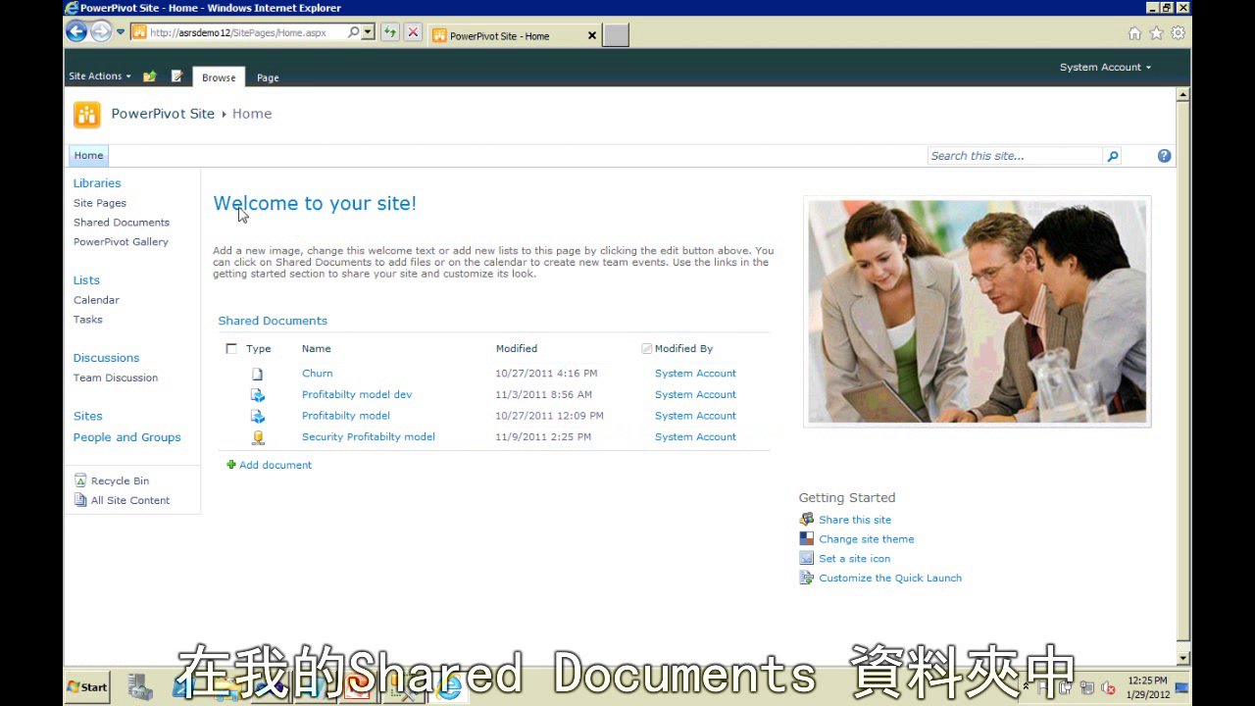
# Open the Shared Documents library's advanced settings and check whether management of content types is allowed.
pyautogui.click(154, 228)
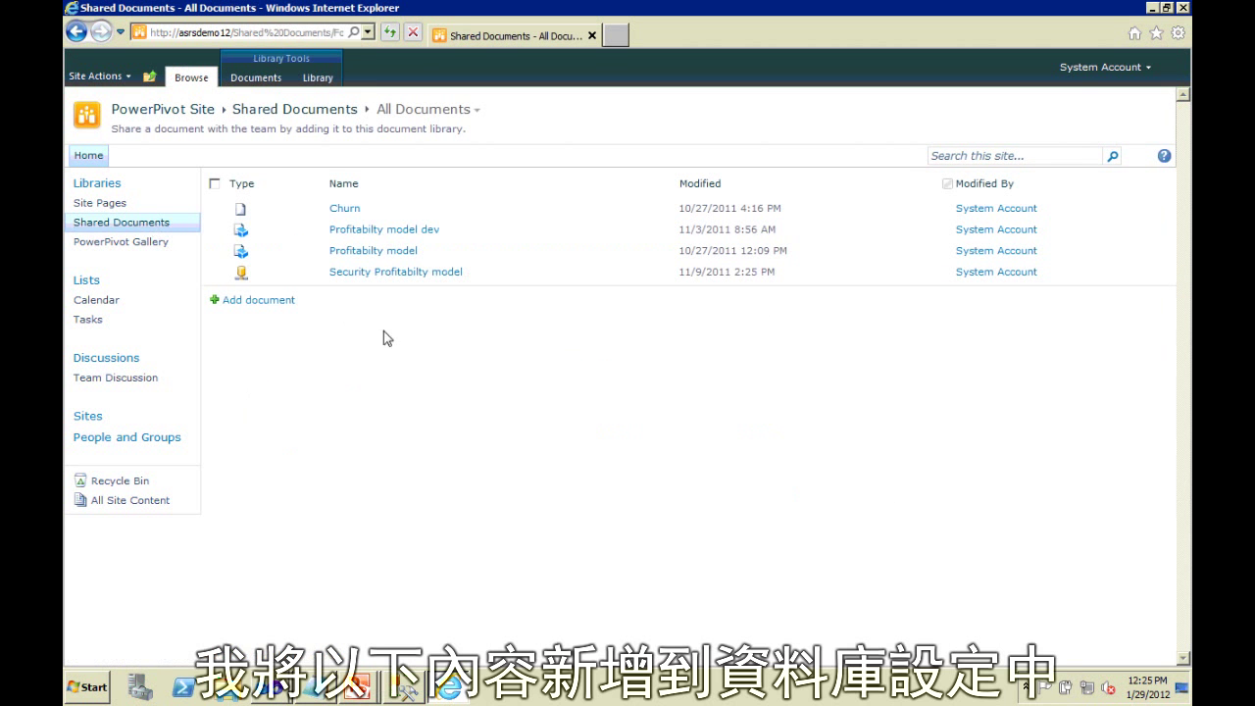
pyautogui.click(324, 82)
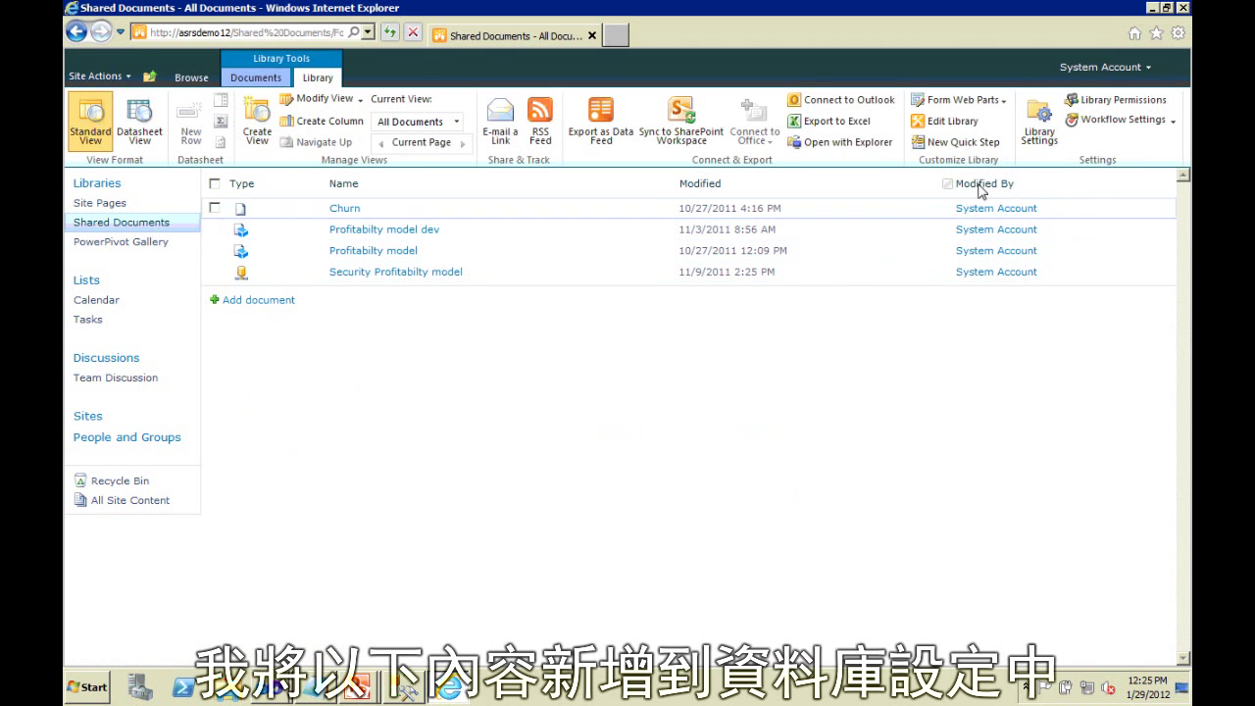
pyautogui.click(1039, 123)
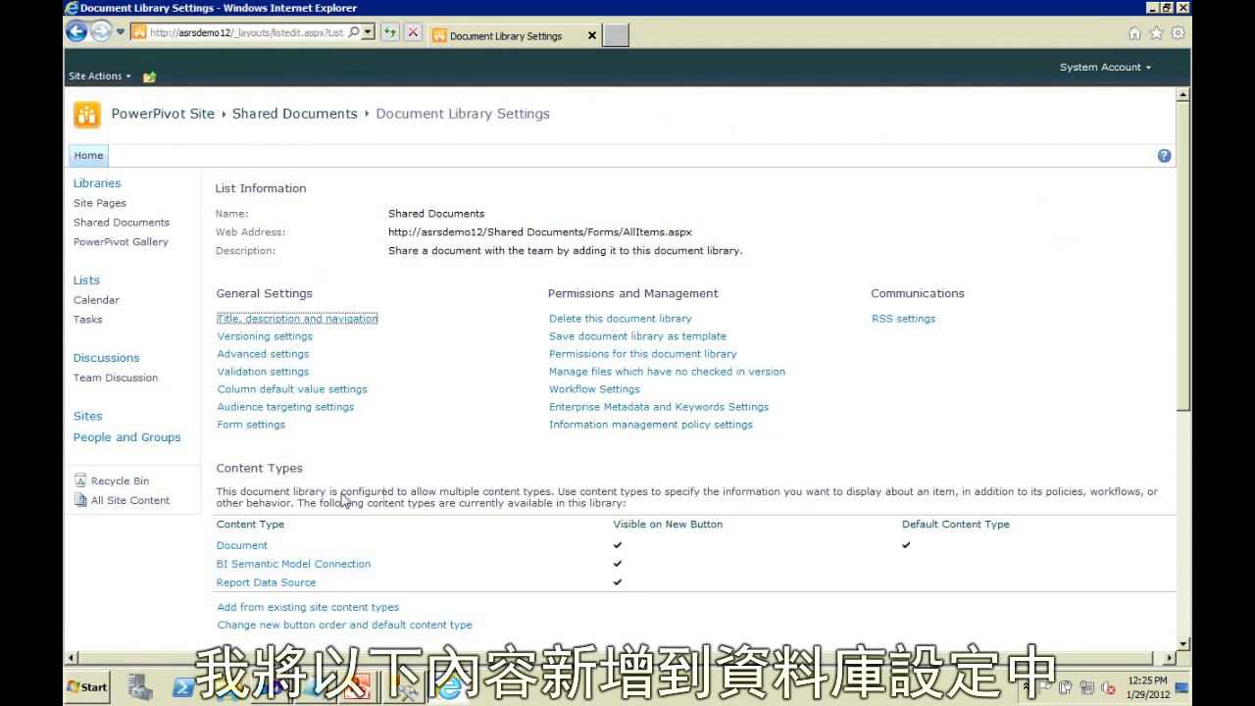
pyautogui.click(288, 354)
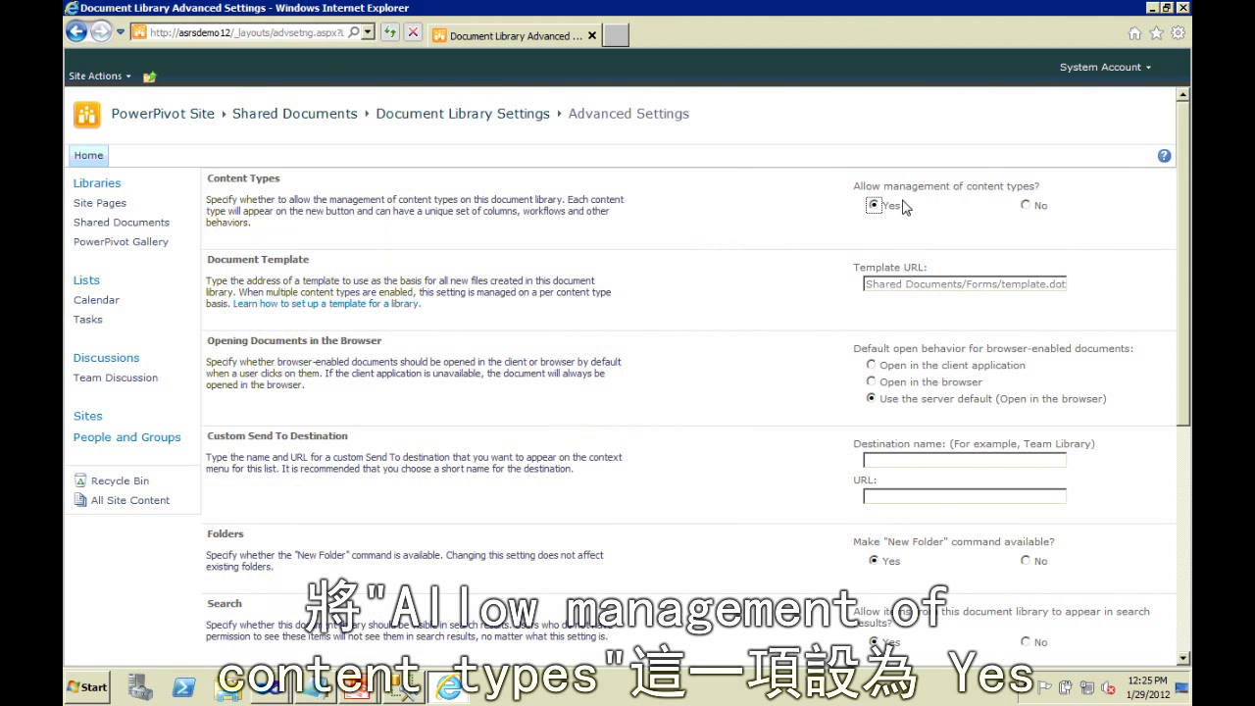
# Return to the document library settings and review the content types available in the library.
pyautogui.hotkey('alt', 'Left')
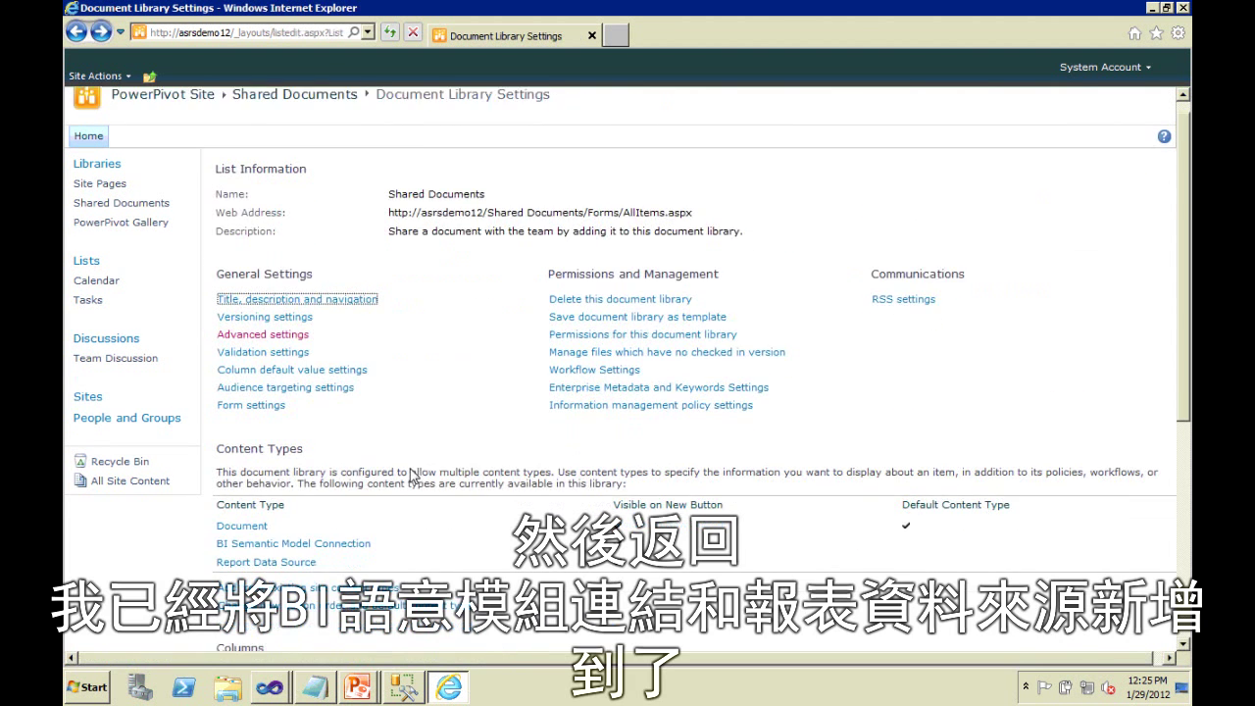
pyautogui.scroll(-1, 412, 475)
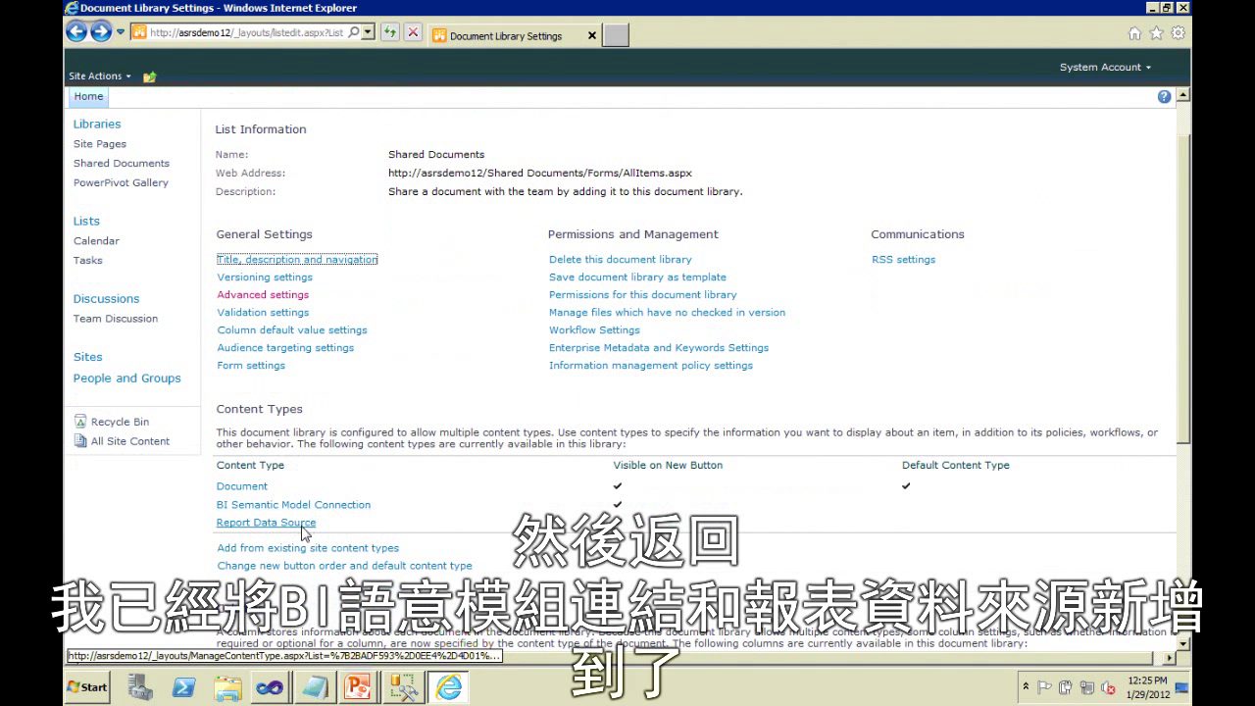
pyautogui.scroll(2, 402, 535)
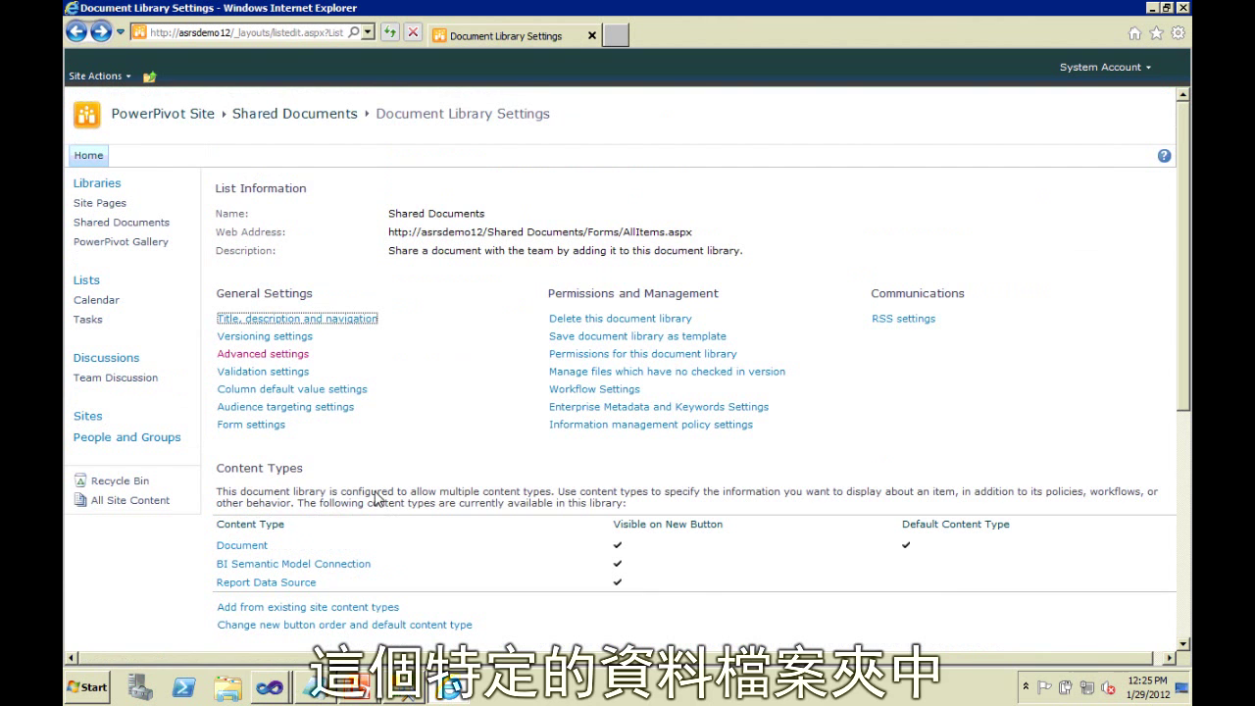
# Open the Profitabilty model from Shared Documents as a new report and turn off Fit To Window.
pyautogui.click(294, 114)
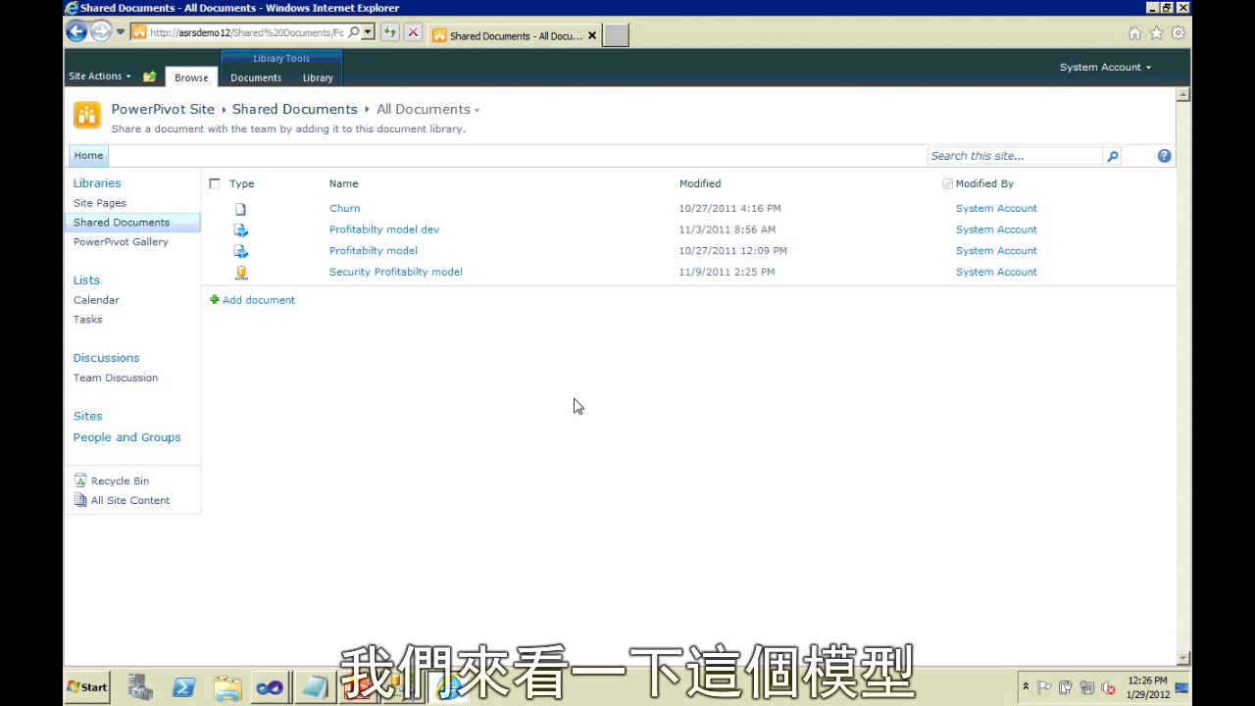
pyautogui.click(405, 252)
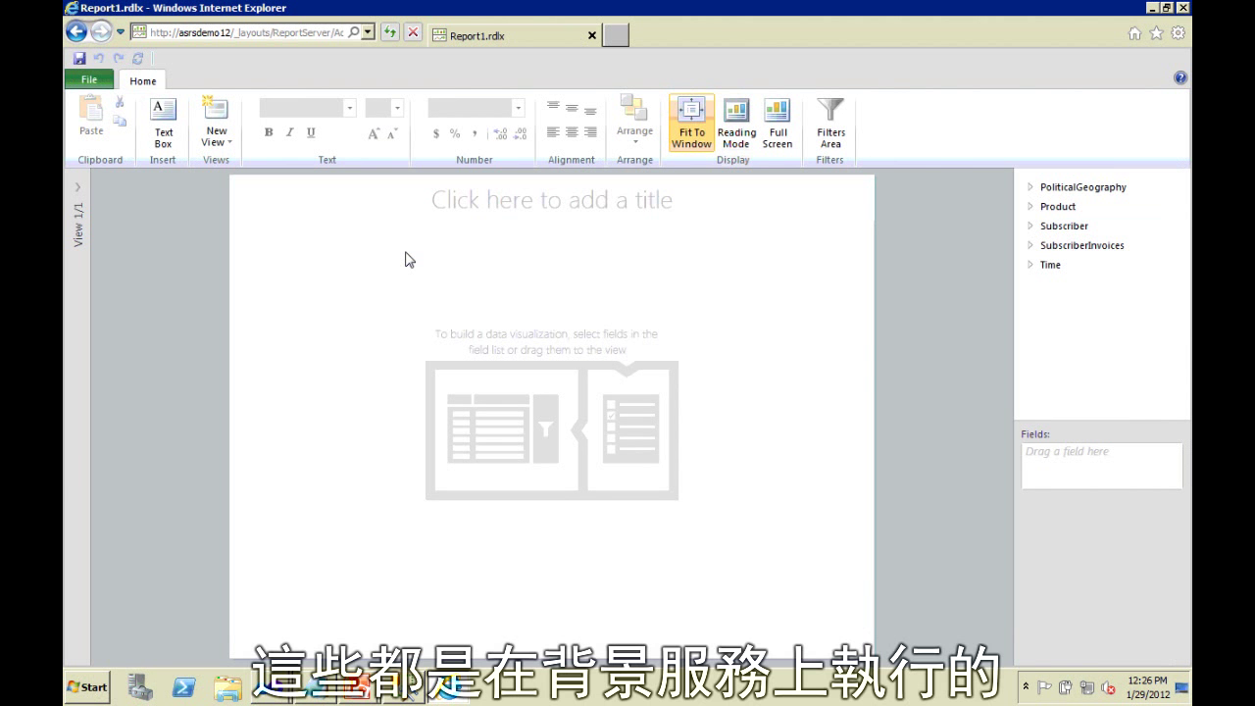
pyautogui.click(691, 137)
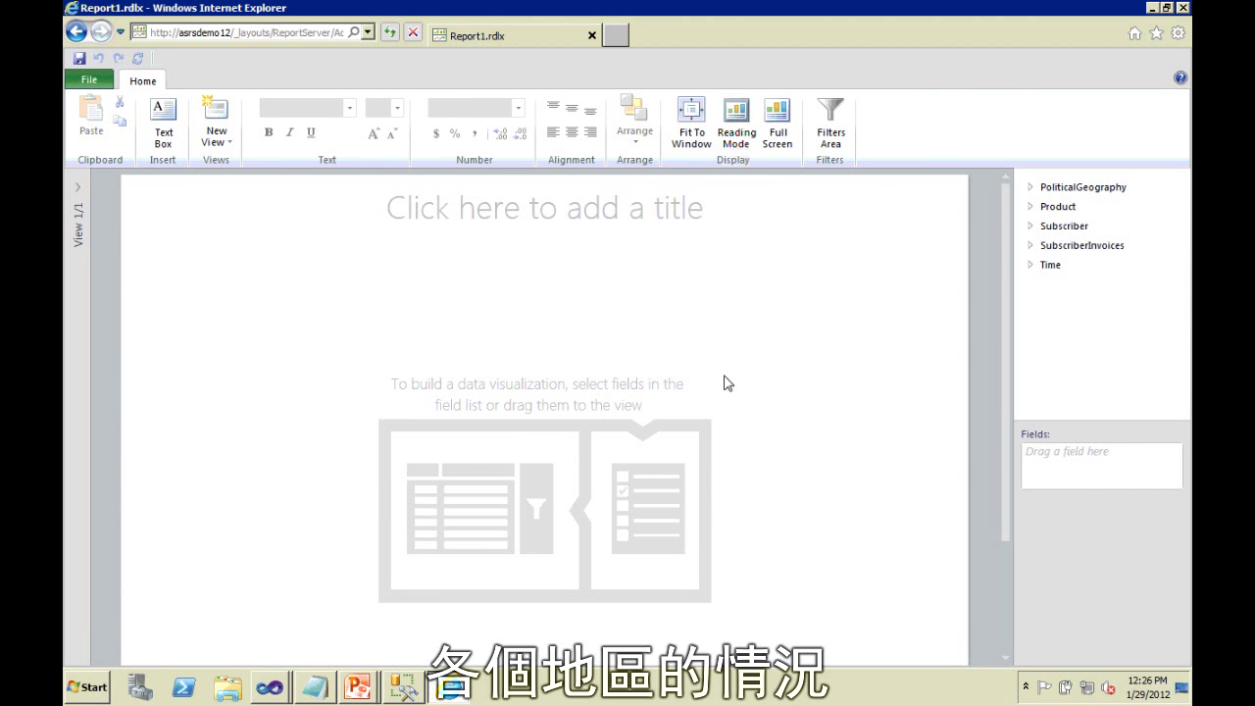
# Build a table from the PoliticalGeography Region field and the SubscriberInvoices Units and Margin fields.
pyautogui.click(1037, 187)
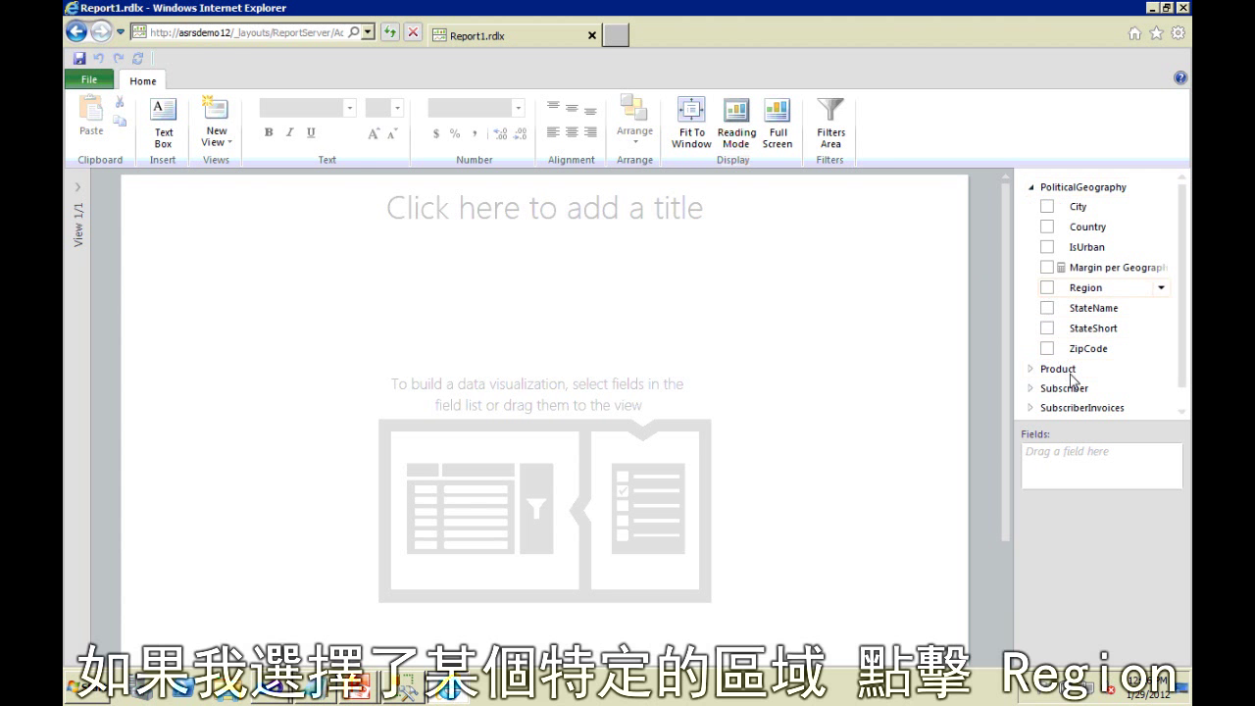
pyautogui.click(1085, 287)
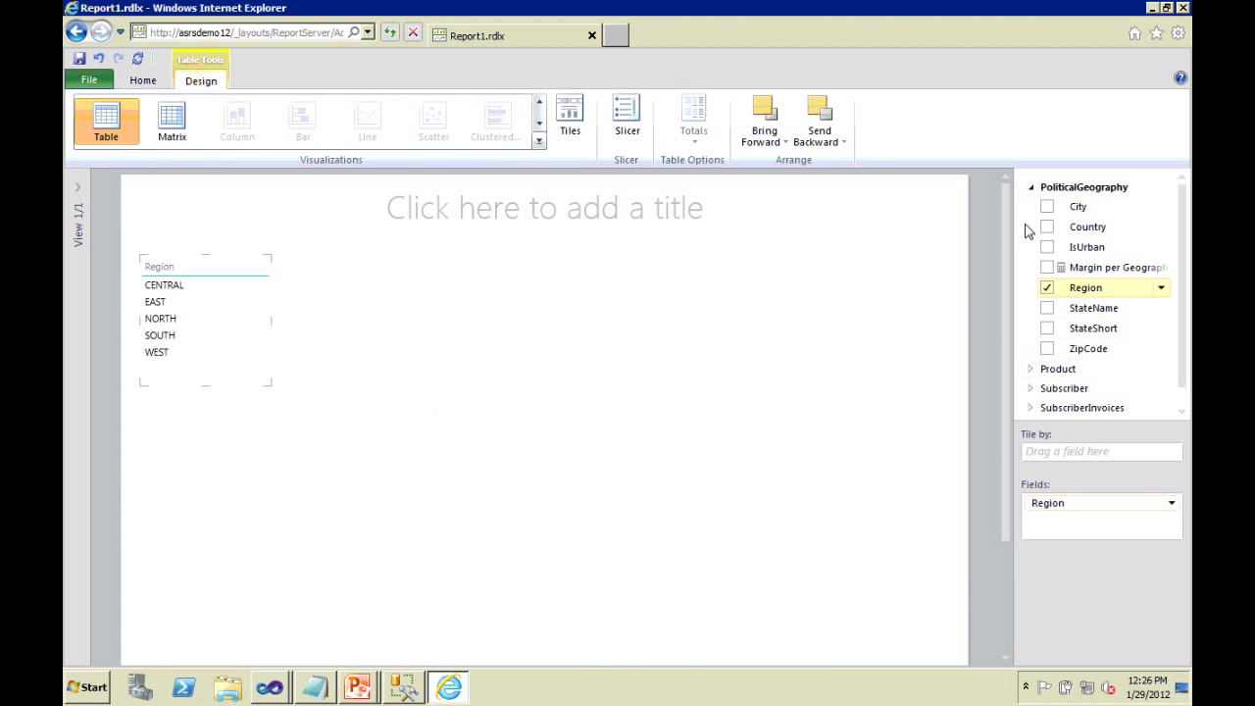
pyautogui.click(1031, 188)
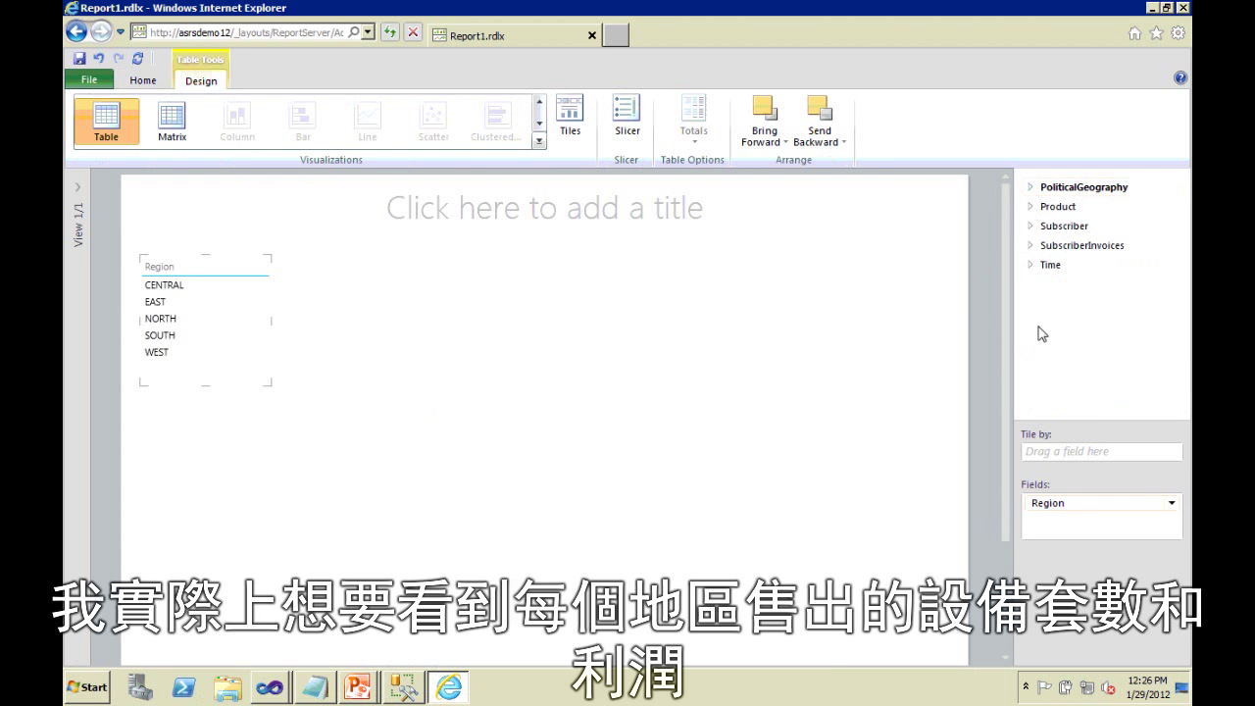
pyautogui.click(1031, 246)
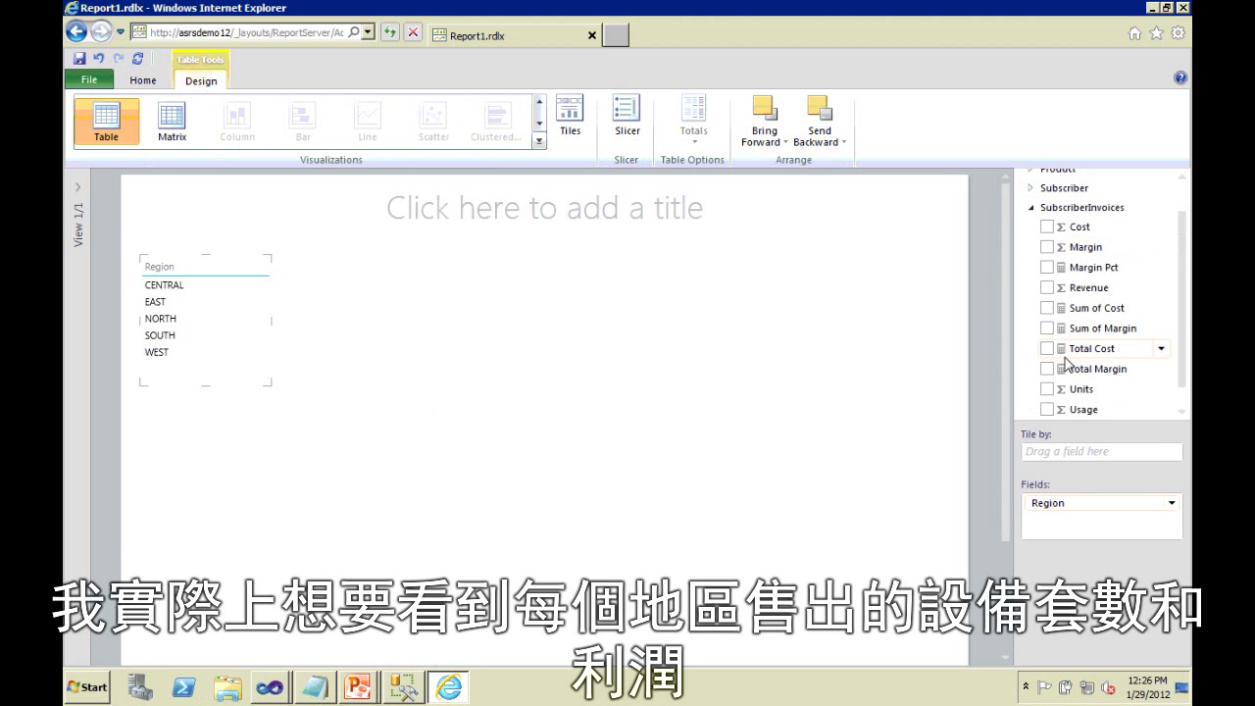
pyautogui.click(1047, 389)
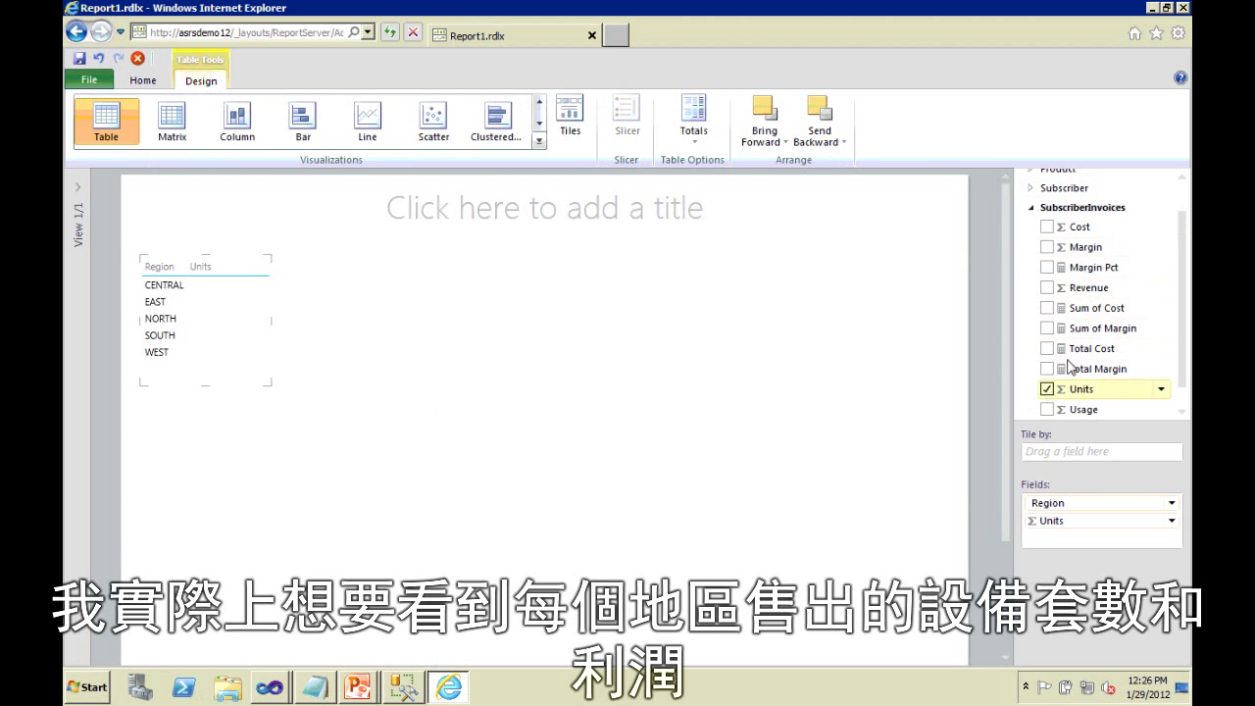
pyautogui.click(1047, 247)
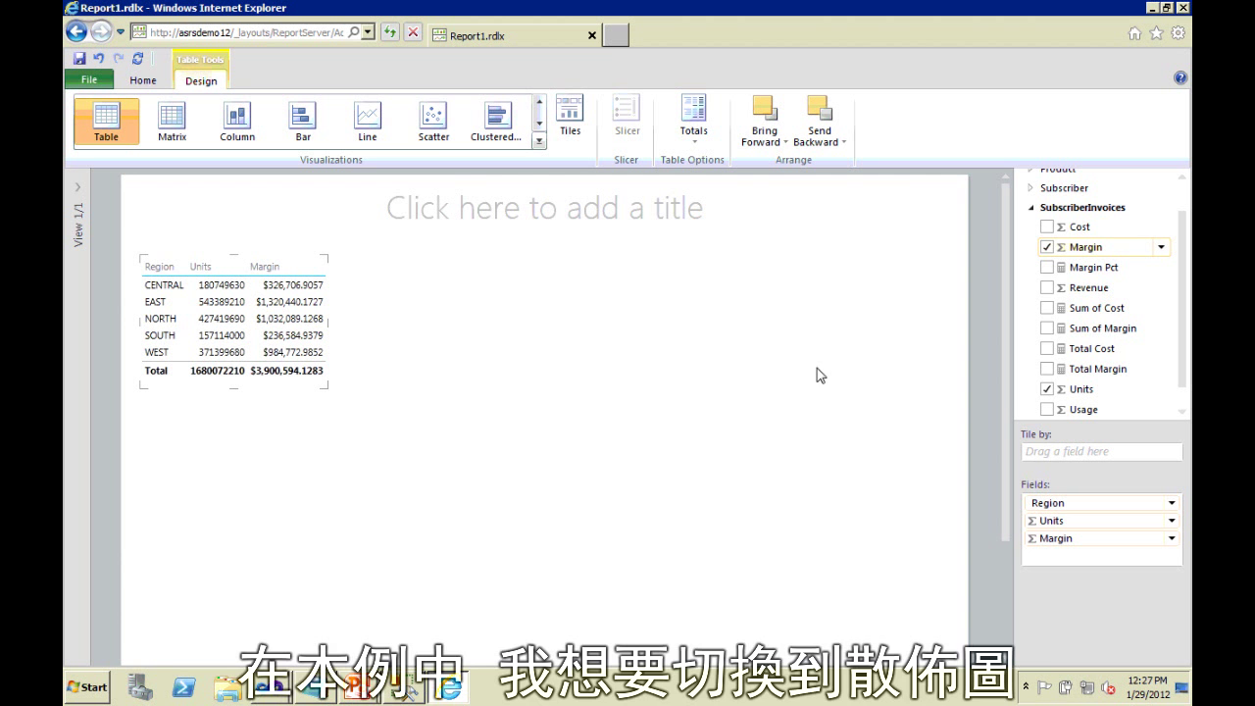
# Convert the table to a scatter chart and enlarge it to fill most of the report page.
pyautogui.click(439, 135)
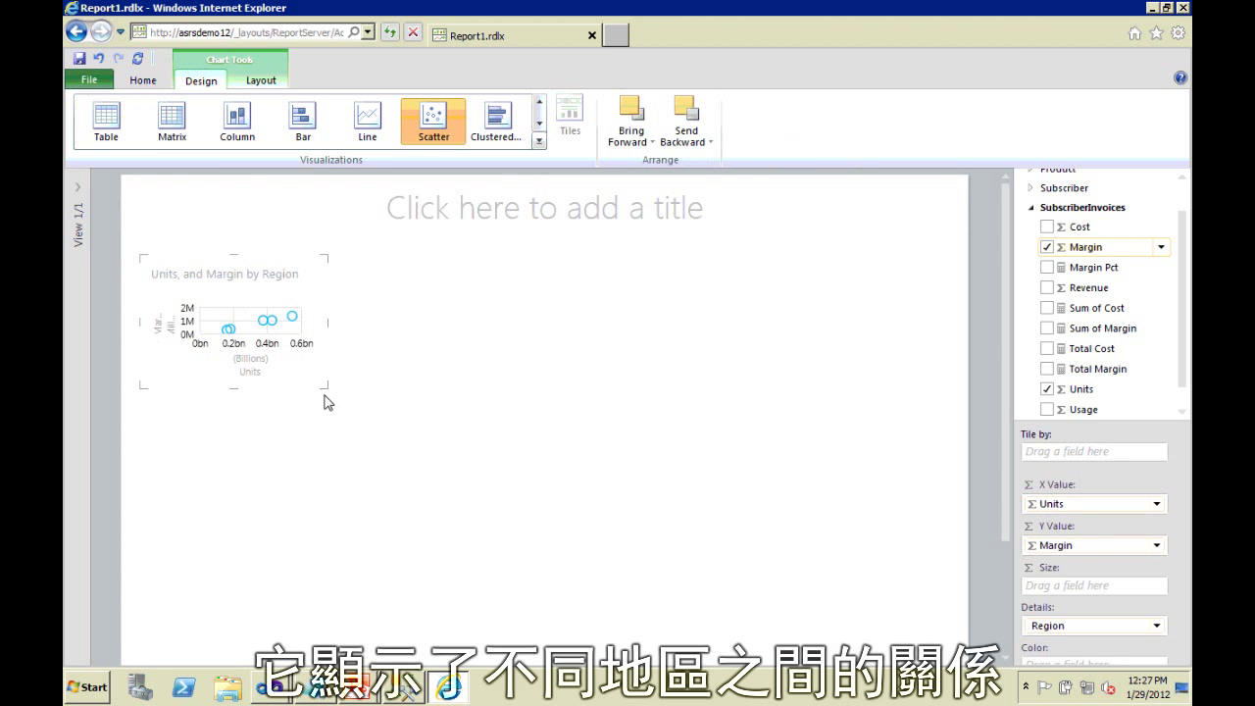
pyautogui.moveTo(328, 389); pyautogui.dragTo(843, 646)
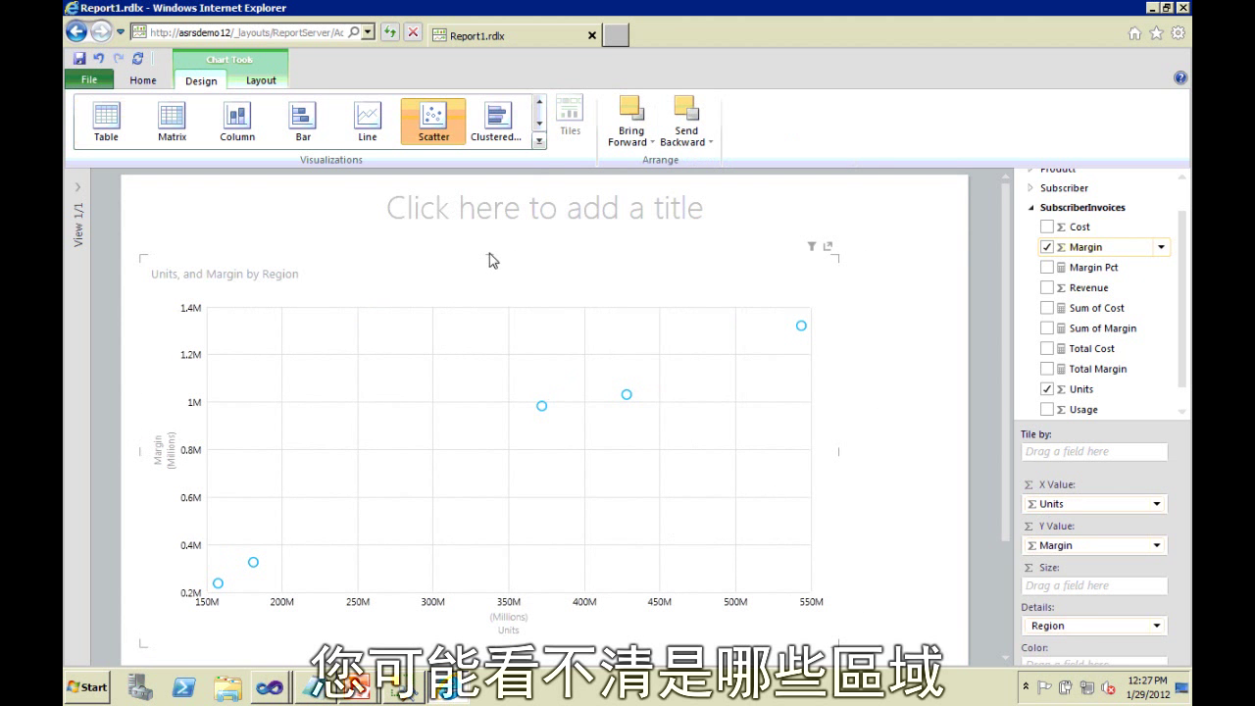
pyautogui.moveTo(491, 257); pyautogui.dragTo(490, 196)
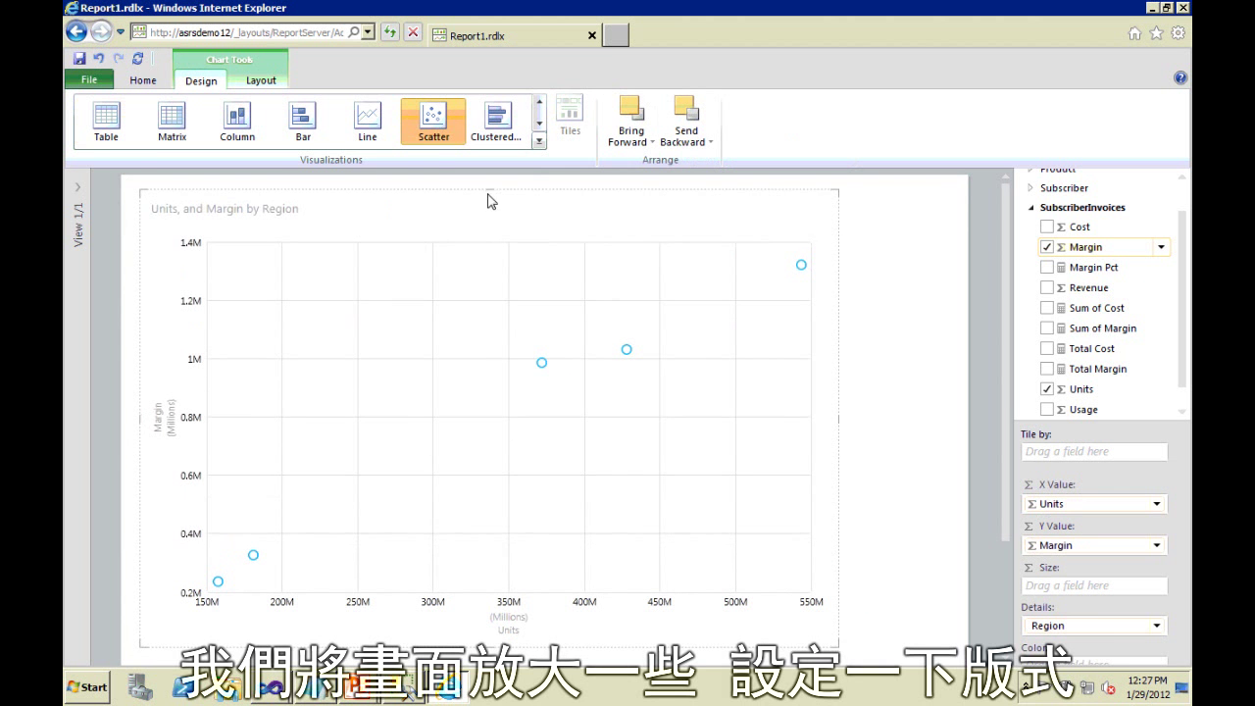
# Add data labels to the scatter chart, centered on the data points.
pyautogui.click(258, 83)
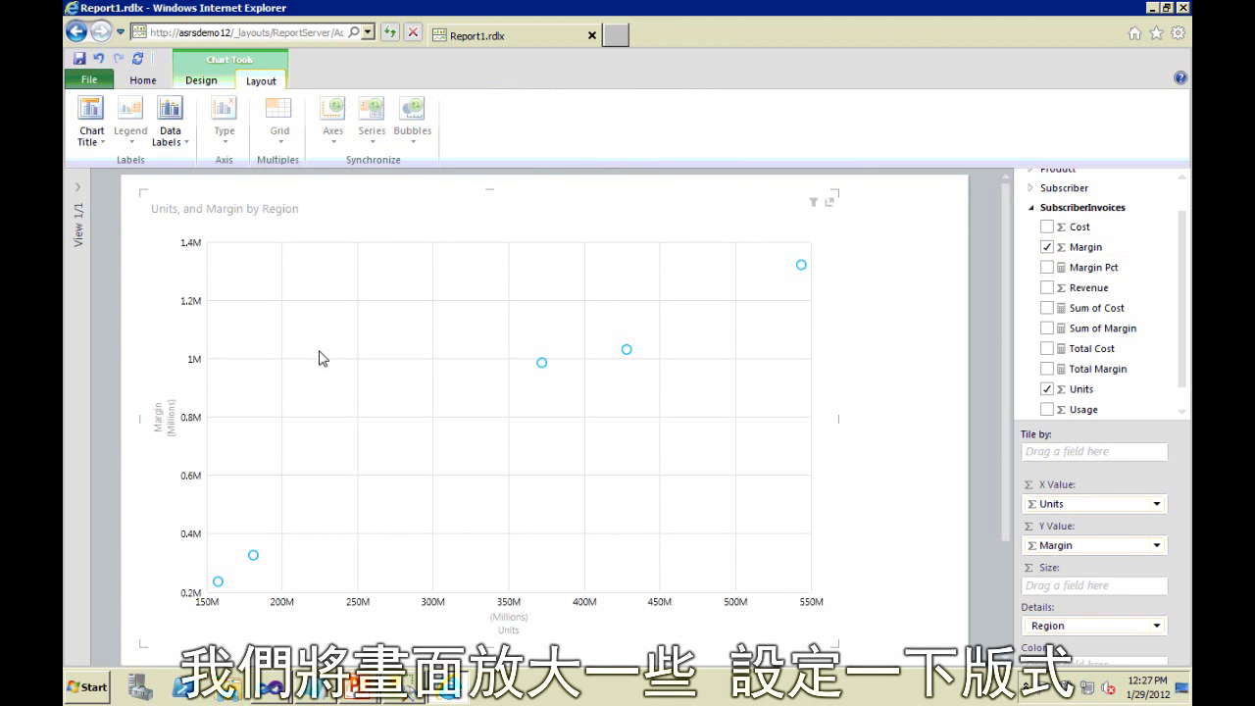
pyautogui.click(188, 142)
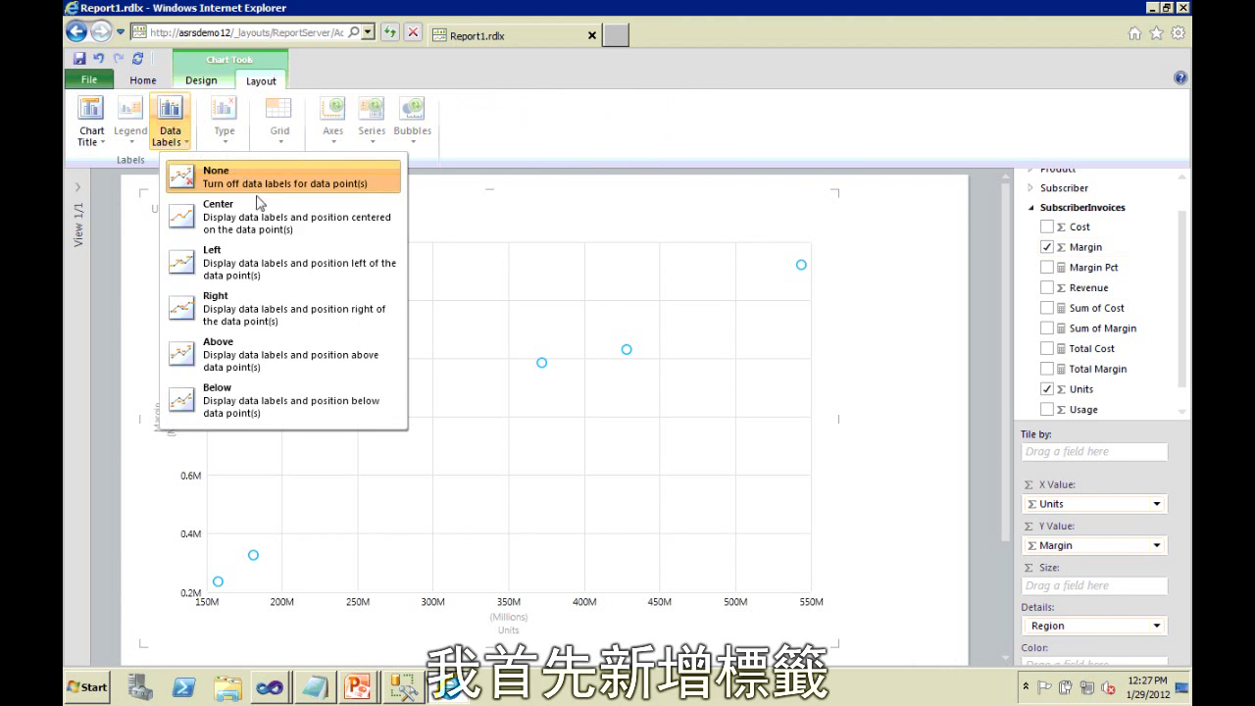
pyautogui.click(259, 210)
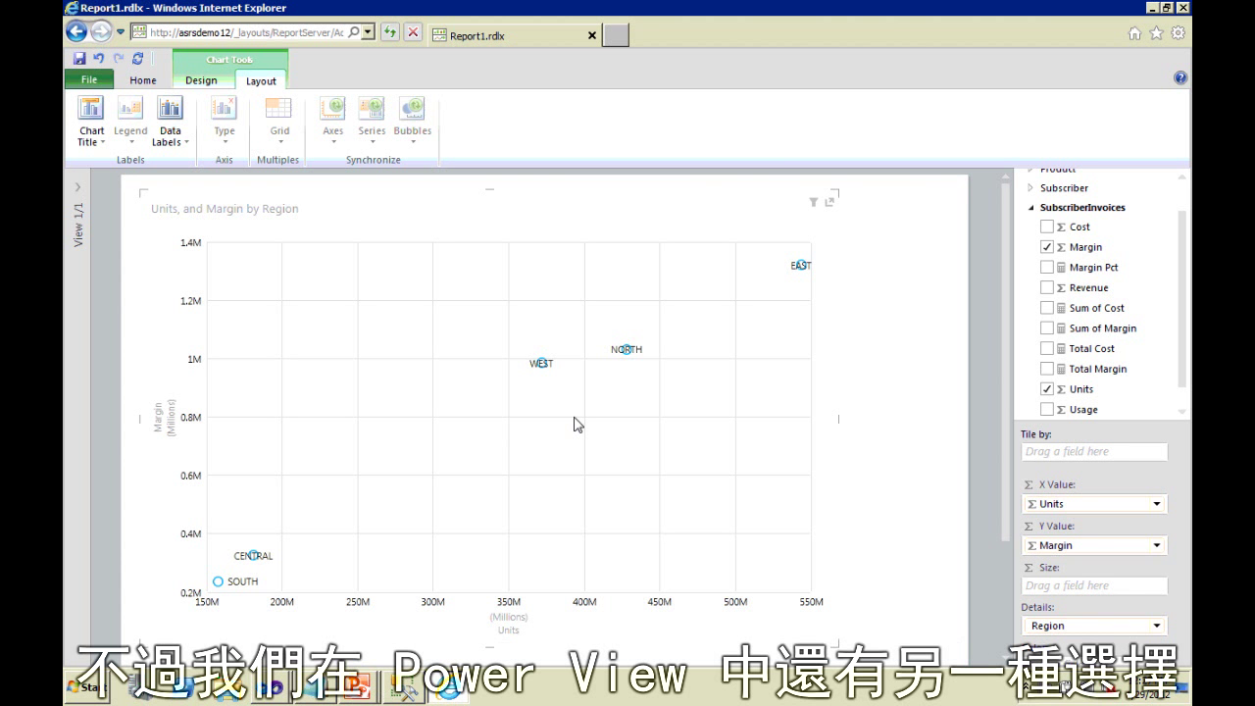
# Add the Time table's Date field as the chart's play axis and use Revenue for the bubble size.
pyautogui.click(1030, 209)
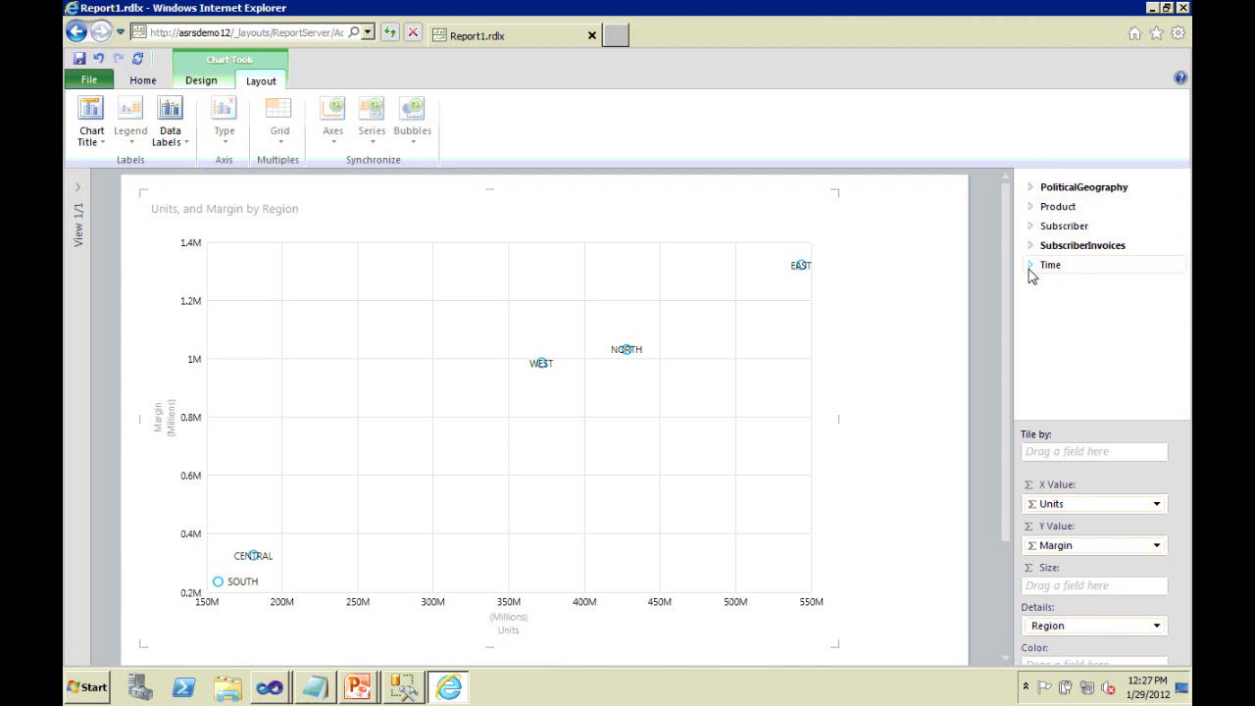
pyautogui.click(1032, 266)
pyautogui.click(1047, 198)
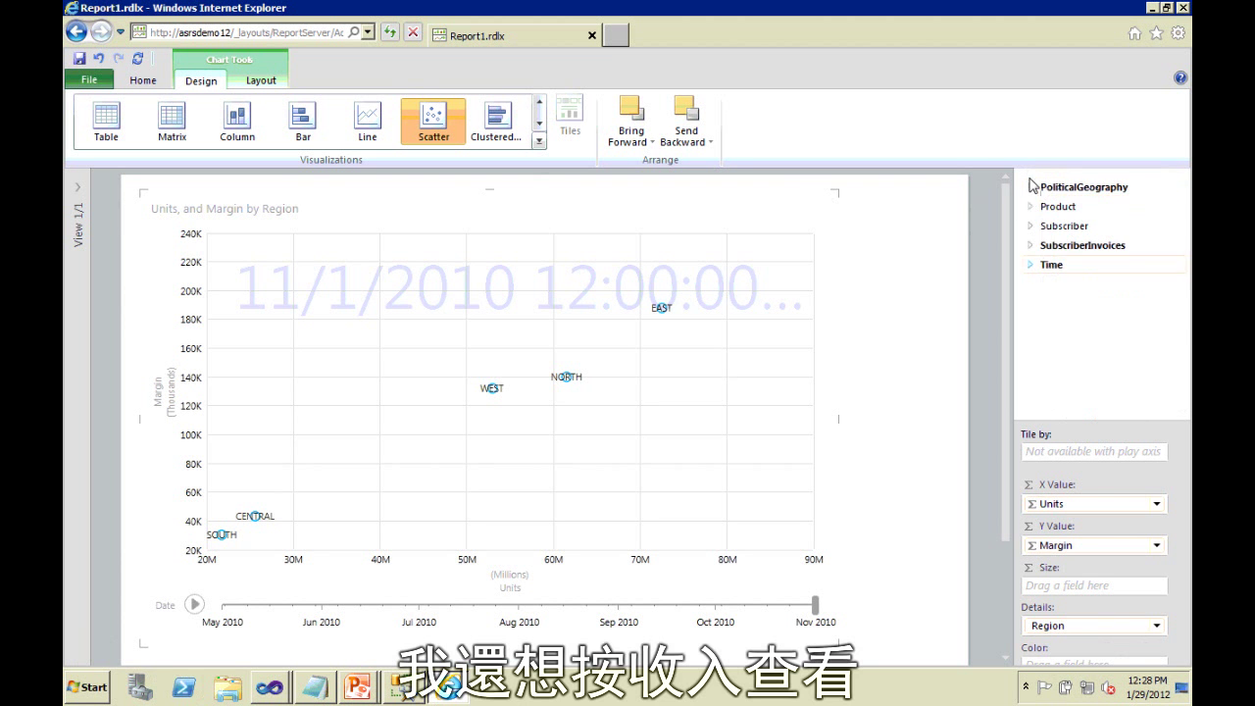
pyautogui.click(1030, 246)
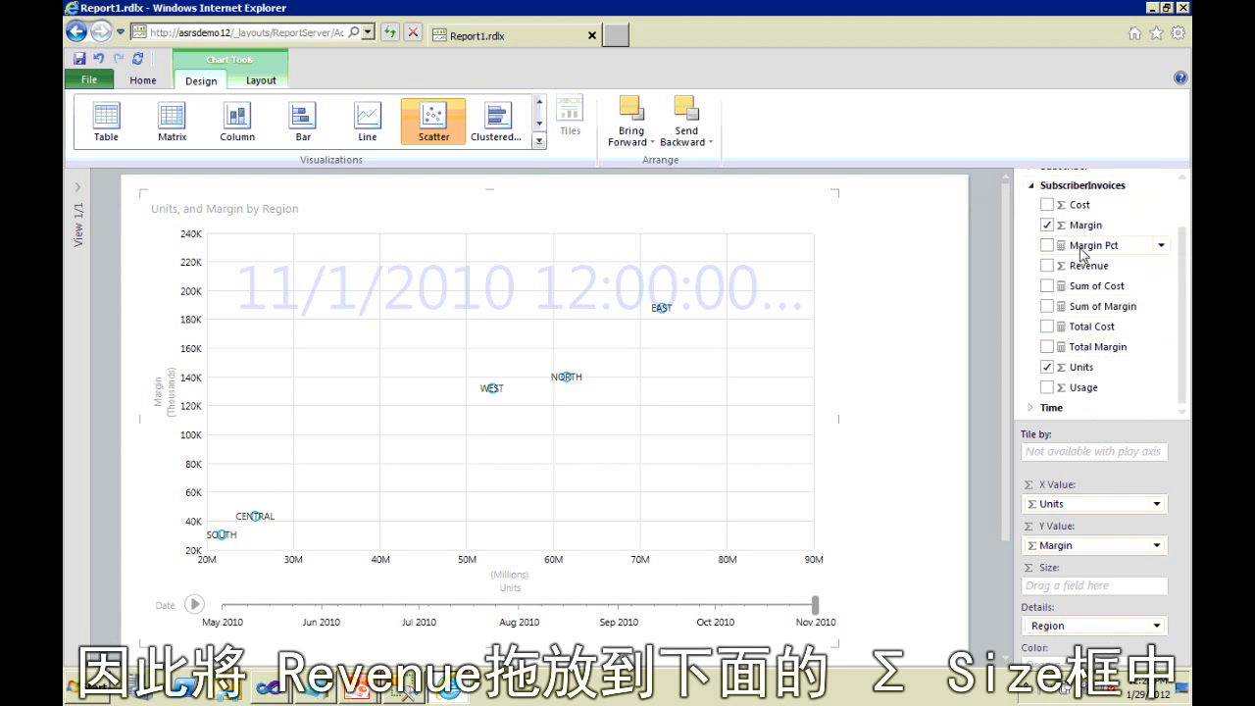
pyautogui.moveTo(1090, 269); pyautogui.dragTo(1095, 584)
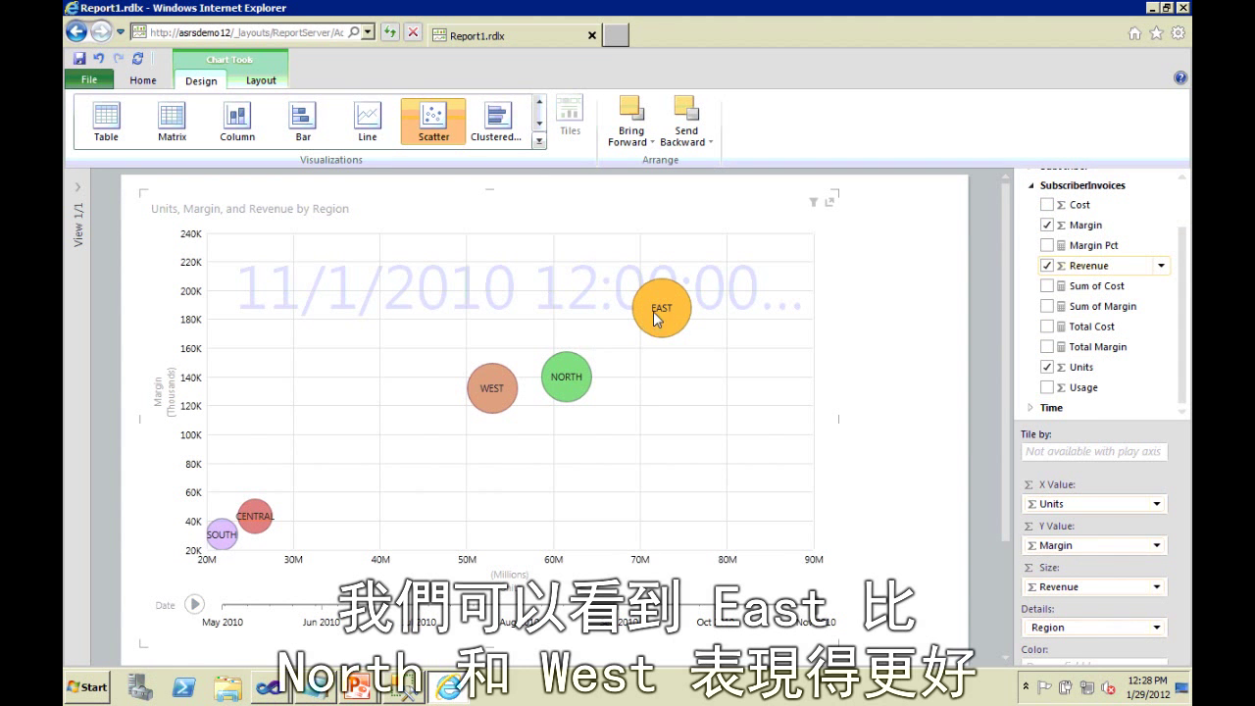
# Play the chart's timeline, highlight the EAST bubble's trail, move the timeline back to about June 2010, and clear the highlight.
pyautogui.click(196, 606)
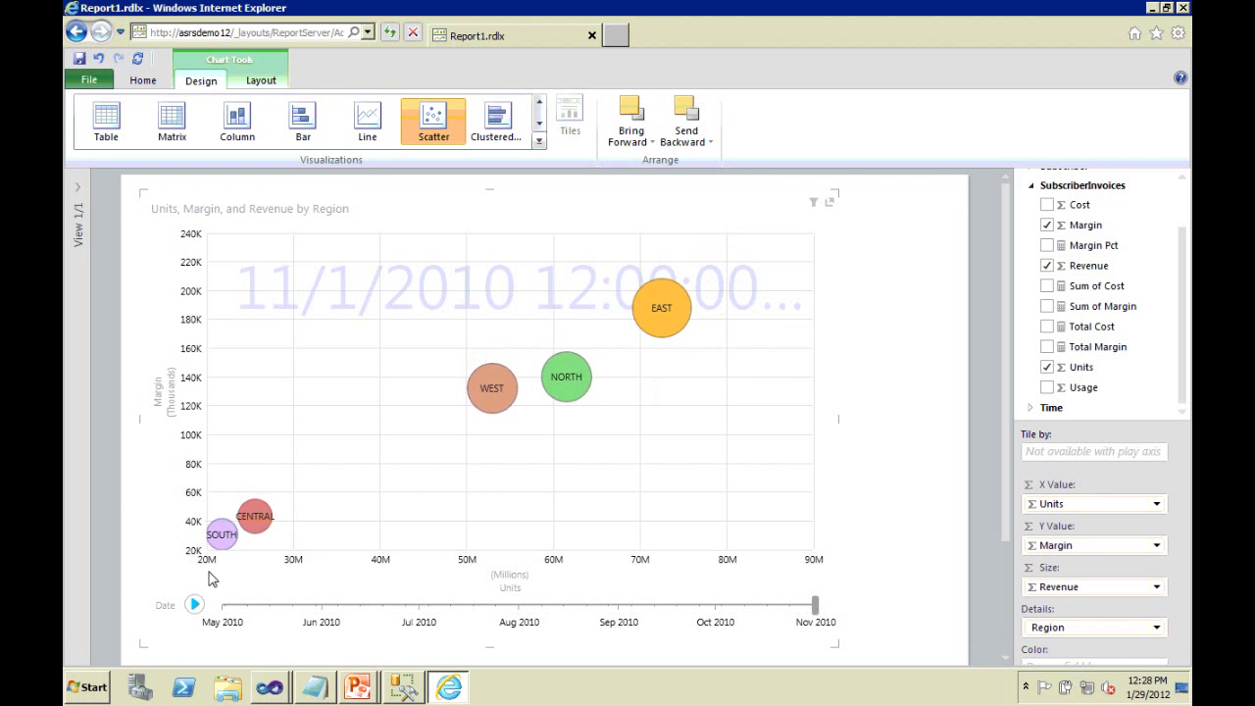
pyautogui.moveTo(657, 325)
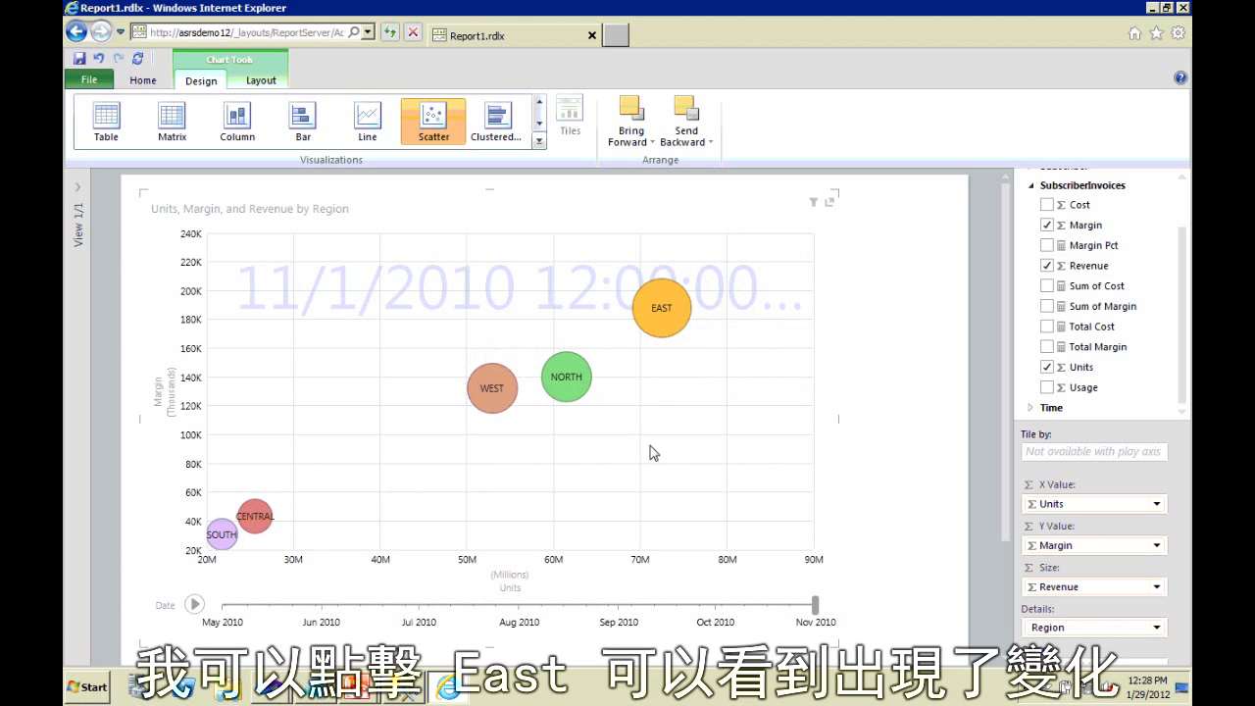
pyautogui.click(670, 322)
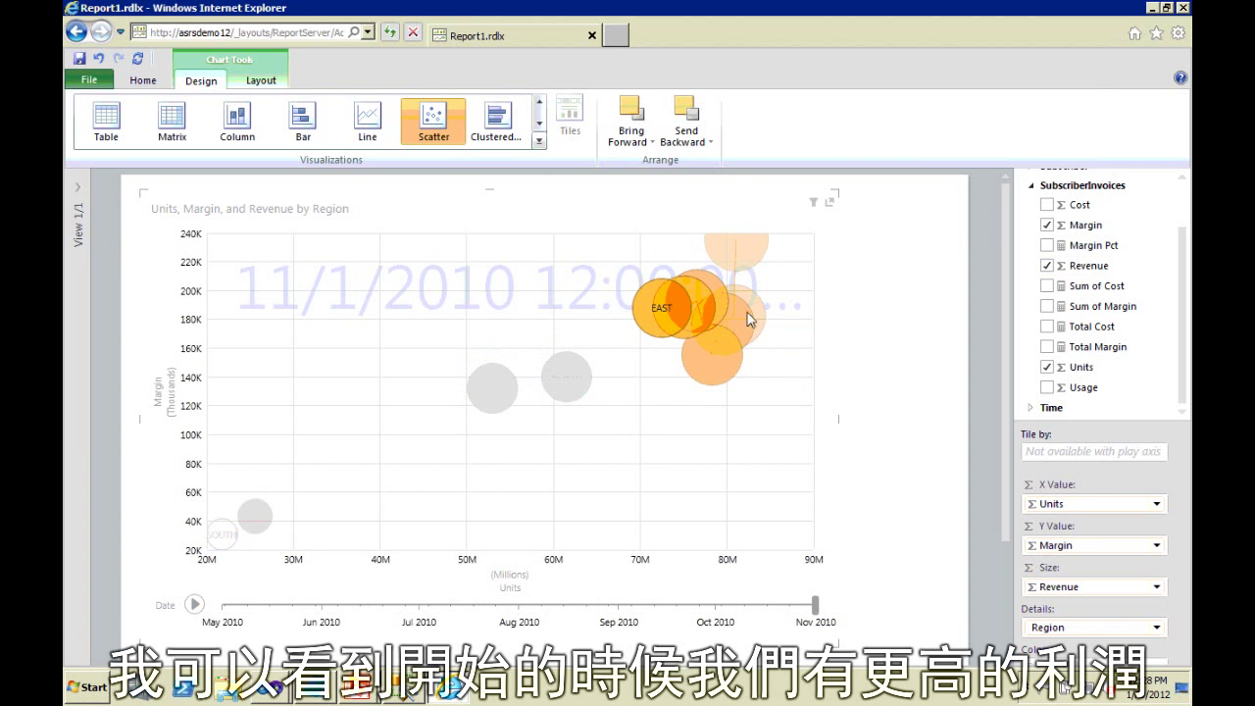
pyautogui.moveTo(815, 605); pyautogui.dragTo(317, 608)
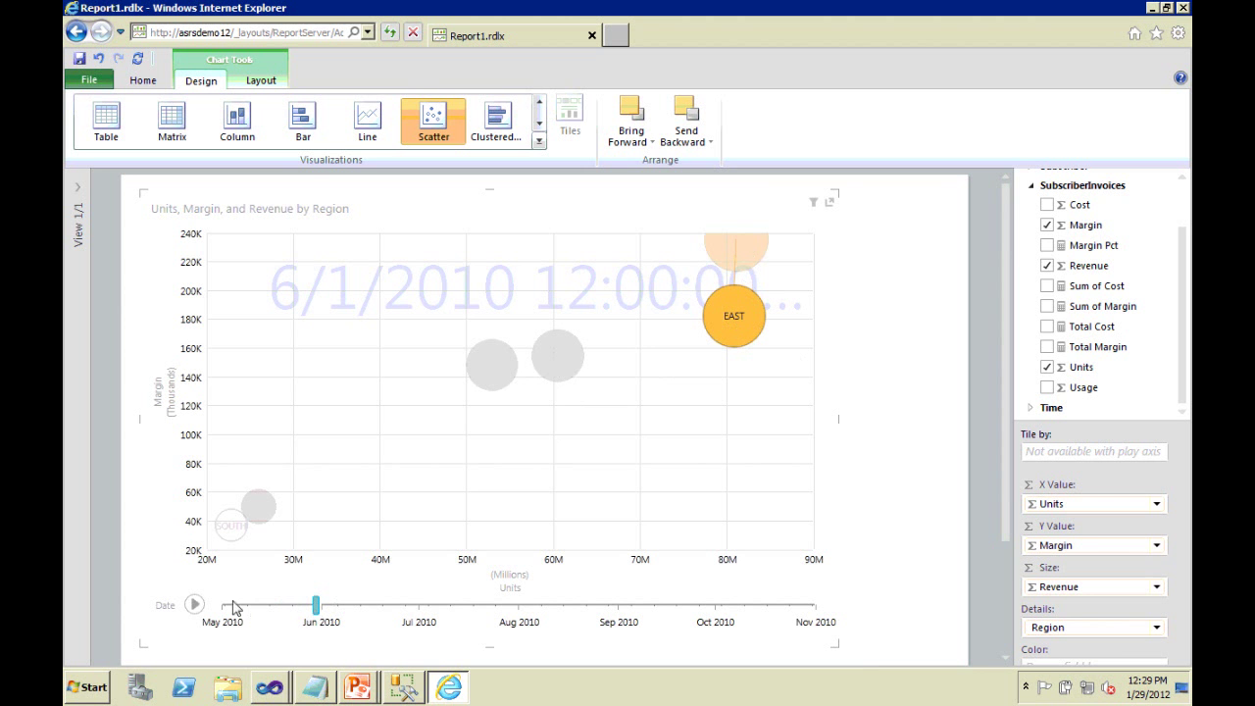
pyautogui.click(409, 439)
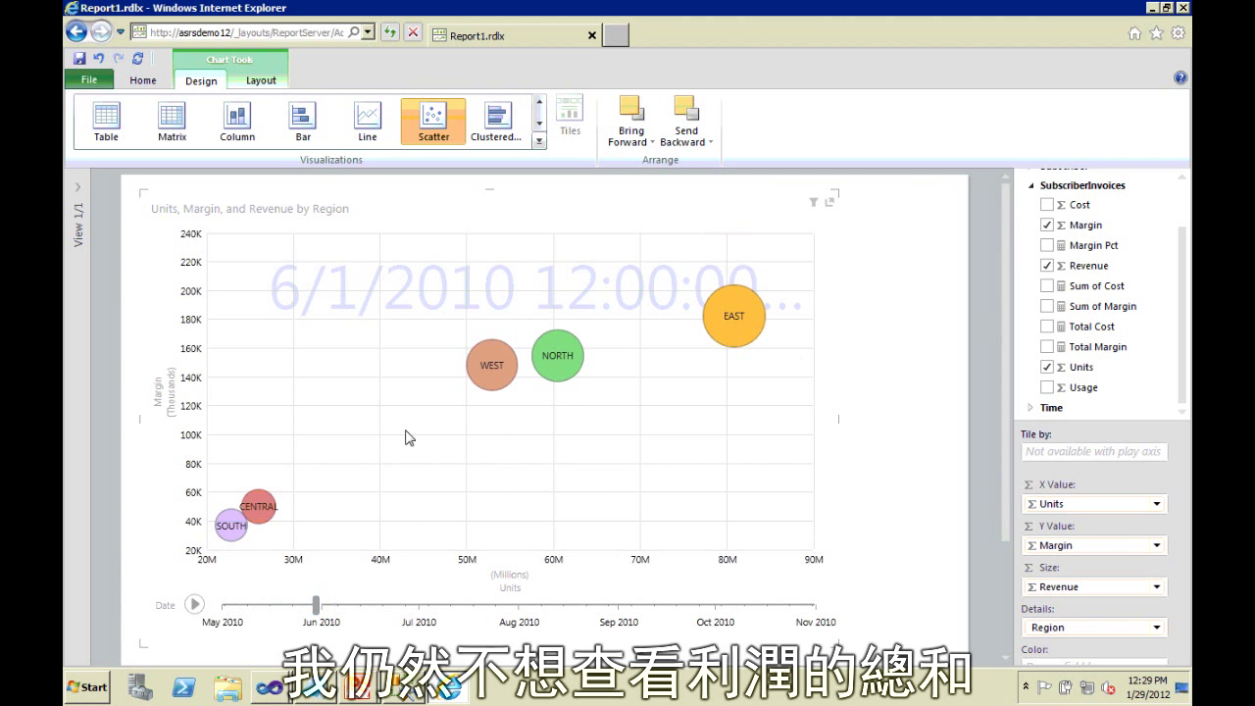
# Set the Y value Margin to be aggregated as Average and play the chart's timeline.
pyautogui.click(1159, 549)
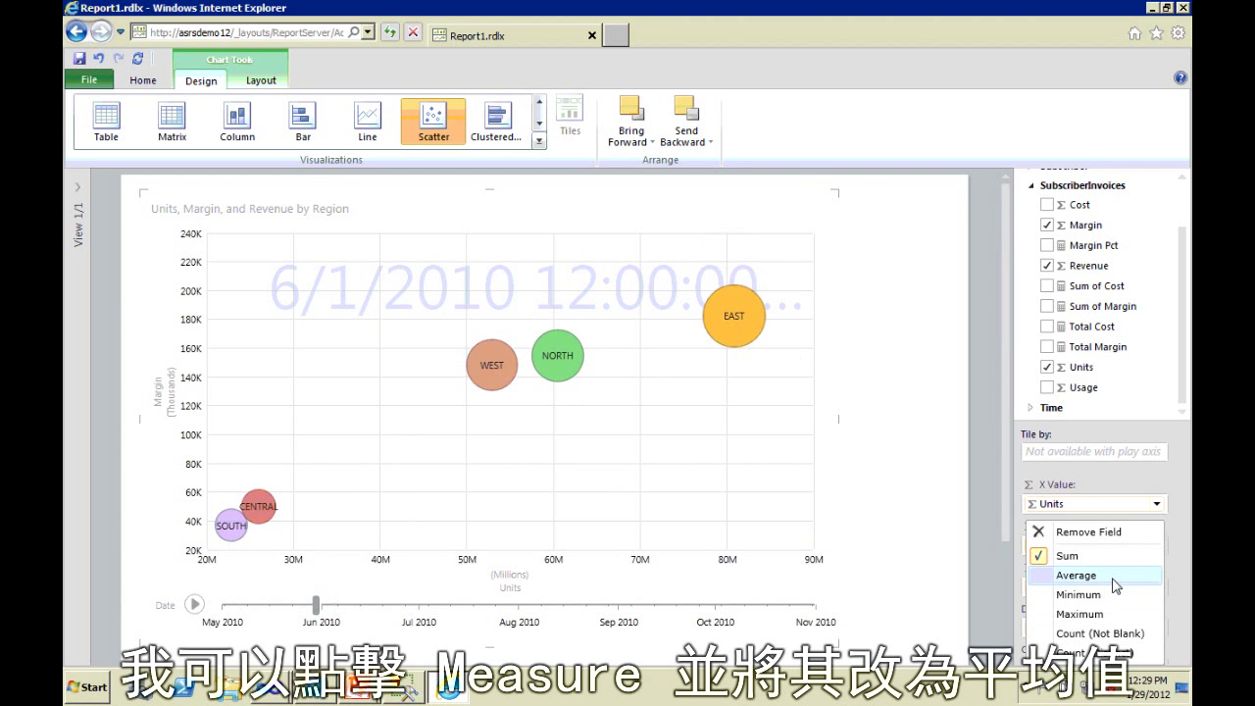
pyautogui.click(1075, 576)
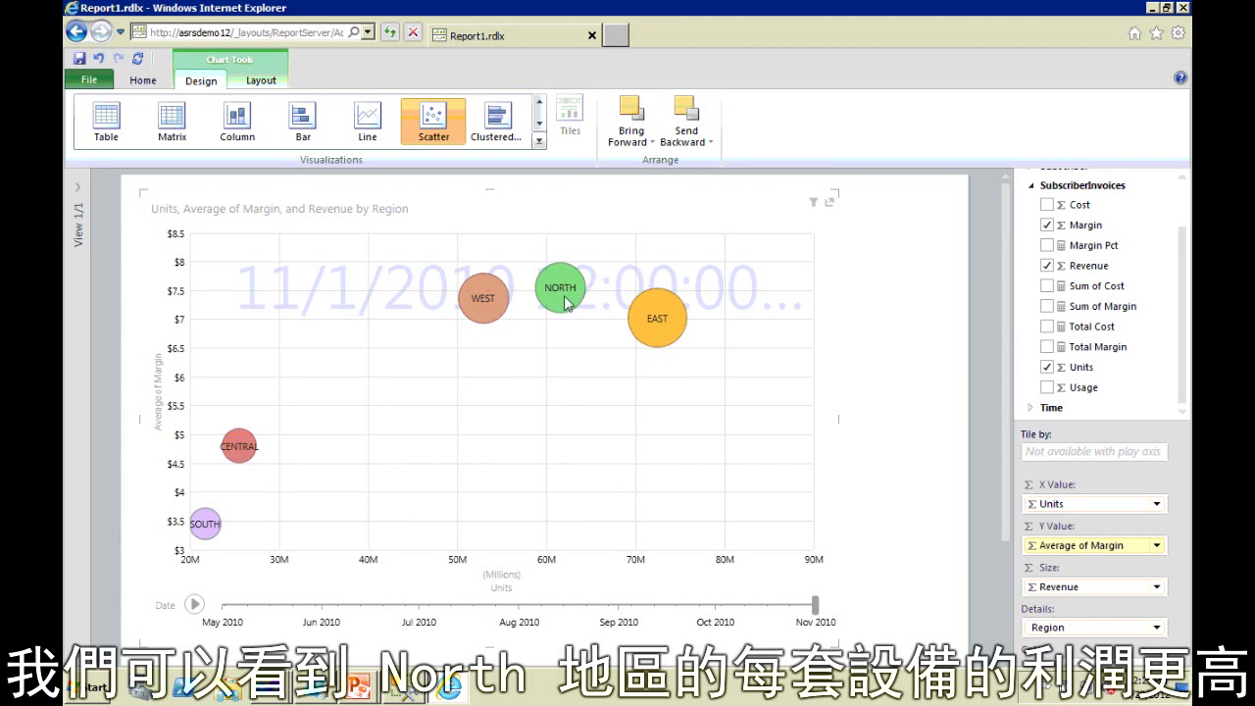
pyautogui.click(194, 605)
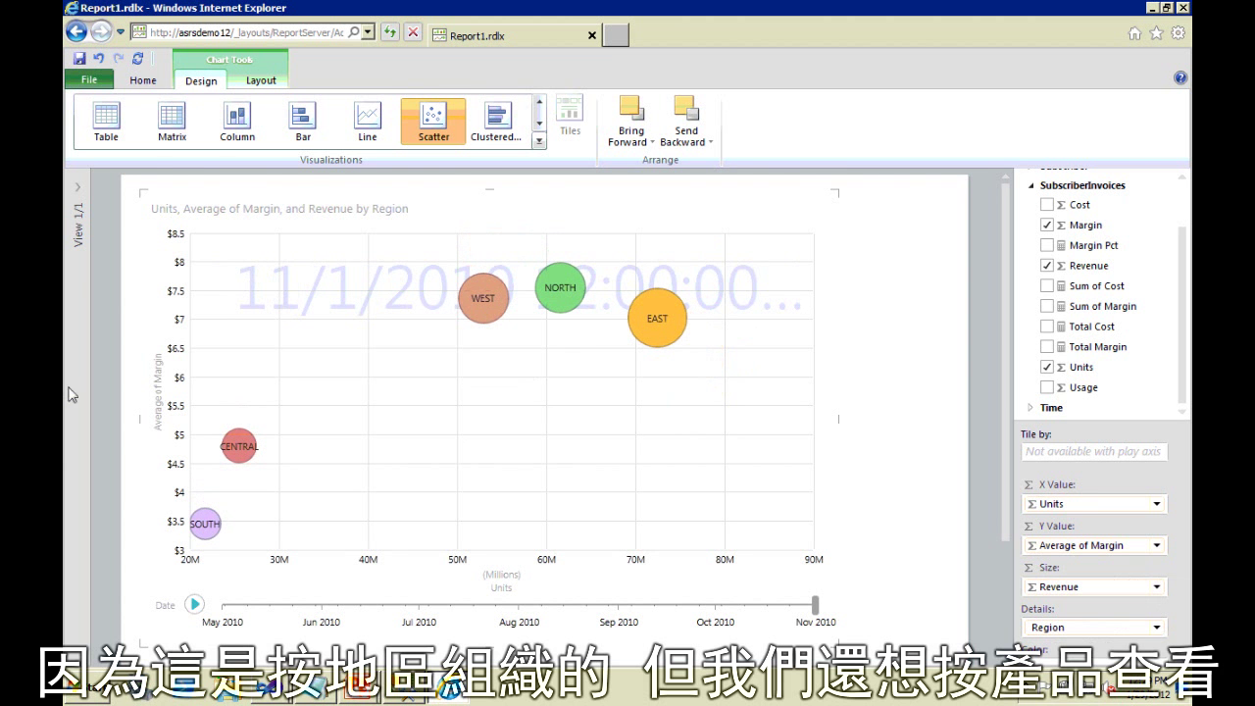
# Add a new blank view to the report, check the first view, return to the second, and collapse the view list.
pyautogui.click(144, 83)
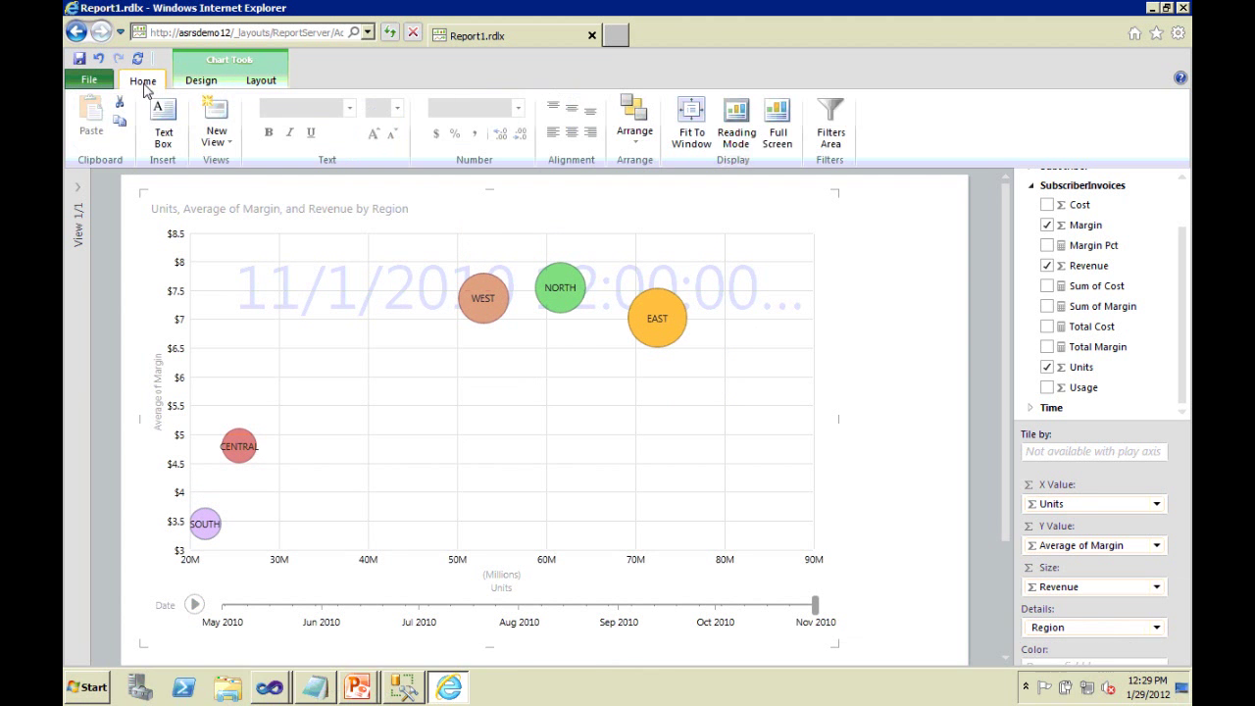
pyautogui.click(214, 118)
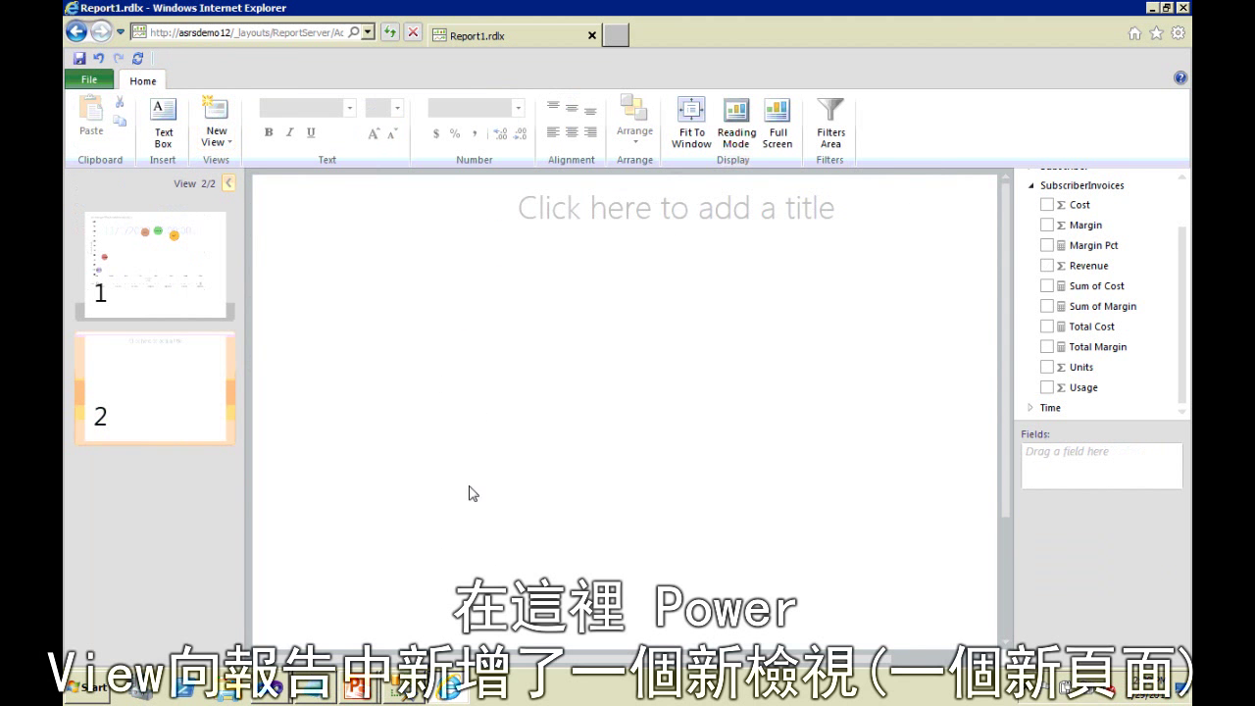
pyautogui.click(192, 300)
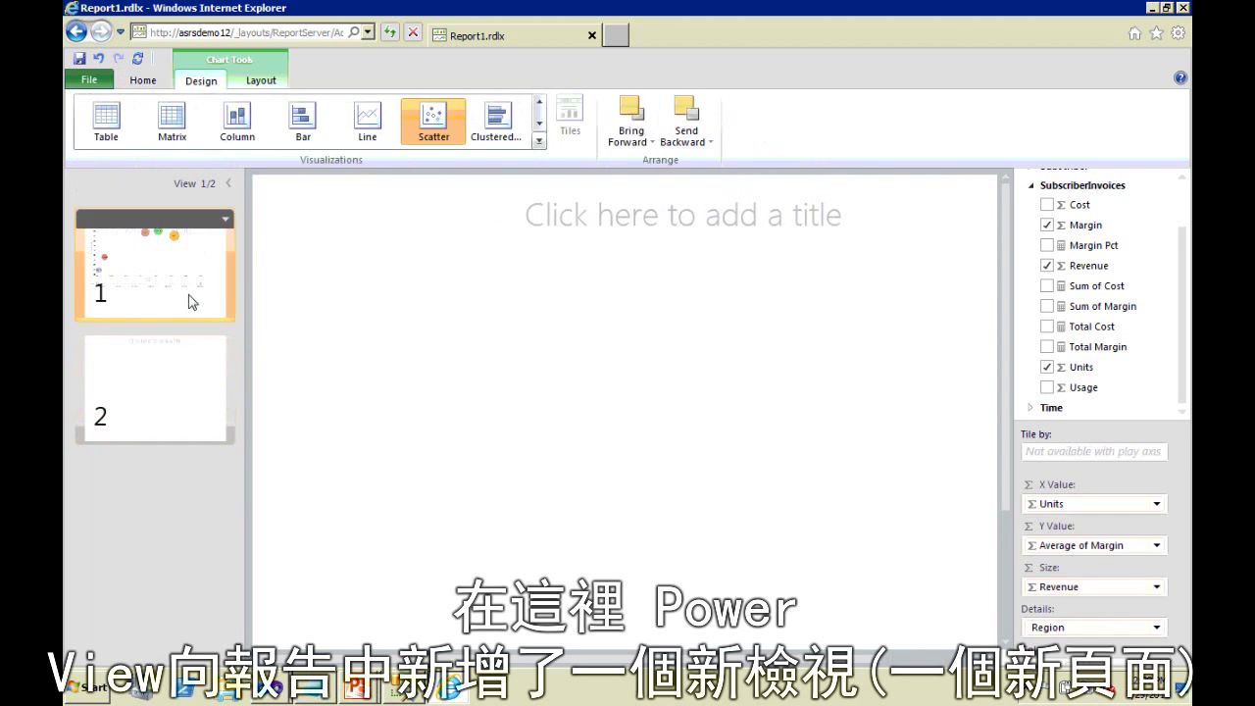
pyautogui.click(186, 364)
pyautogui.click(227, 182)
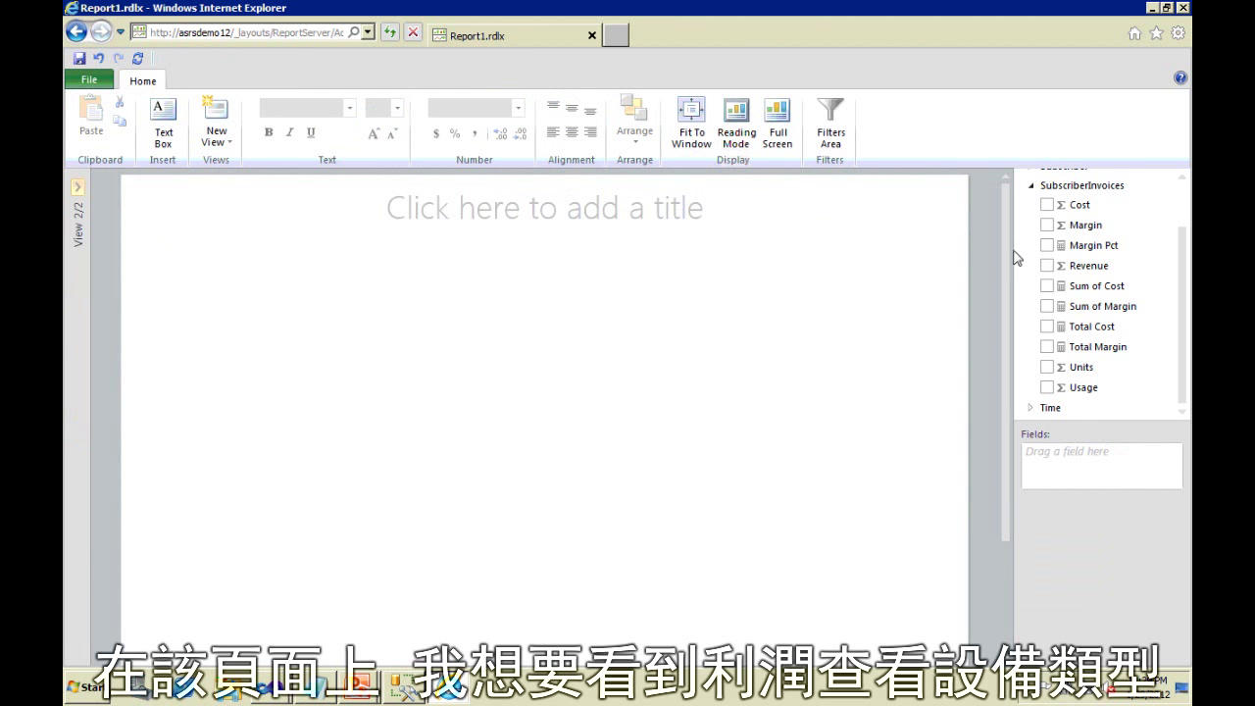
# Build a table from the Product table's DeviceType field and the SubscriberInvoices table's Revenue field.
pyautogui.click(1031, 187)
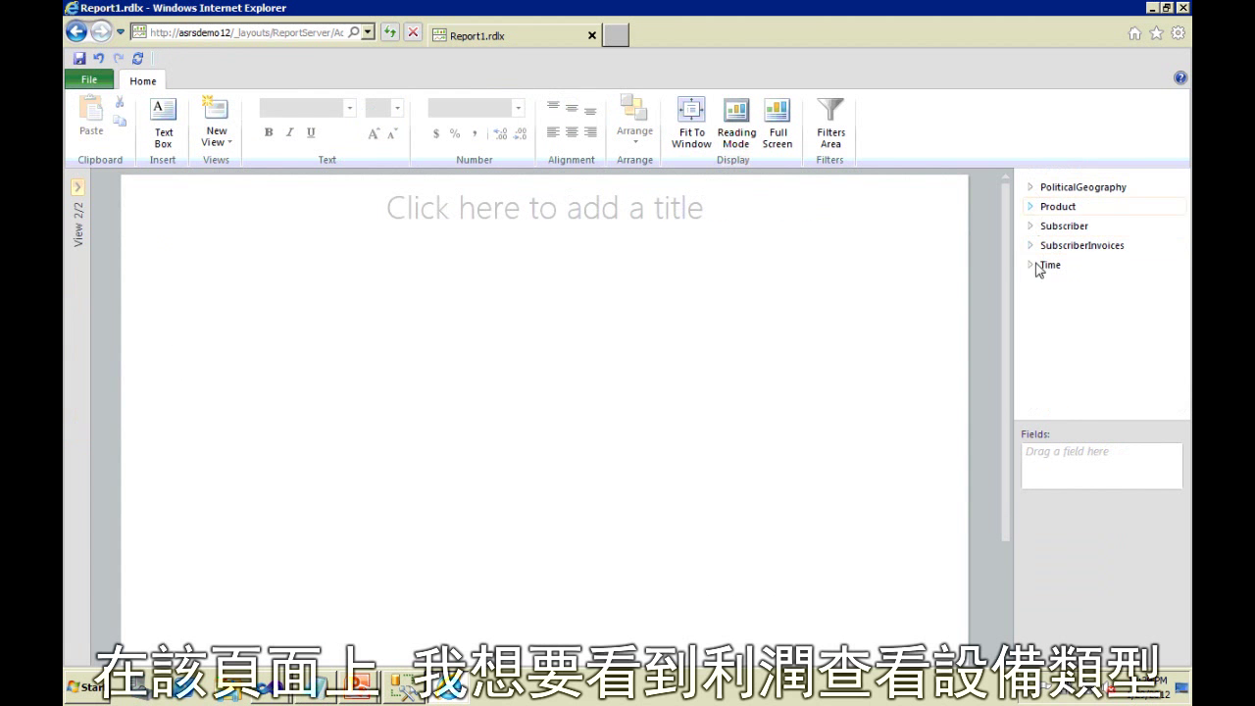
pyautogui.click(1032, 207)
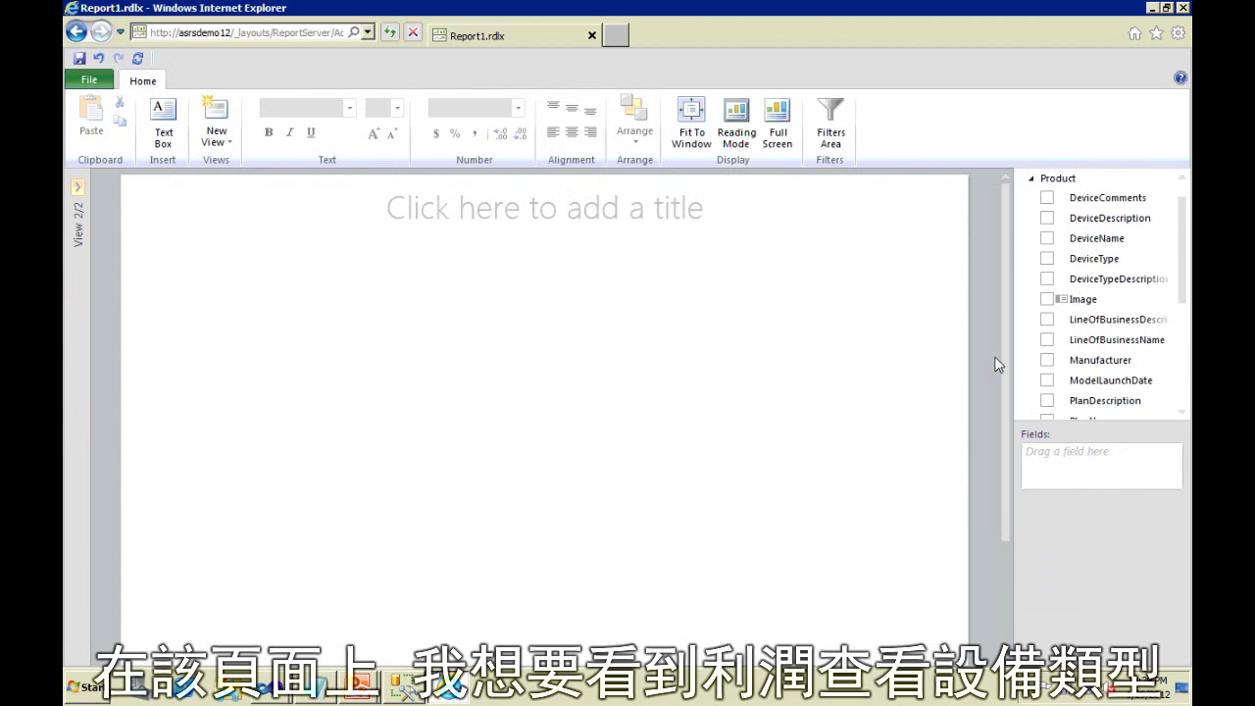
pyautogui.click(1048, 258)
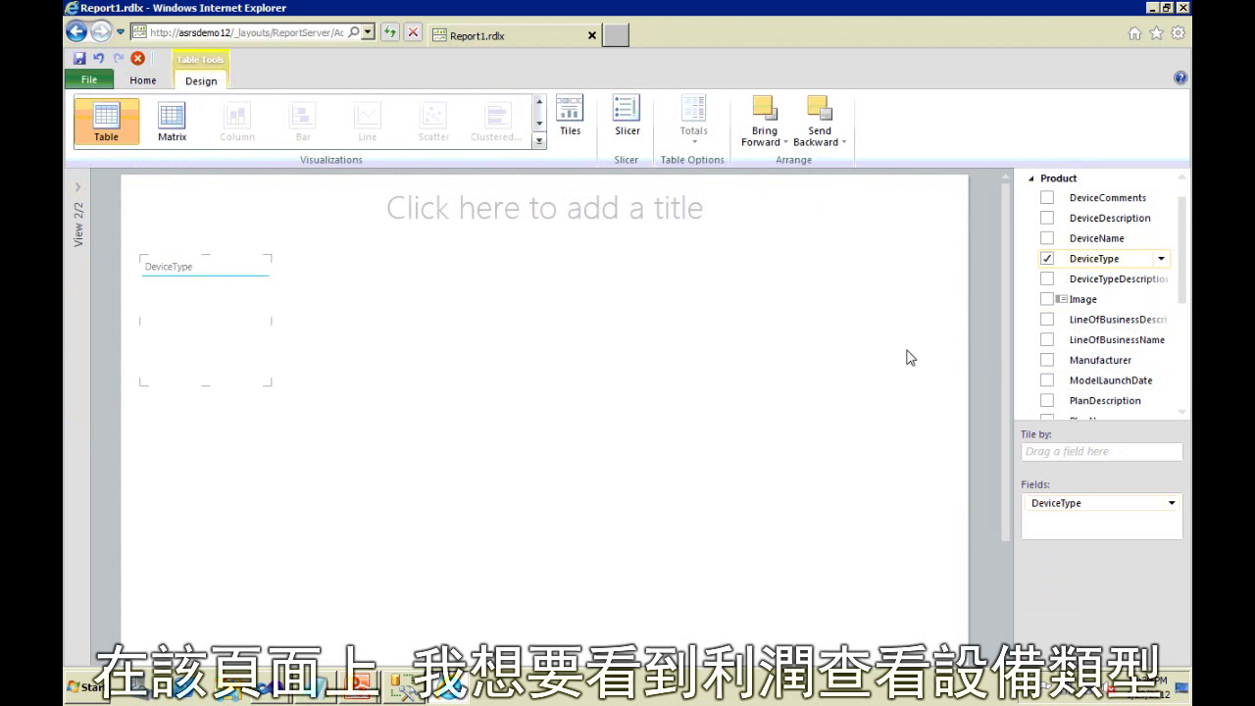
pyautogui.click(1030, 178)
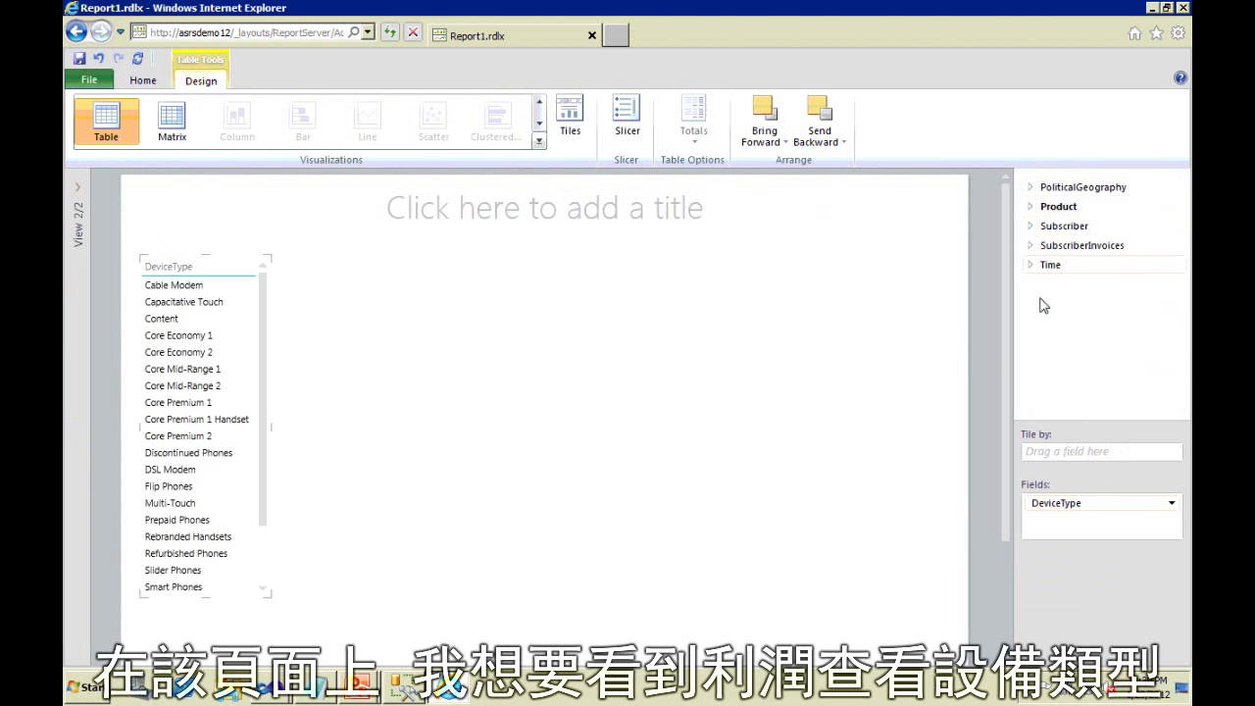
pyautogui.click(1031, 247)
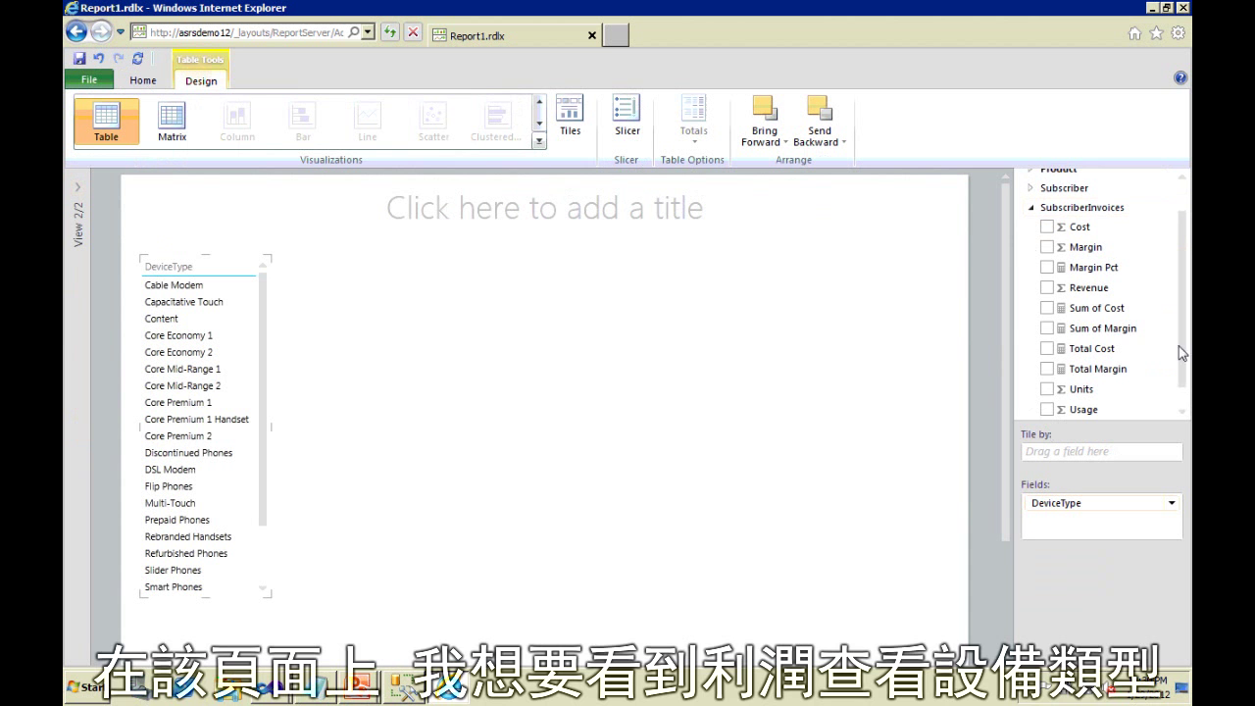
pyautogui.click(1047, 288)
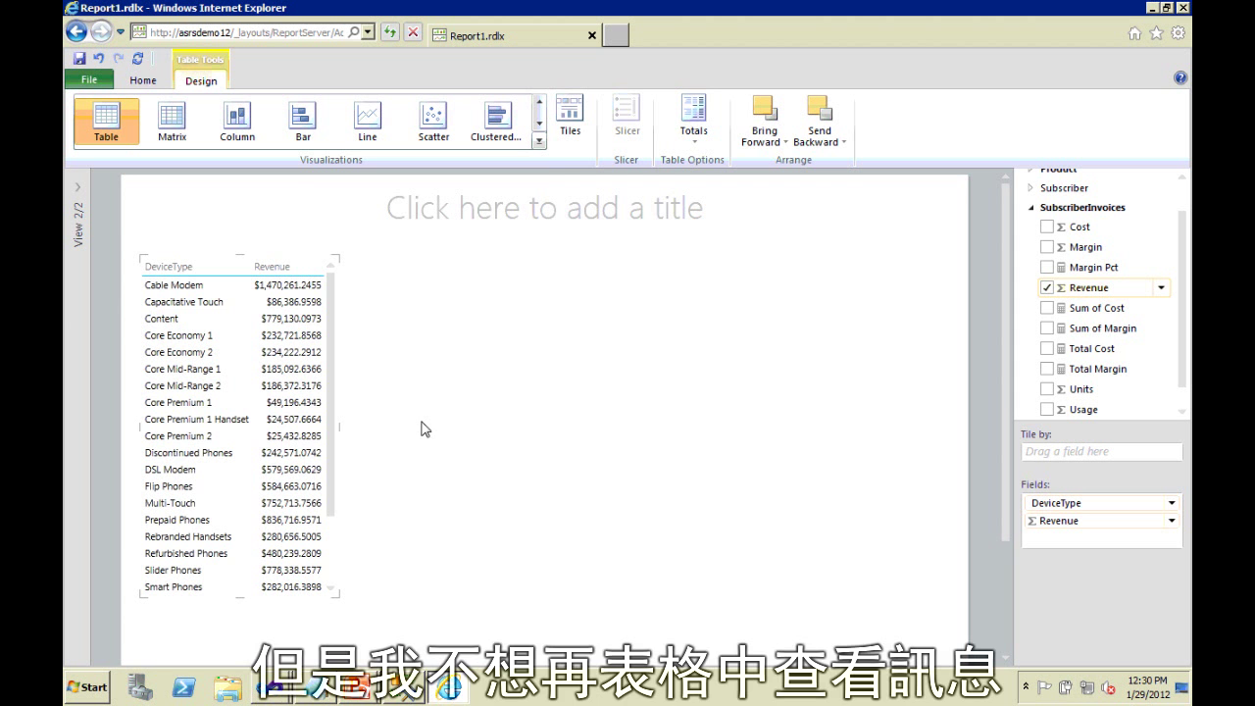
# Convert the DeviceType revenue table to a column chart, widen it across the page, and move it up to the page's upper edge.
pyautogui.click(245, 133)
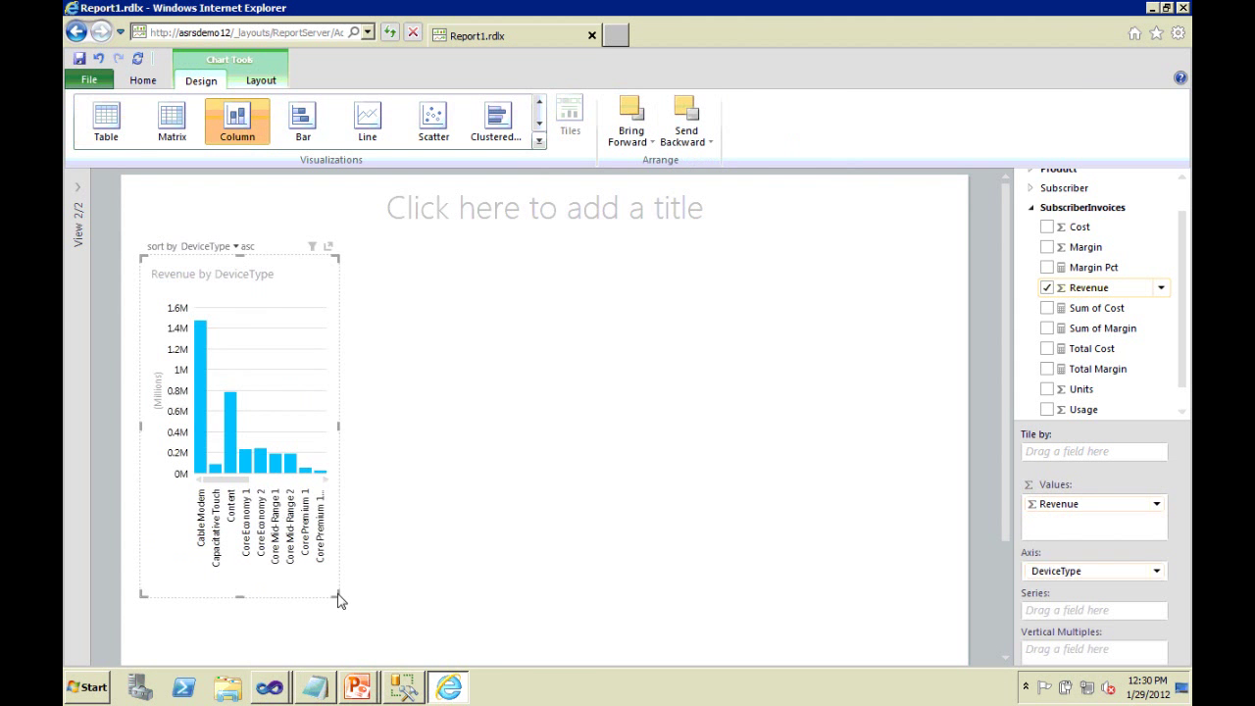
pyautogui.moveTo(338, 600); pyautogui.dragTo(818, 429)
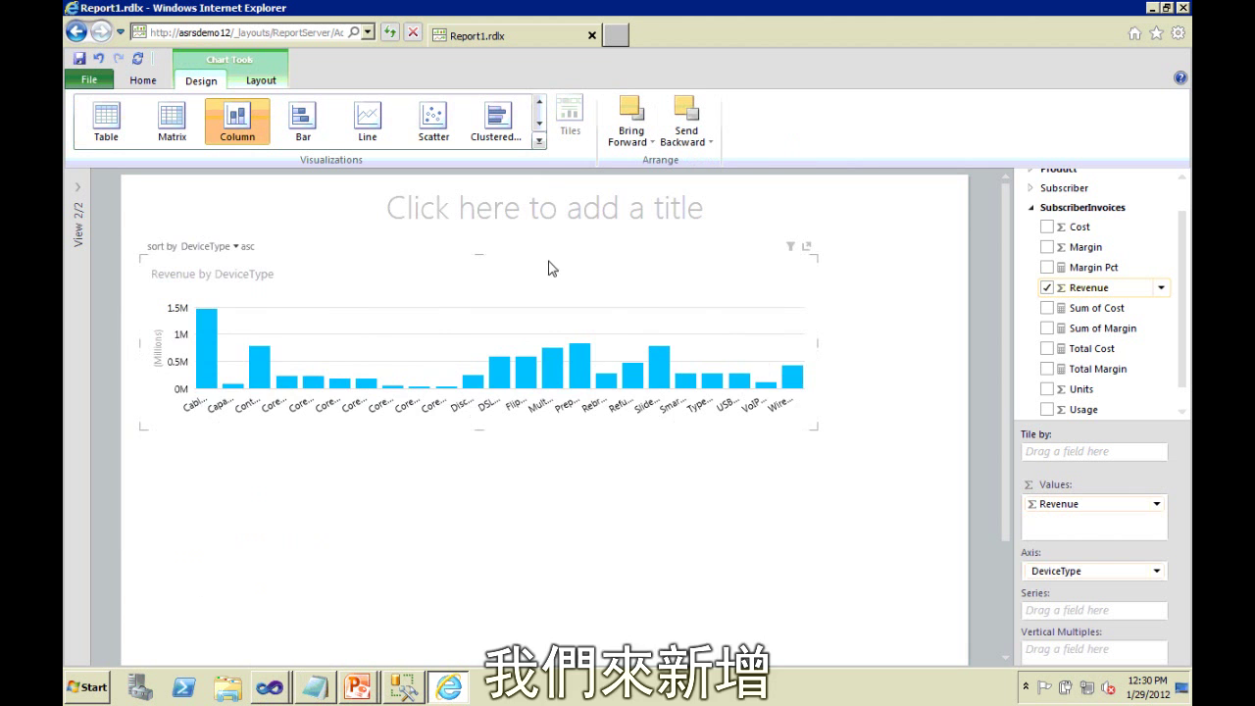
pyautogui.moveTo(547, 264); pyautogui.dragTo(539, 195)
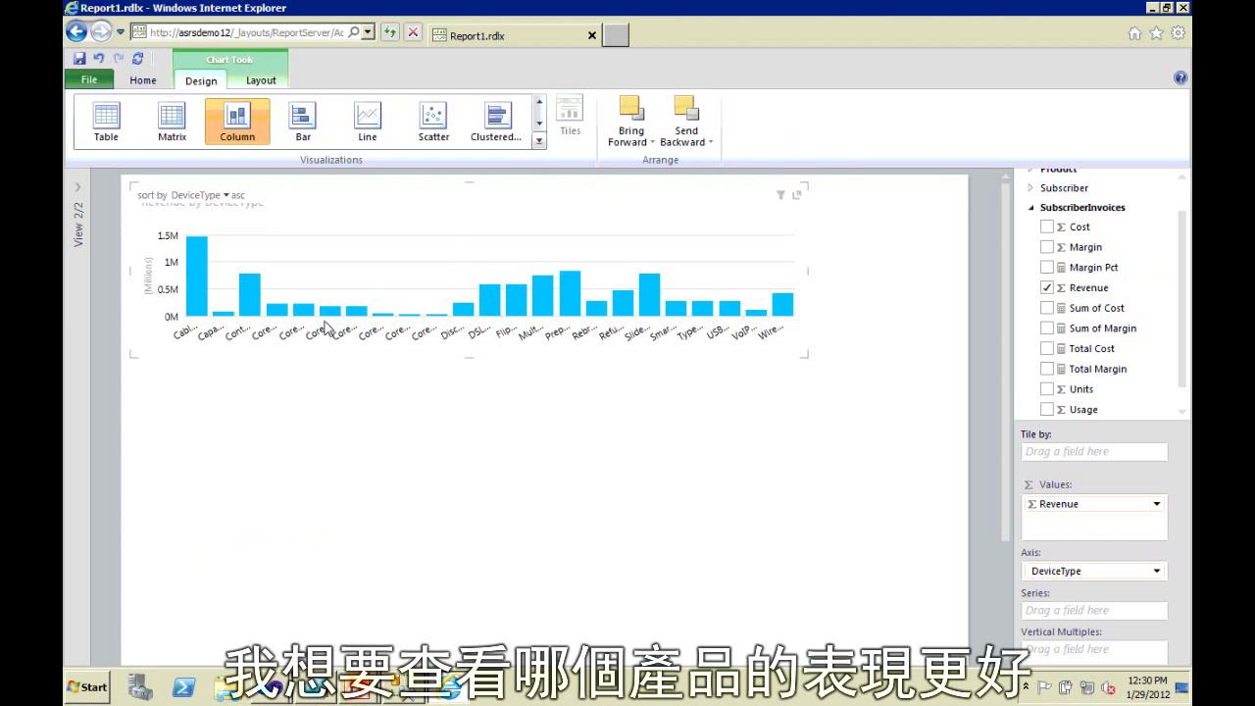
# Sort the column chart by Revenue in descending order.
pyautogui.click(205, 196)
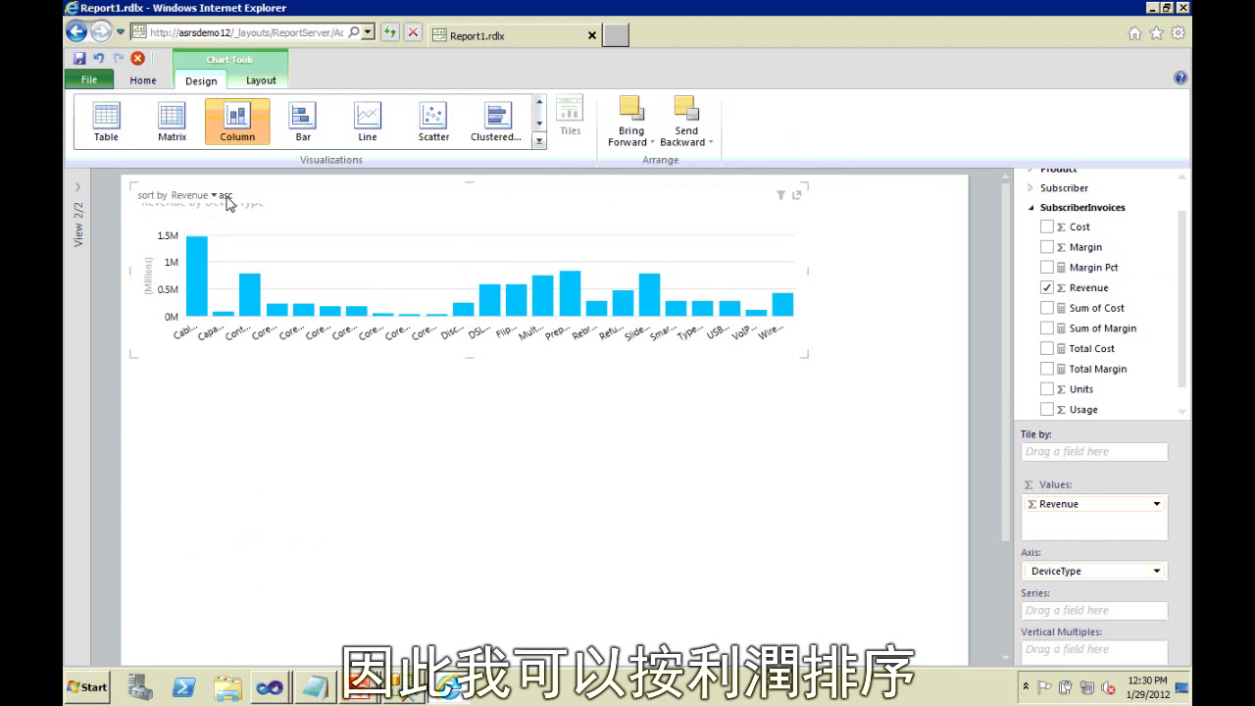
pyautogui.click(225, 196)
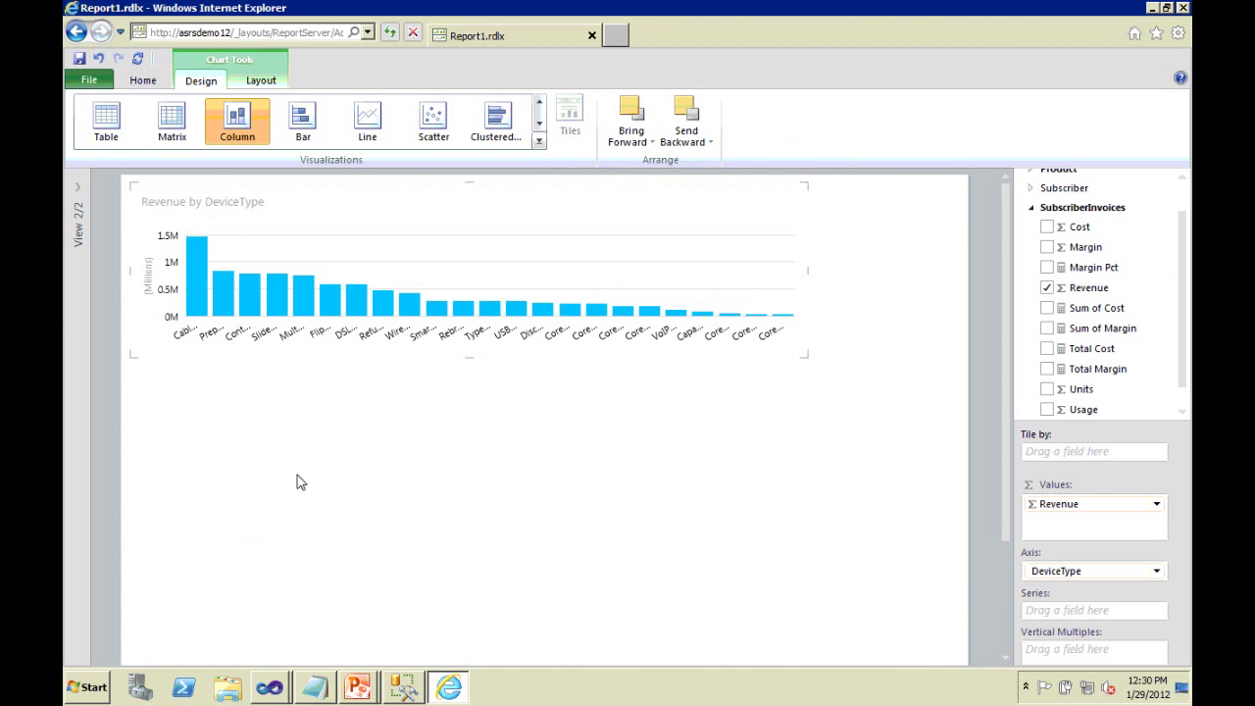
pyautogui.moveTo(203, 283)
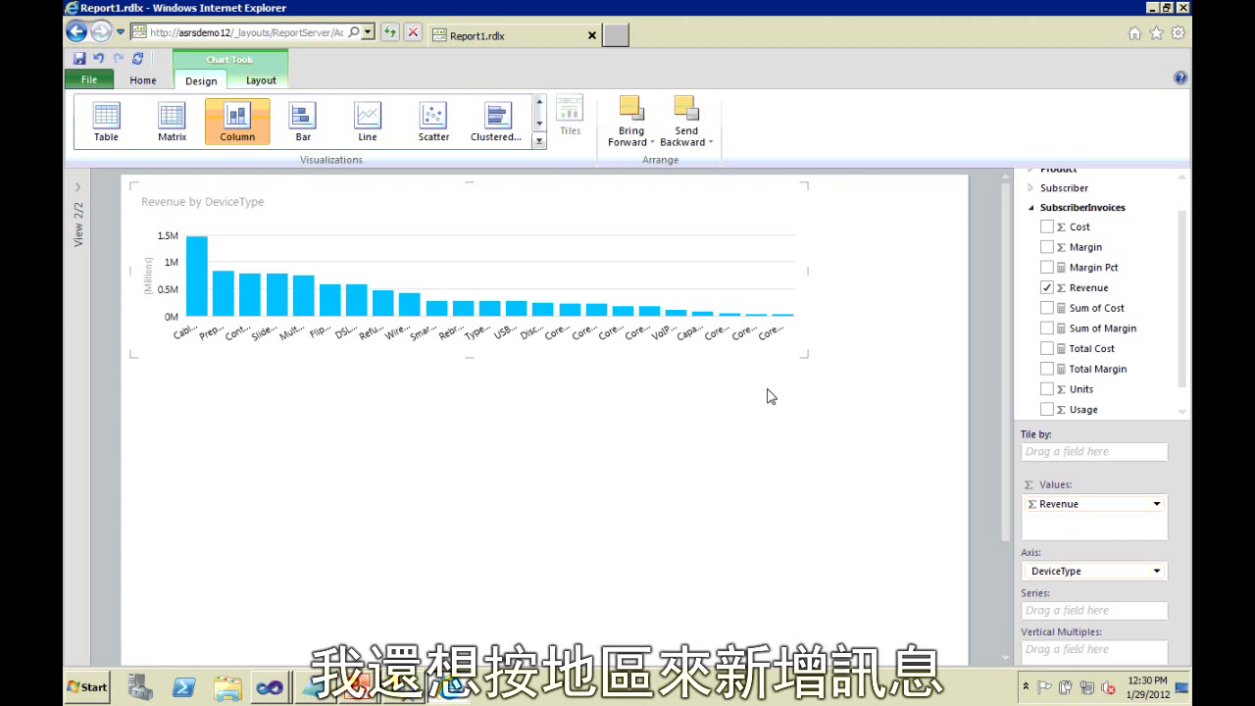
# Place PoliticalGeography's Region field on the page as a separate table beside the column chart and turn it into a slicer.
pyautogui.click(1030, 207)
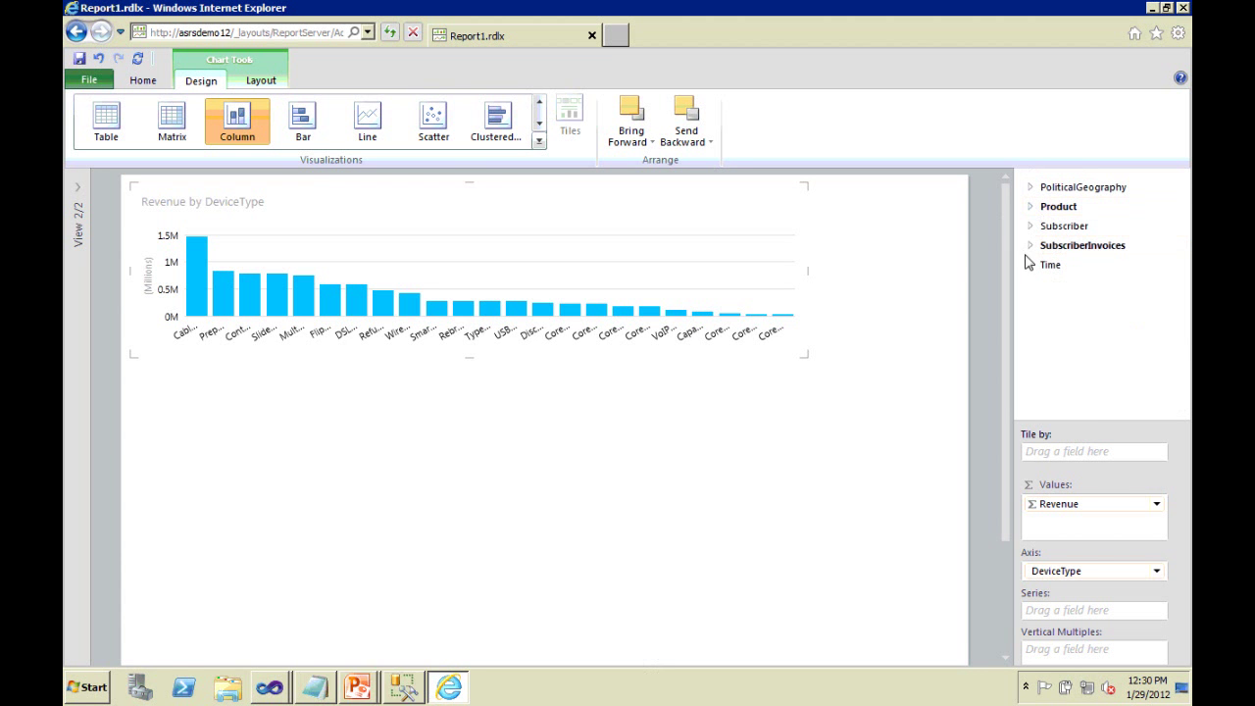
pyautogui.click(1029, 188)
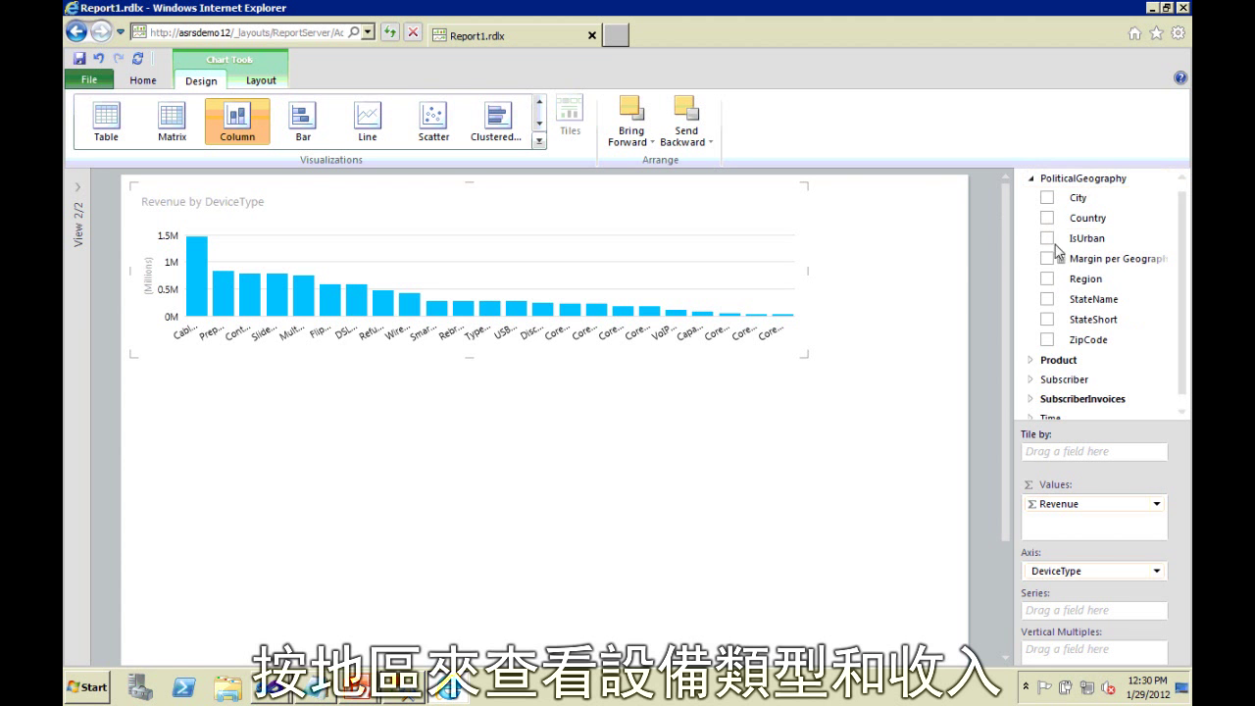
pyautogui.moveTo(1088, 282); pyautogui.dragTo(1101, 584)
pyautogui.moveTo(1013, 262); pyautogui.dragTo(863, 253)
pyautogui.moveTo(159, 381)
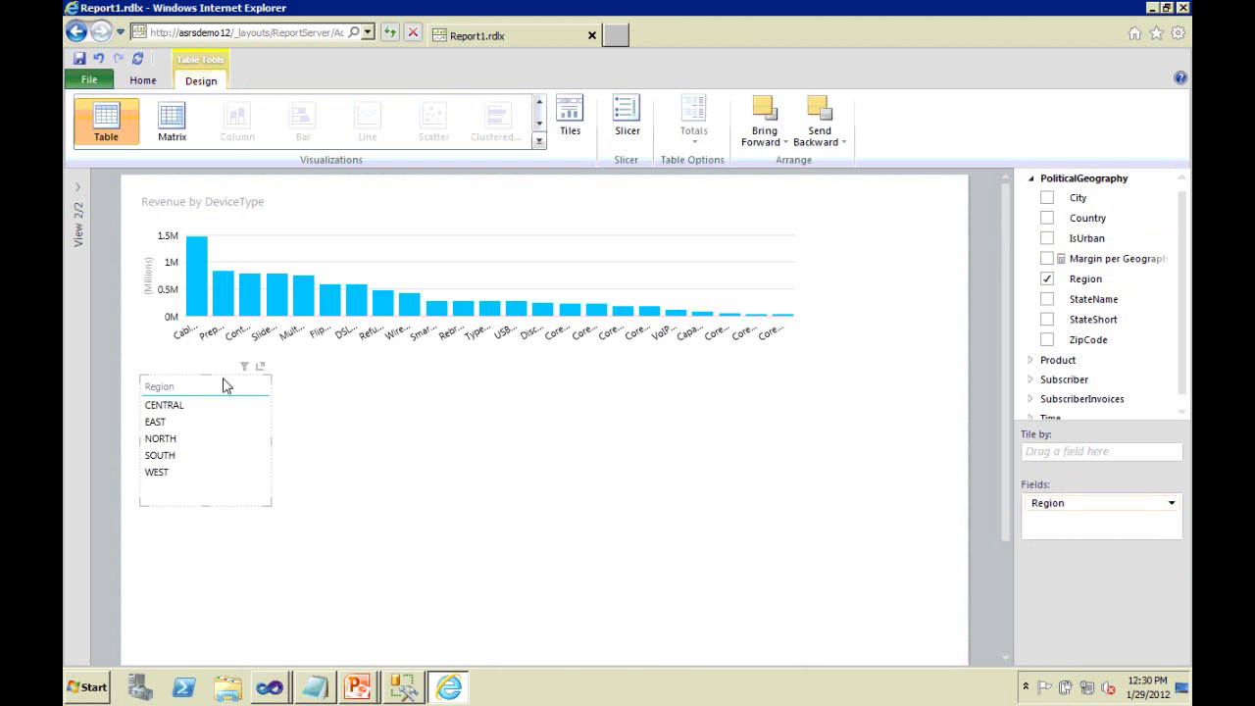
pyautogui.moveTo(235, 383); pyautogui.dragTo(890, 205)
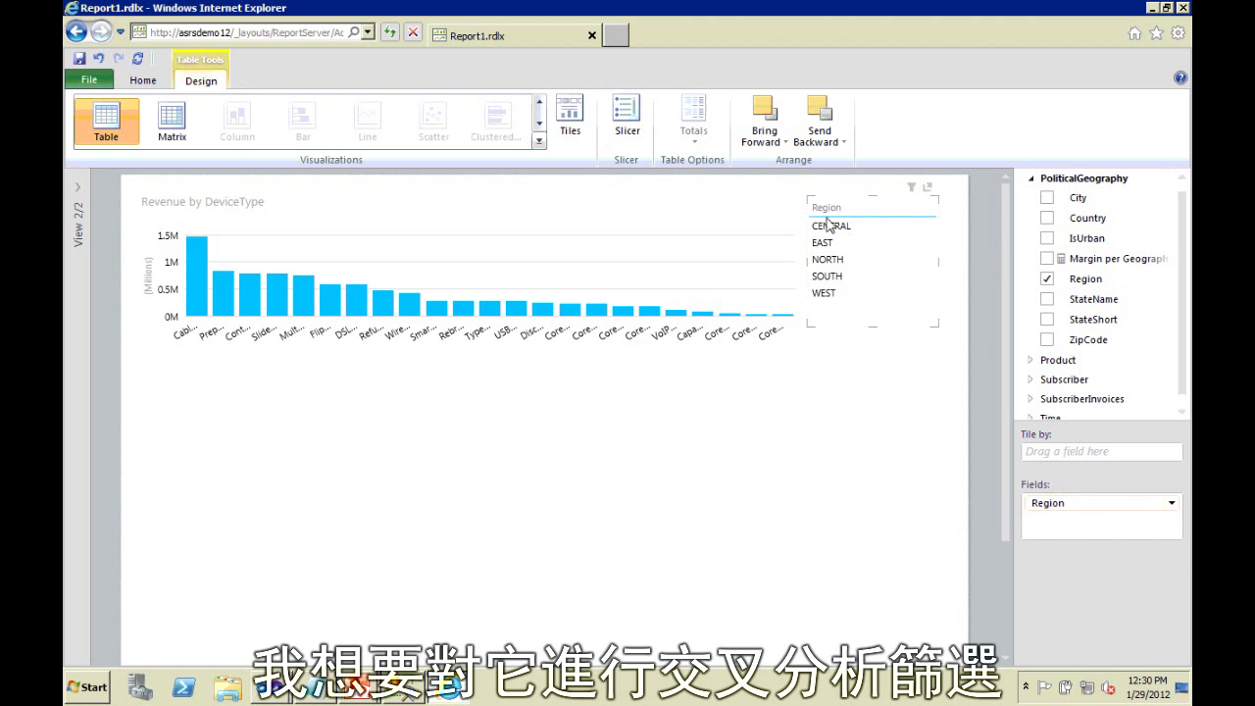
pyautogui.click(627, 113)
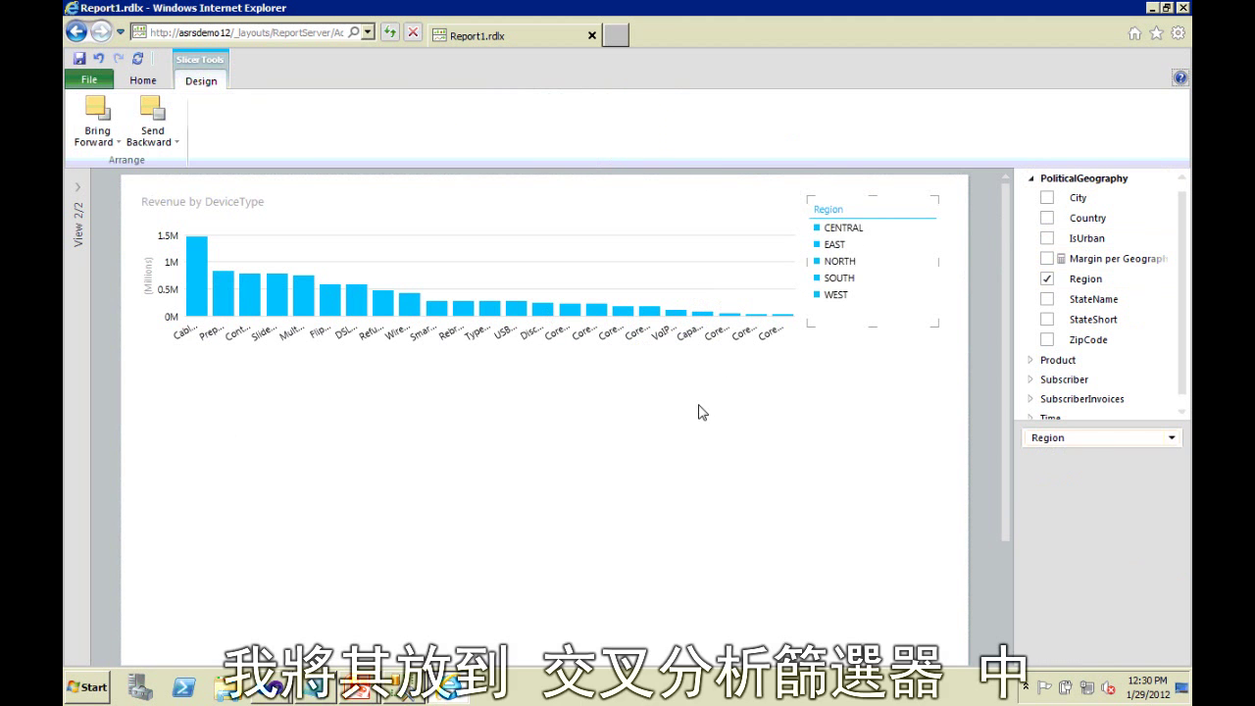
# Filter the column chart by NORTH, EAST and CENTRAL in turn with the Region slicer, and clear the filter.
pyautogui.click(845, 263)
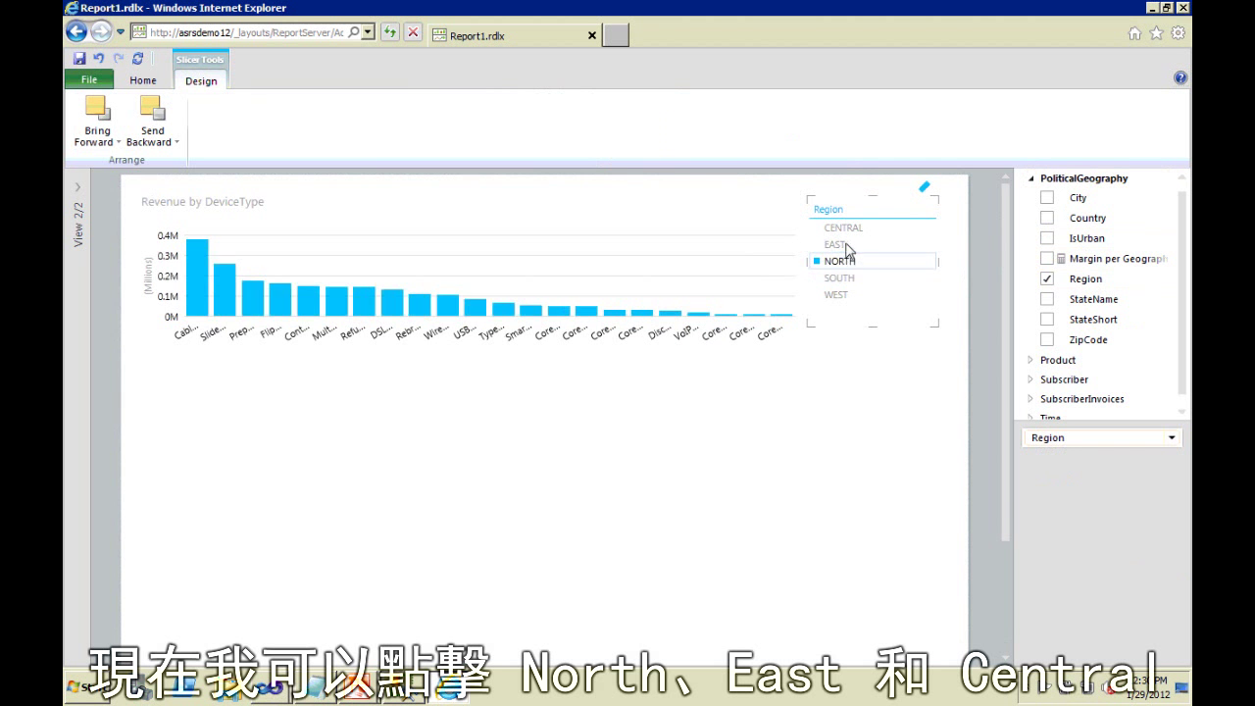
pyautogui.click(848, 247)
pyautogui.click(844, 229)
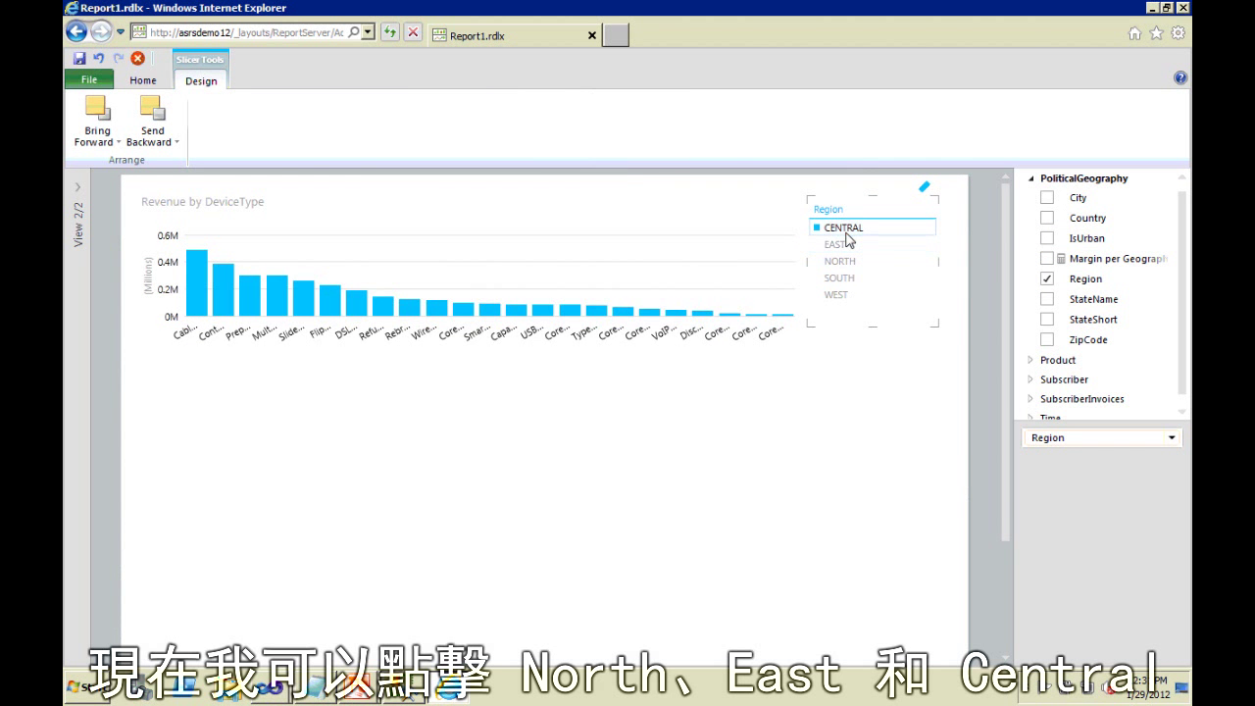
pyautogui.click(924, 187)
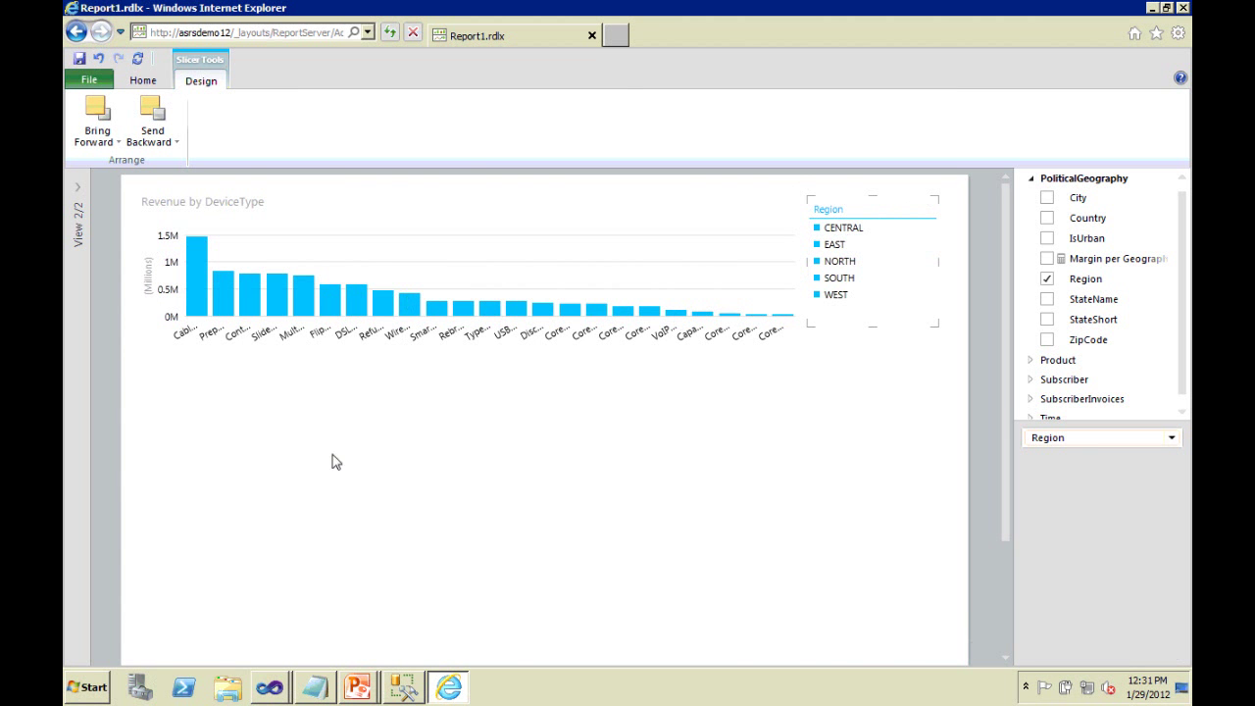
# Add the Product table's default fields (ProductName, Image, Productrank by margin, Product margin) as a new table below the chart.
pyautogui.click(279, 457)
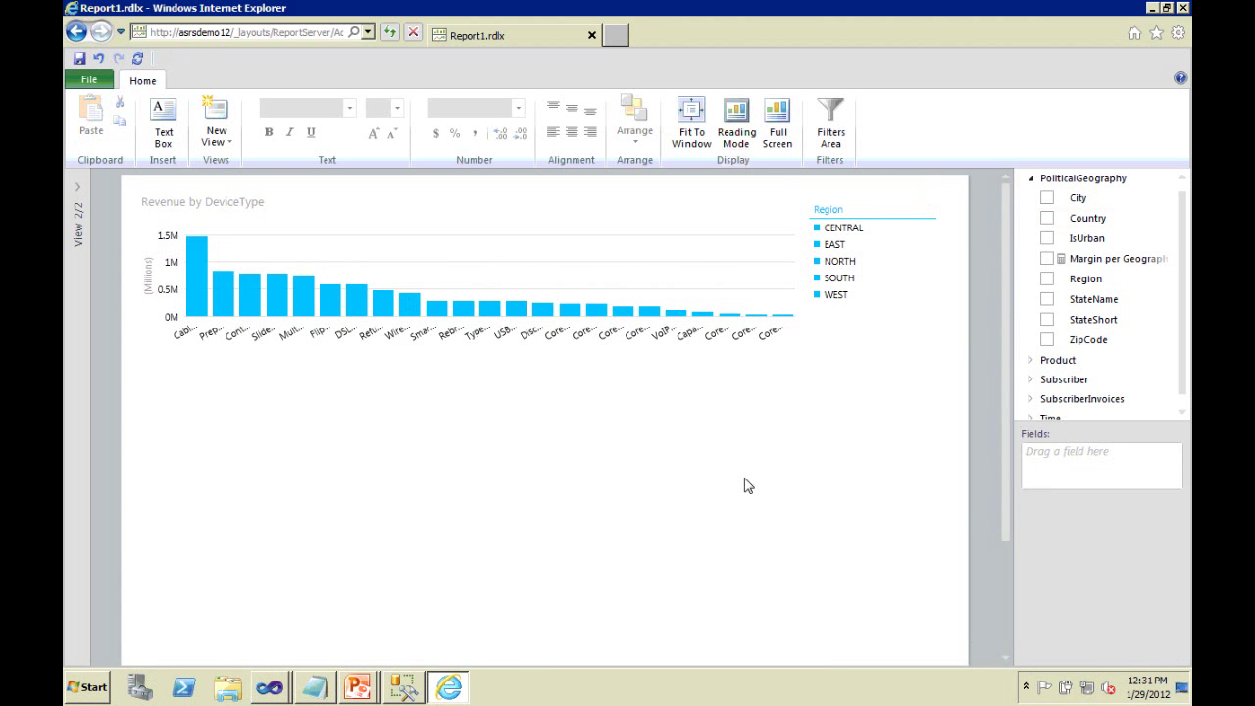
pyautogui.click(1031, 180)
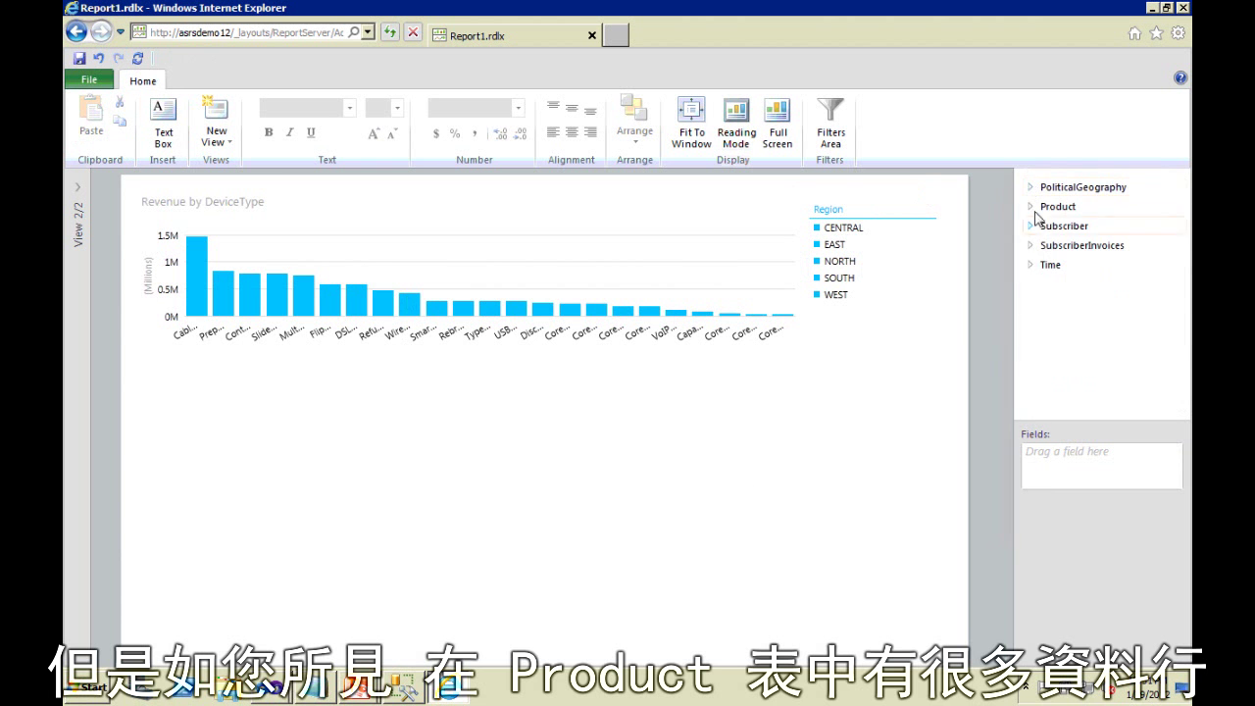
pyautogui.click(1031, 206)
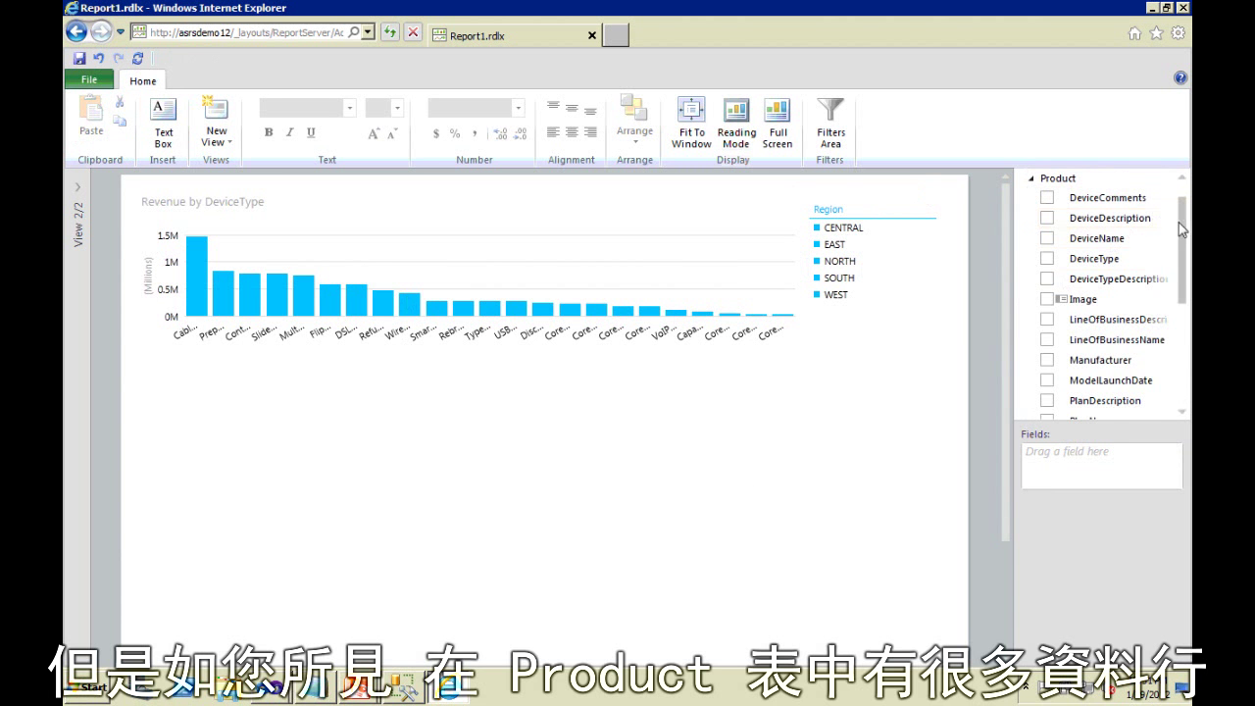
pyautogui.moveTo(1180, 226)
pyautogui.mouseDown()
pyautogui.moveTo(1189, 331)
pyautogui.moveTo(1183, 221)
pyautogui.mouseUp()
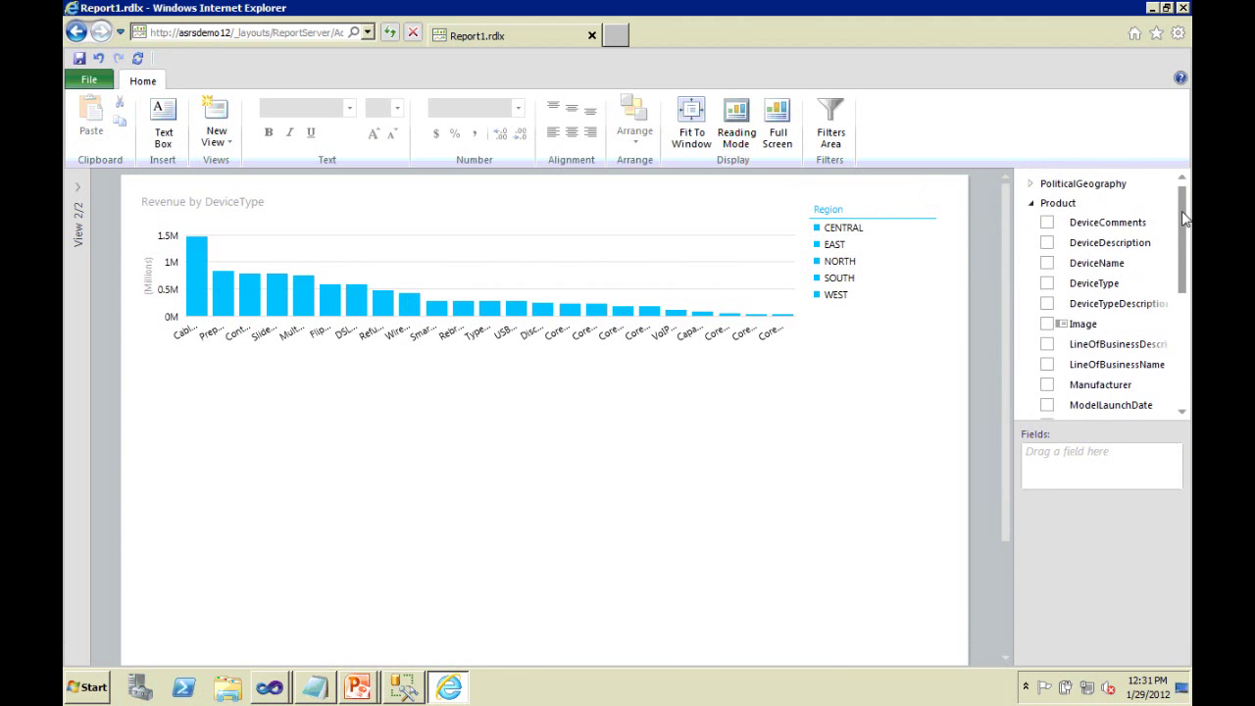
pyautogui.click(1061, 207)
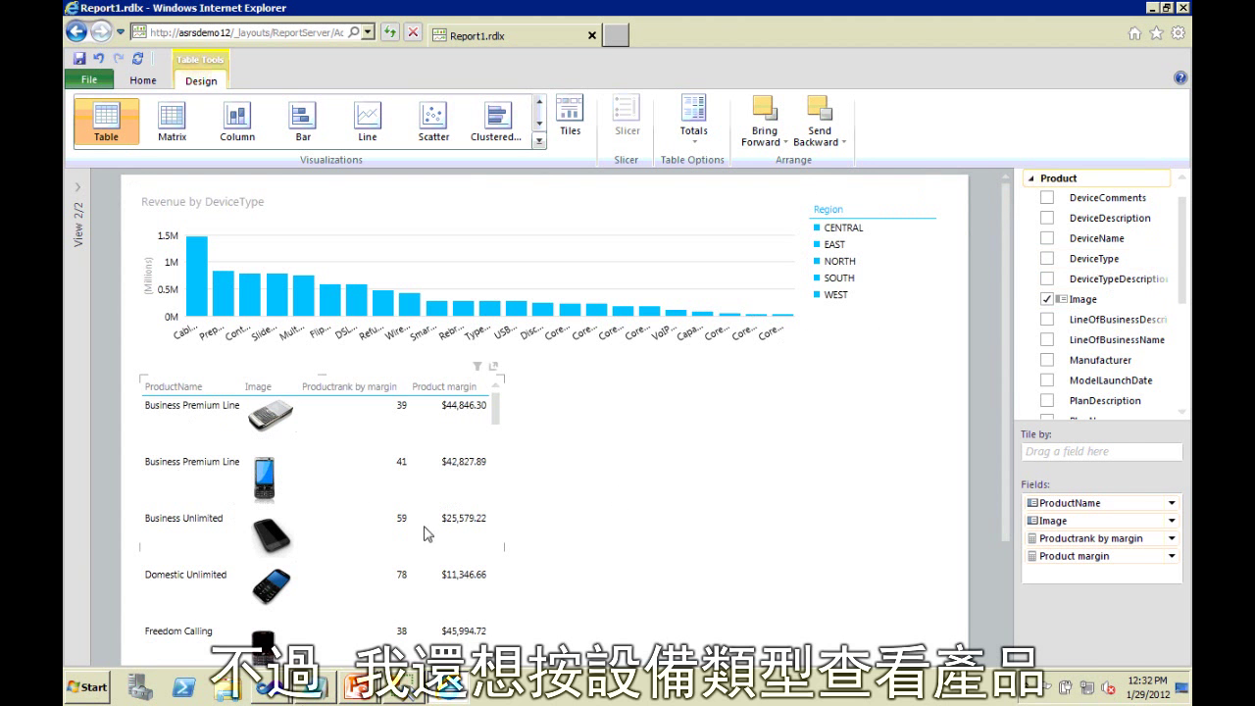
# Tile the product table by DeviceType and widen the tile container to nearly the full page width.
pyautogui.moveTo(1115, 262); pyautogui.dragTo(1101, 453)
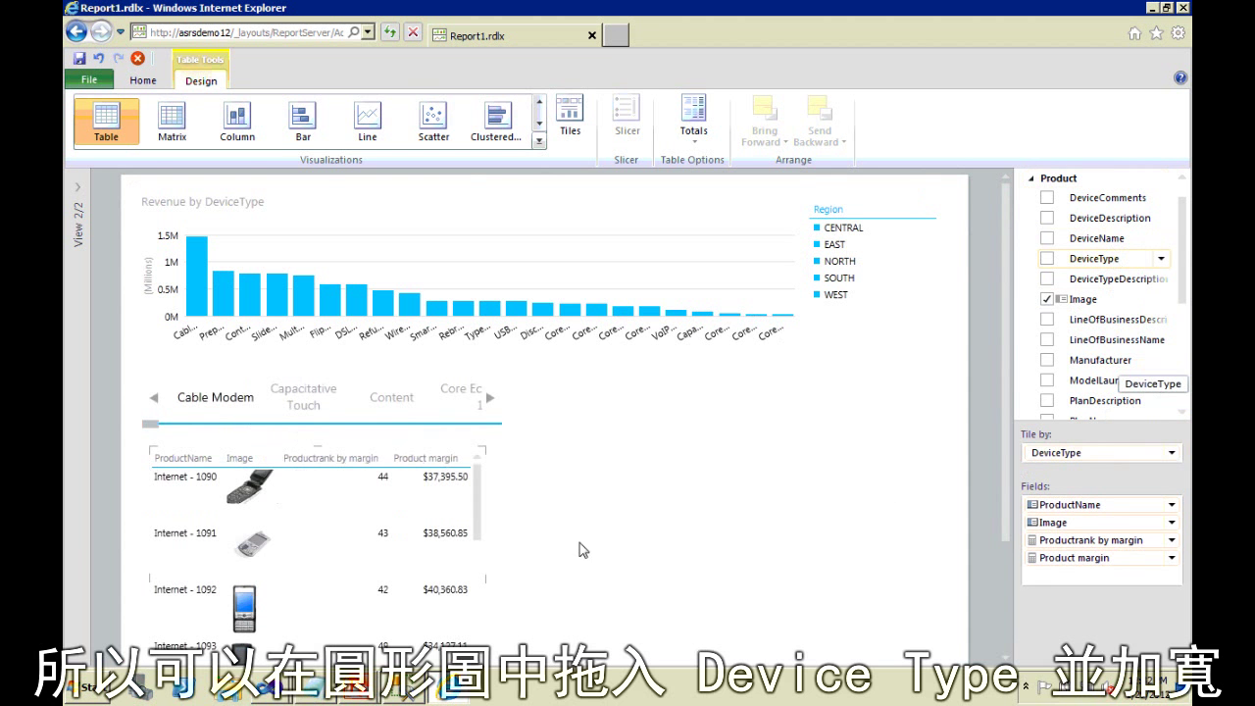
pyautogui.click(506, 416)
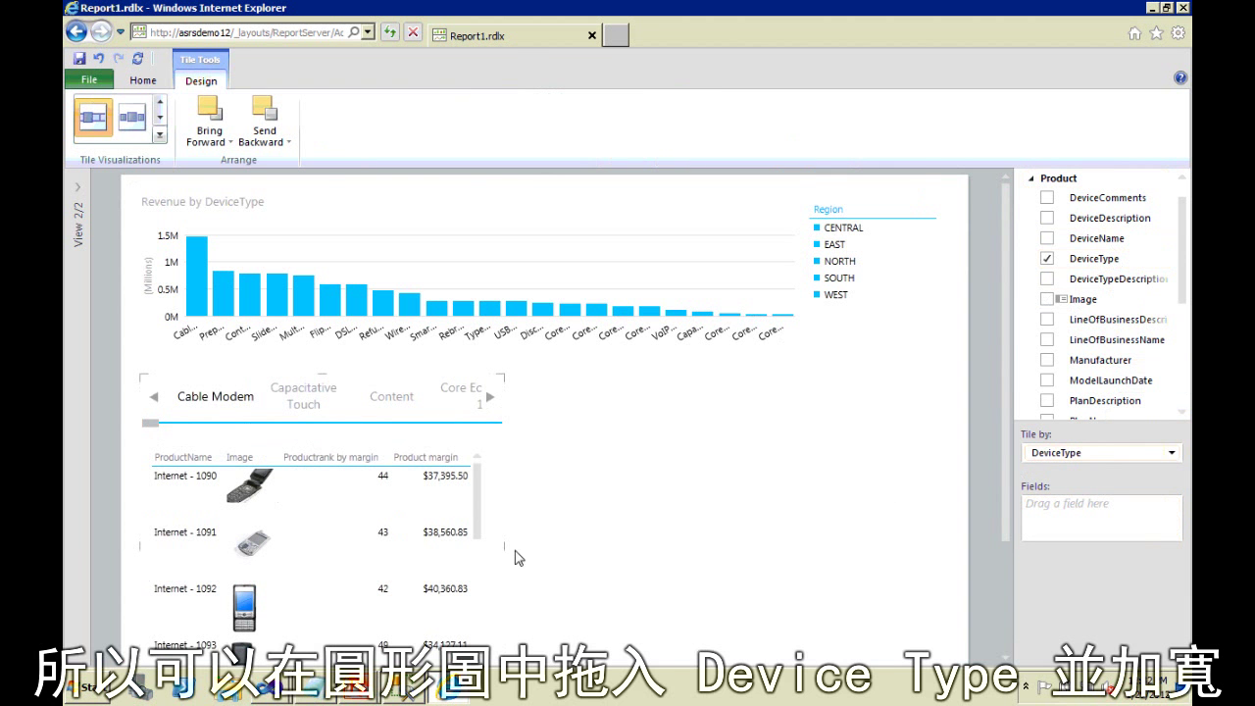
pyautogui.moveTo(510, 554); pyautogui.dragTo(920, 523)
# Browse the Capacitative Touch, Content, Core Economy 1, Cable Modem and Core Economy 2 tiles, and filter the view to the EAST region.
pyautogui.click(304, 397)
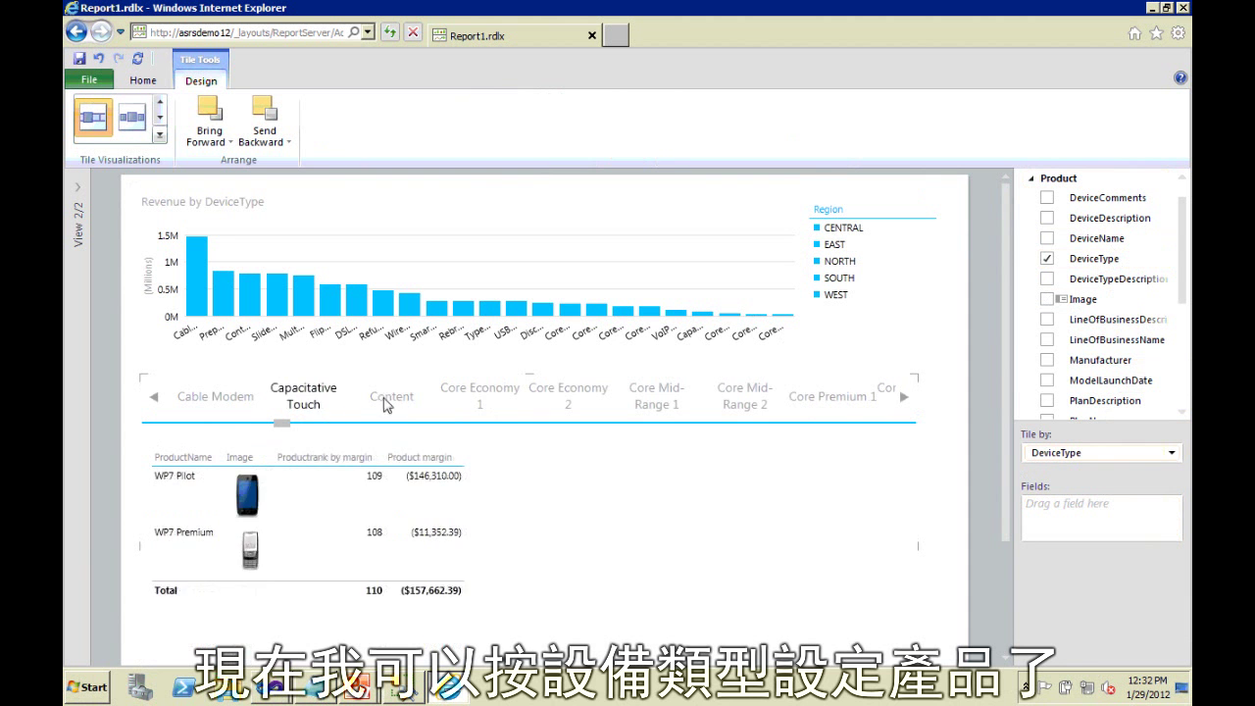
pyautogui.click(388, 402)
pyautogui.click(458, 397)
pyautogui.click(249, 404)
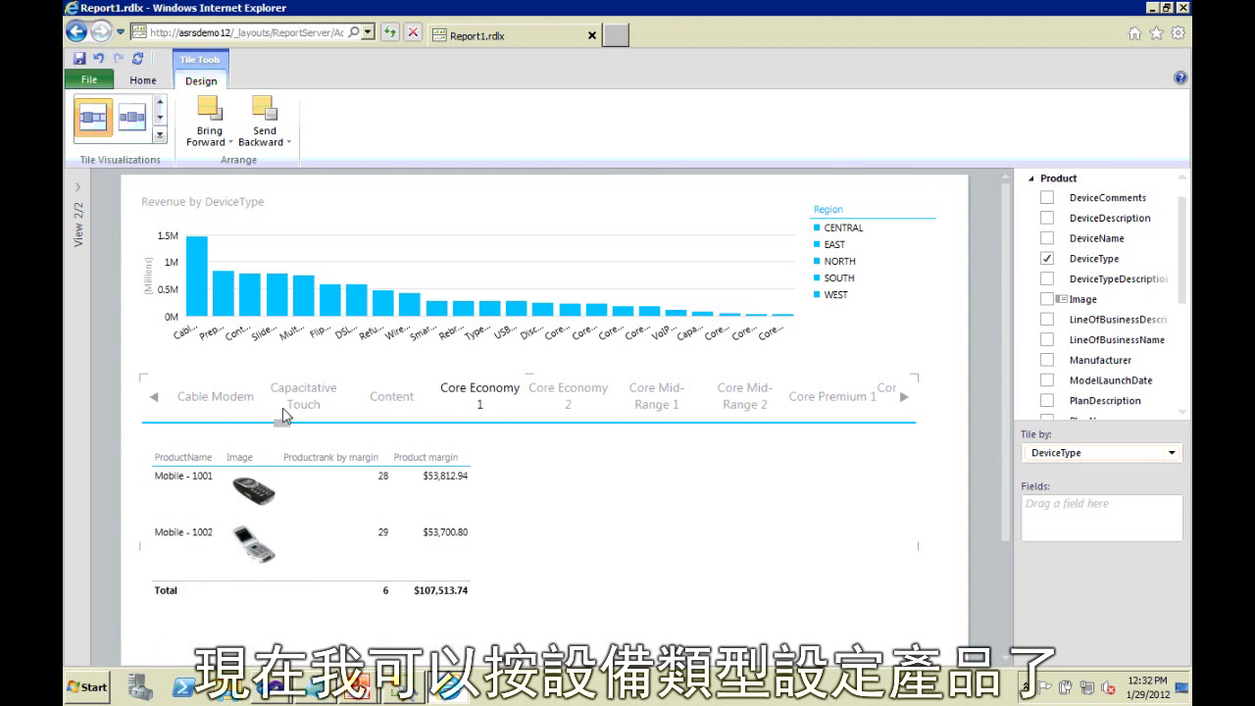
pyautogui.click(554, 397)
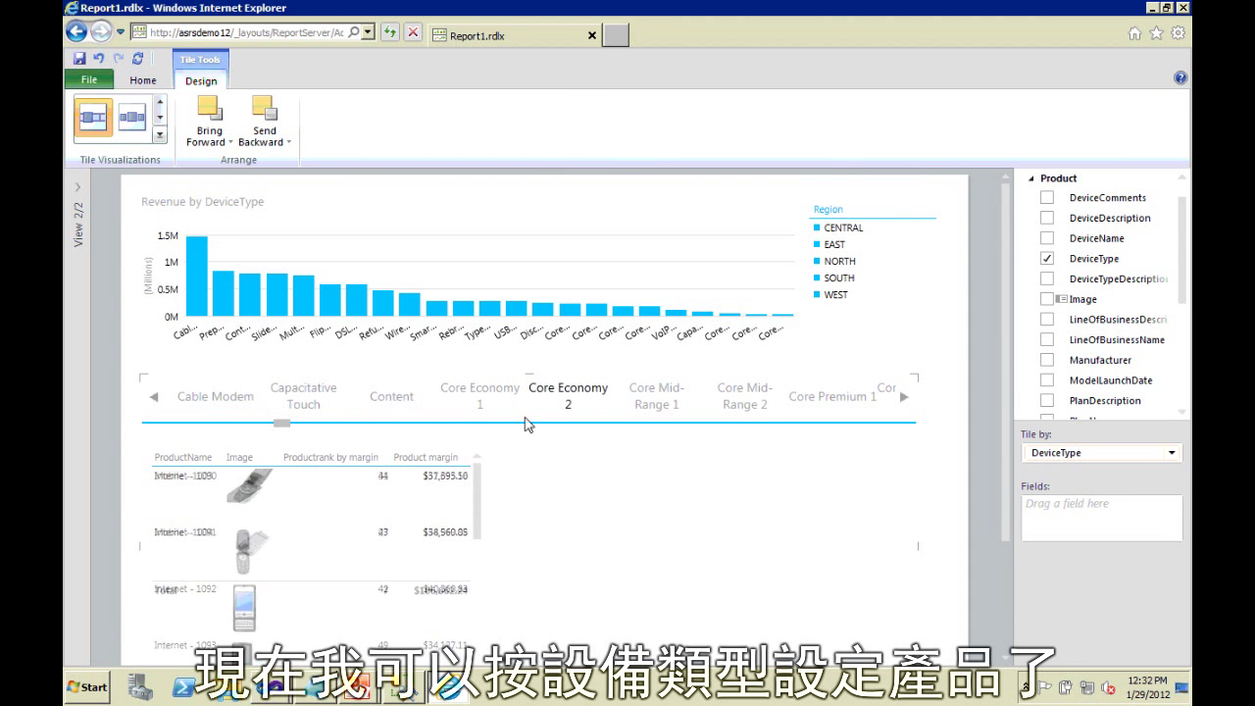
pyautogui.click(842, 247)
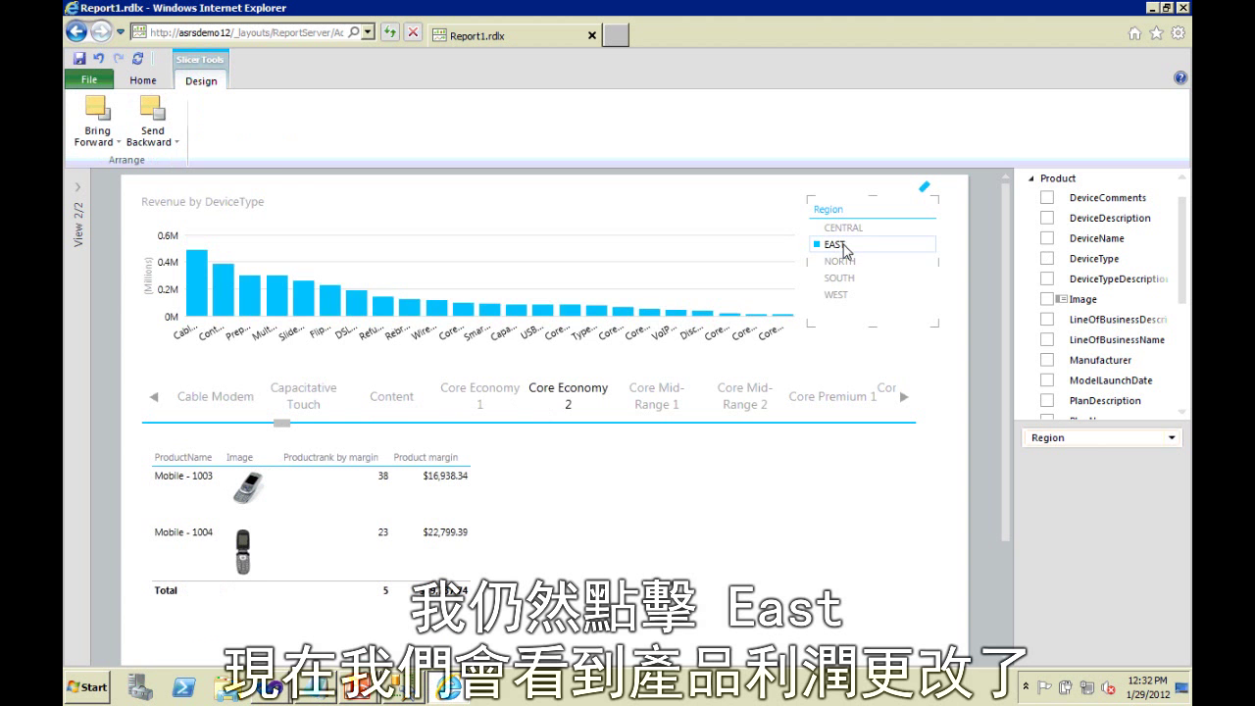
# Filter the view to the NORTH region, and clear the Region filter.
pyautogui.click(846, 265)
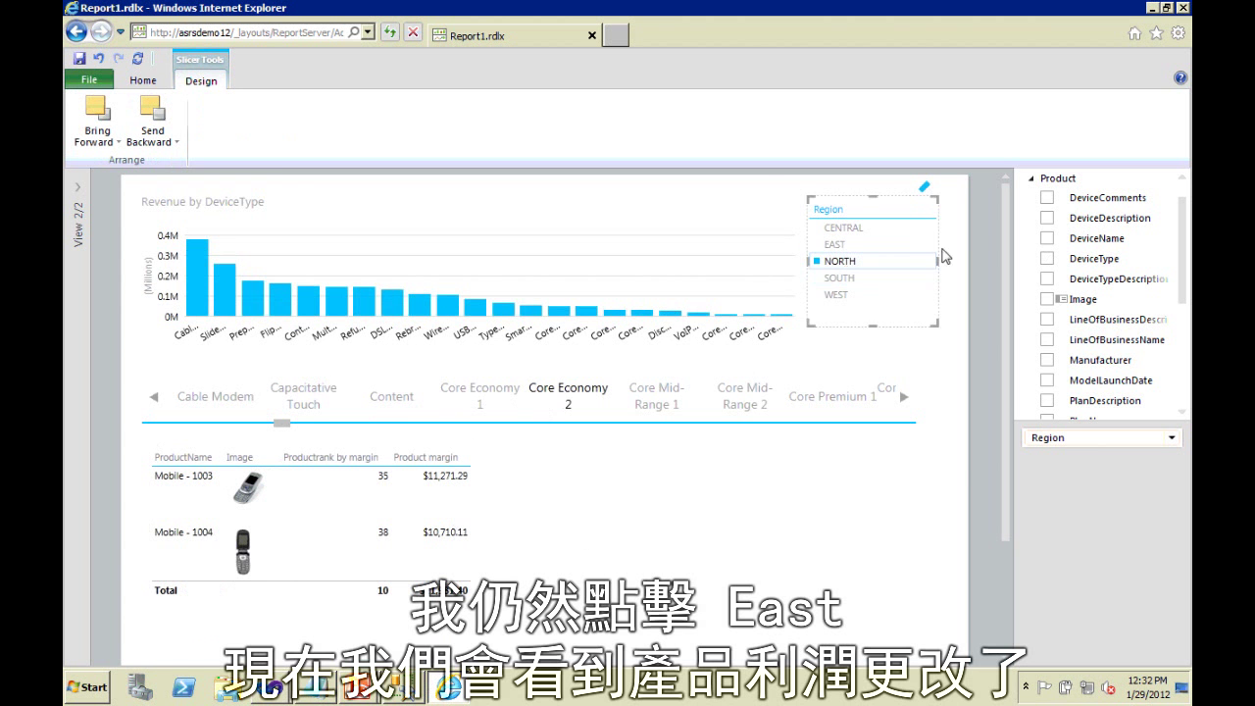
pyautogui.click(926, 189)
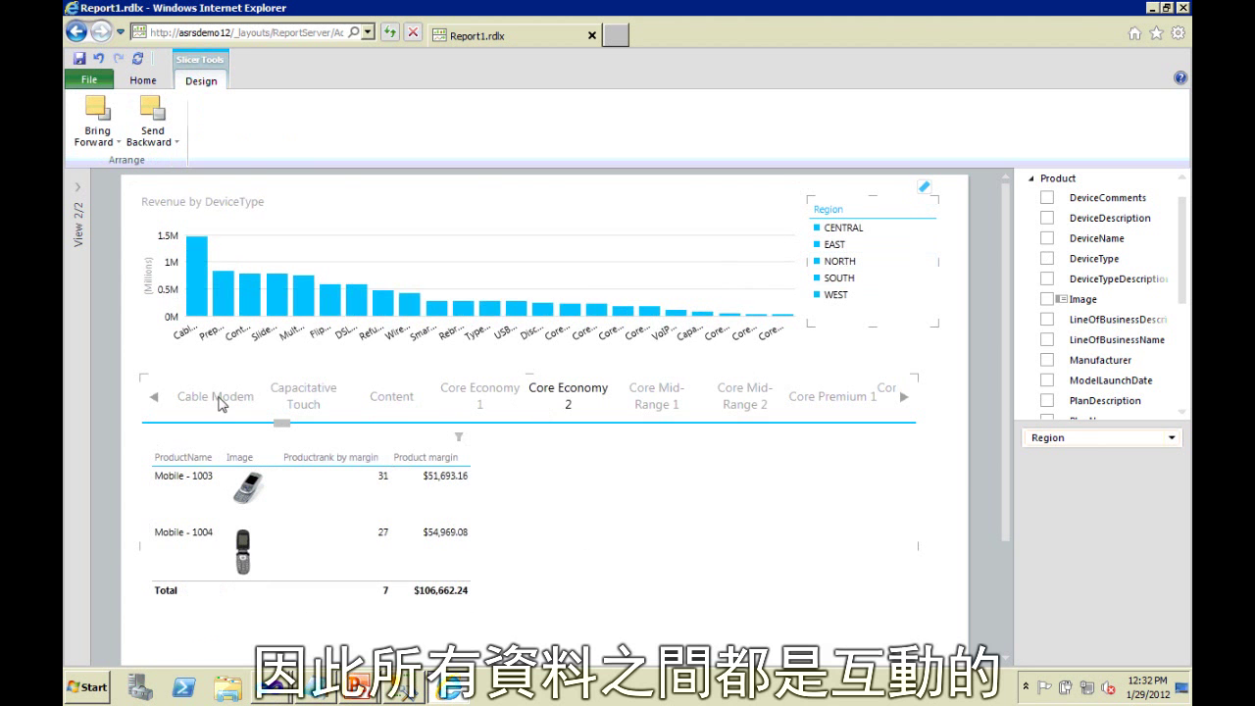
# Show the Cable Modem tile and change its product table to the Card visualization.
pyautogui.click(247, 399)
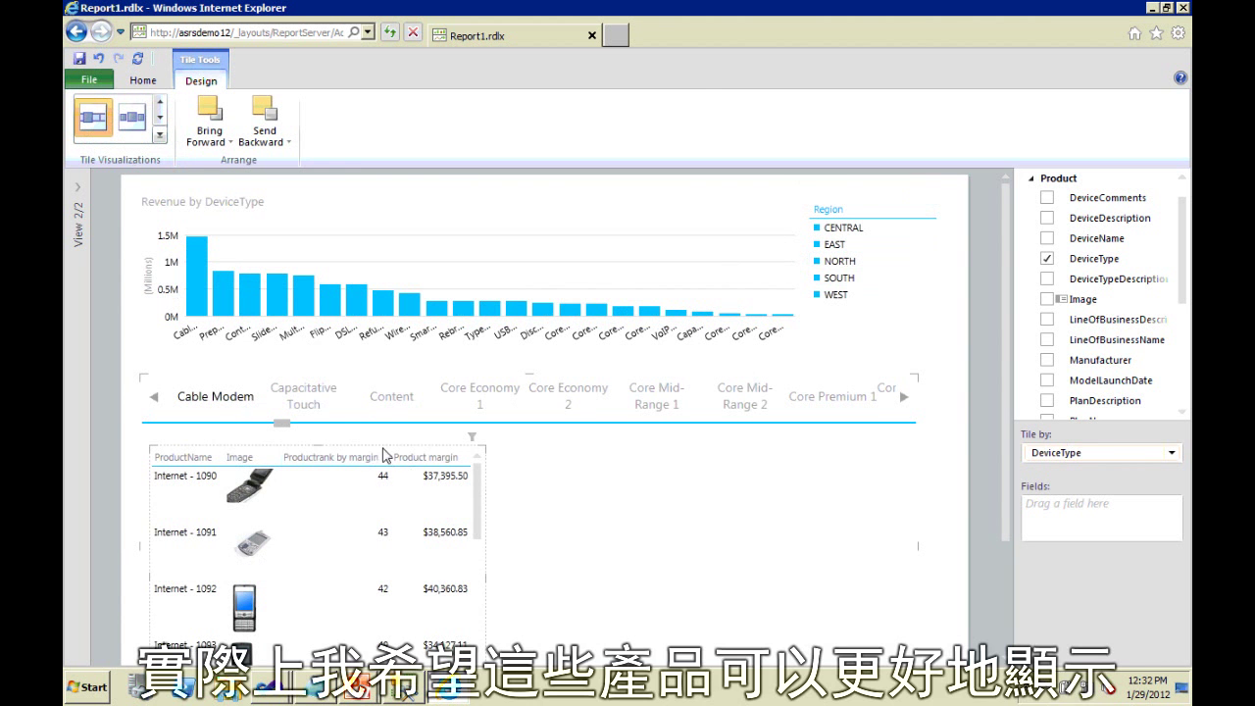
pyautogui.click(362, 497)
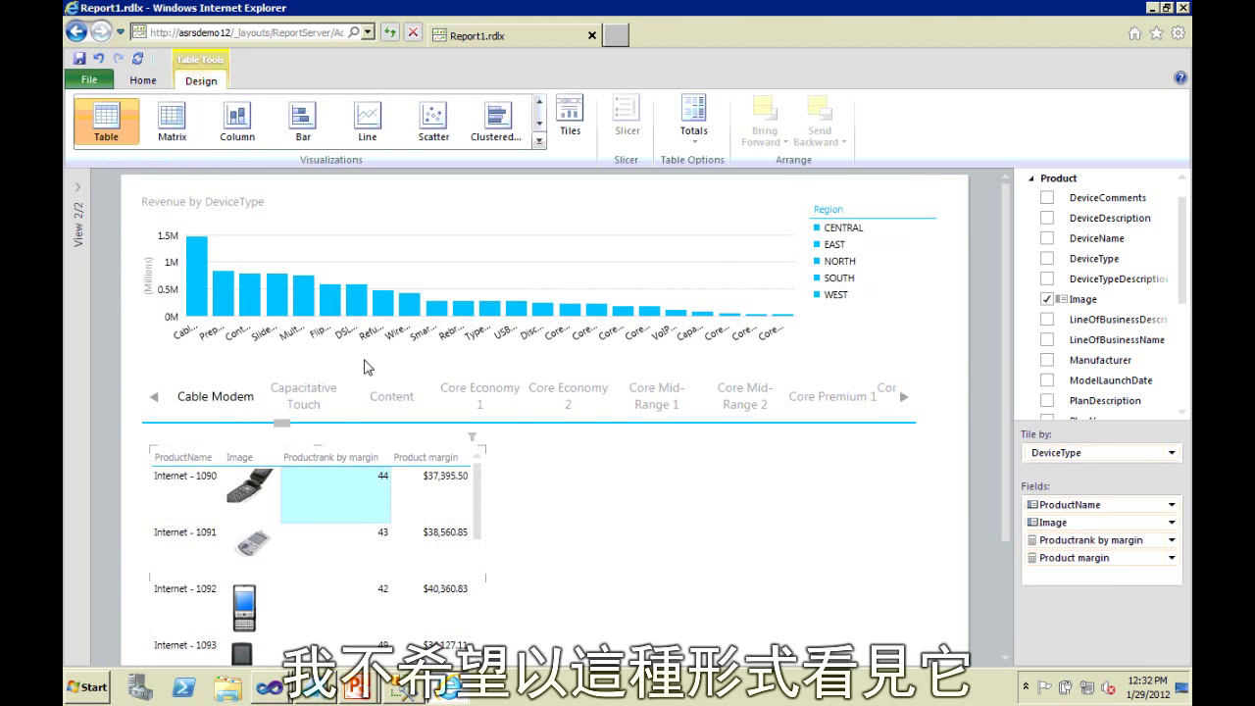
pyautogui.click(539, 140)
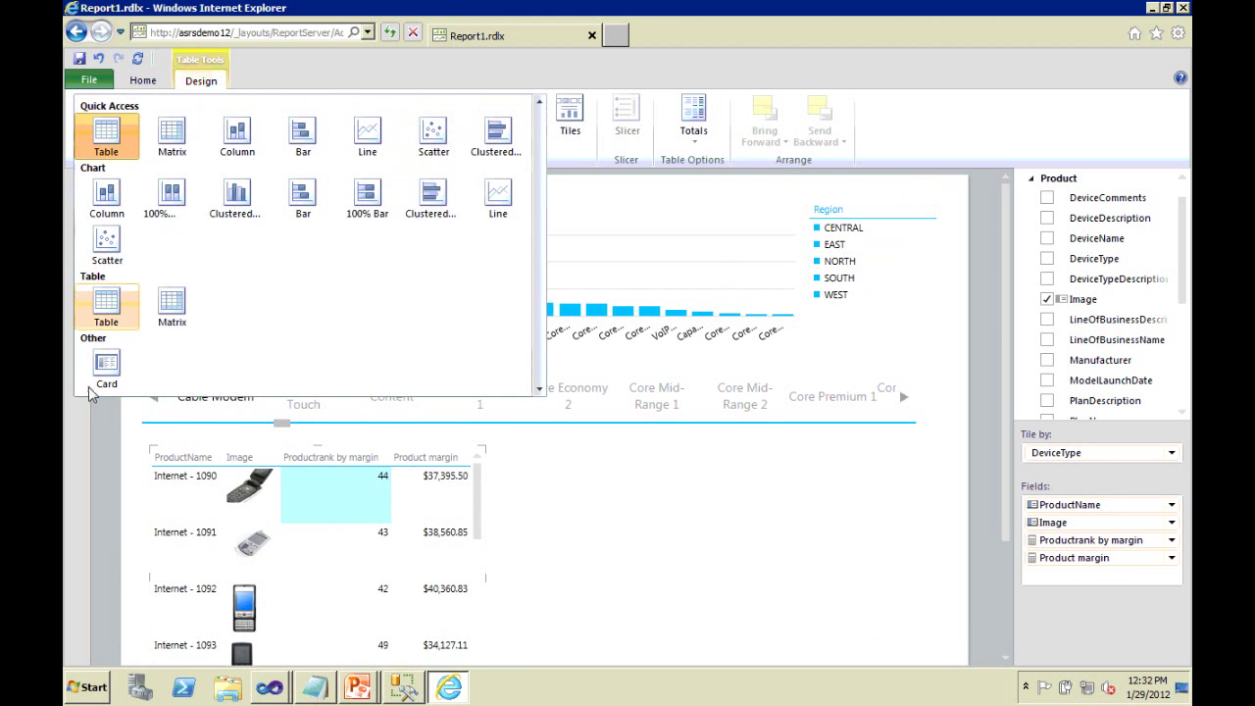
pyautogui.click(106, 367)
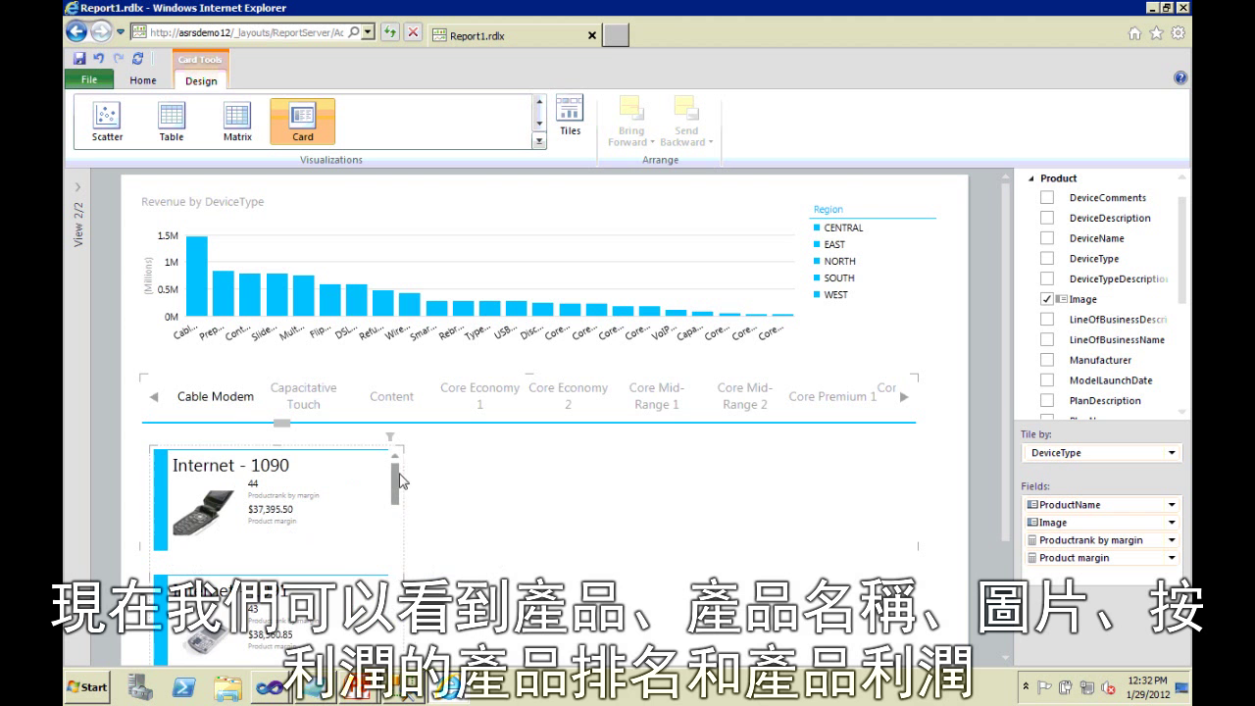
pyautogui.moveTo(399, 481)
pyautogui.mouseDown()
pyautogui.moveTo(392, 560)
pyautogui.moveTo(392, 471)
pyautogui.mouseUp()
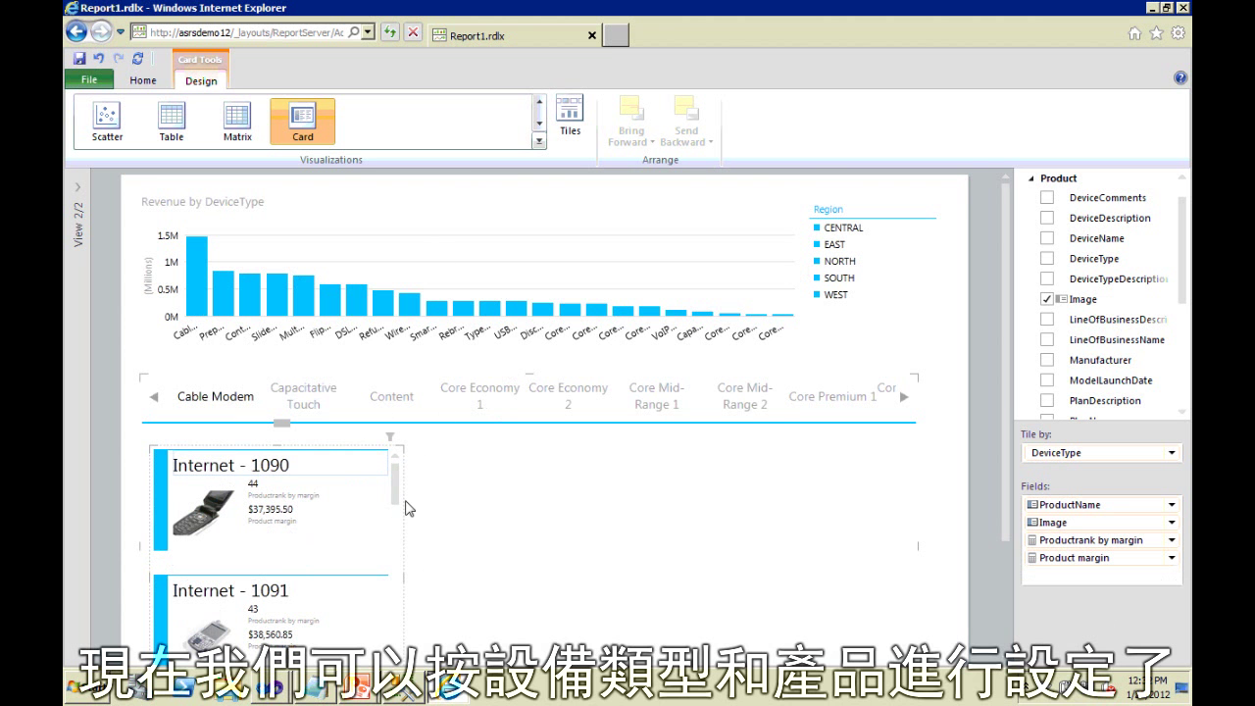
# Add a new table of Product margin YoY by MonthName inside the DeviceType tile container, beside the product cards.
pyautogui.click(529, 484)
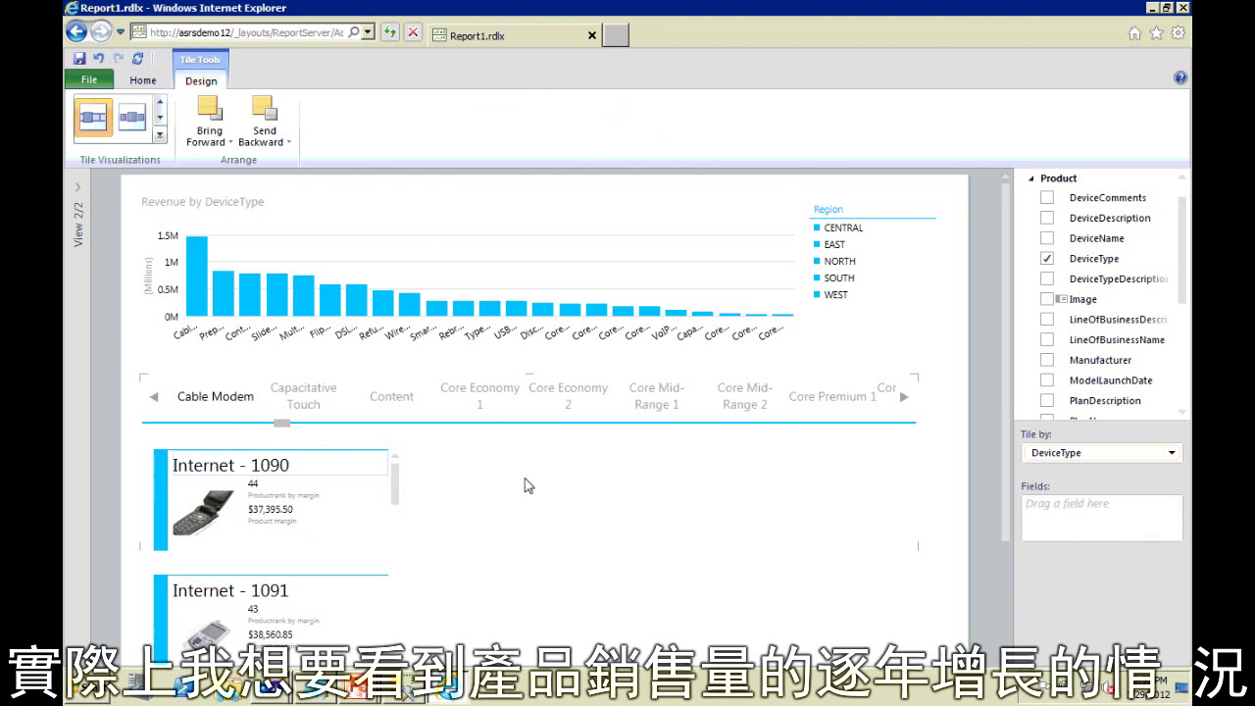
pyautogui.click(1030, 179)
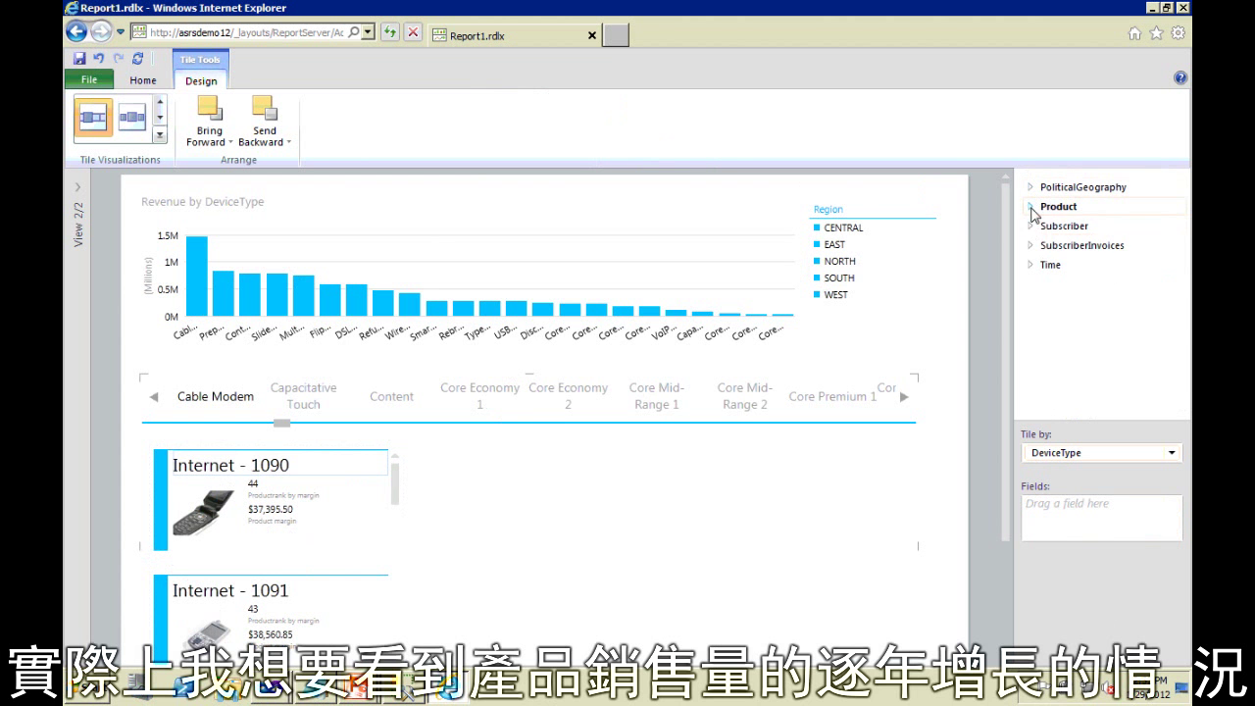
pyautogui.click(1031, 206)
pyautogui.scroll(-5, 1056, 314)
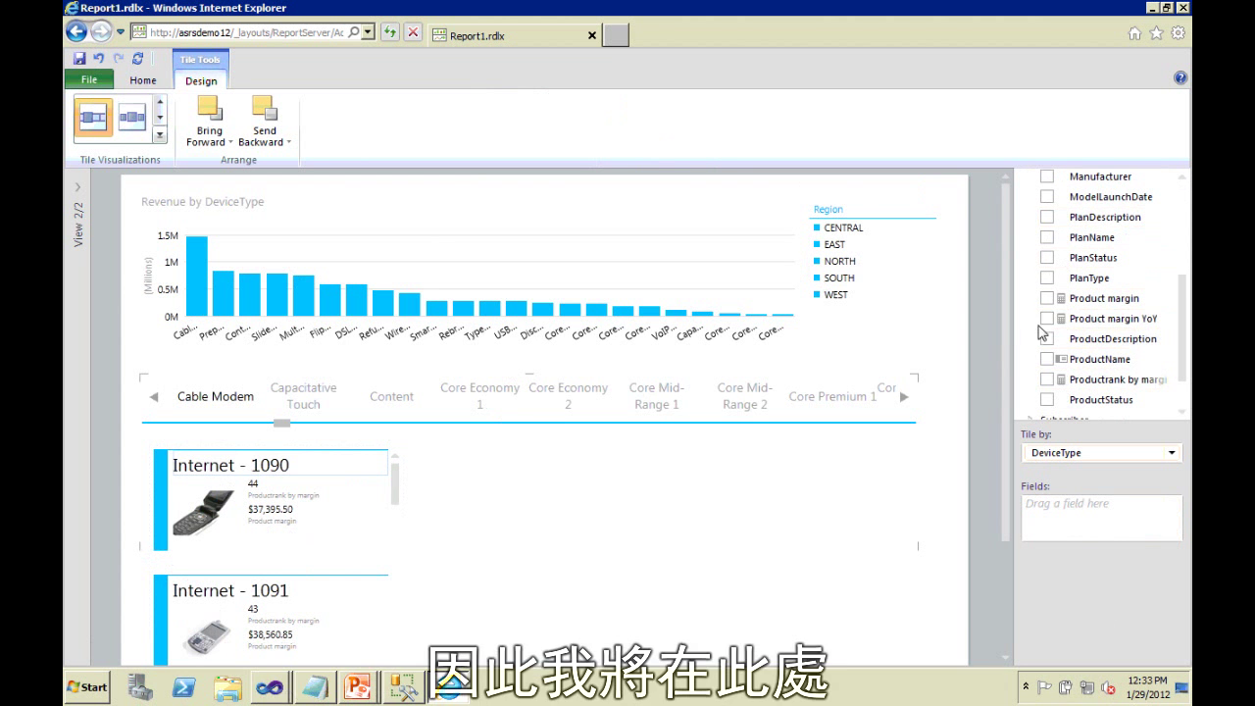
pyautogui.click(1047, 318)
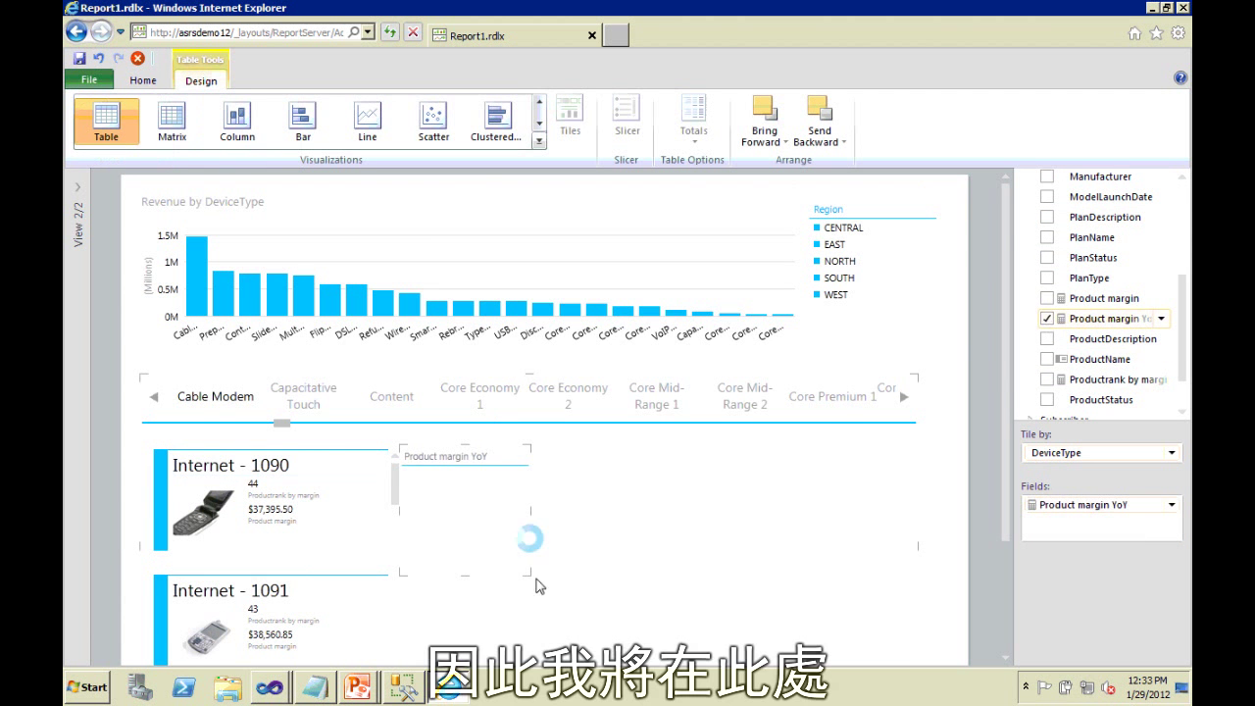
pyautogui.moveTo(1188, 335); pyautogui.dragTo(1189, 365)
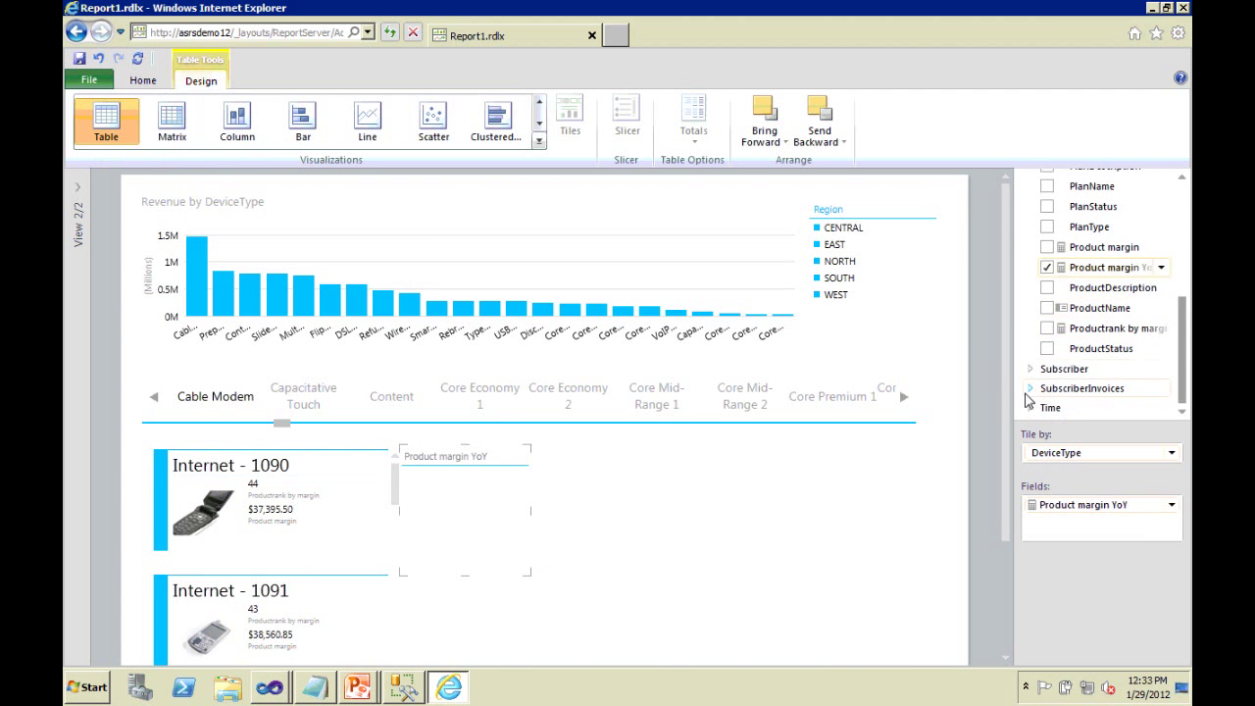
pyautogui.click(1029, 406)
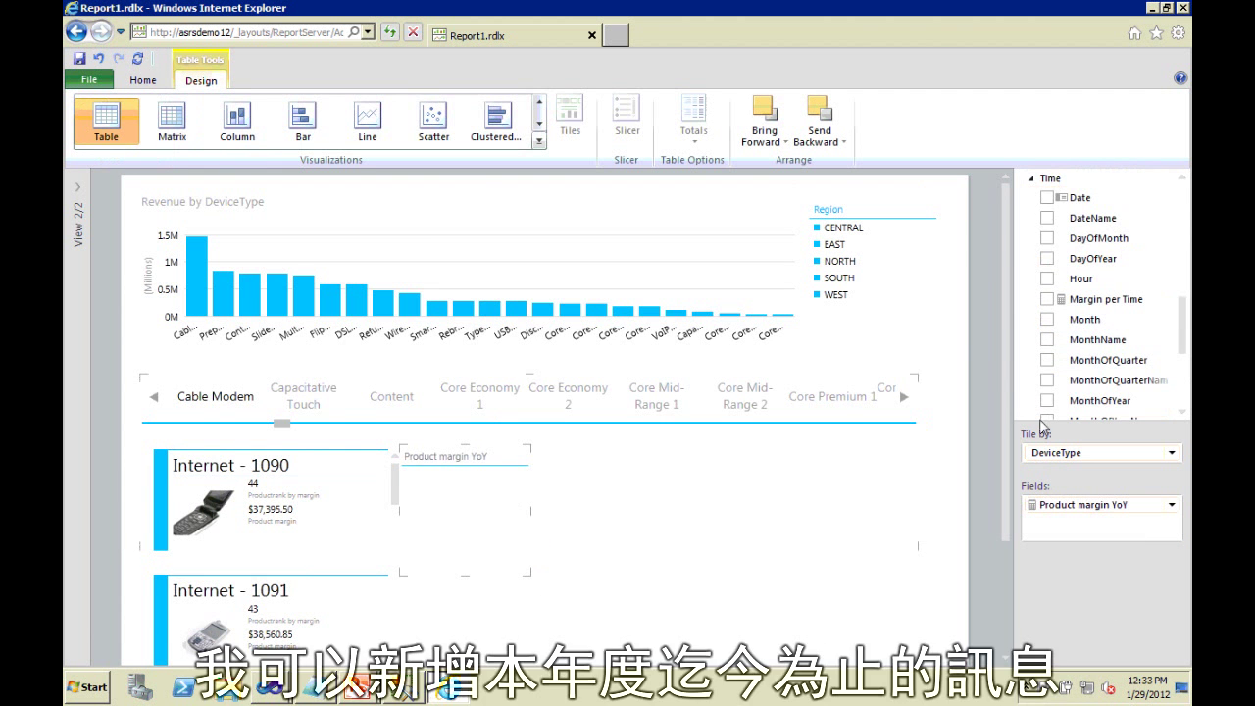
pyautogui.click(1046, 340)
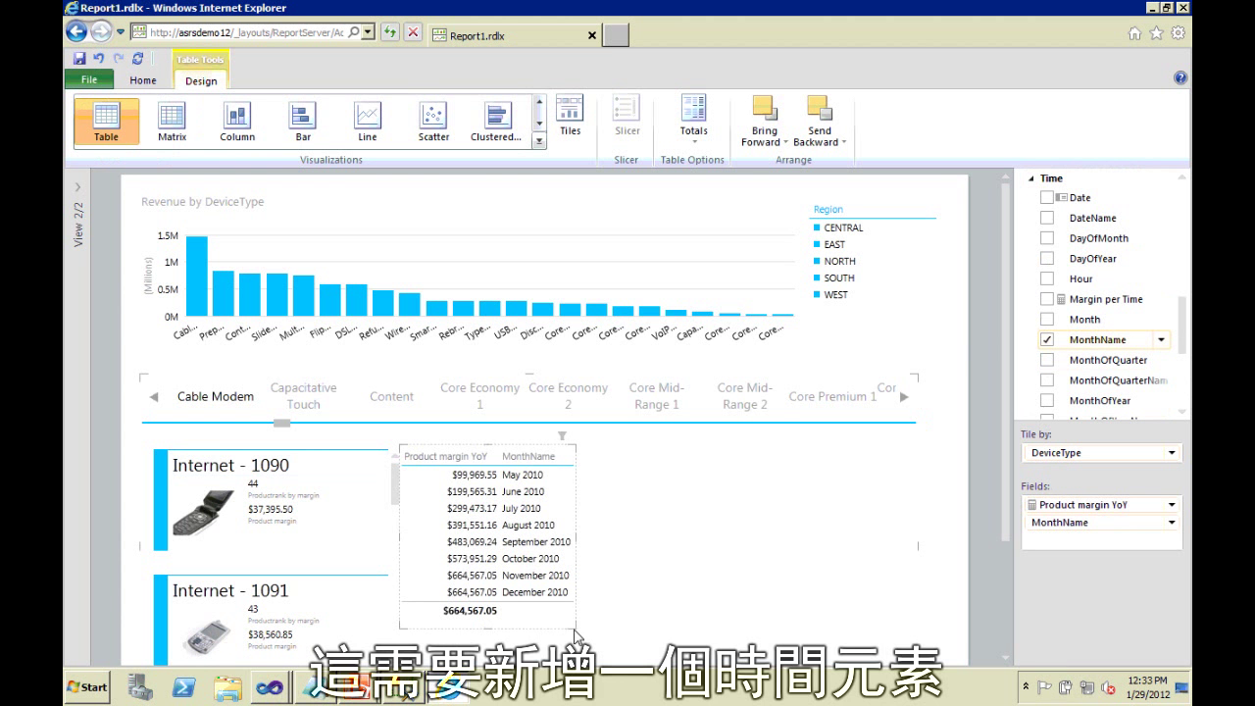
# Convert the Product margin YoY table to a line chart and enlarge it within the tile container.
pyautogui.moveTo(573, 629); pyautogui.dragTo(800, 642)
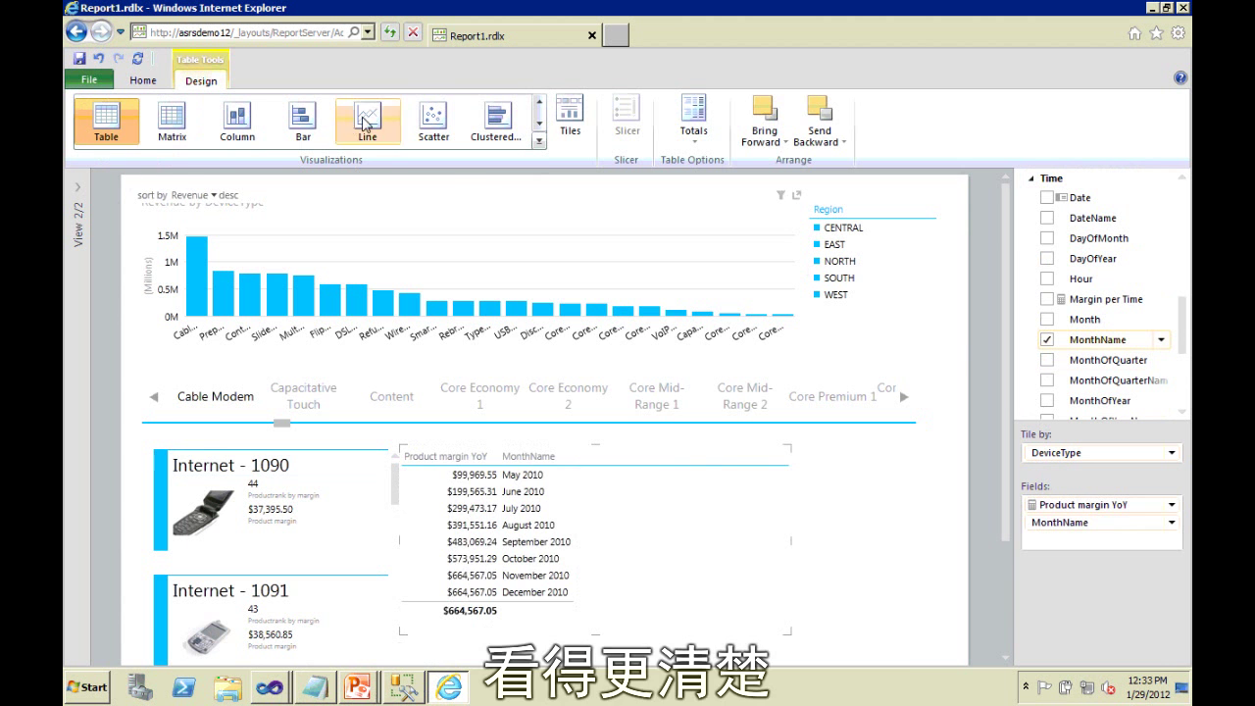
pyautogui.click(367, 121)
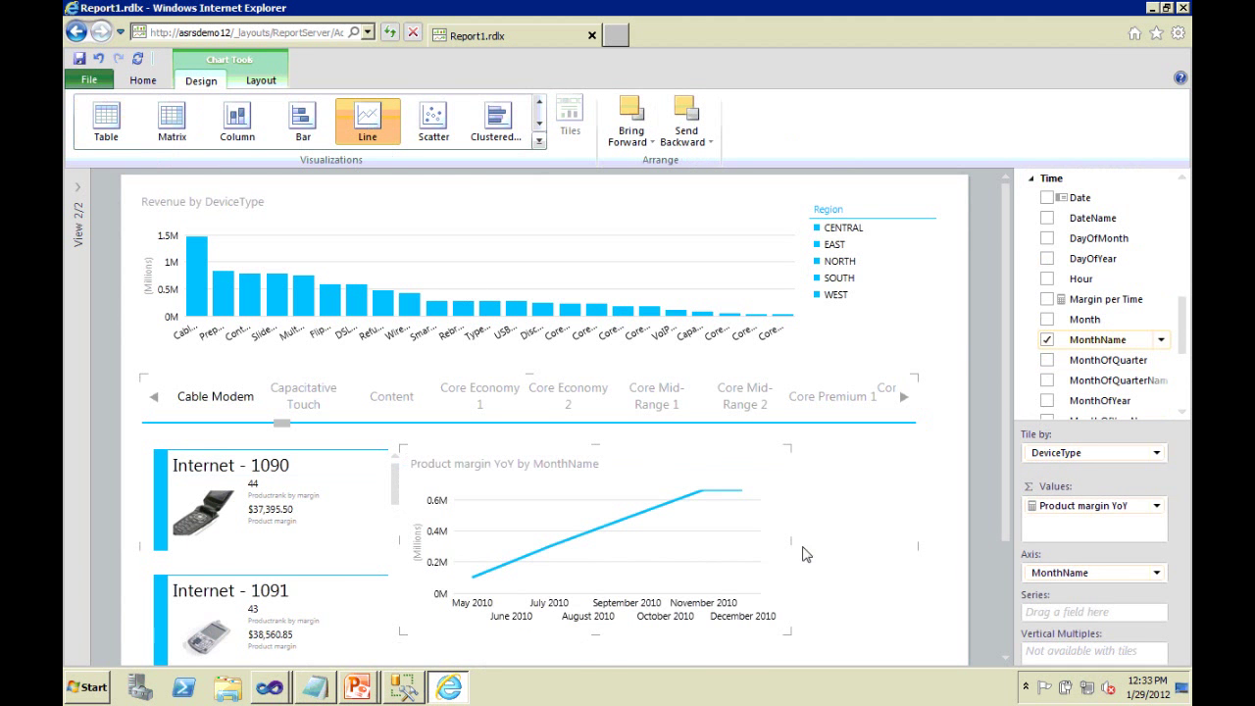
pyautogui.moveTo(796, 547); pyautogui.dragTo(824, 545)
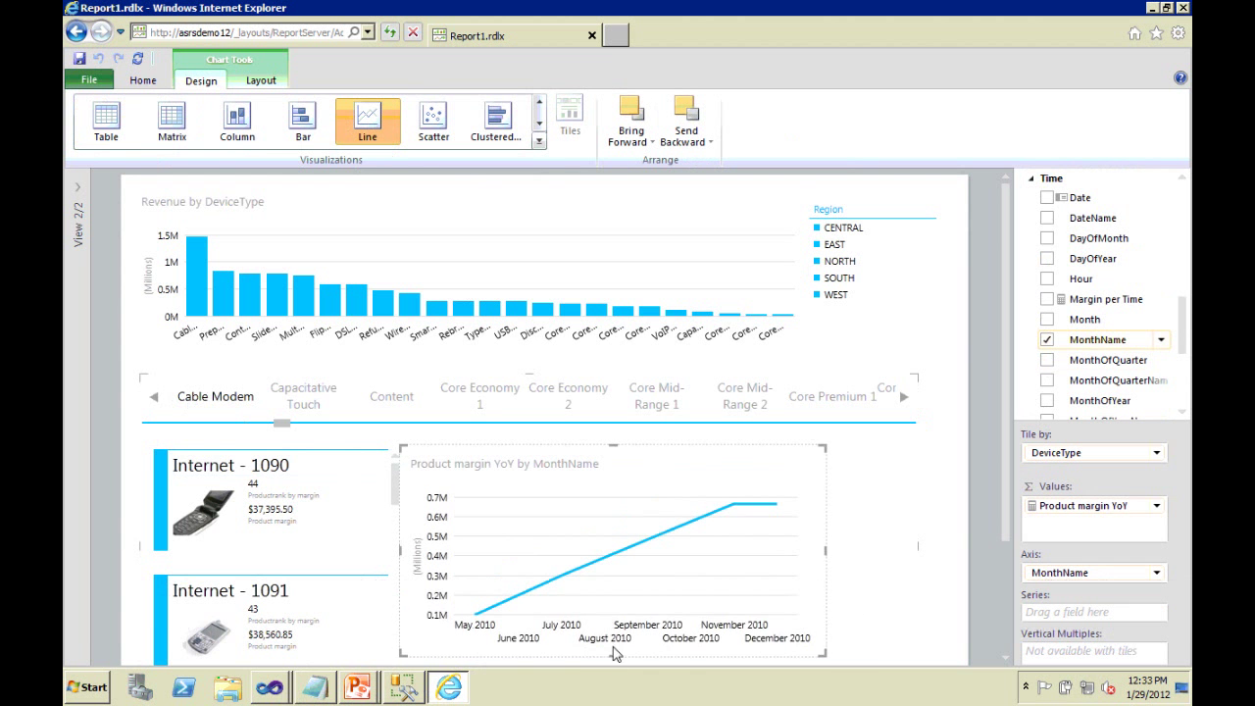
# Cross-filter the report by the Wired Line and VoIP Modem columns and the CENTRAL region, and clear the Region filter.
pyautogui.click(353, 302)
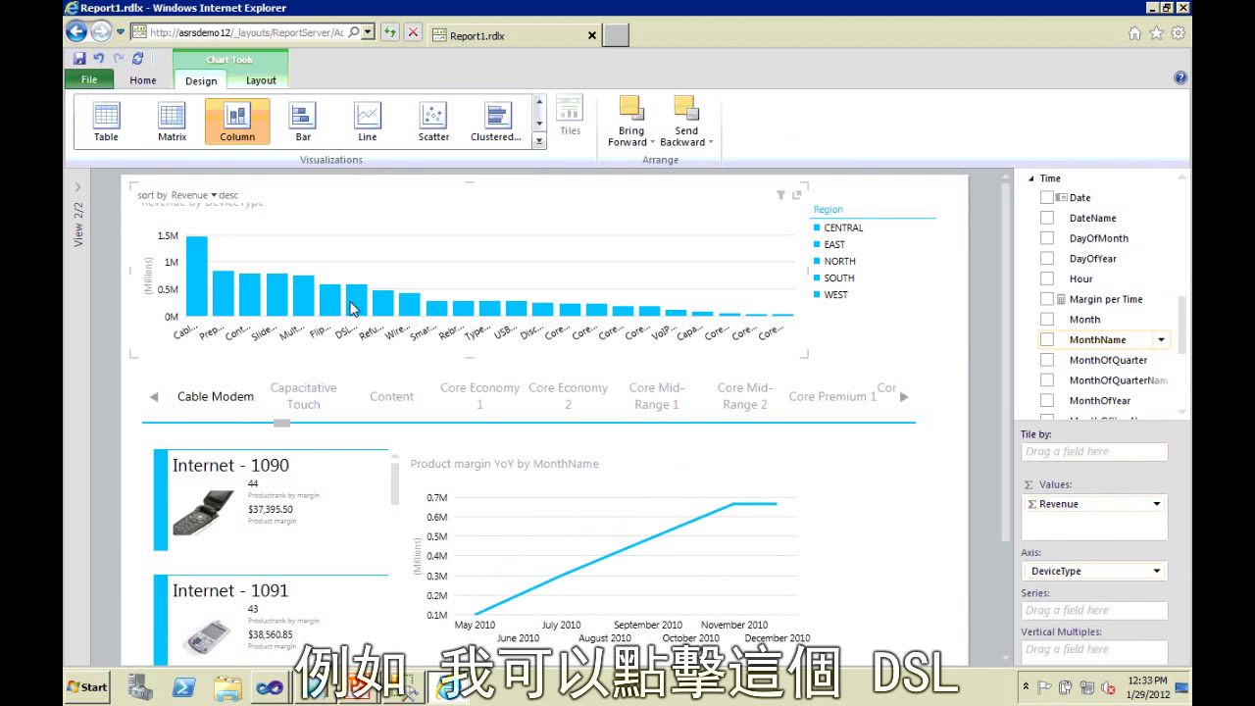
pyautogui.click(408, 310)
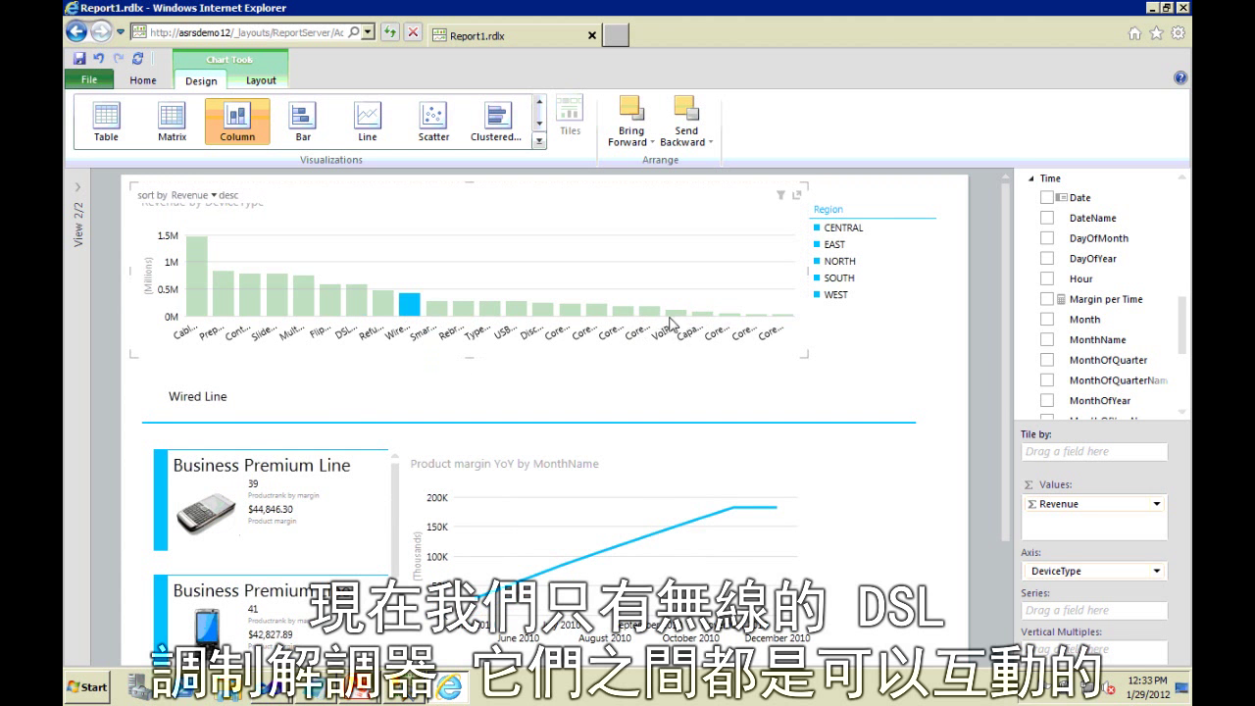
pyautogui.click(673, 313)
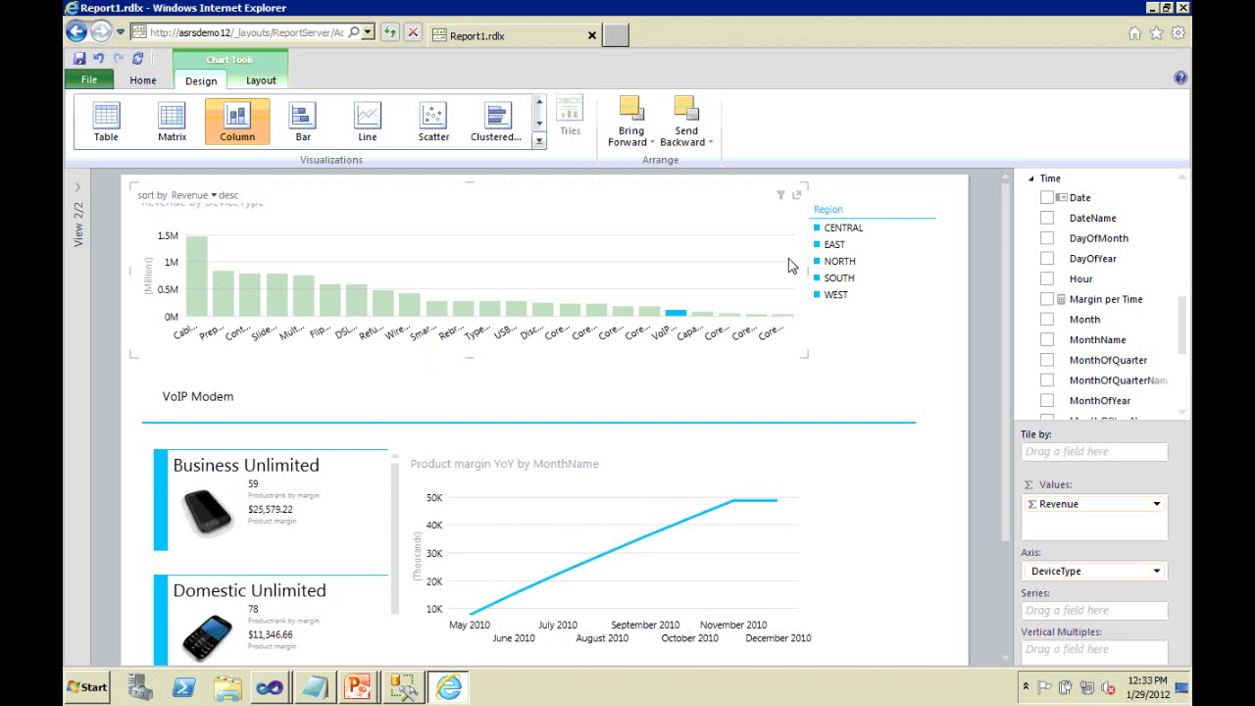
pyautogui.click(840, 230)
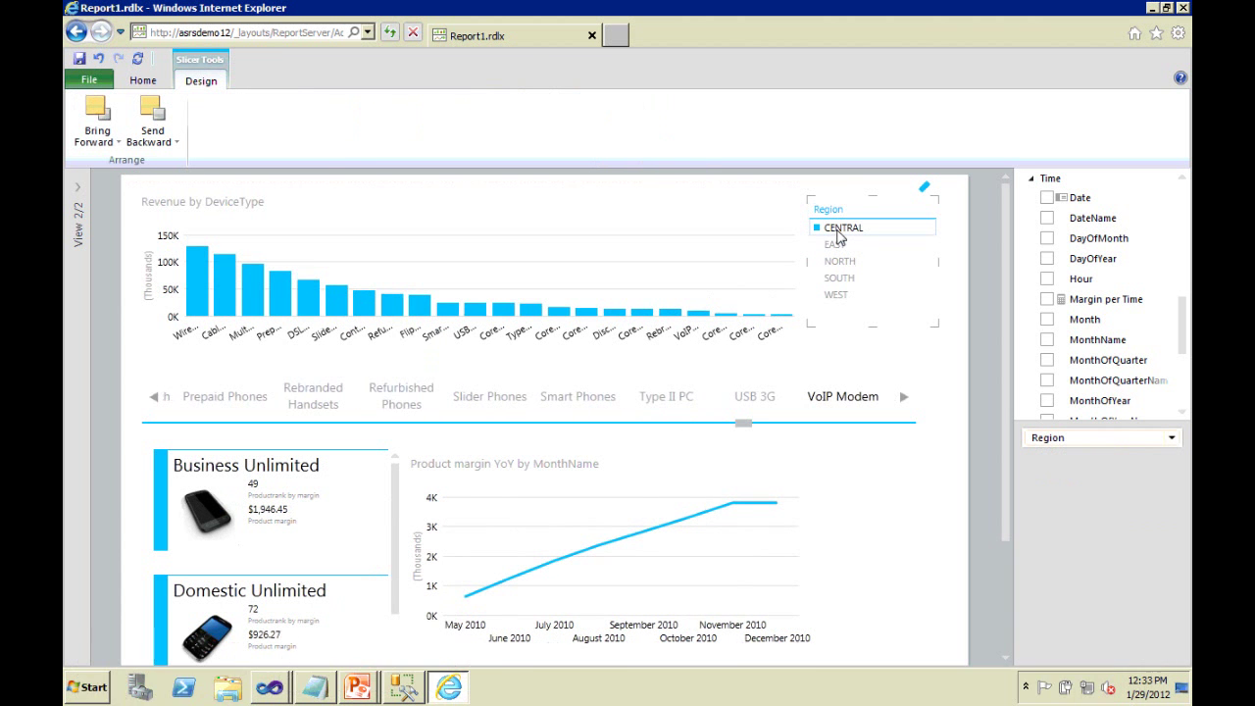
pyautogui.click(926, 188)
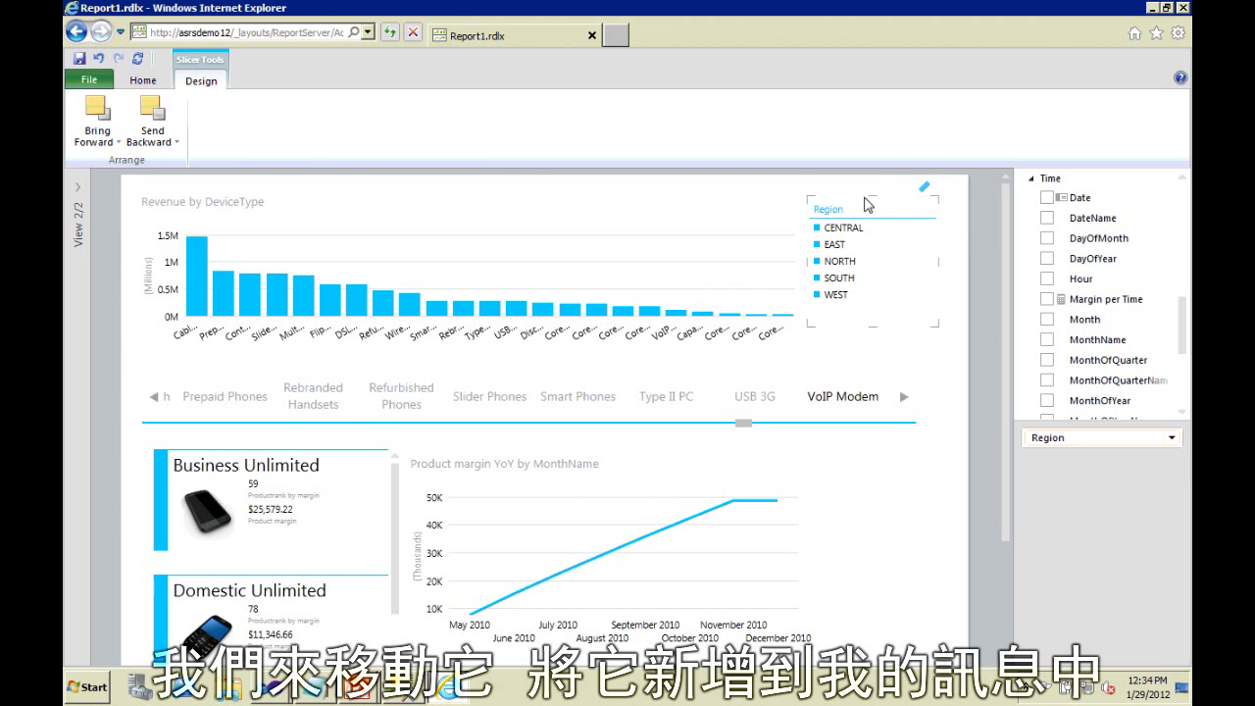
# Delete the Region slicer and split the Revenue by DeviceType column chart by Region.
pyautogui.press('Delete')
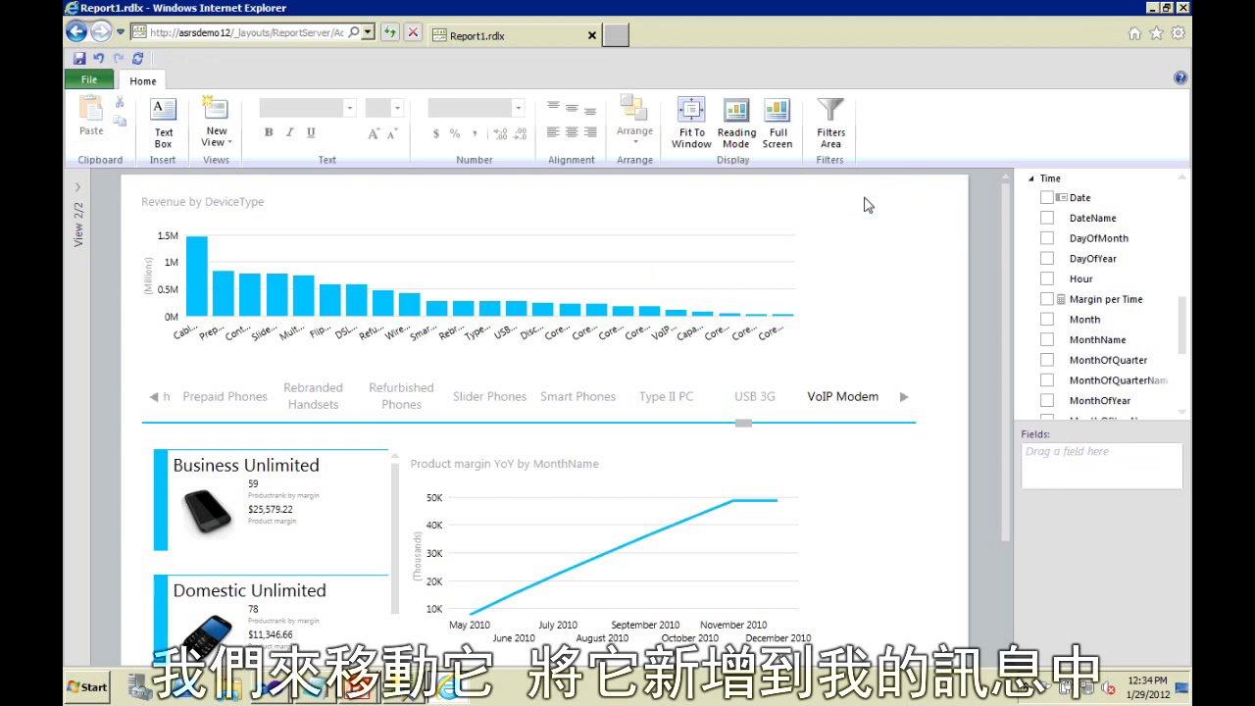
pyautogui.click(1030, 179)
pyautogui.scroll(2, 1042, 214)
pyautogui.scroll(5, 1042, 213)
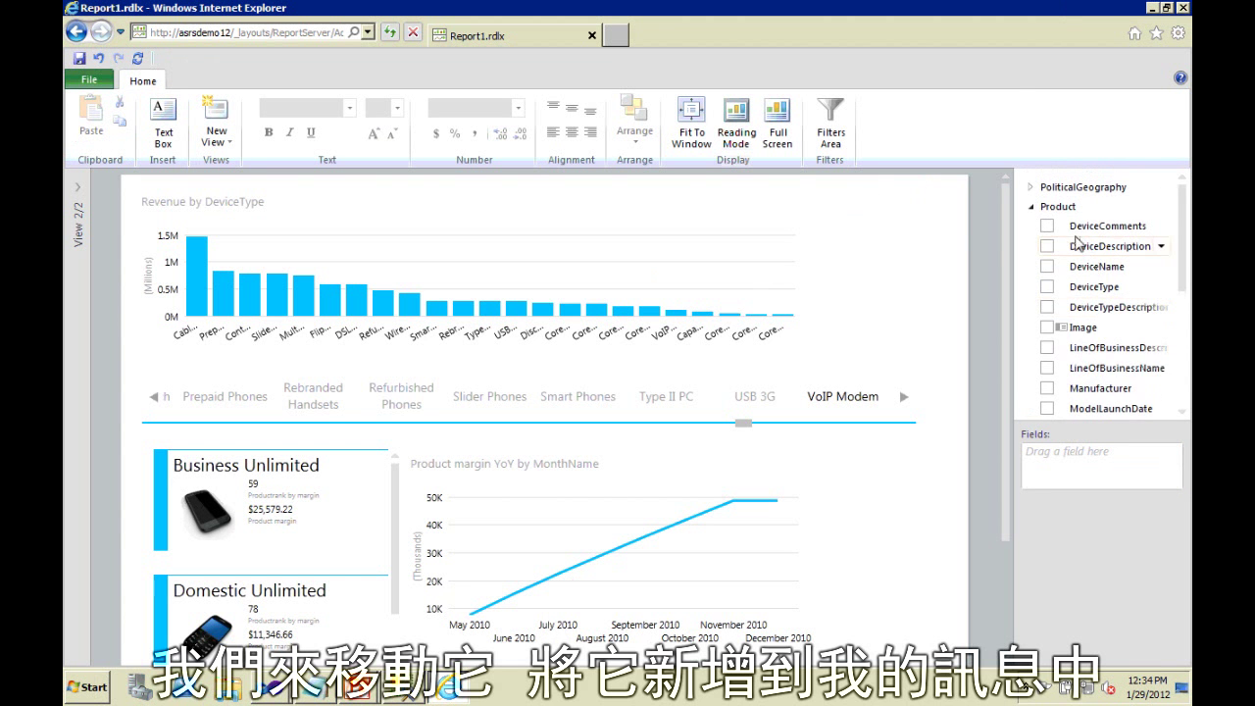
pyautogui.click(1030, 206)
pyautogui.click(779, 258)
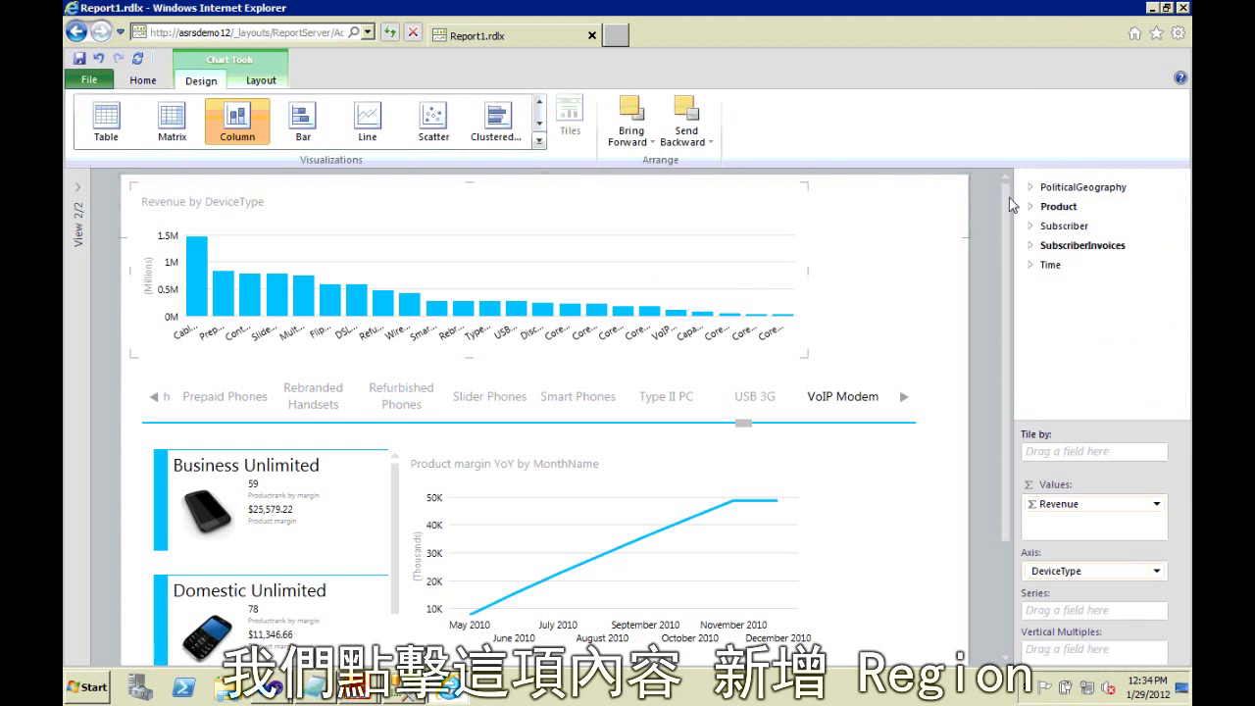
pyautogui.click(1030, 186)
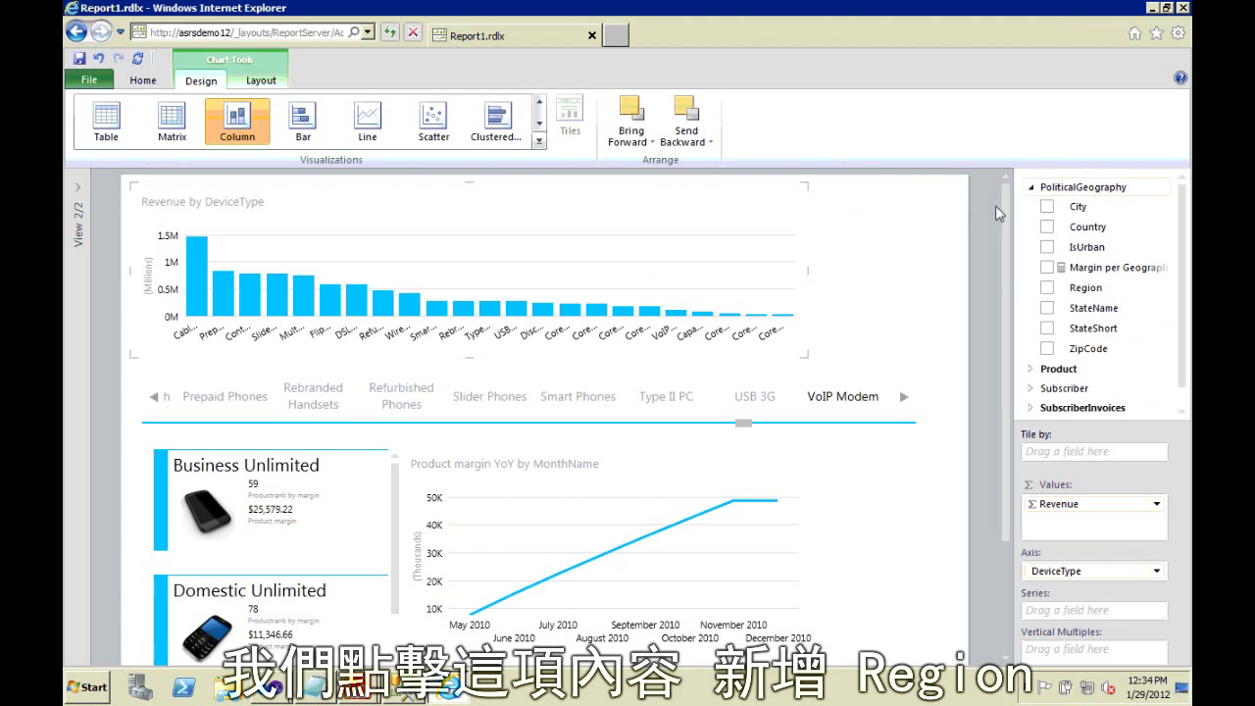
pyautogui.click(1047, 289)
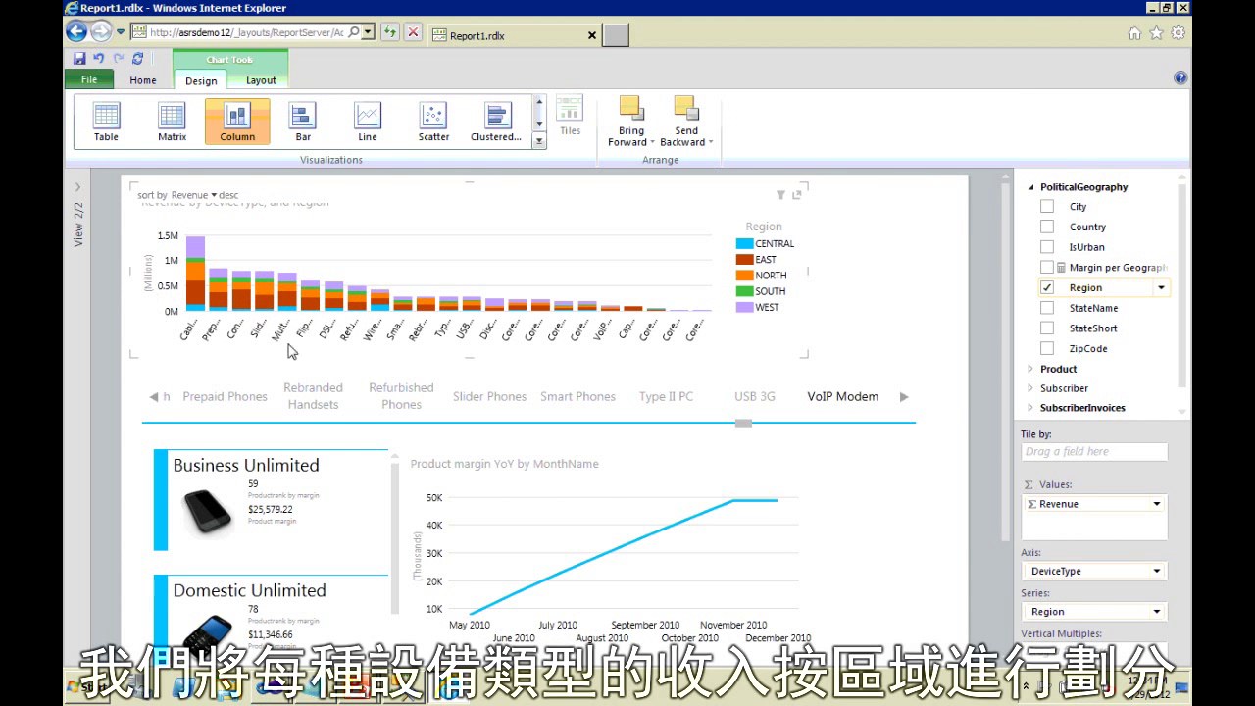
# Split the Product margin YoY line chart by Region.
pyautogui.click(588, 461)
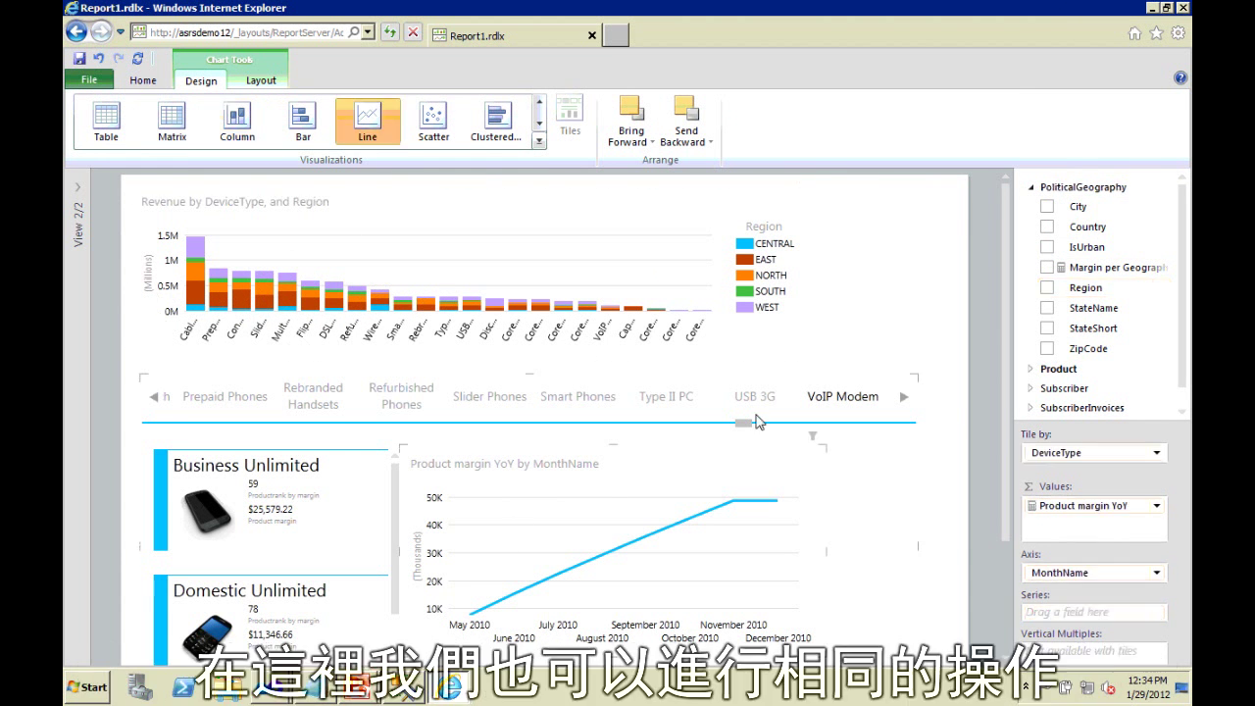
pyautogui.click(1047, 288)
pyautogui.click(1047, 288)
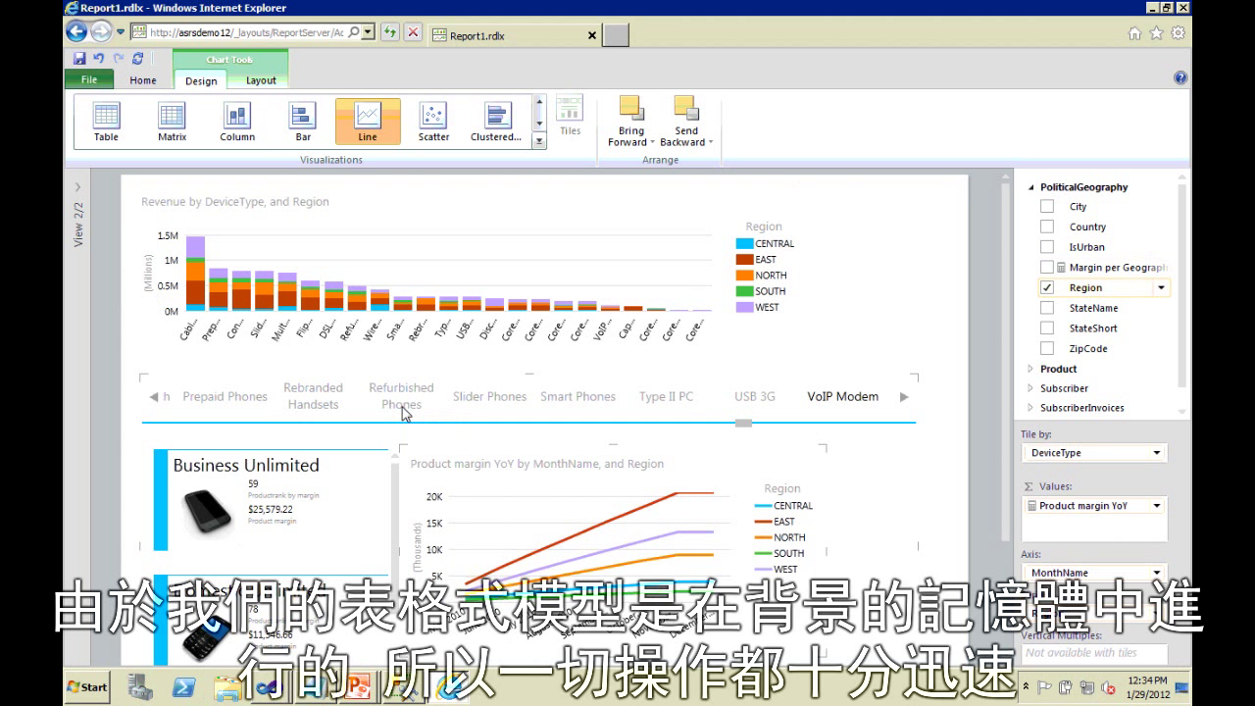
# Highlight the EAST and NORTH regions in turn from the column chart's legend, and clear the highlight.
pyautogui.click(765, 263)
pyautogui.click(765, 263)
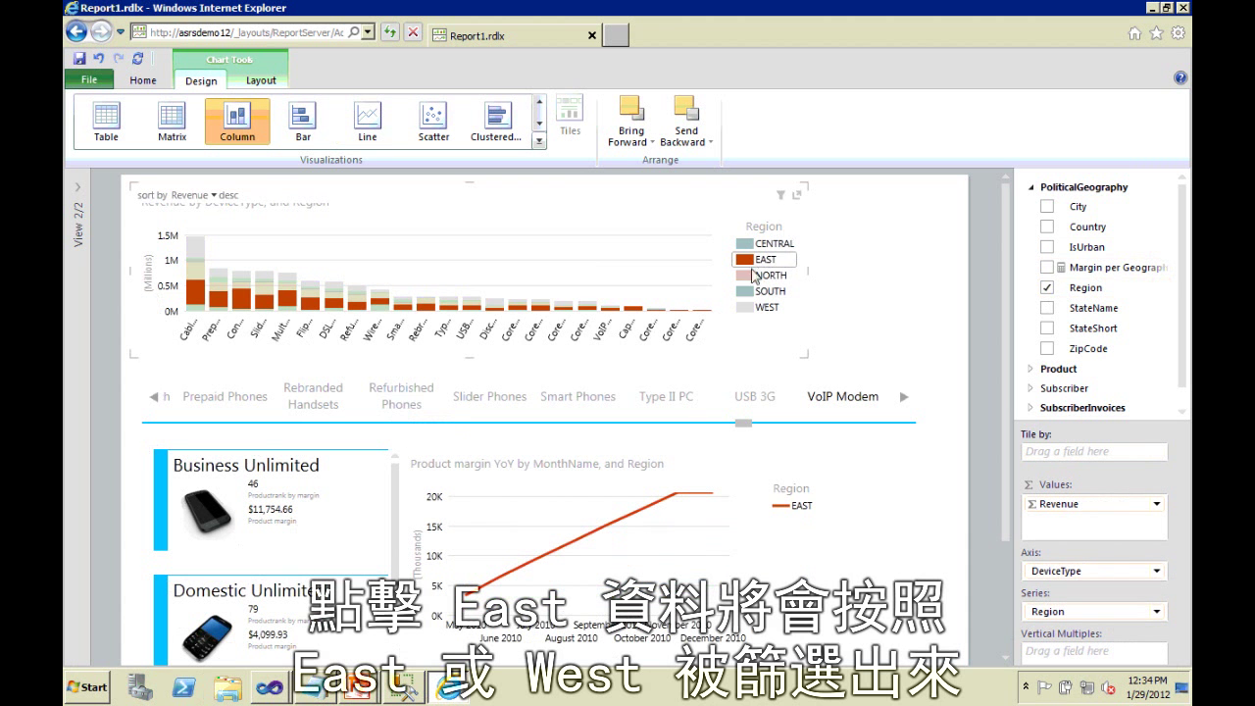
pyautogui.click(794, 276)
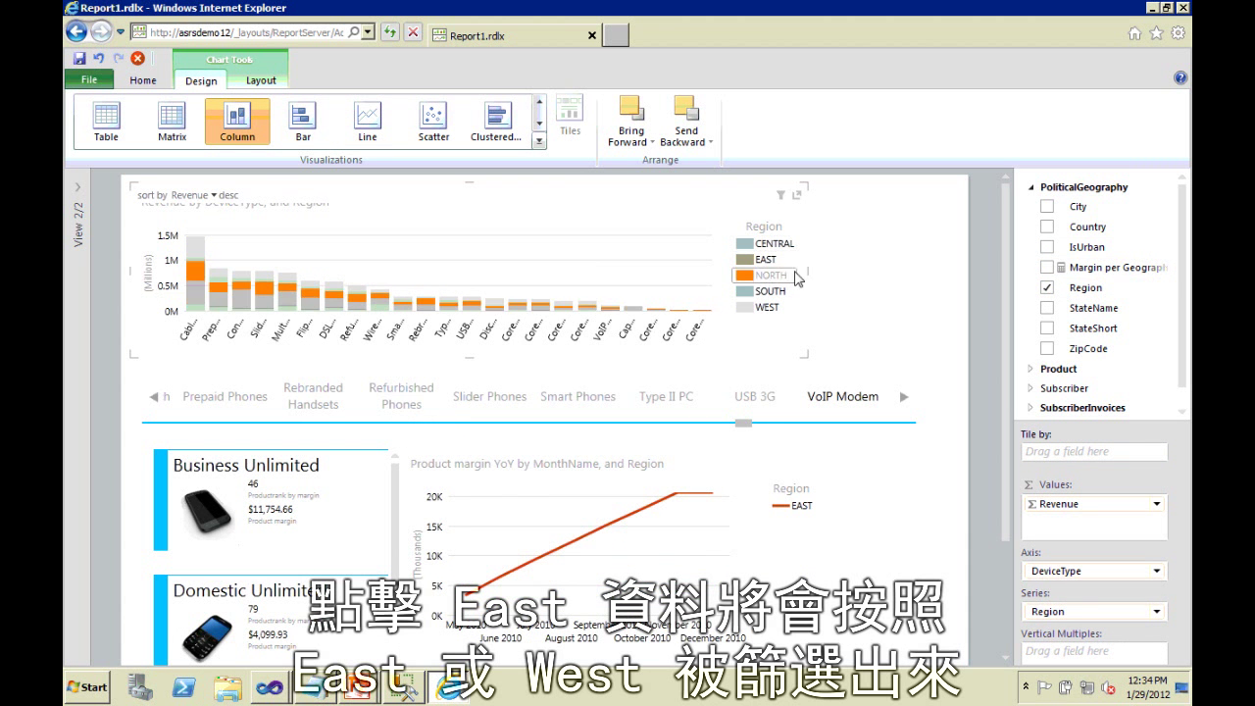
pyautogui.click(640, 234)
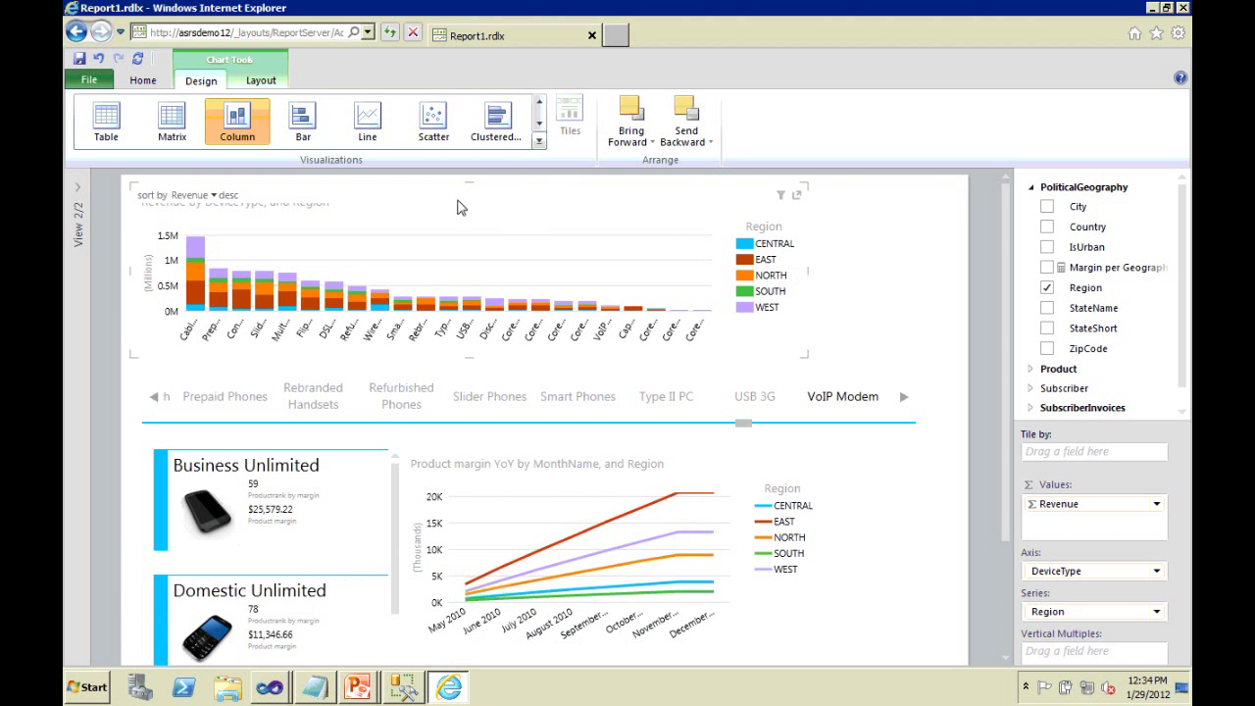
# Shift the revenue column chart slightly towards the page's left edge and narrow it, and collapse the PoliticalGeography fields.
pyautogui.moveTo(465, 194); pyautogui.dragTo(457, 193)
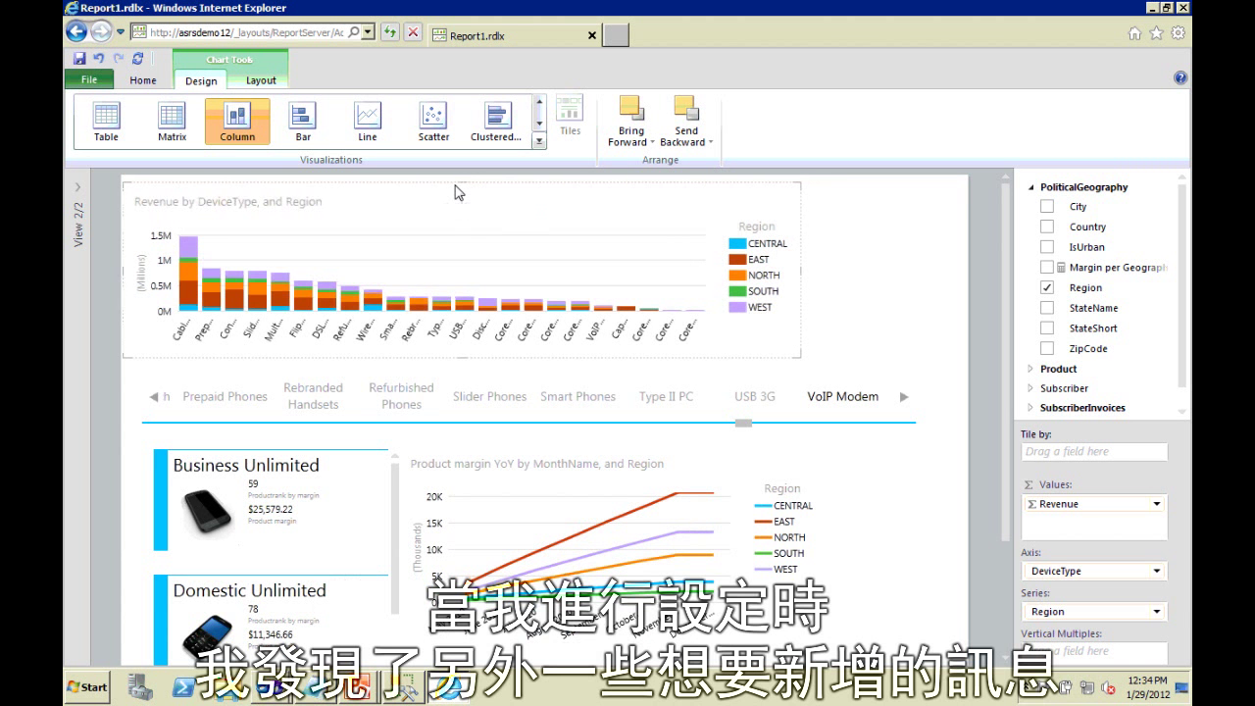
pyautogui.moveTo(801, 270); pyautogui.dragTo(738, 279)
pyautogui.click(789, 296)
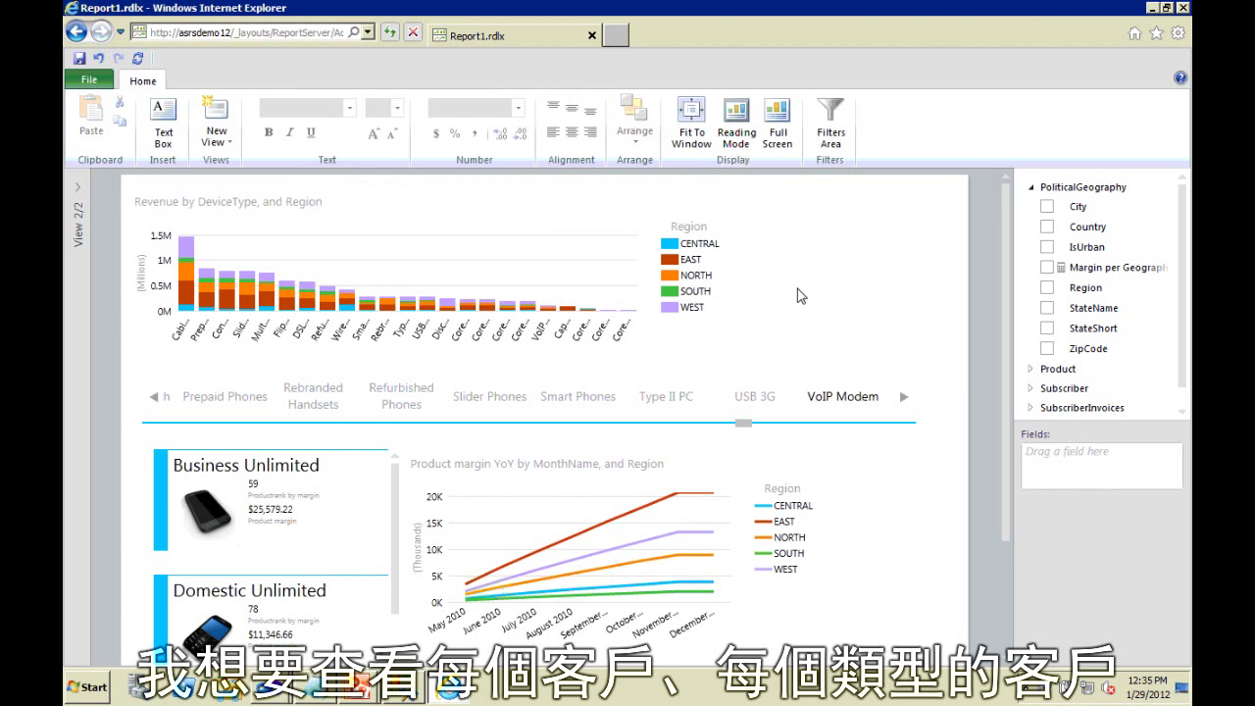
pyautogui.click(1032, 186)
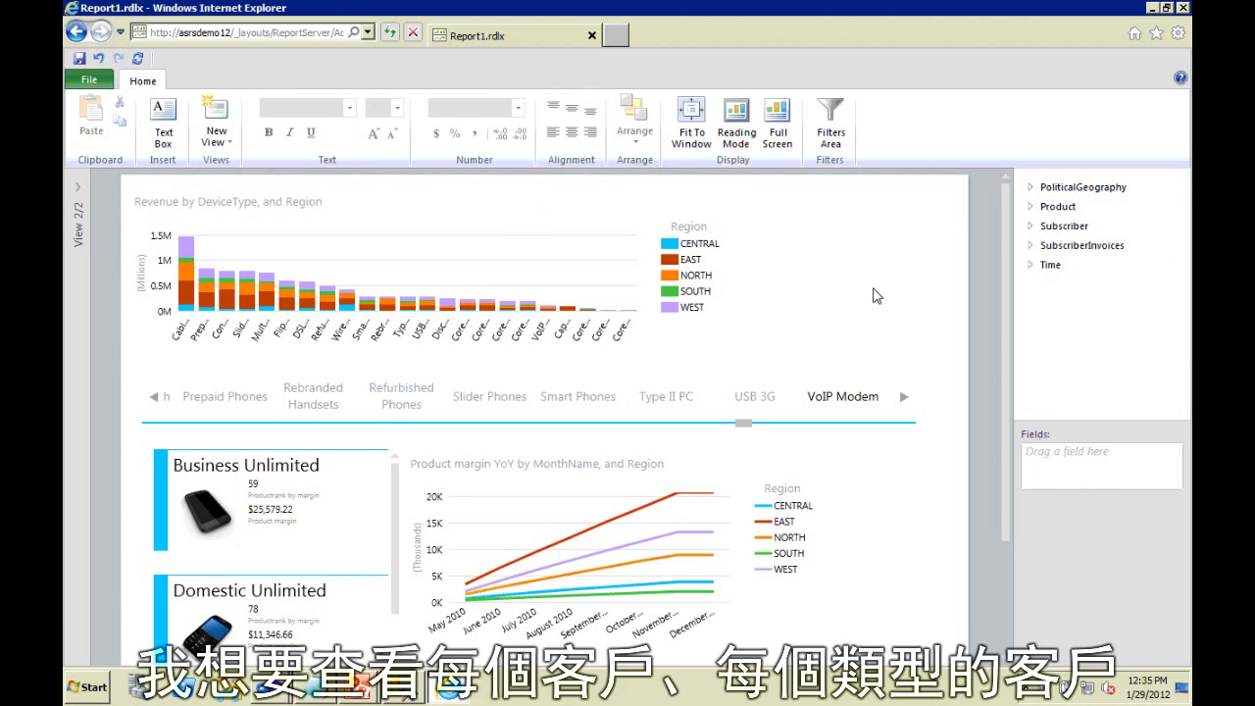
# Add a bar chart of Revenue by Churn beside the revenue column chart and enlarge it so the category labels show in full.
pyautogui.click(1030, 227)
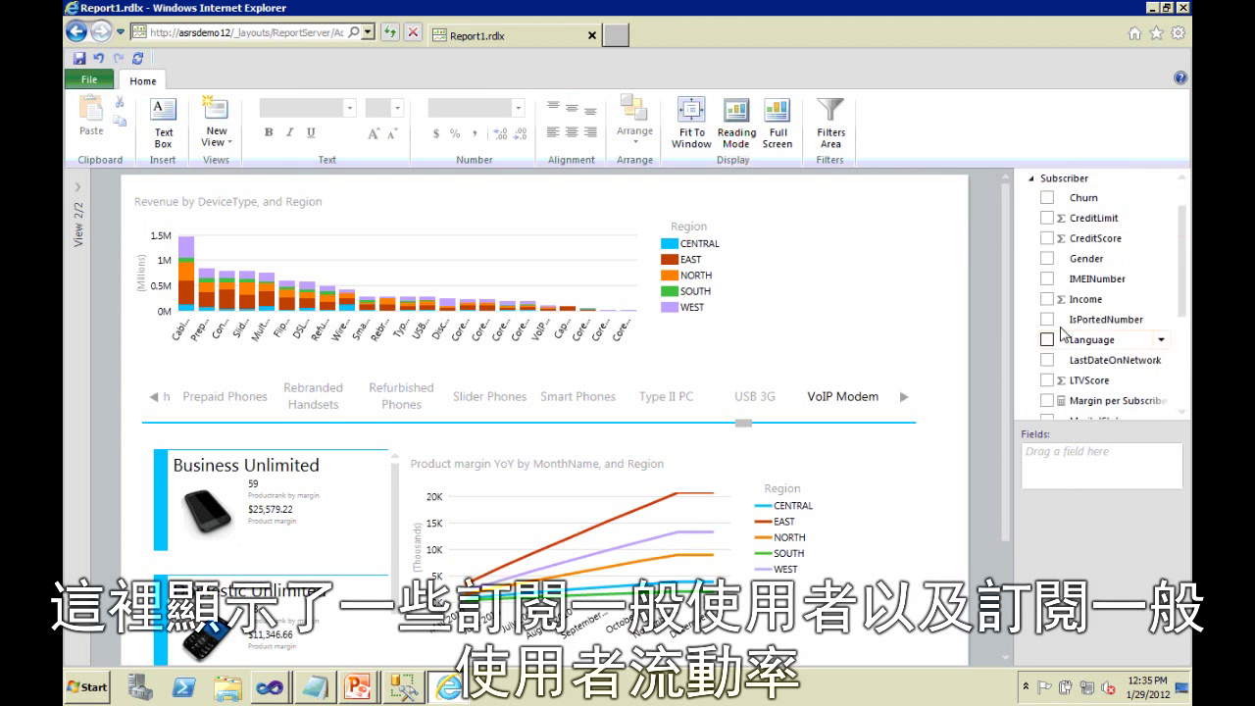
pyautogui.click(1048, 198)
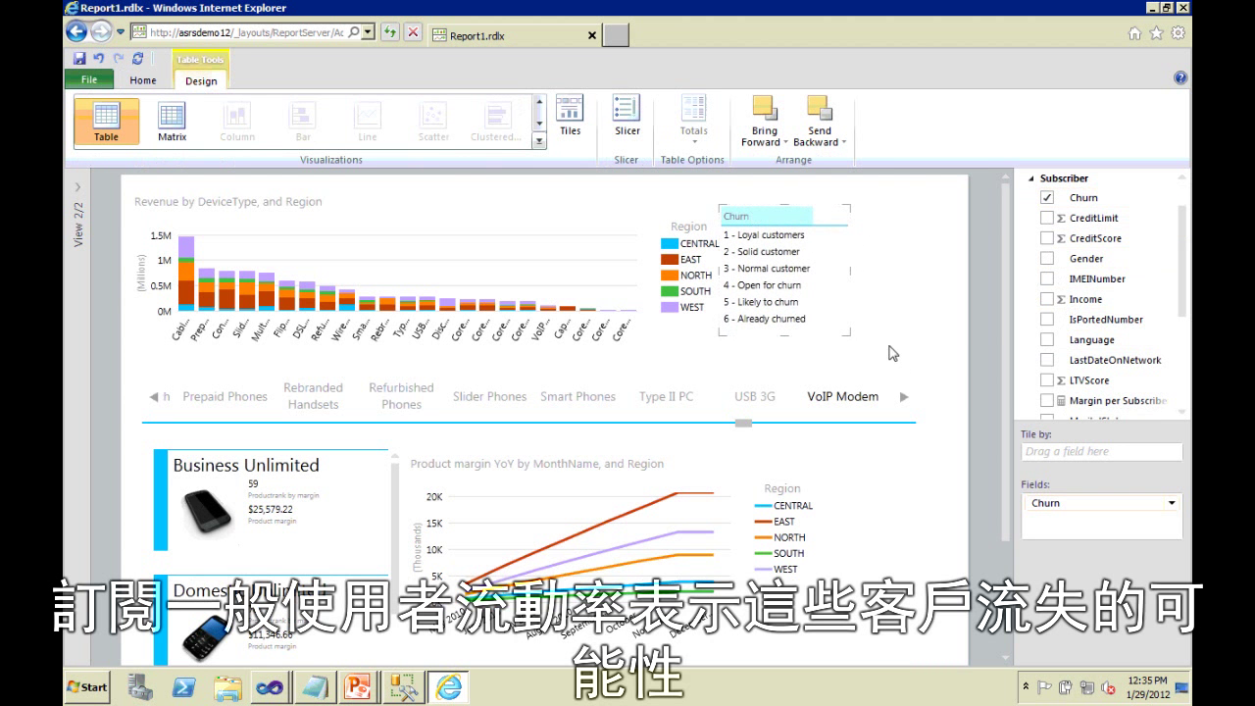
pyautogui.click(1032, 180)
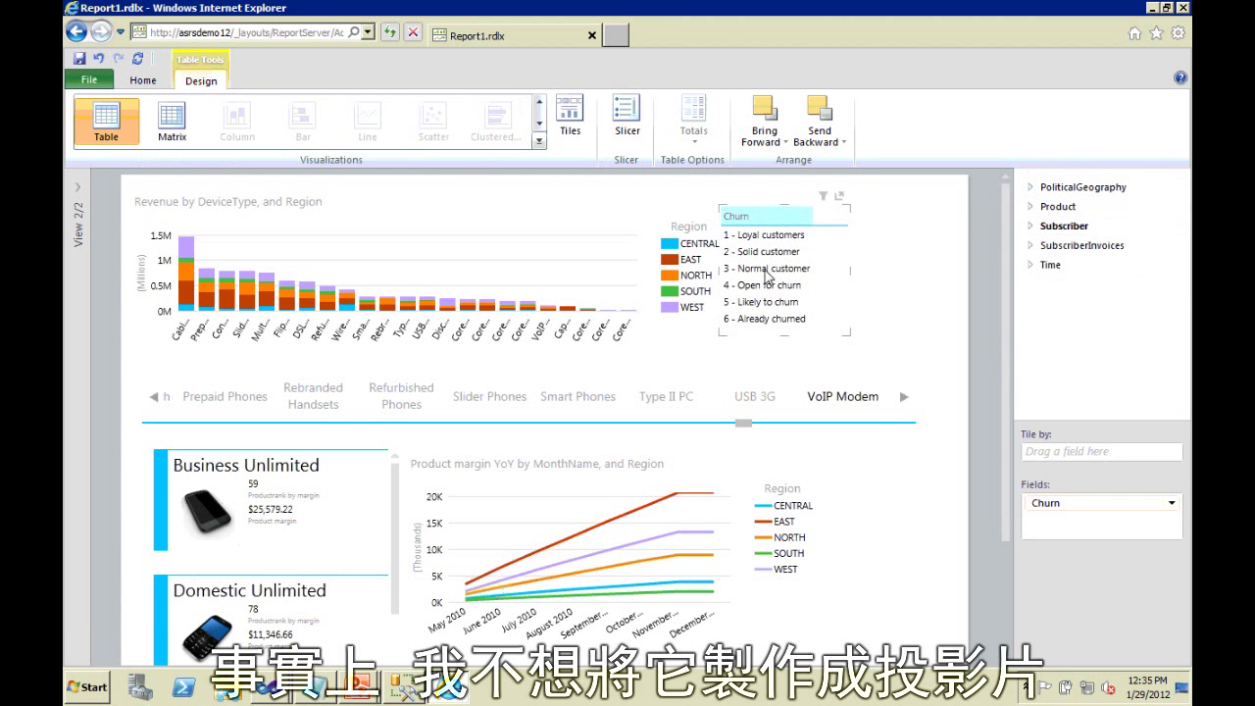
pyautogui.click(1031, 246)
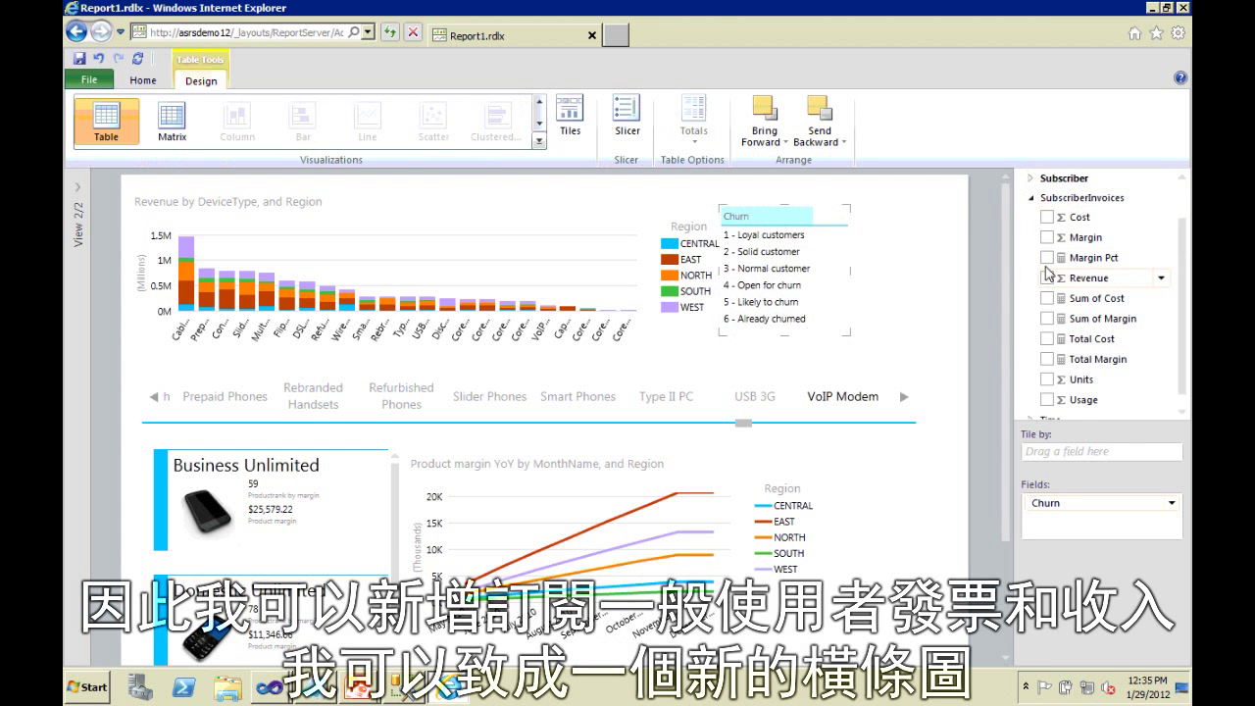
pyautogui.click(1047, 279)
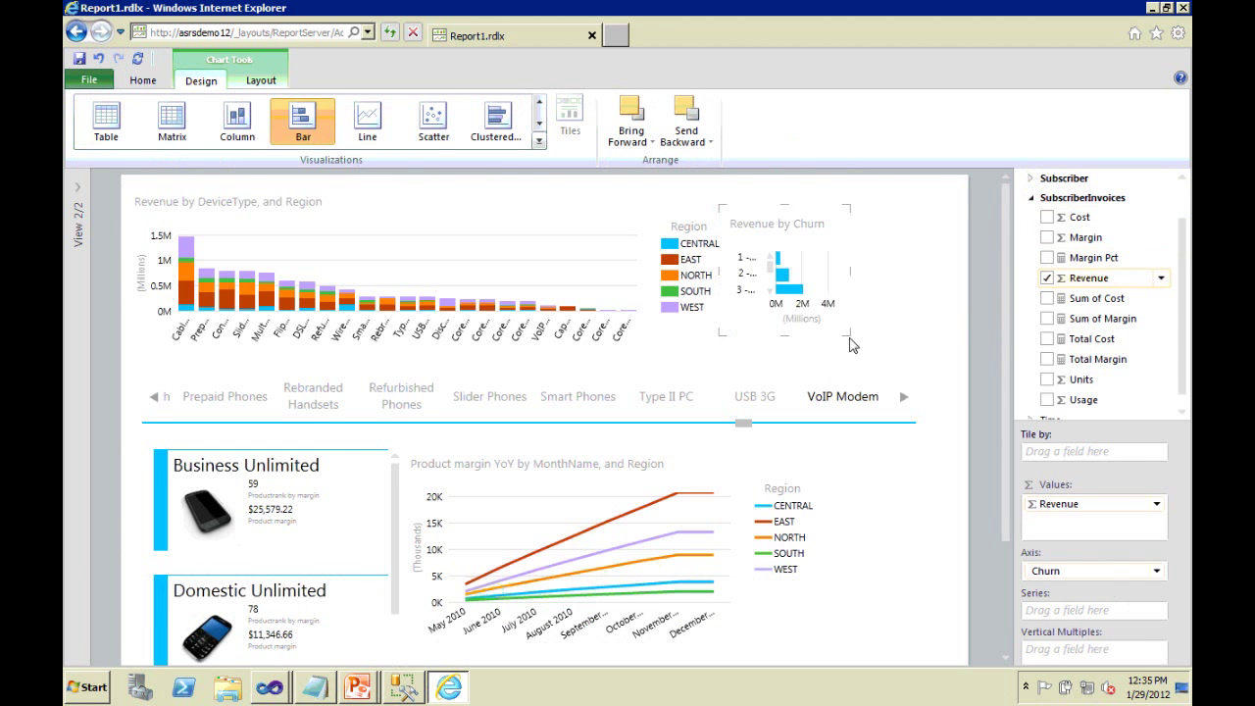
pyautogui.moveTo(851, 339); pyautogui.dragTo(971, 402)
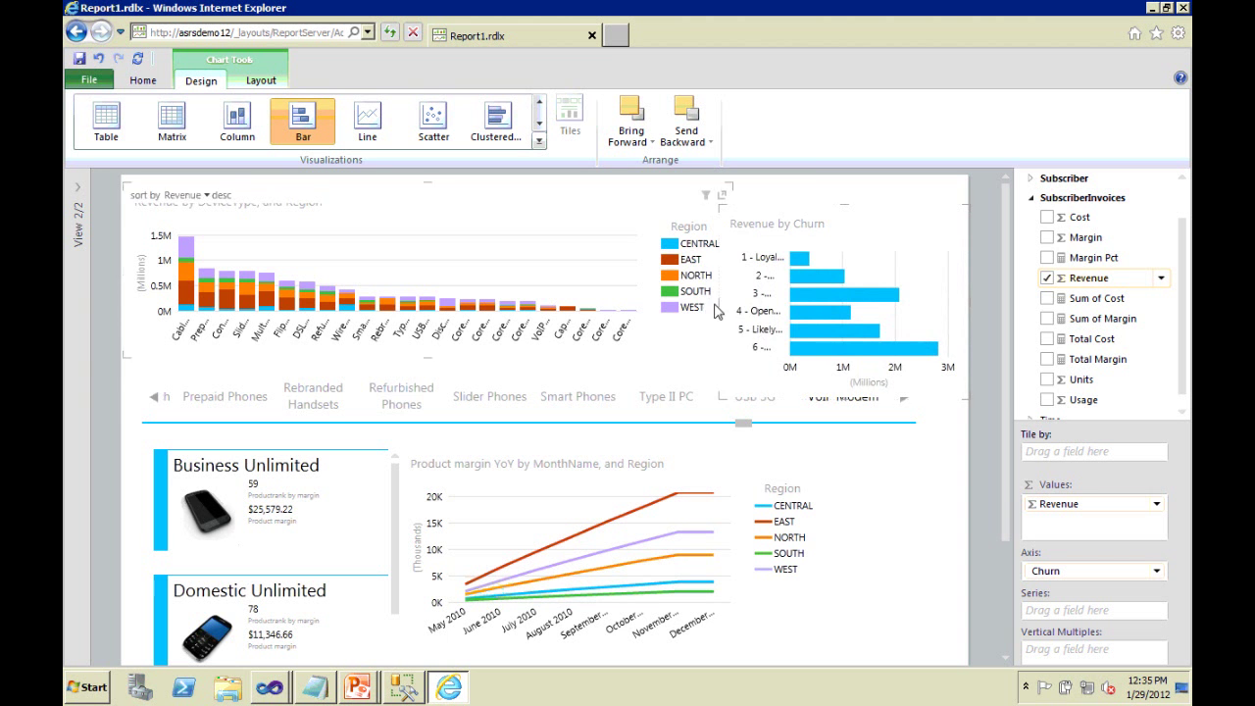
pyautogui.moveTo(722, 306); pyautogui.dragTo(668, 314)
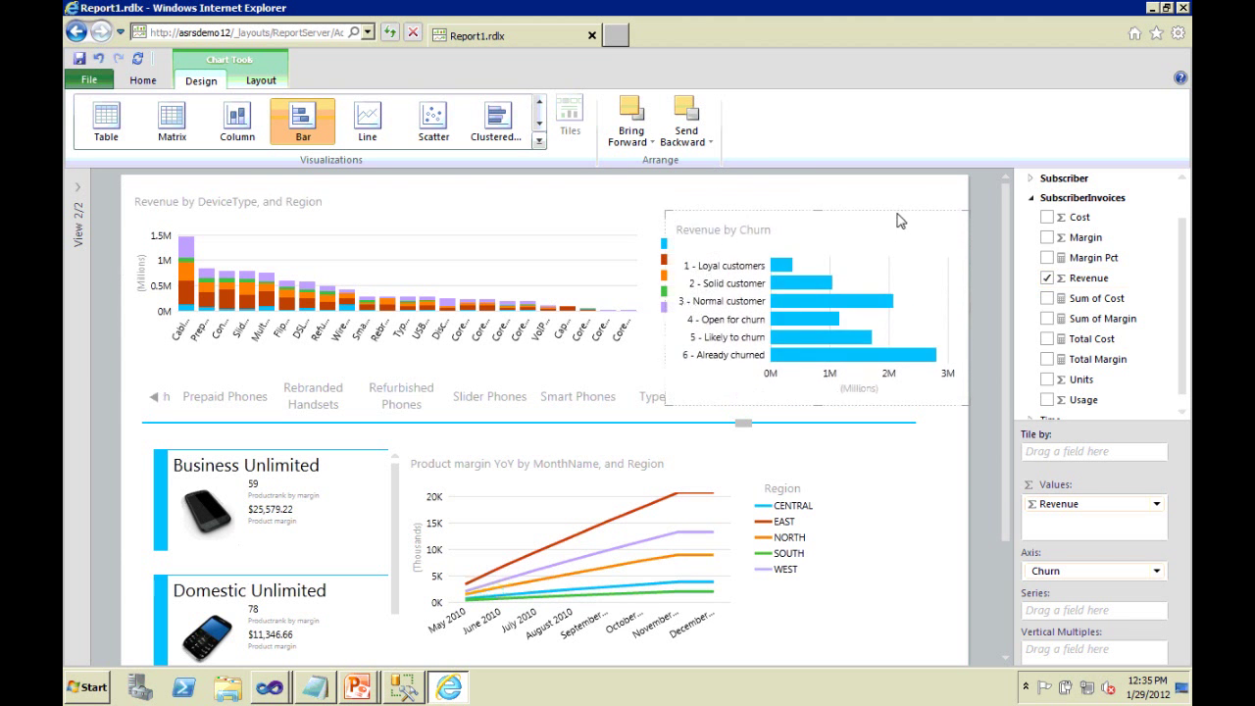
# Sort the Revenue by Churn bar chart by Revenue in descending order.
pyautogui.click(719, 203)
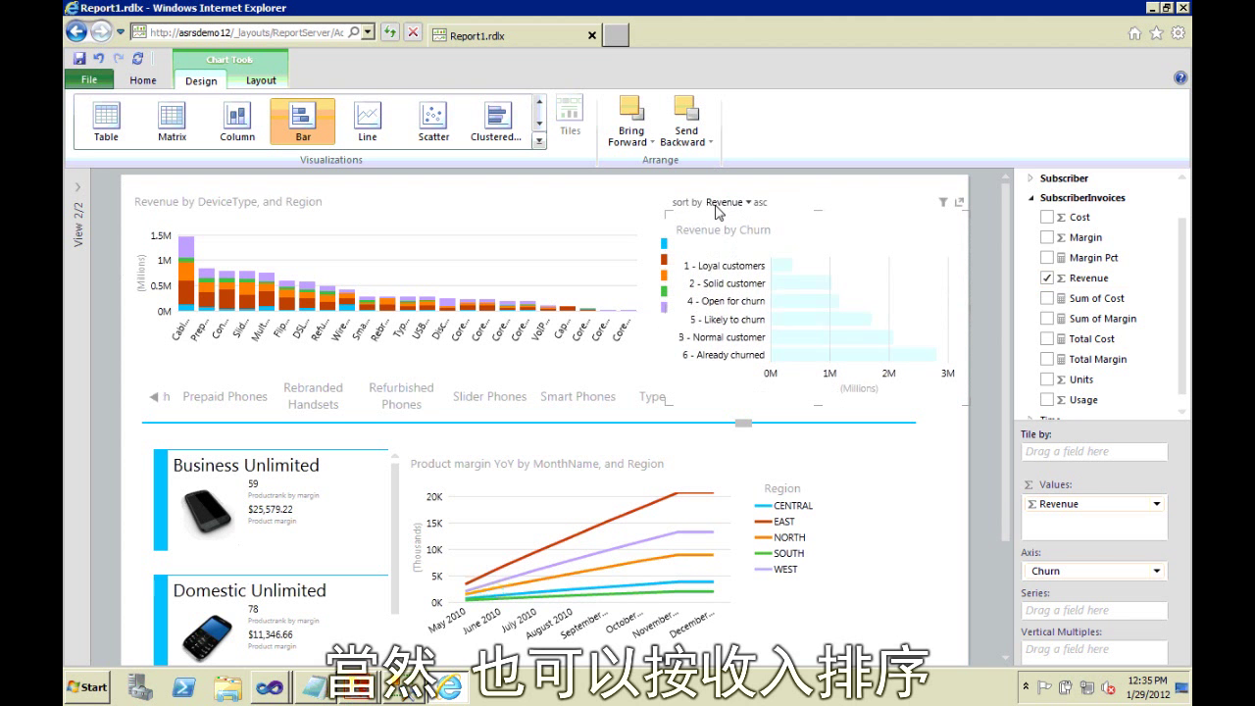
pyautogui.click(760, 202)
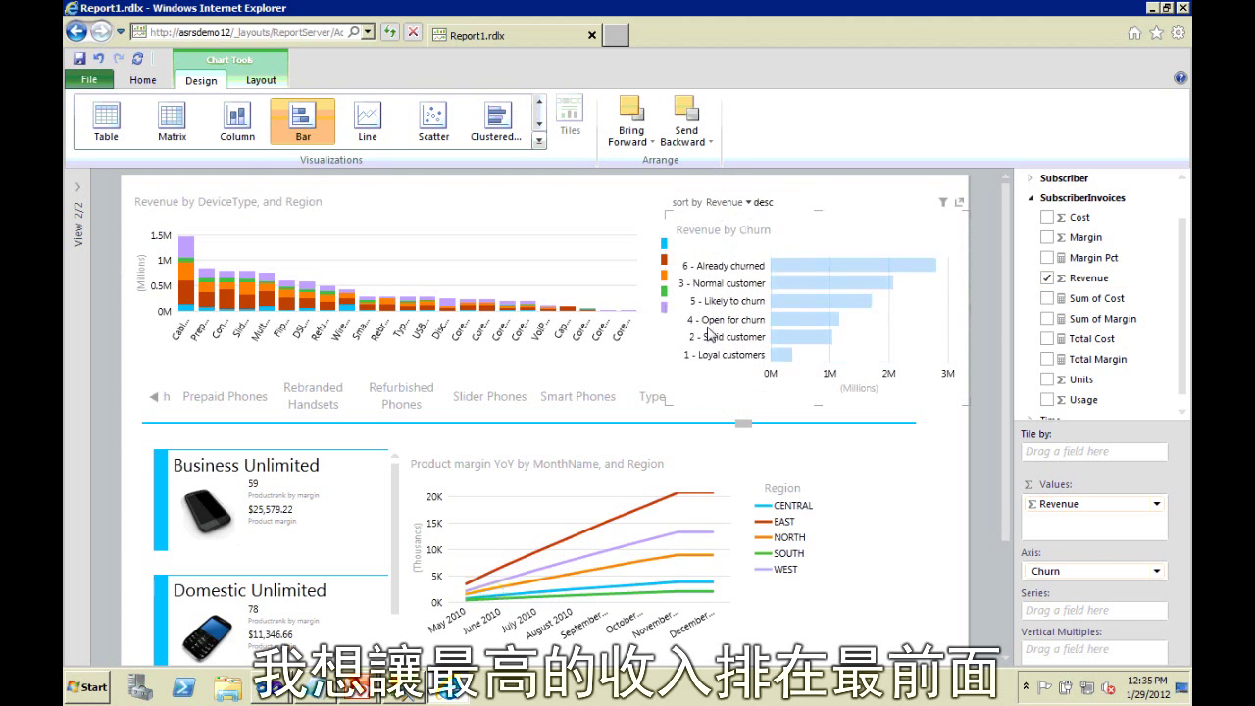
pyautogui.click(643, 371)
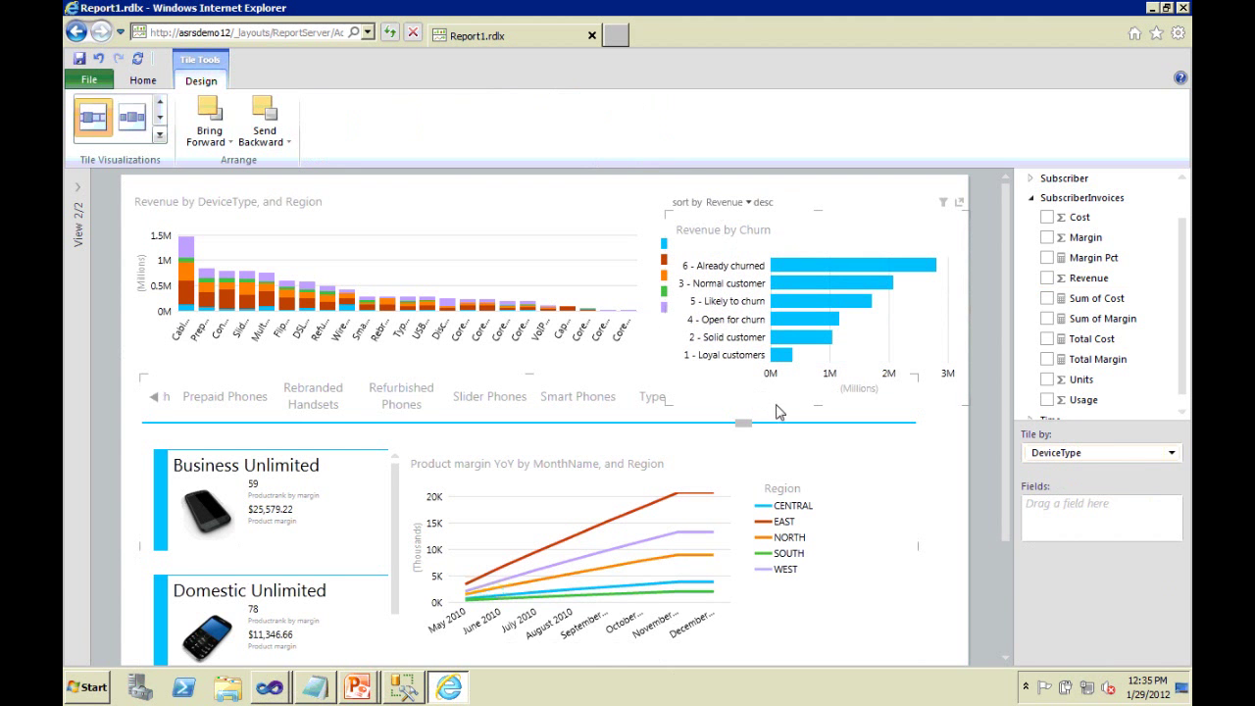
pyautogui.moveTo(863, 305)
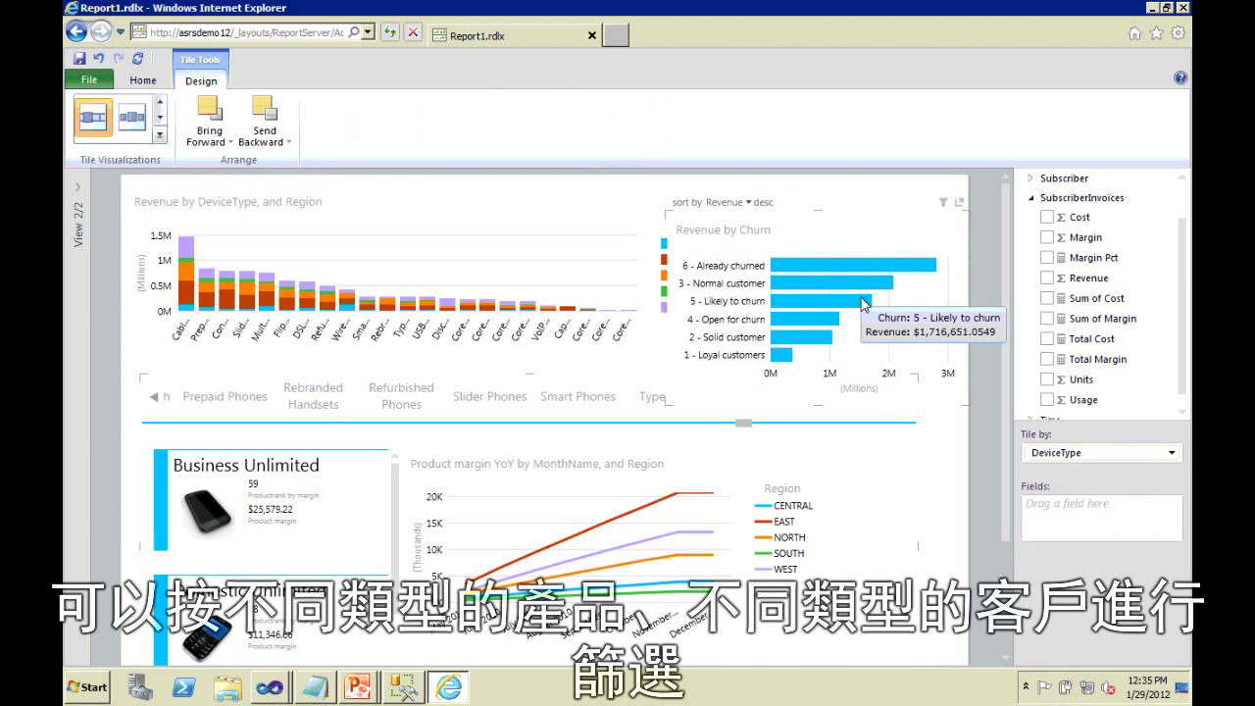
pyautogui.moveTo(762, 283)
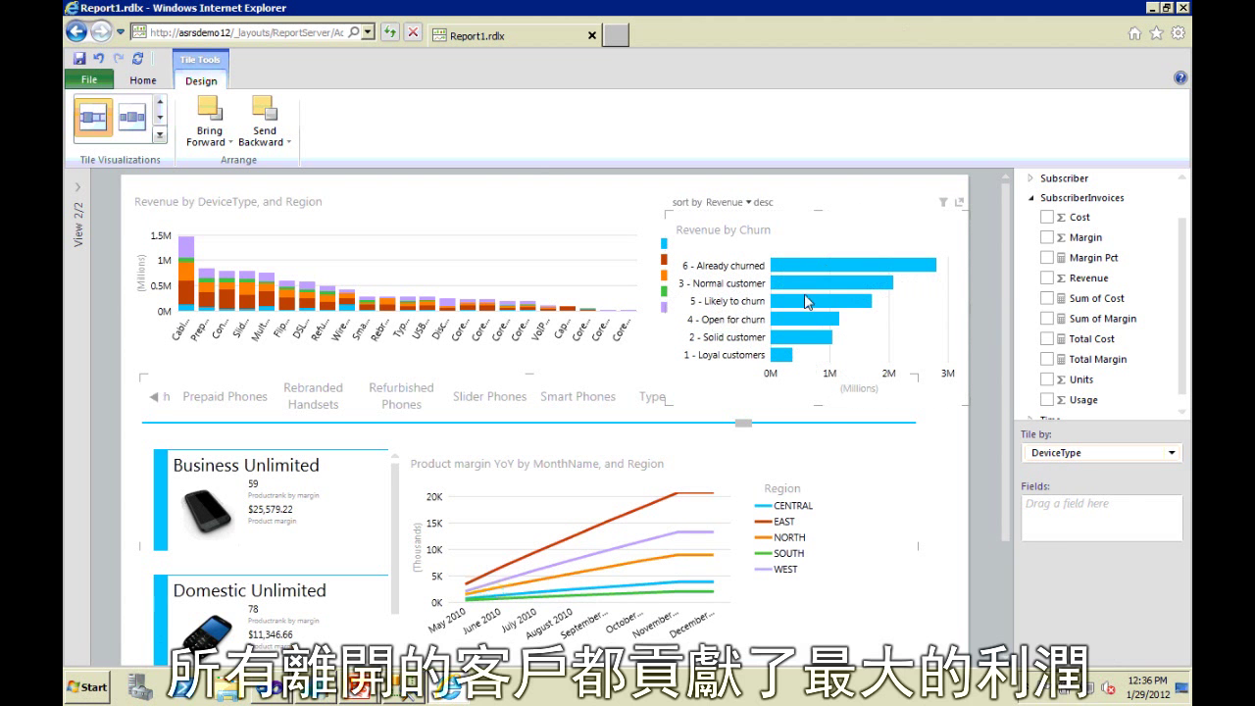
pyautogui.moveTo(802, 289)
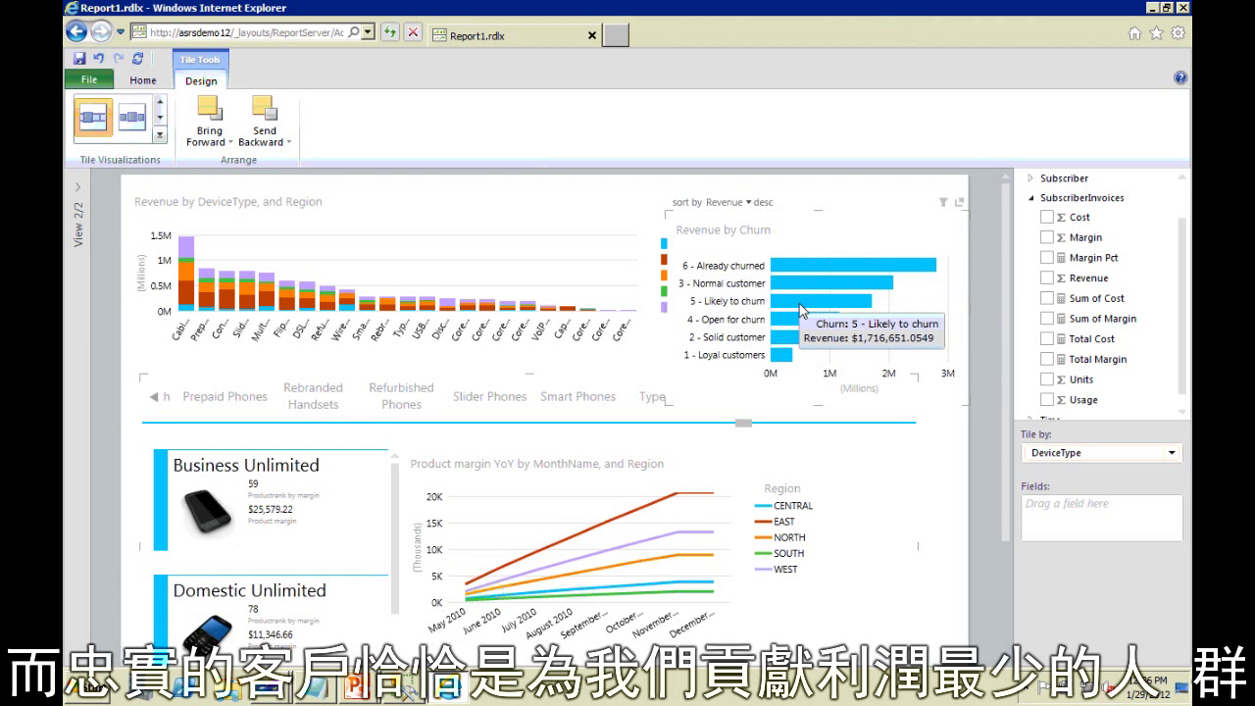
pyautogui.moveTo(790, 362)
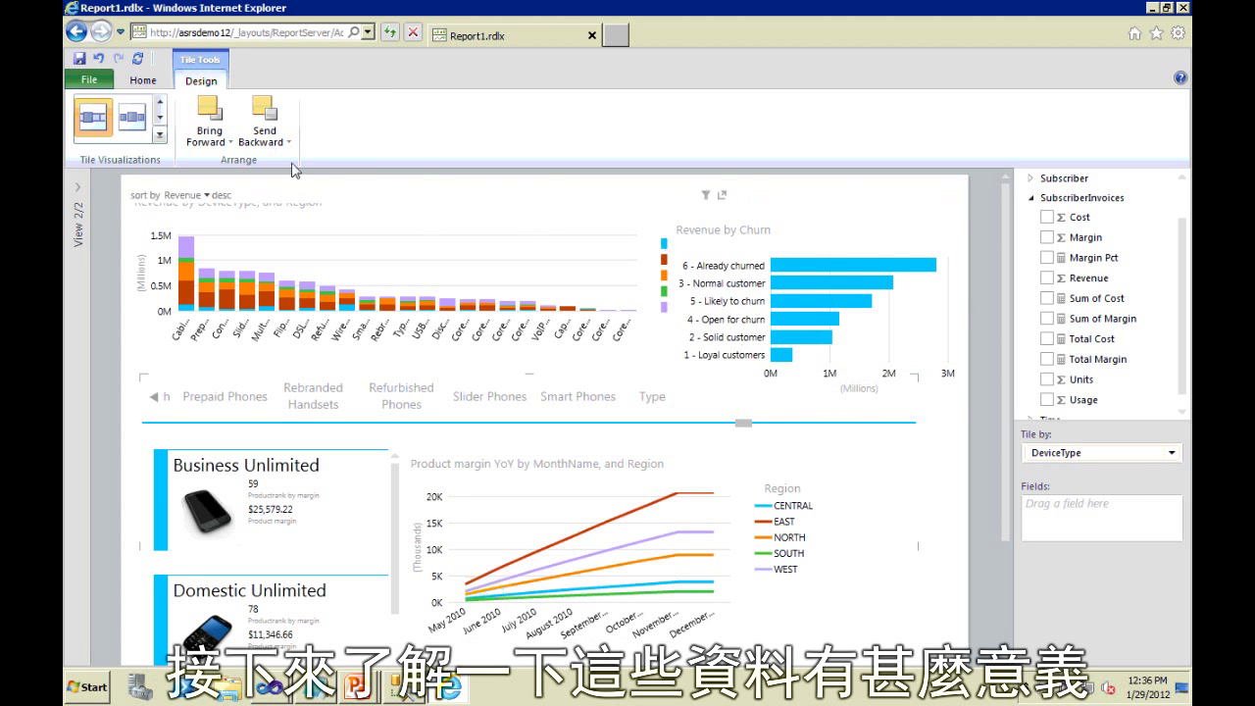
# Add a new blank view and build a table in it with SubscriberId, YearOfBirth and Income.
pyautogui.click(146, 81)
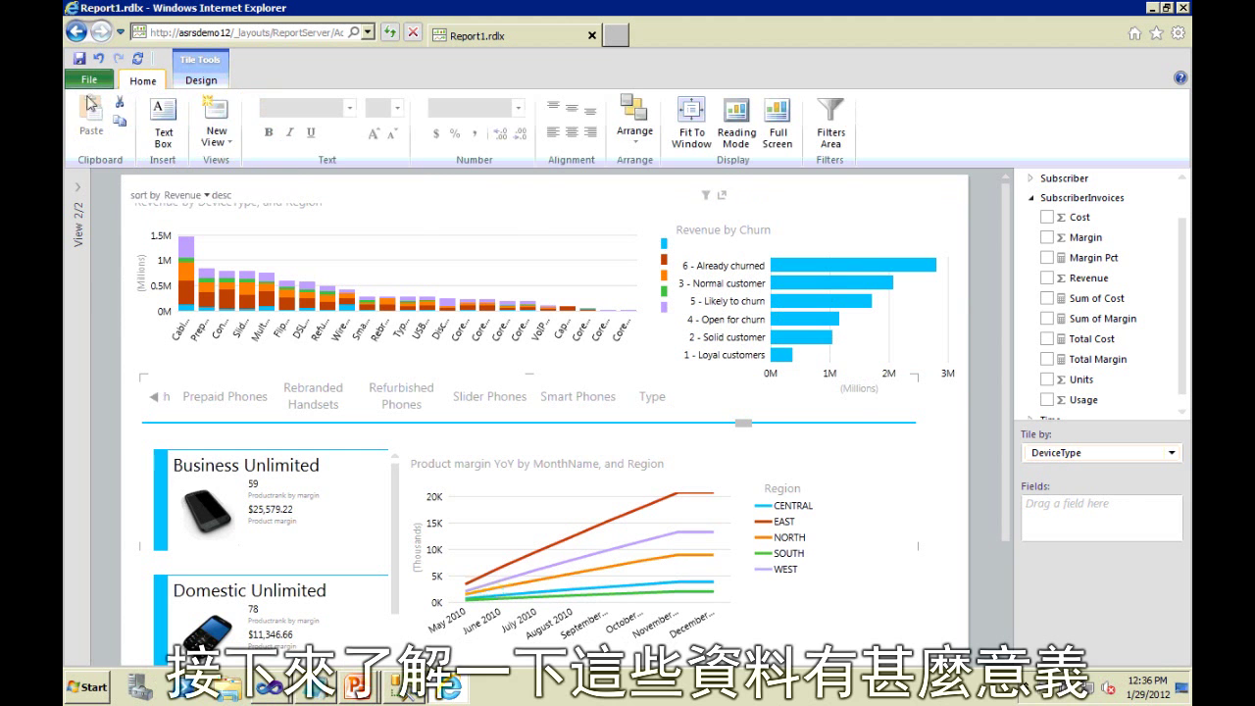
pyautogui.click(215, 122)
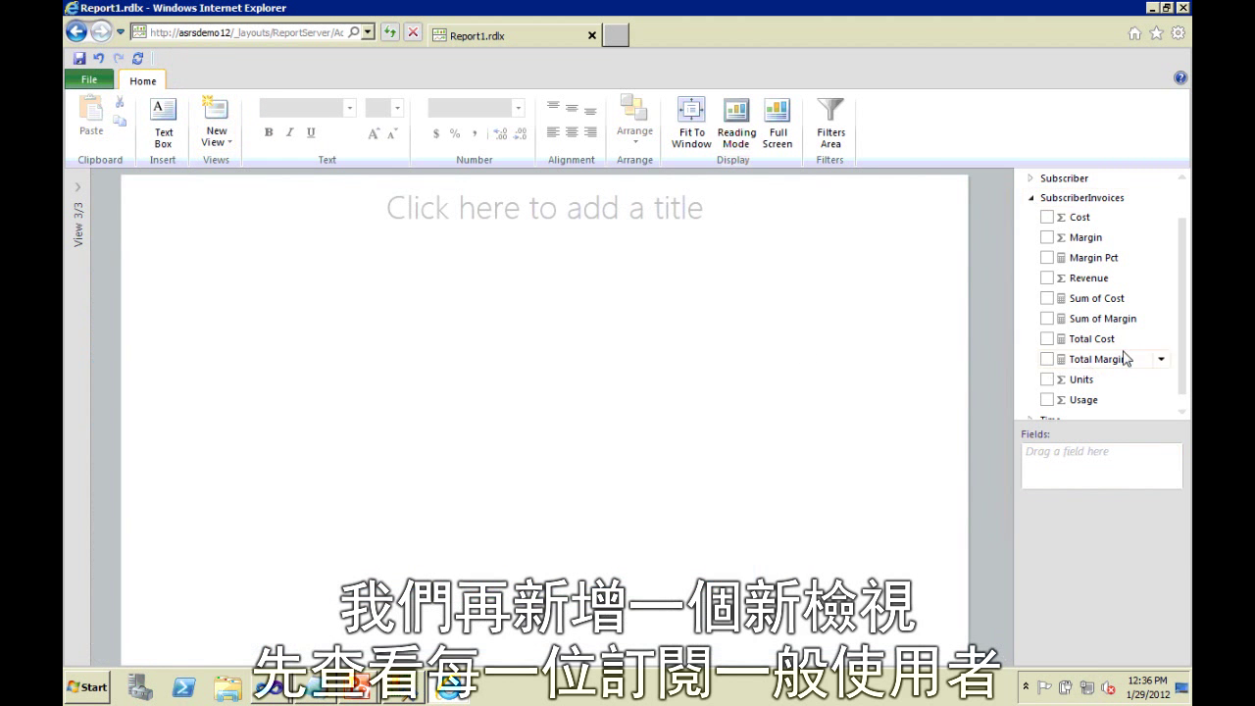
pyautogui.click(1031, 197)
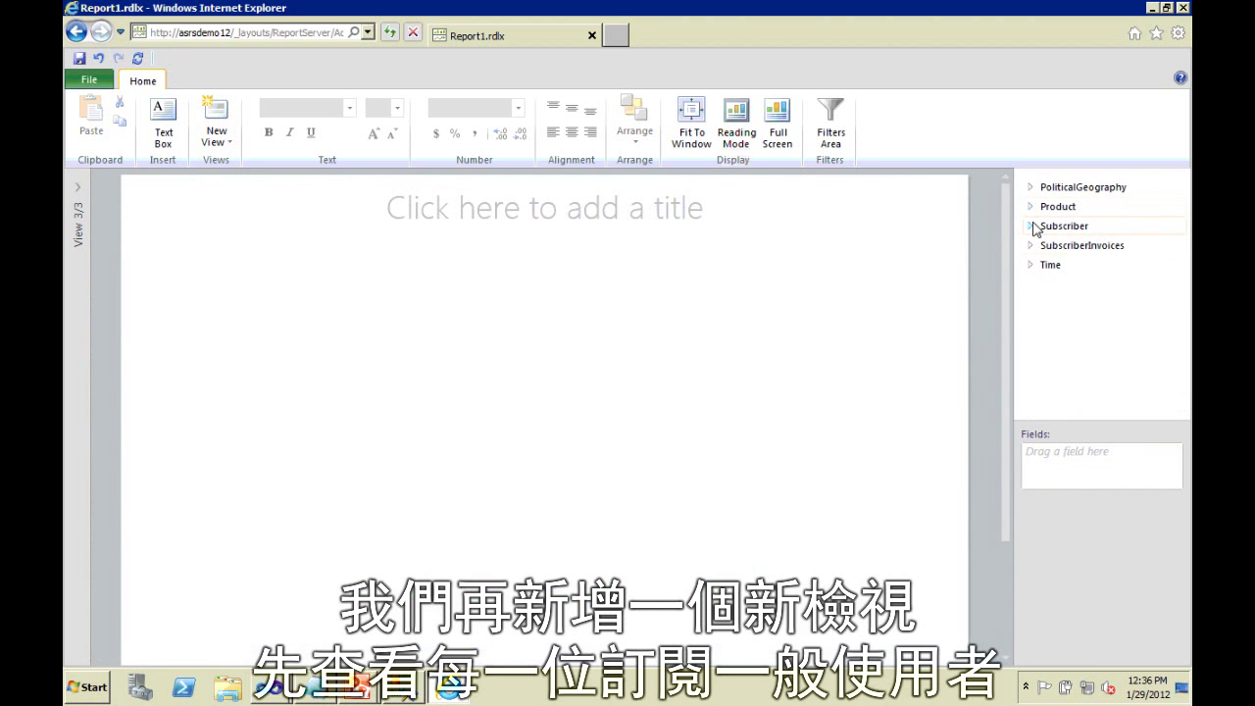
pyautogui.click(1031, 226)
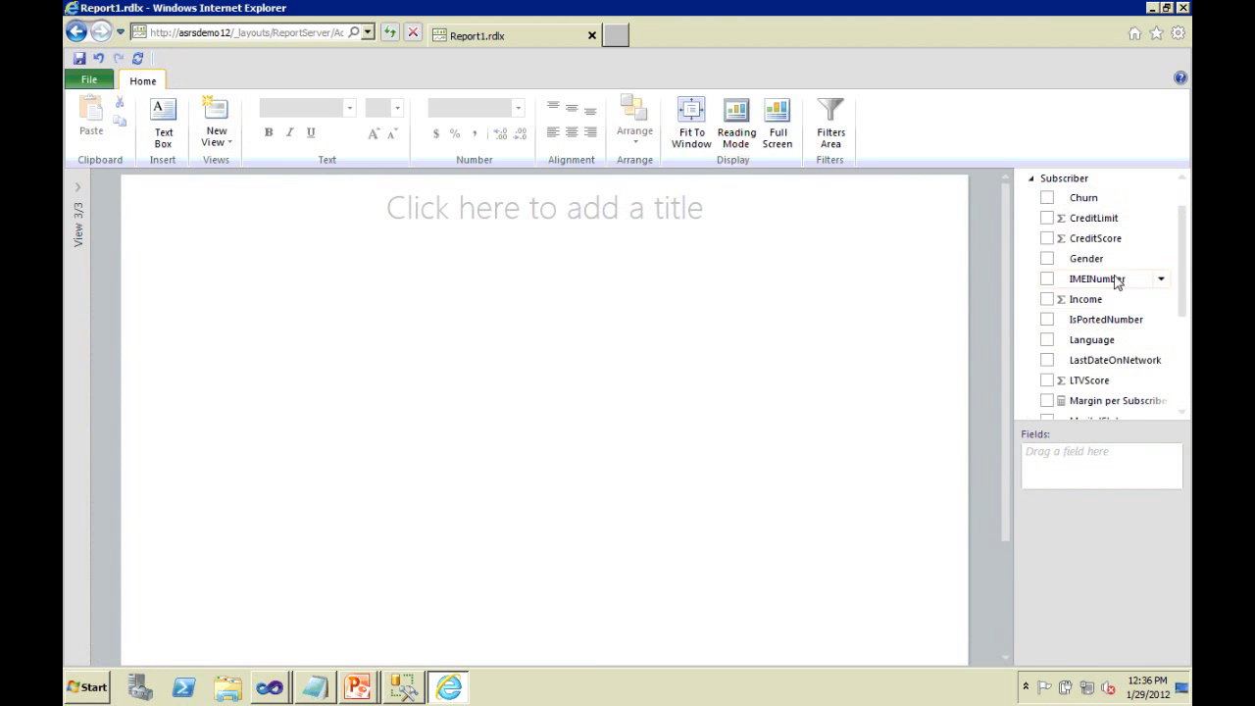
pyautogui.scroll(-4, 1165, 344)
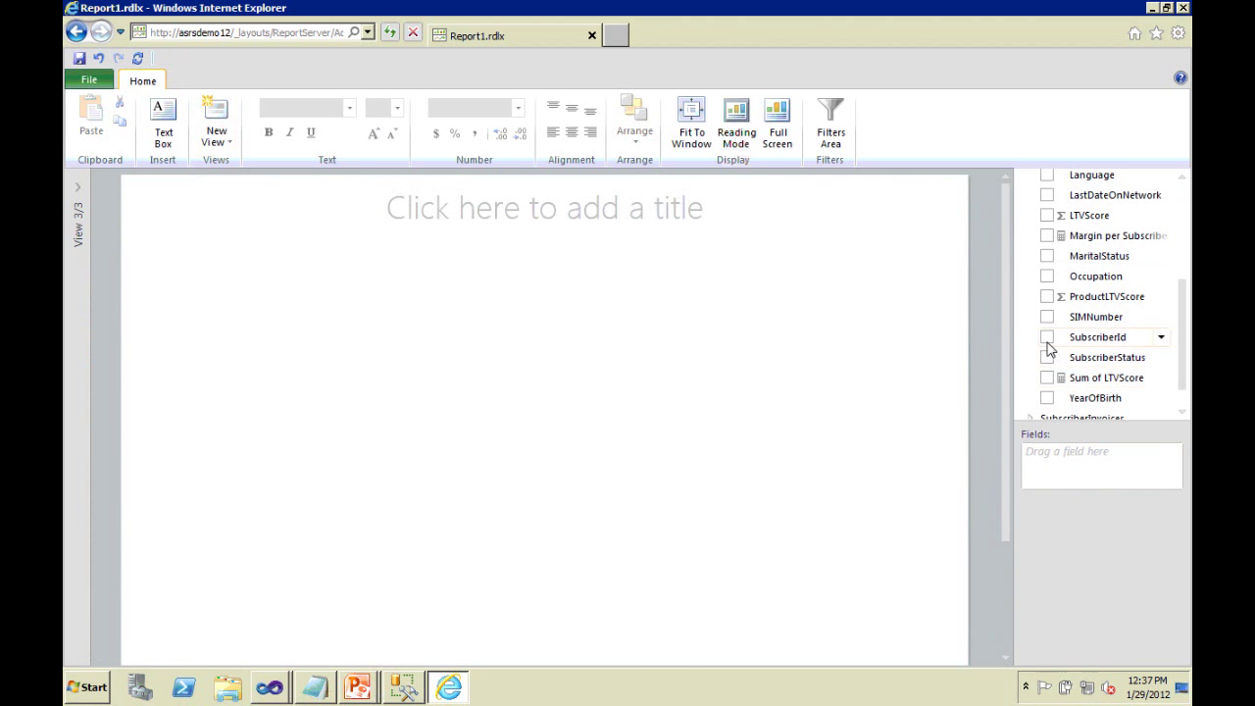
pyautogui.click(1048, 338)
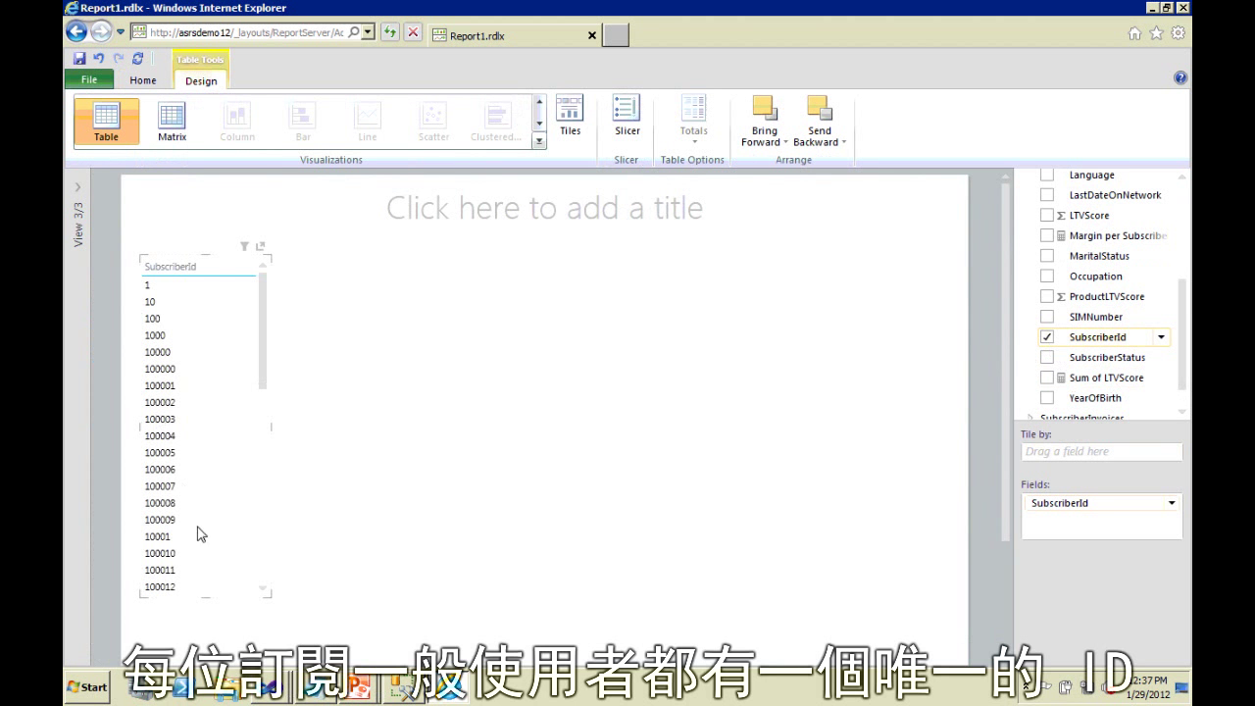
pyautogui.click(1048, 398)
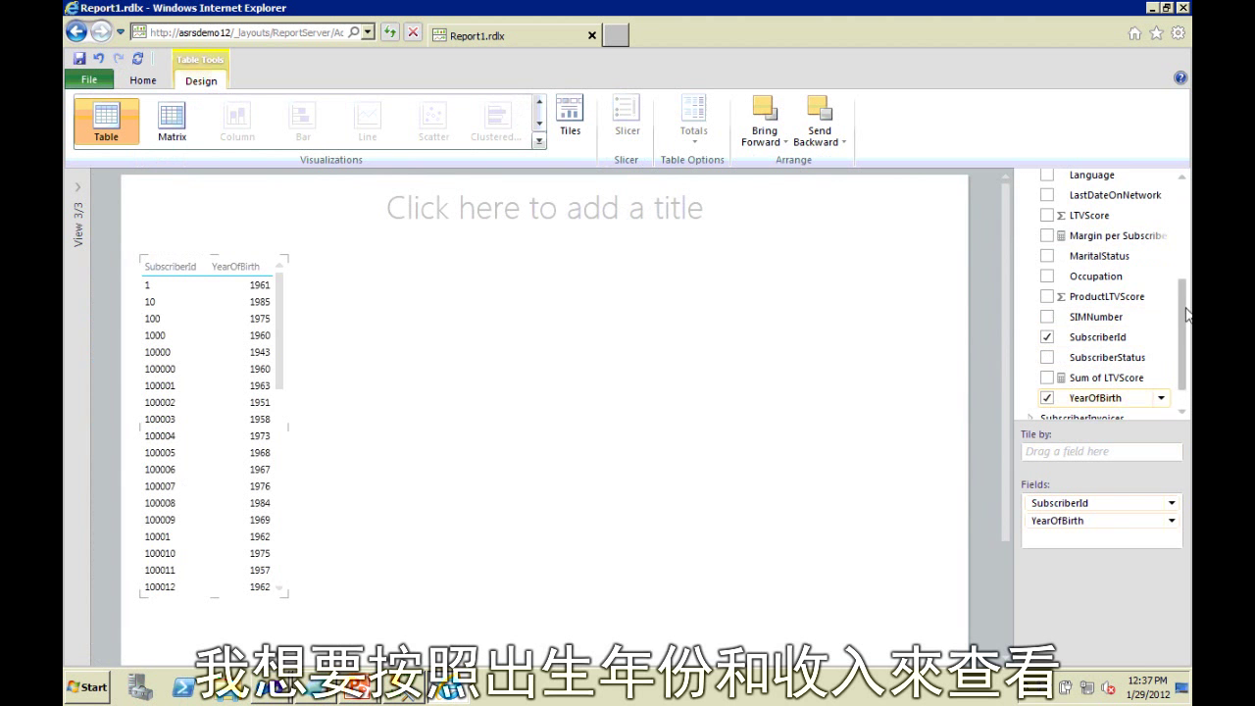
pyautogui.scroll(-1, 1187, 319)
pyautogui.scroll(4, 1186, 314)
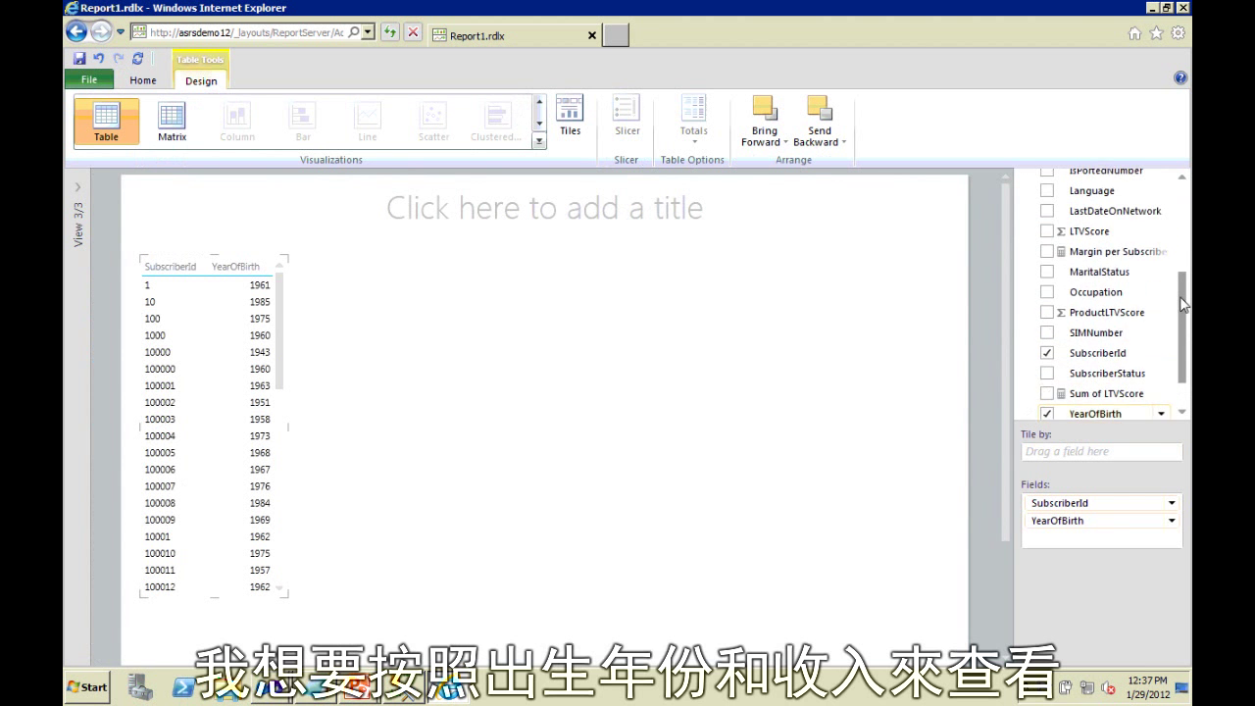
pyautogui.click(1048, 197)
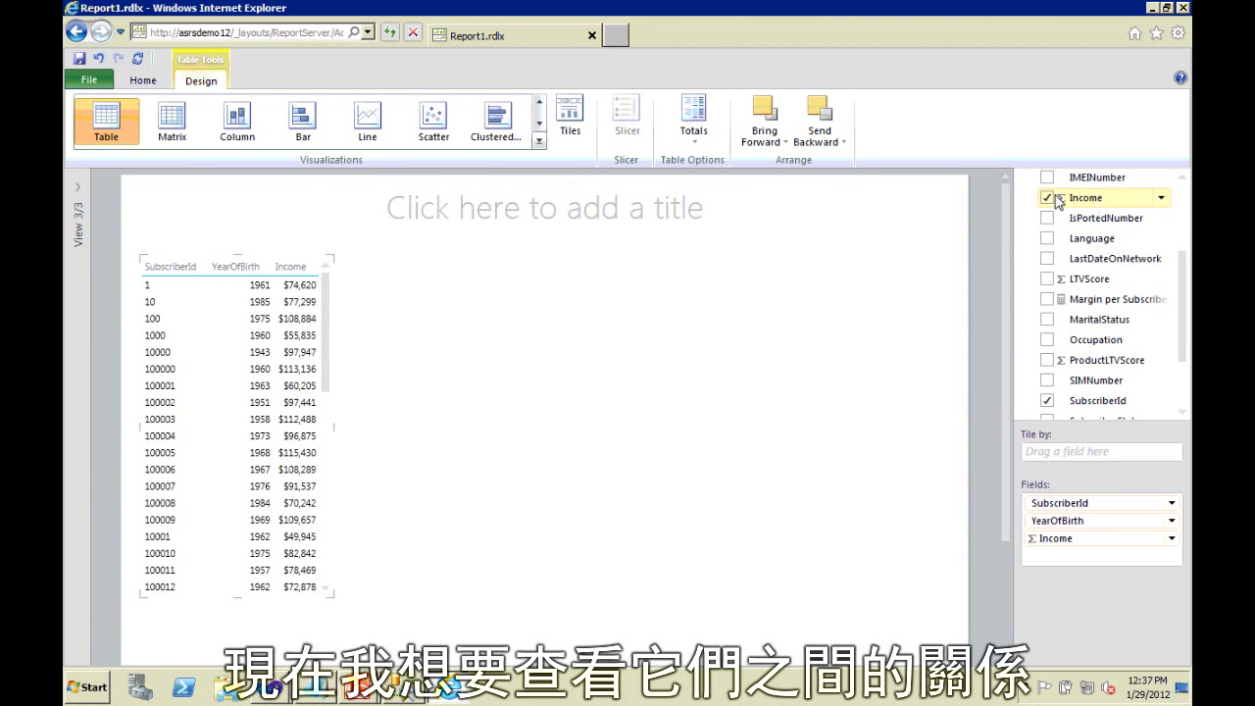
# Convert the table to a scatter chart with YearOfBirth as the Y value, enlarged to fill the page in place of the title.
pyautogui.click(442, 115)
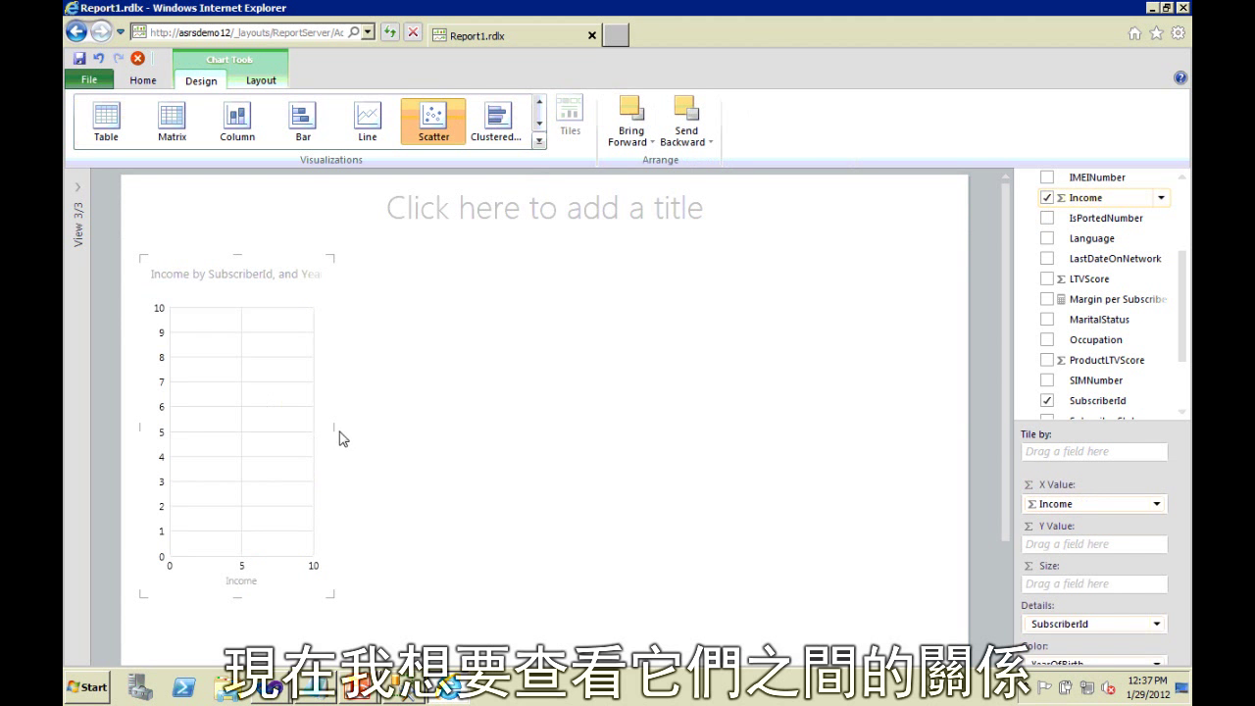
pyautogui.moveTo(335, 429); pyautogui.dragTo(901, 429)
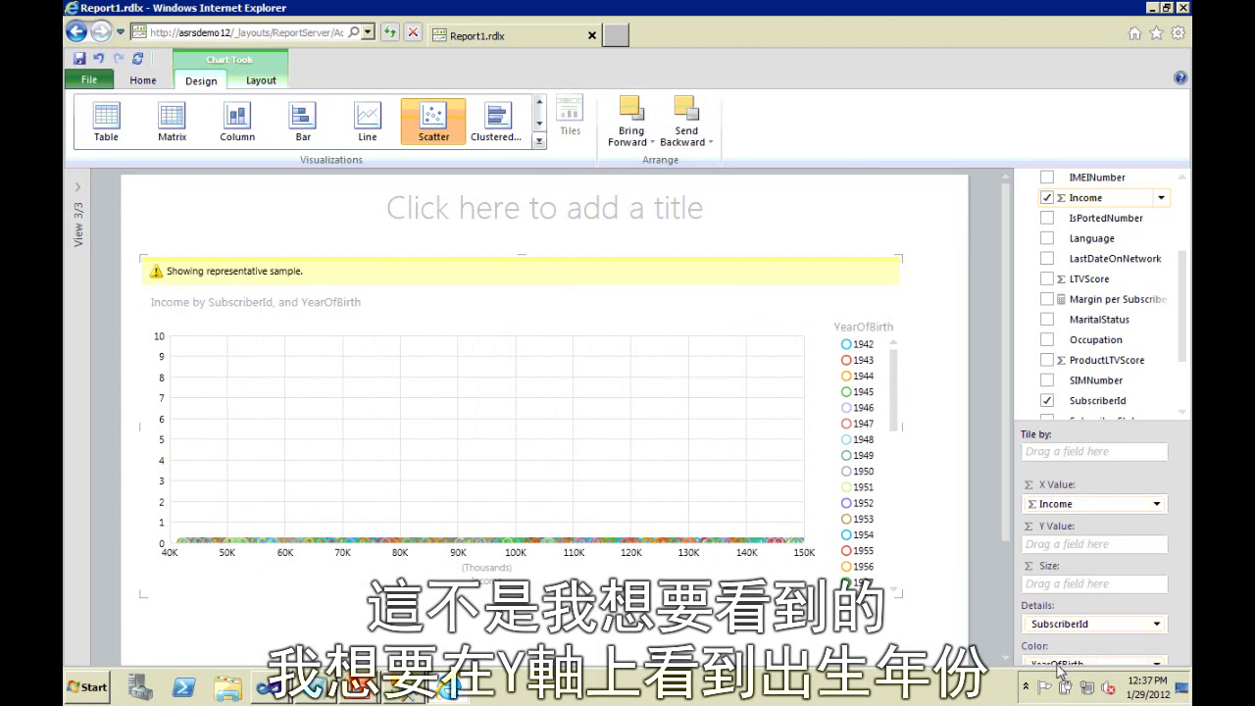
pyautogui.moveTo(1057, 667); pyautogui.dragTo(1063, 545)
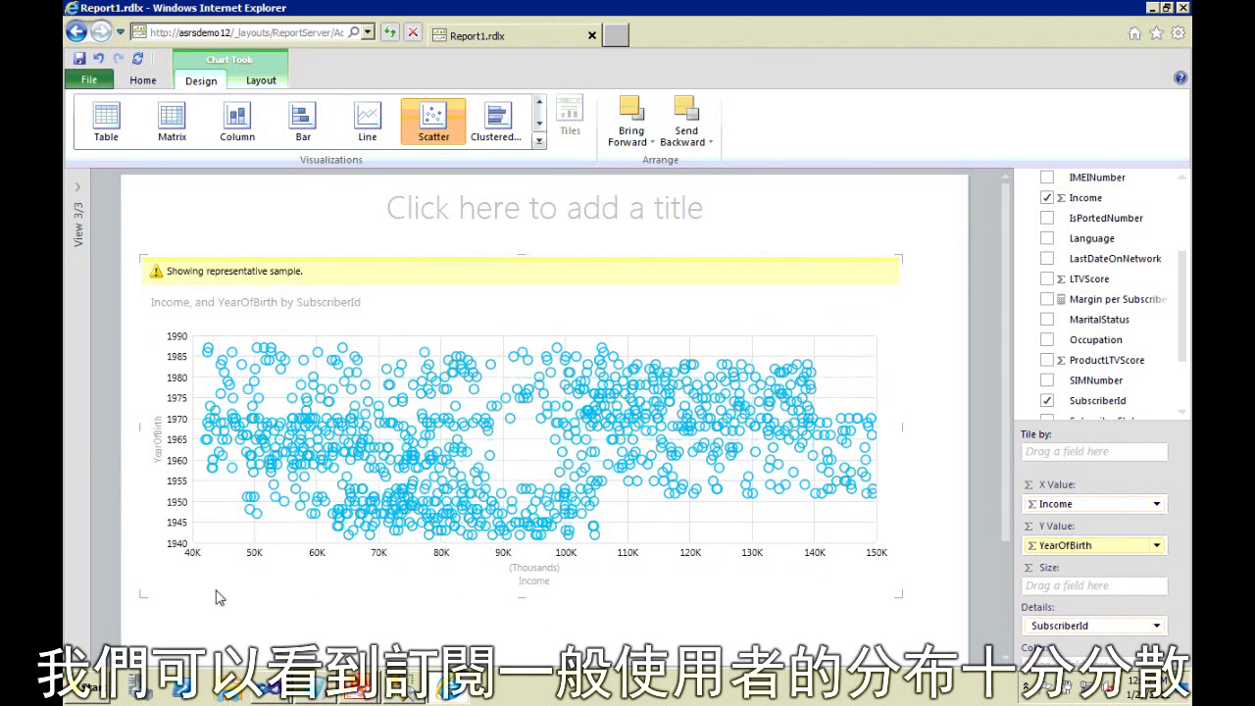
pyautogui.moveTo(526, 628); pyautogui.dragTo(527, 647)
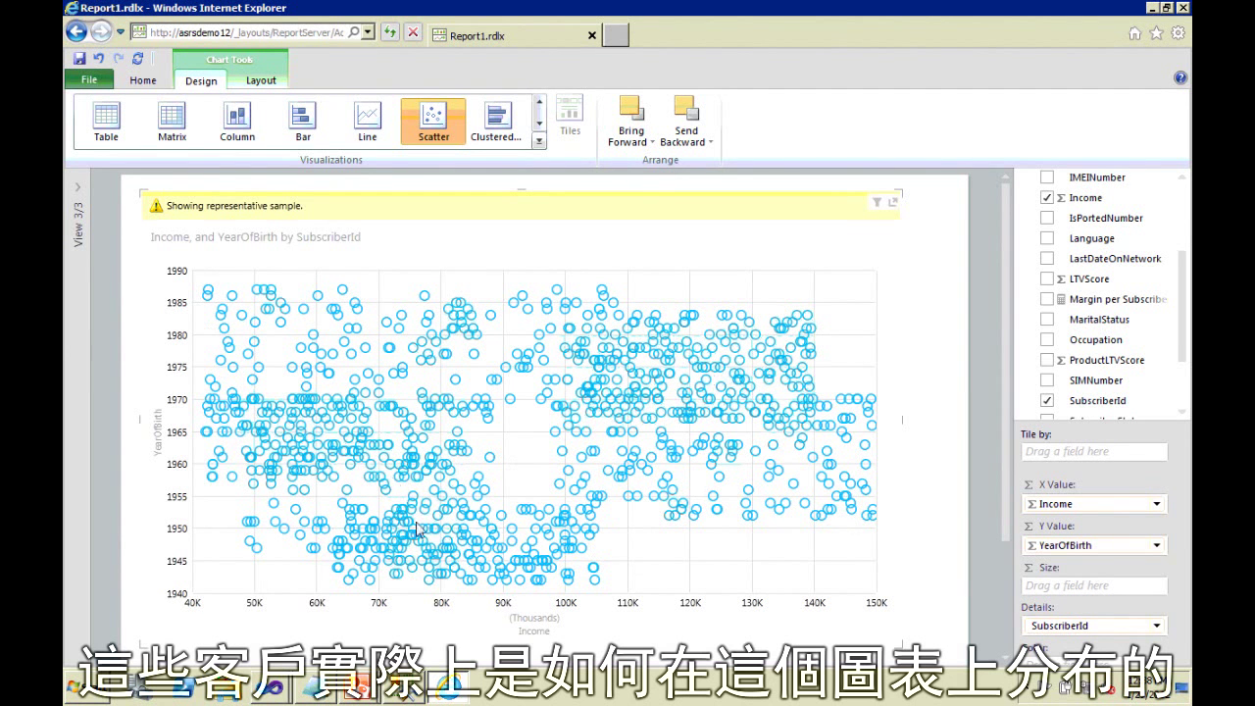
# Color the scatter chart's points by the subscribers' Churn category.
pyautogui.moveTo(543, 410)
pyautogui.moveTo(1184, 324); pyautogui.dragTo(1184, 240)
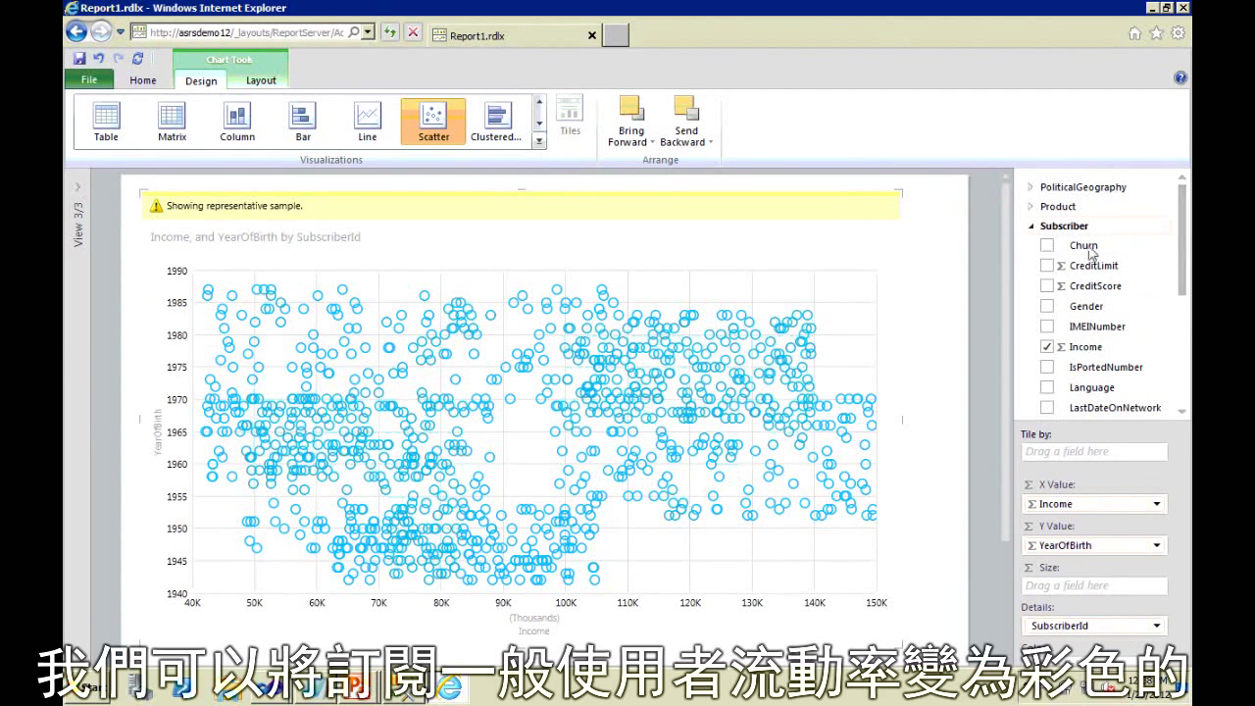
pyautogui.moveTo(1174, 441); pyautogui.dragTo(1096, 664)
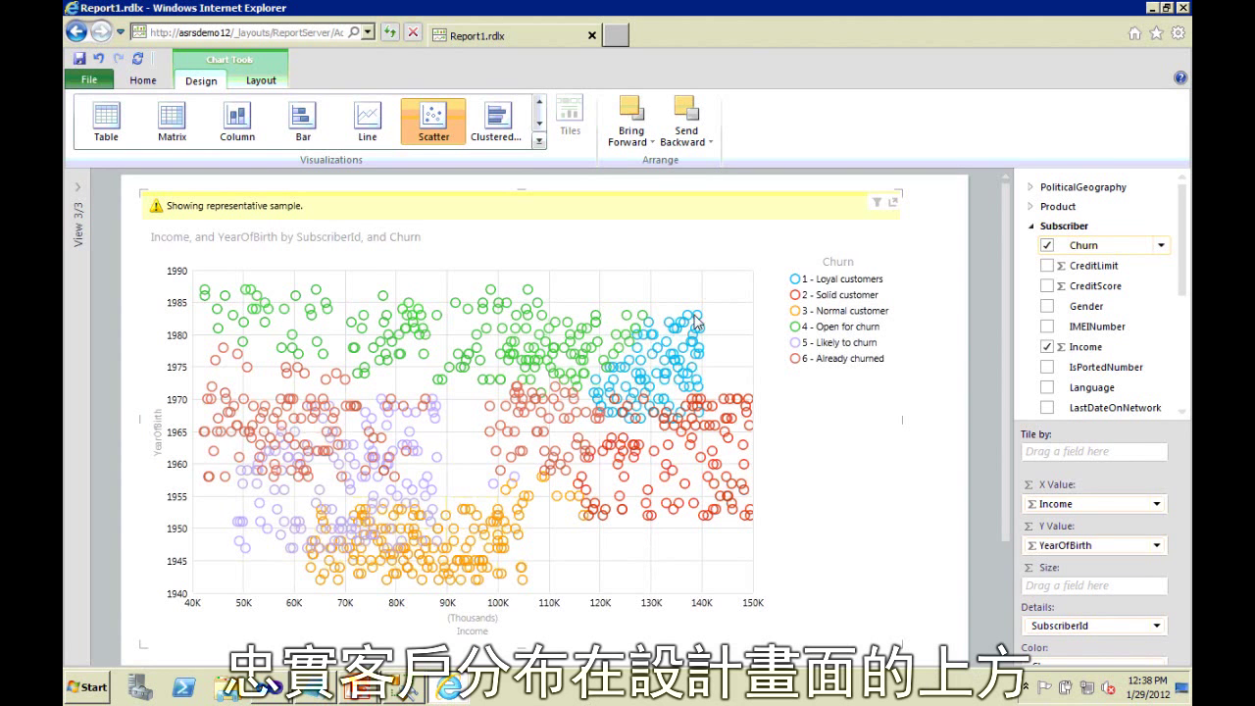
# Highlight Loyal customers, Already churned and Likely to churn in turn from the scatter chart's legend, and clear the highlight.
pyautogui.click(829, 281)
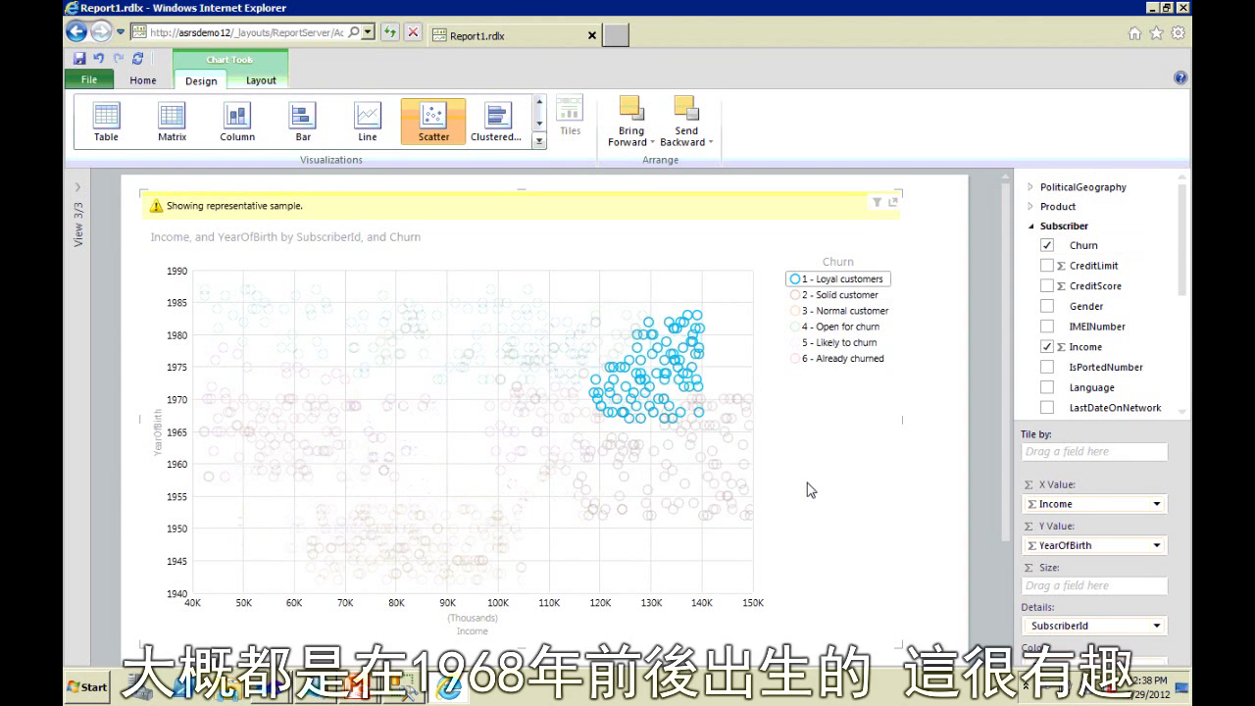
pyautogui.click(876, 365)
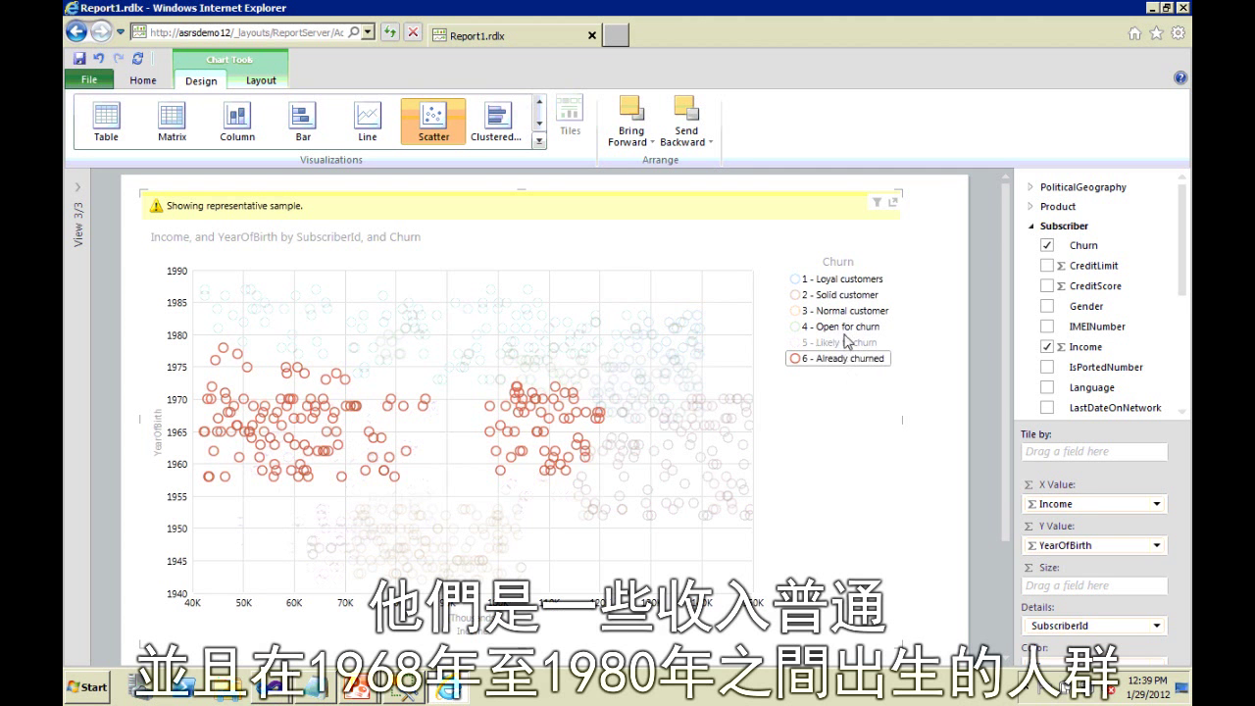
pyautogui.click(841, 343)
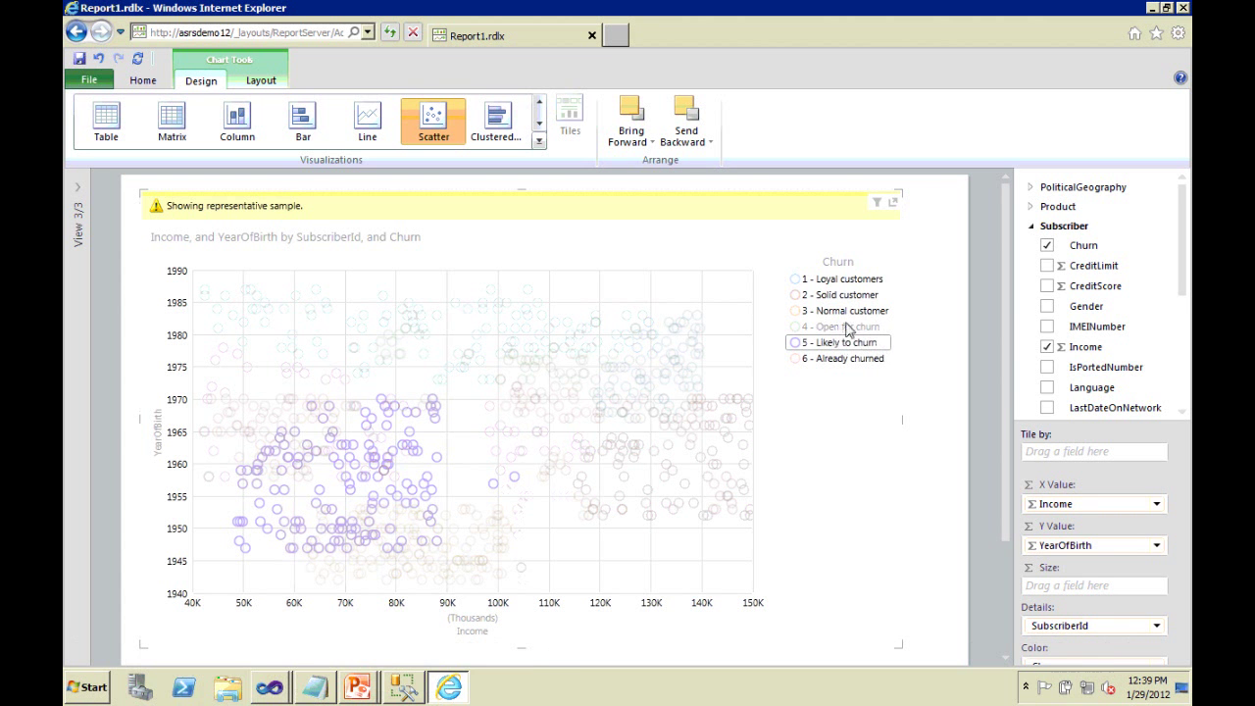
pyautogui.click(740, 311)
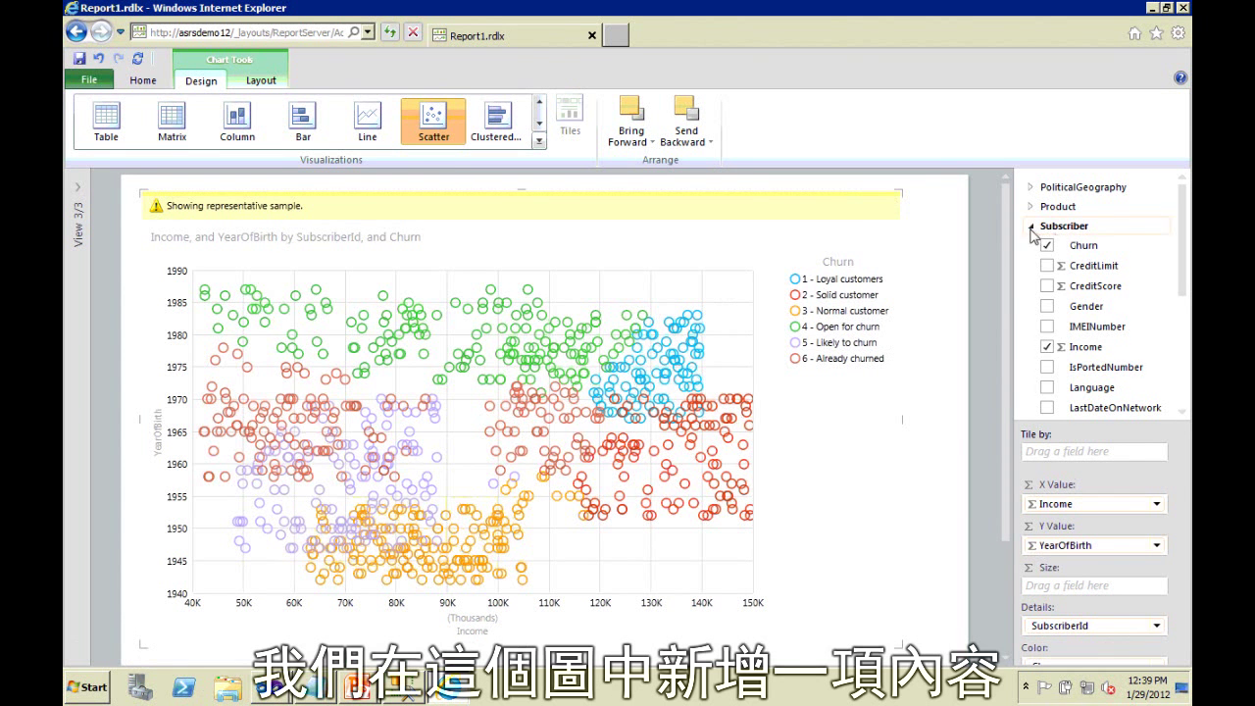
# Start a separate table on the view that lists ProductName from the Product table.
pyautogui.click(932, 436)
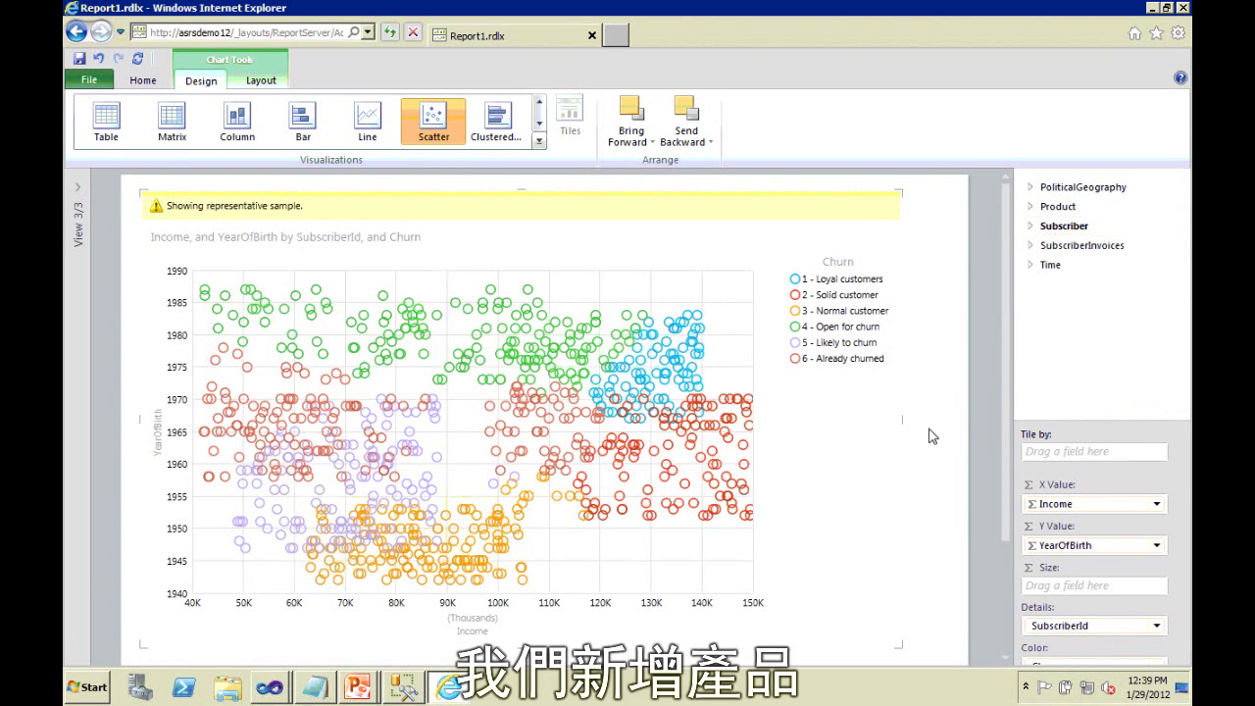
pyautogui.click(1030, 207)
pyautogui.scroll(-2, 1087, 294)
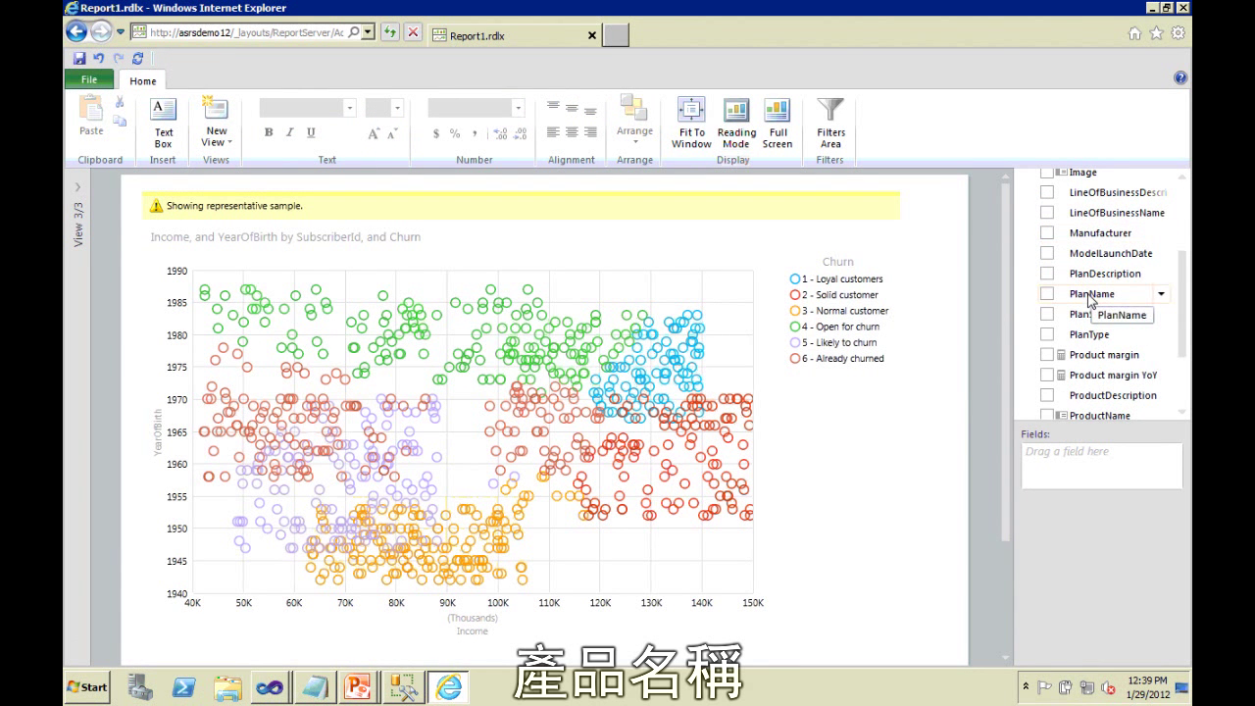
pyautogui.scroll(2, 1091, 300)
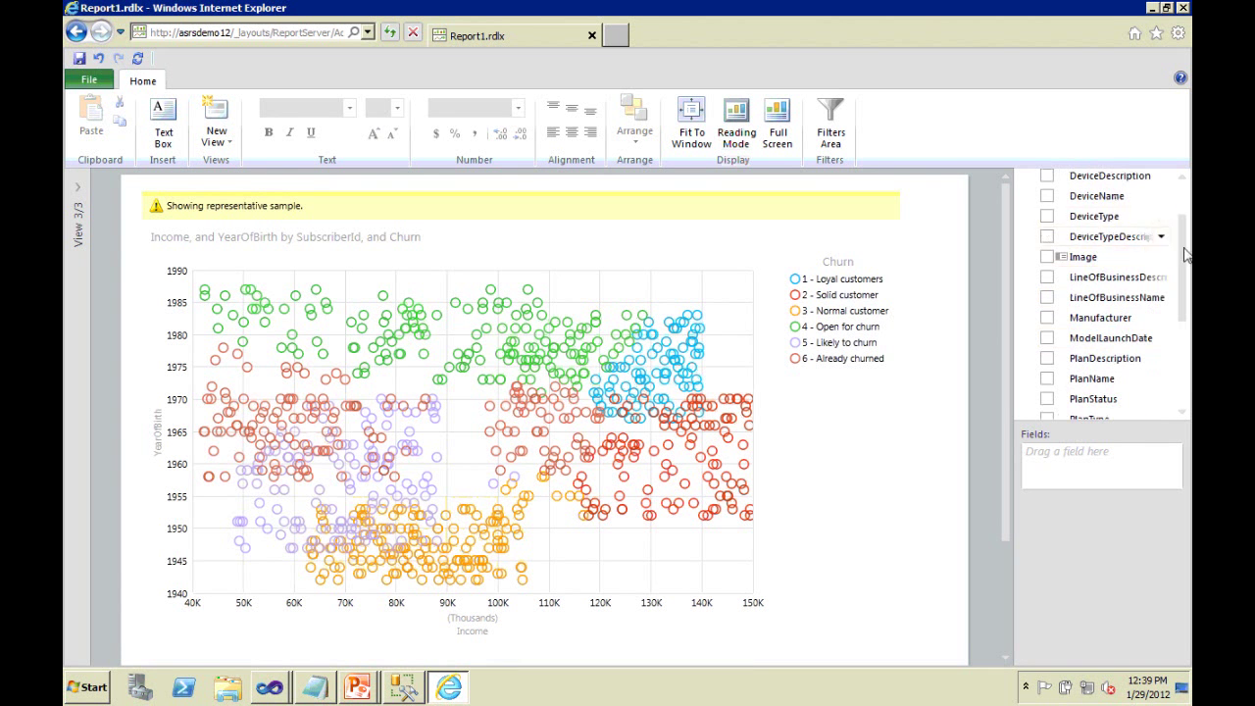
pyautogui.scroll(-1, 1185, 265)
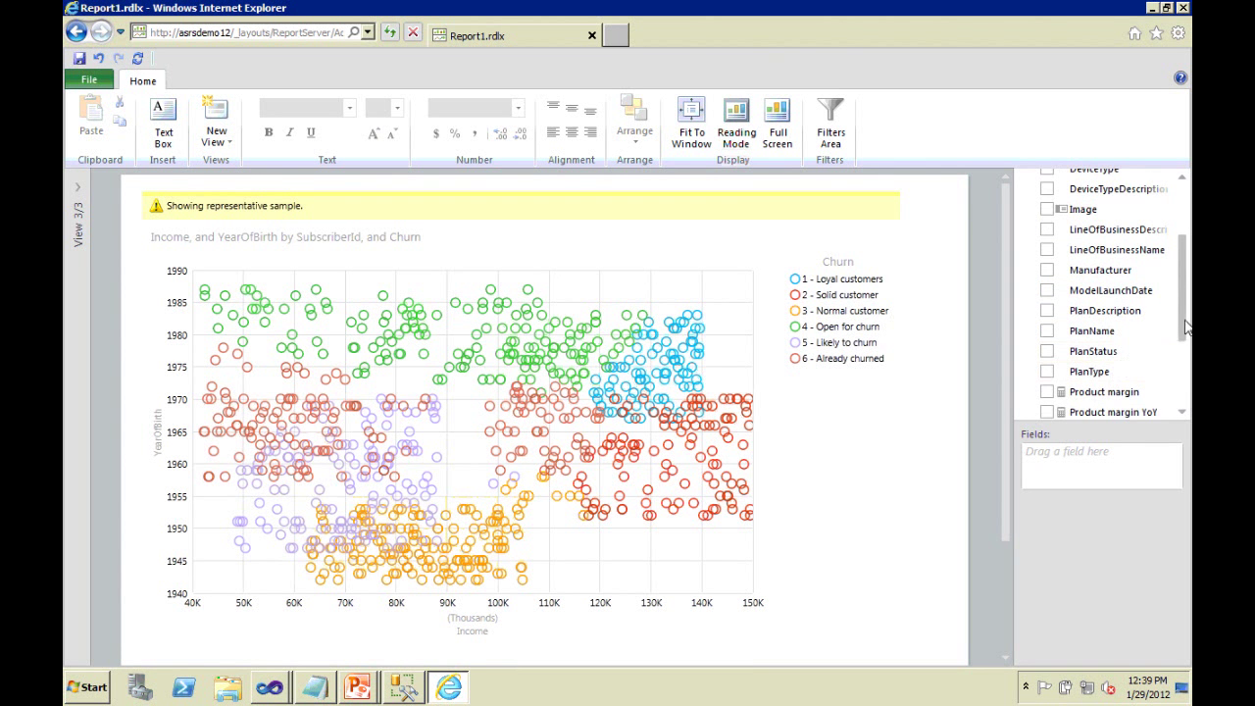
pyautogui.scroll(-2, 1172, 333)
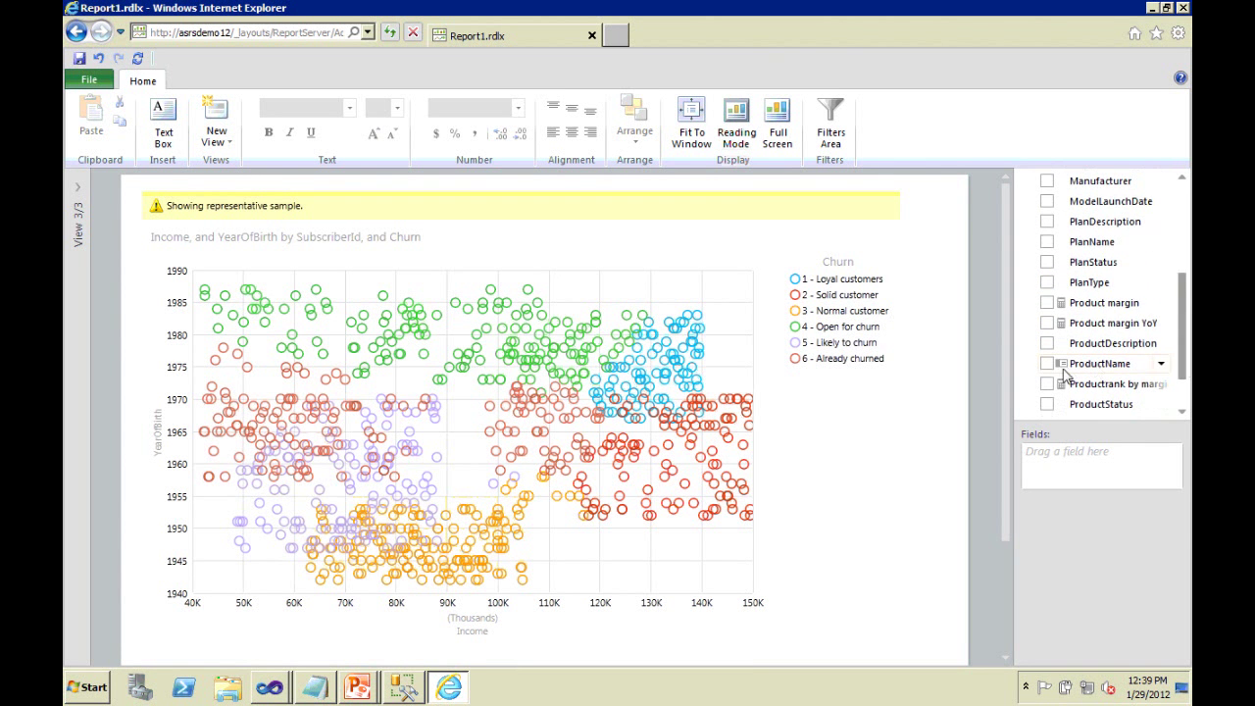
pyautogui.click(1047, 364)
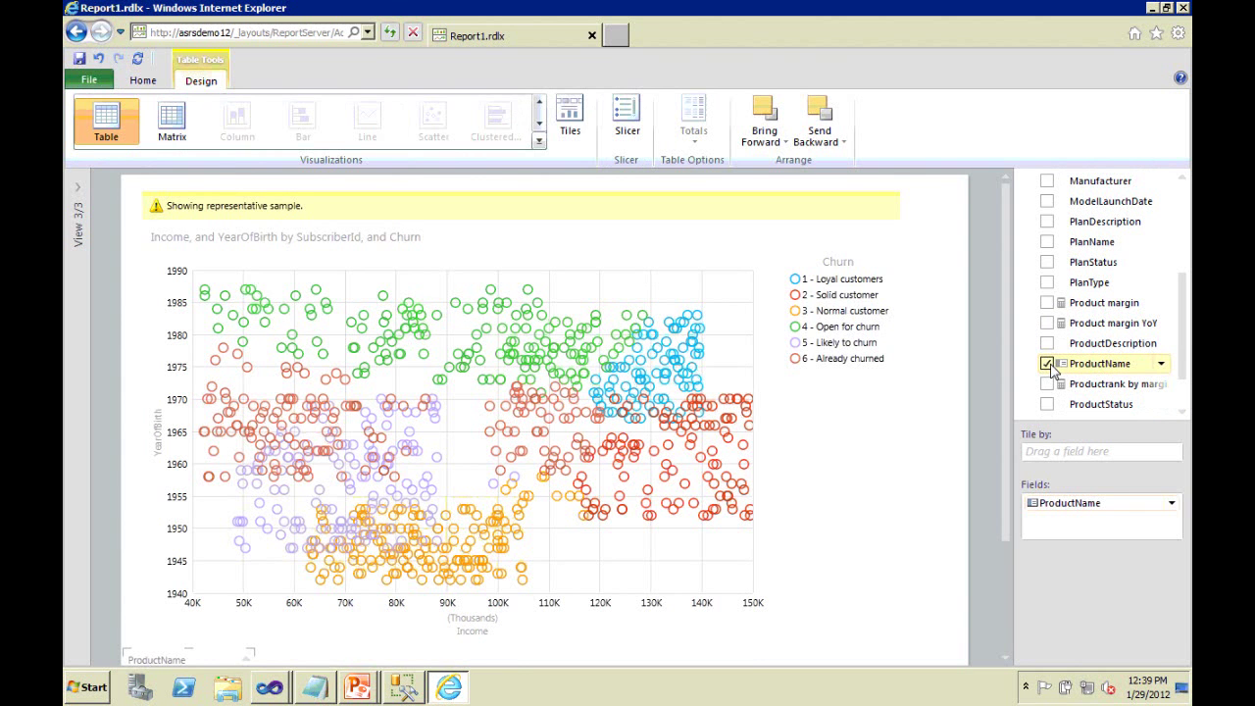
pyautogui.click(948, 506)
# Move the ProductName table beneath the scatter chart's Churn legend and enlarge it to fill the free space there.
pyautogui.scroll(-2, 948, 506)
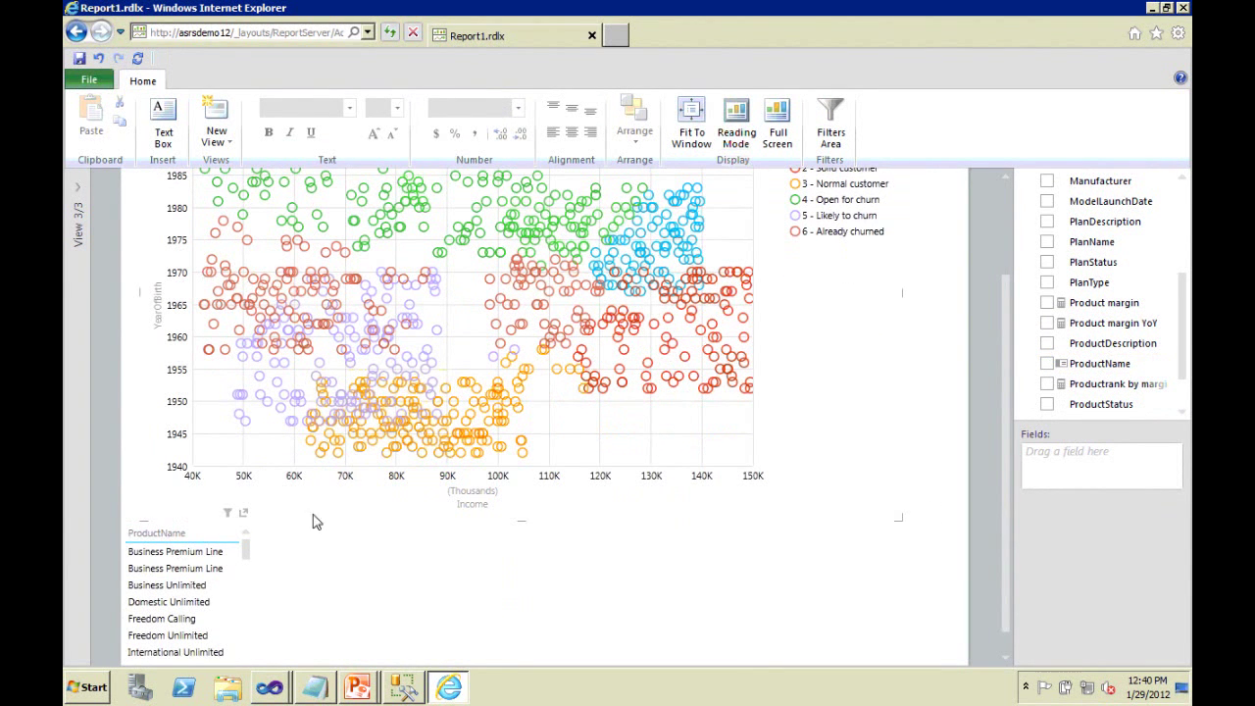
pyautogui.moveTo(313, 522); pyautogui.dragTo(848, 255)
pyautogui.moveTo(1005, 378); pyautogui.dragTo(1011, 212)
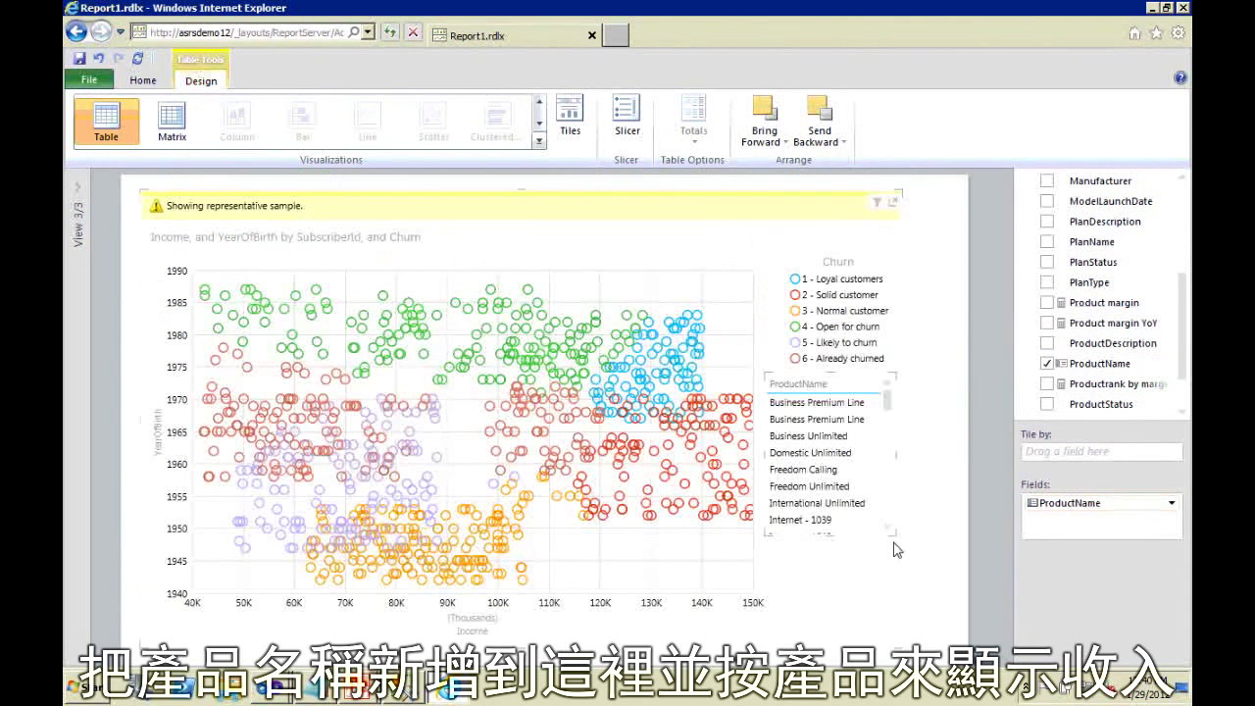
pyautogui.moveTo(894, 549); pyautogui.dragTo(971, 653)
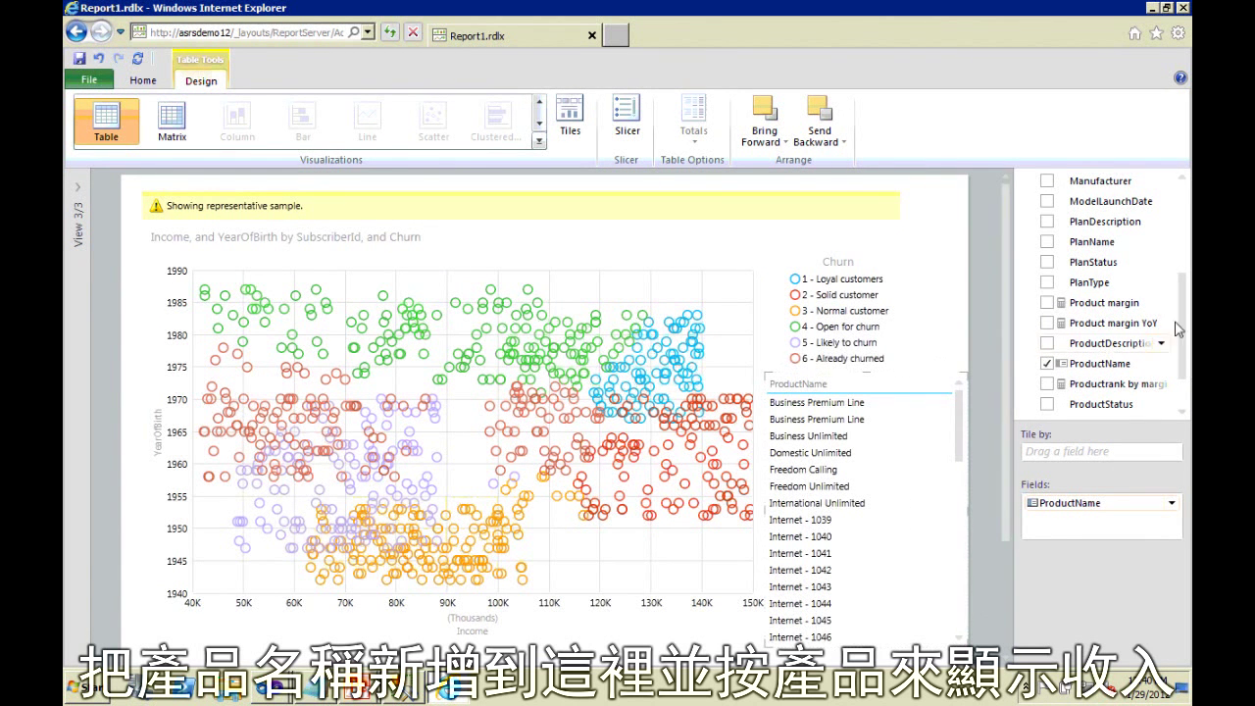
# Add Revenue from SubscriberInvoices to the product table and turn it into a bar chart sorted by Revenue in descending order.
pyautogui.moveTo(1181, 328); pyautogui.dragTo(1181, 352)
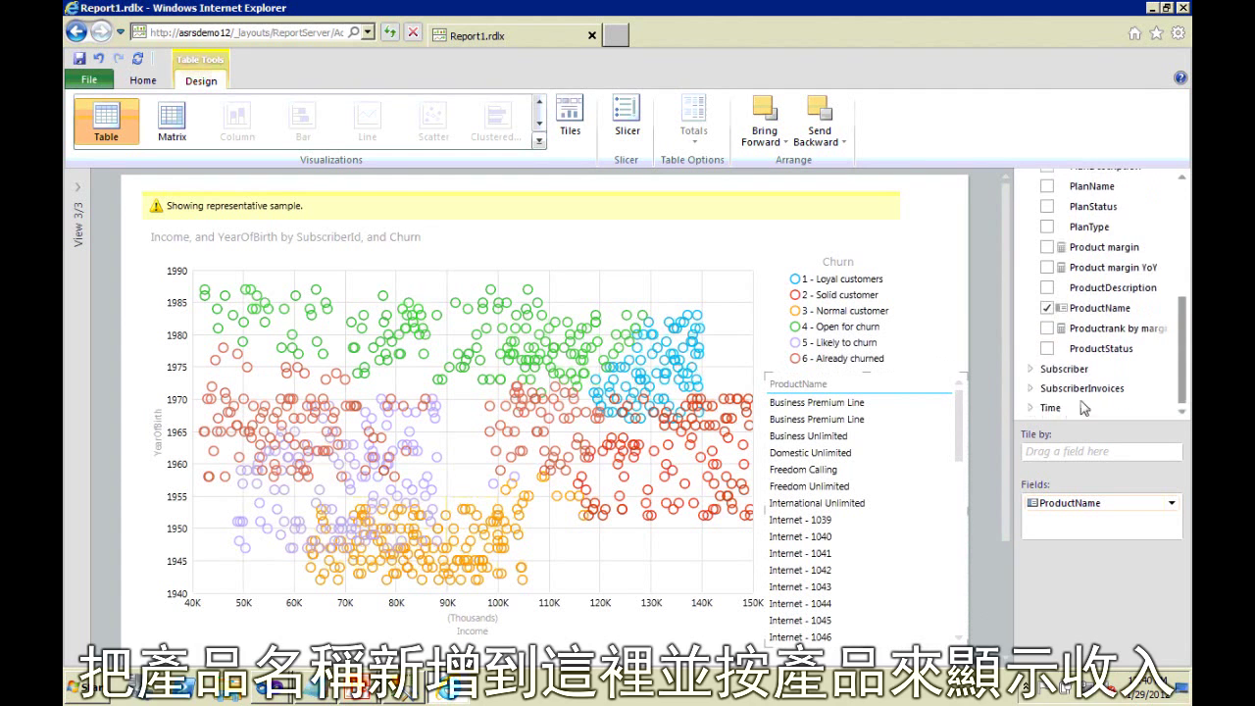
pyautogui.click(1029, 388)
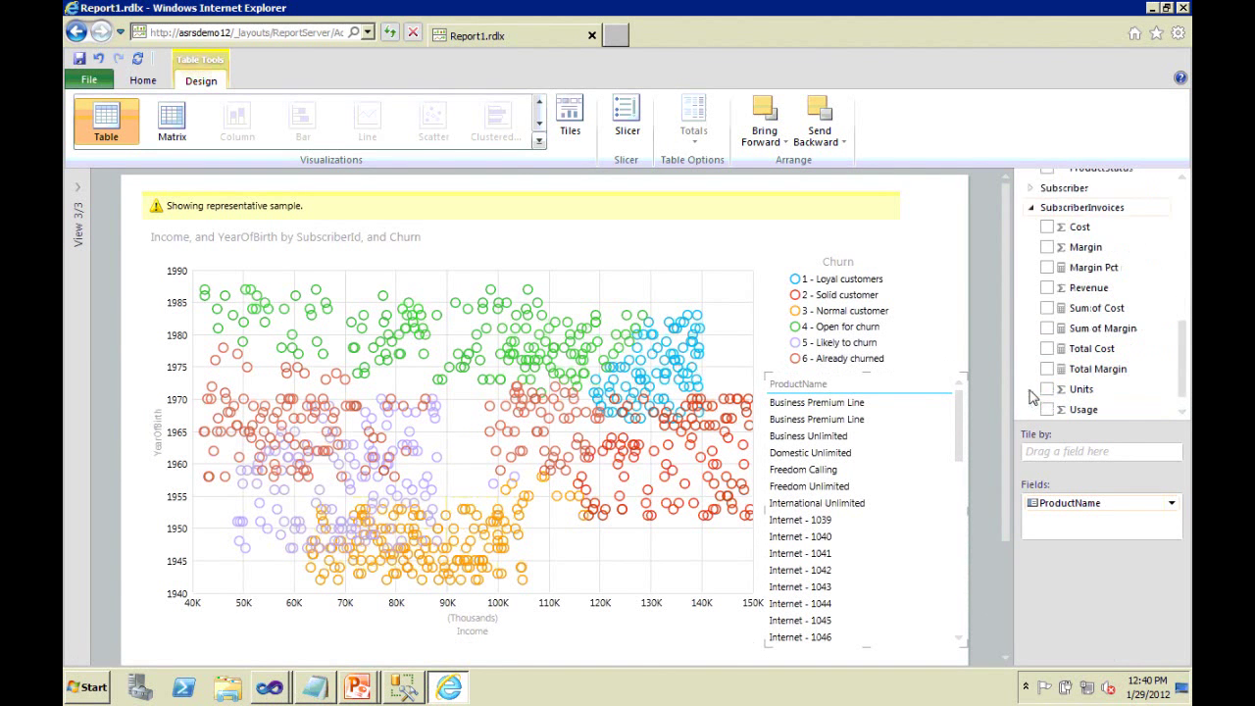
pyautogui.click(1047, 289)
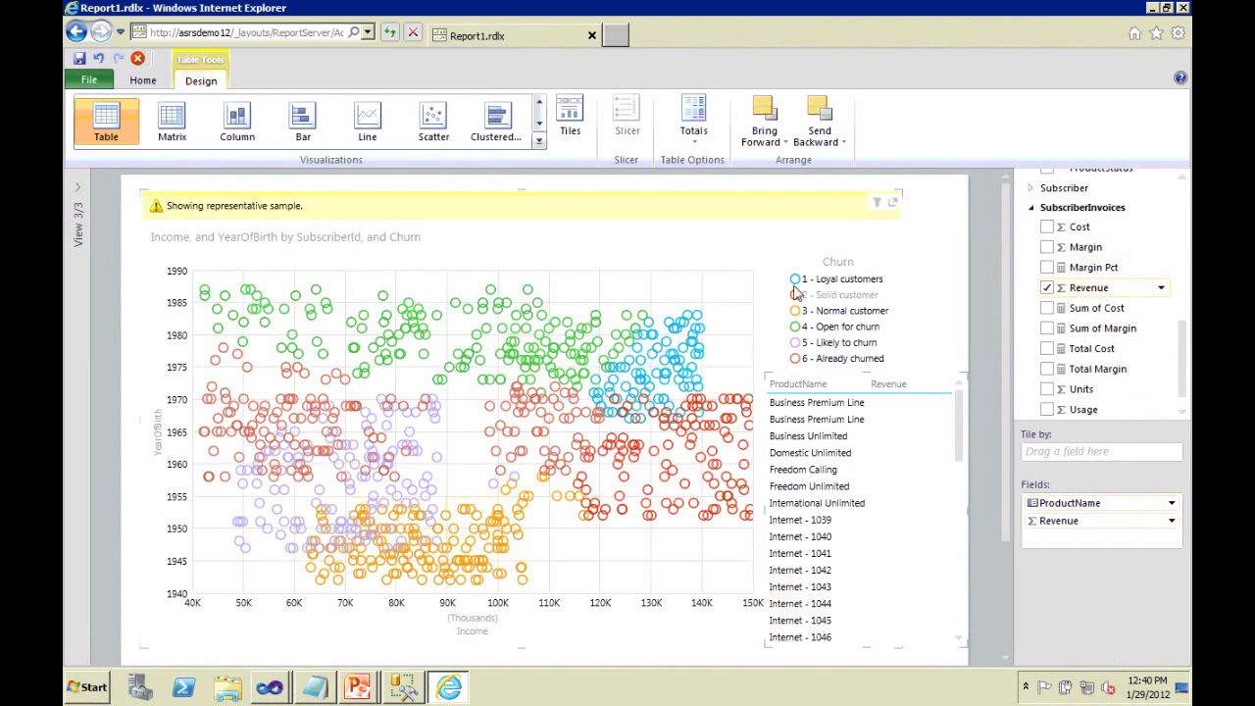
pyautogui.click(302, 123)
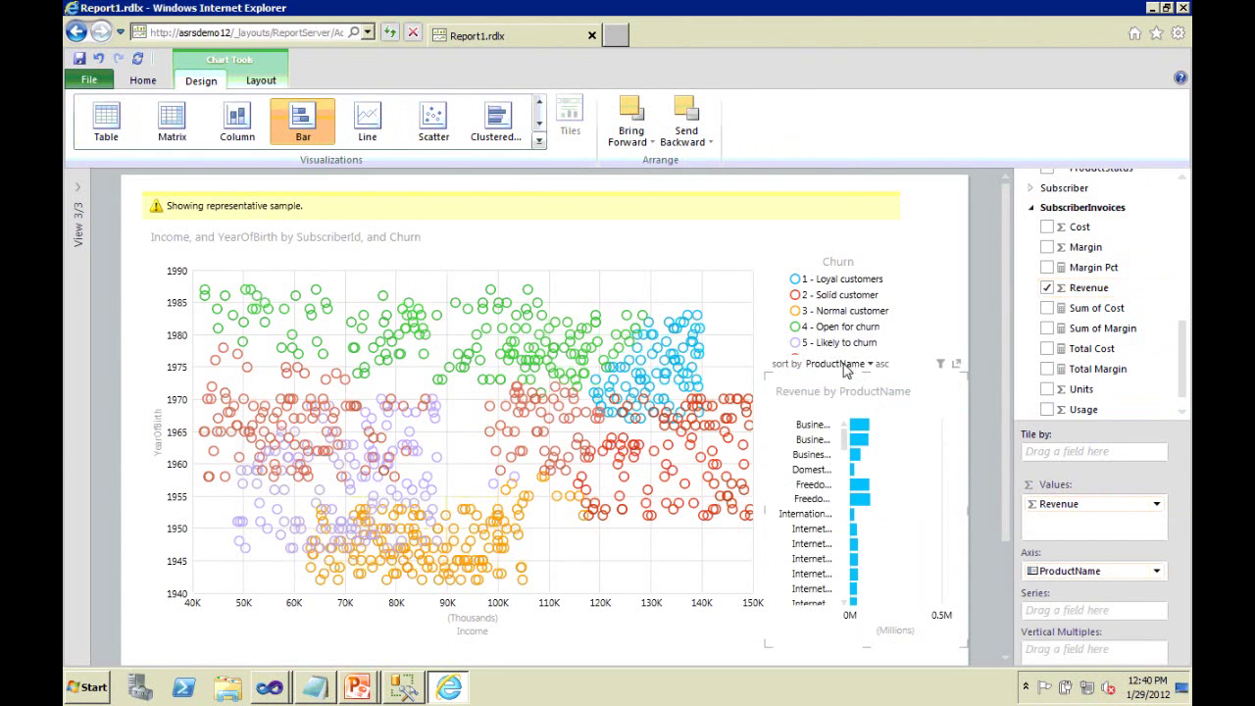
pyautogui.click(841, 363)
pyautogui.click(863, 364)
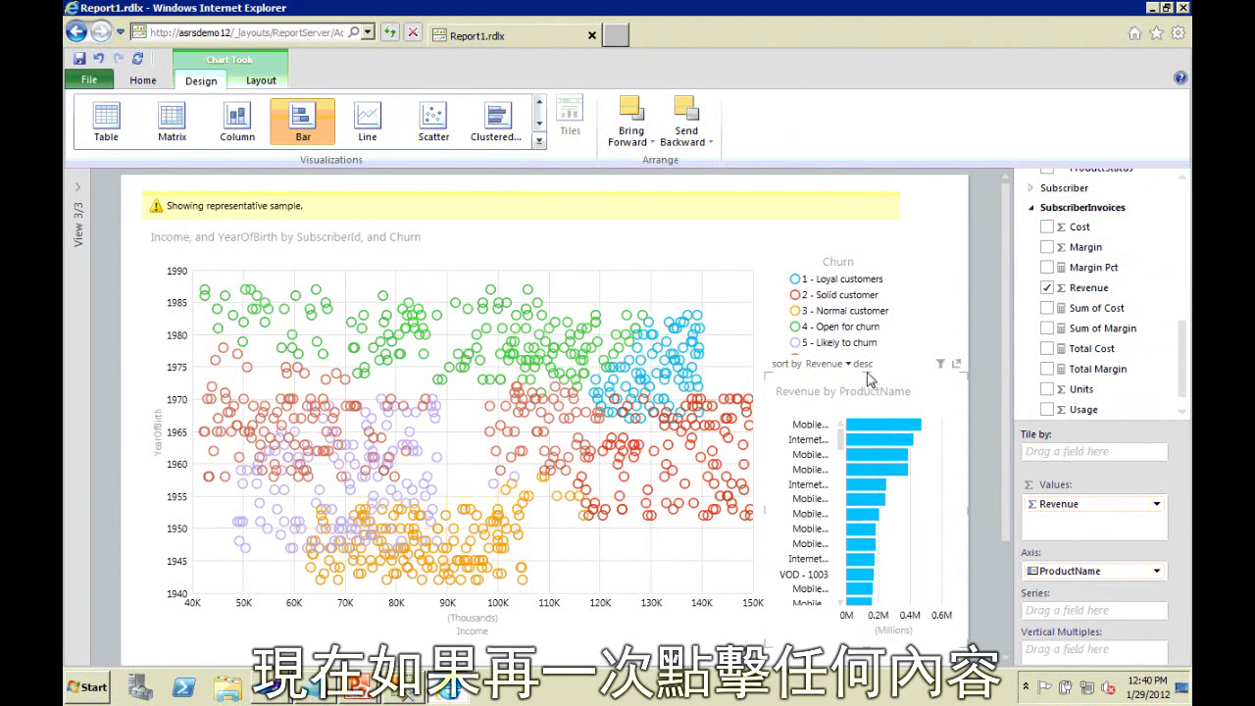
# Highlight Loyal customers and Solid customer in turn to compare their revenue by product, and clear the highlight.
pyautogui.click(935, 317)
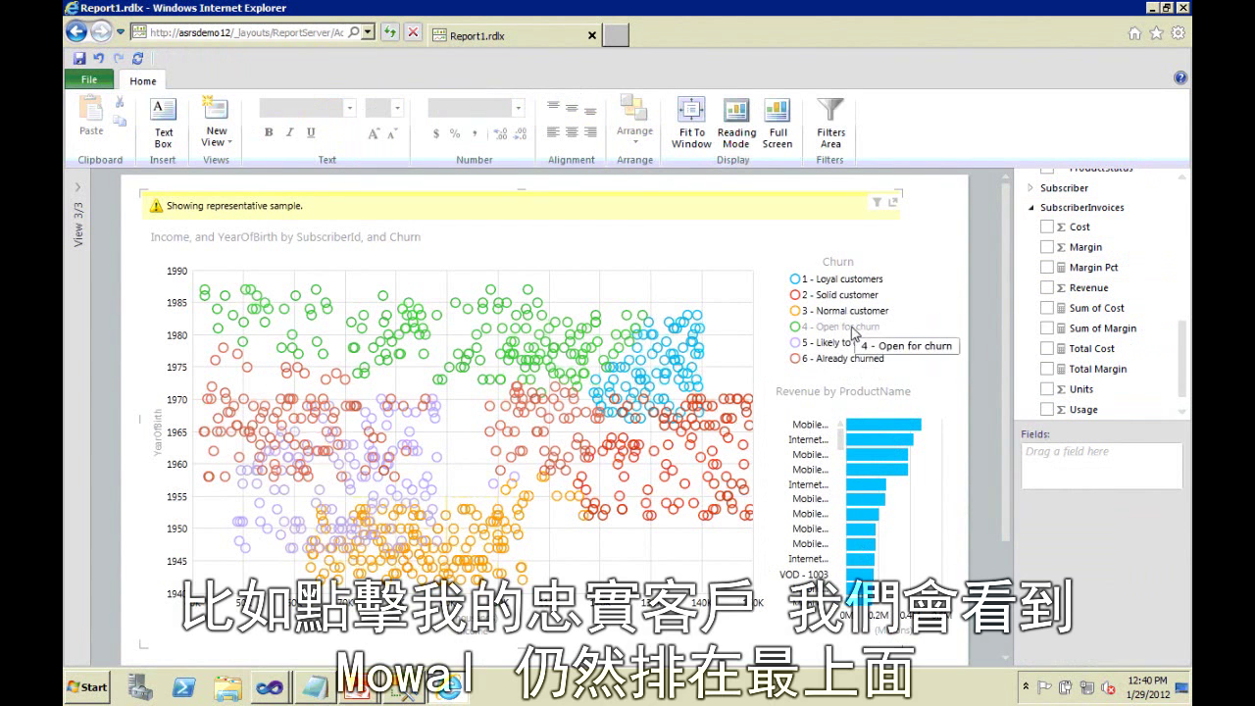
pyautogui.click(843, 279)
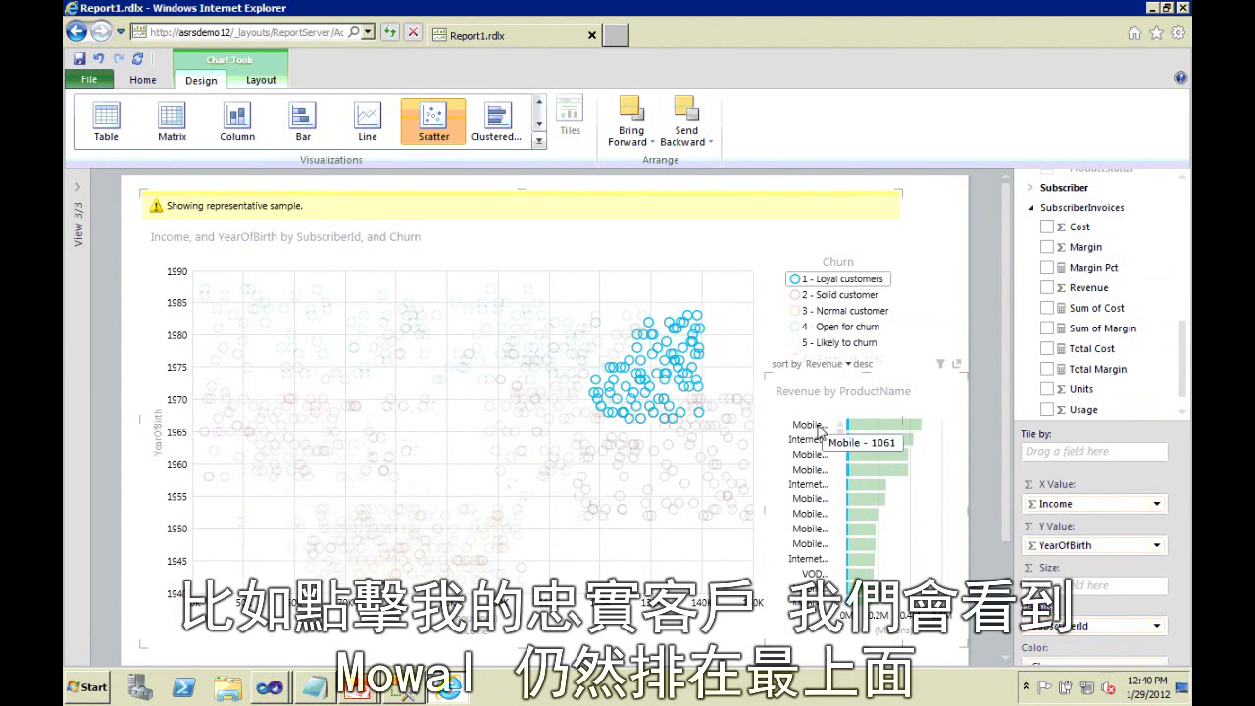
pyautogui.moveTo(817, 438)
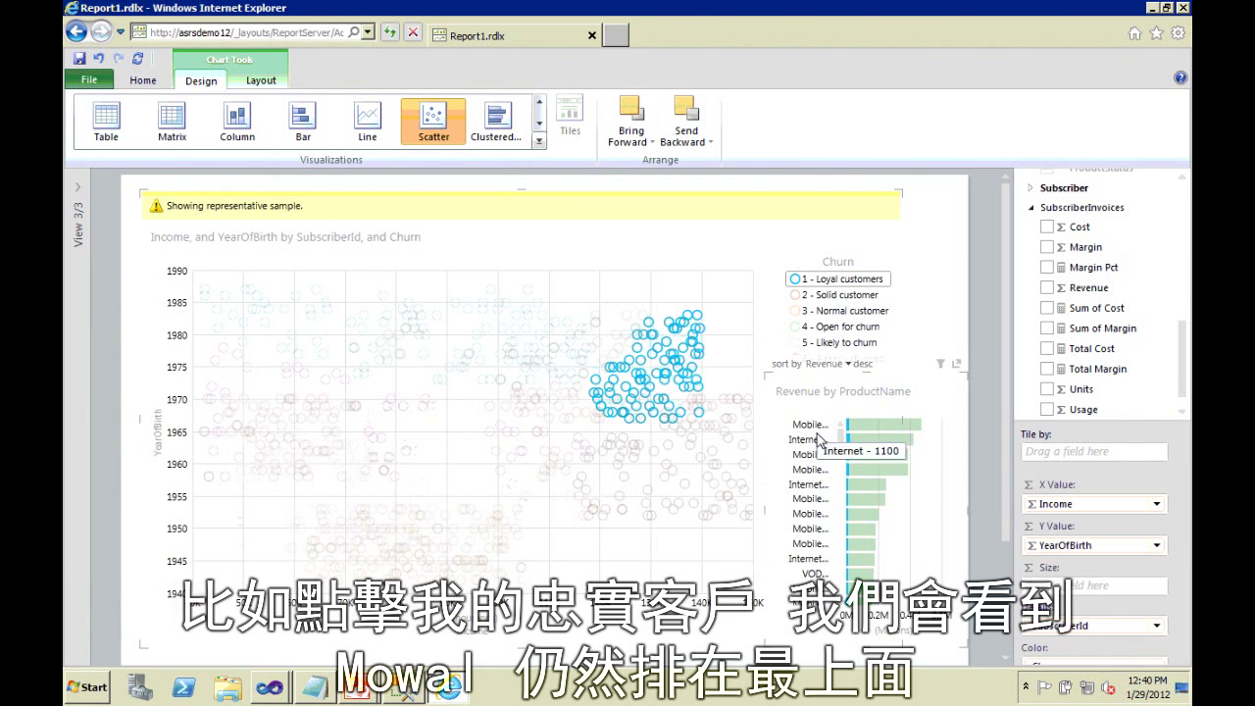
pyautogui.click(838, 296)
pyautogui.moveTo(843, 432)
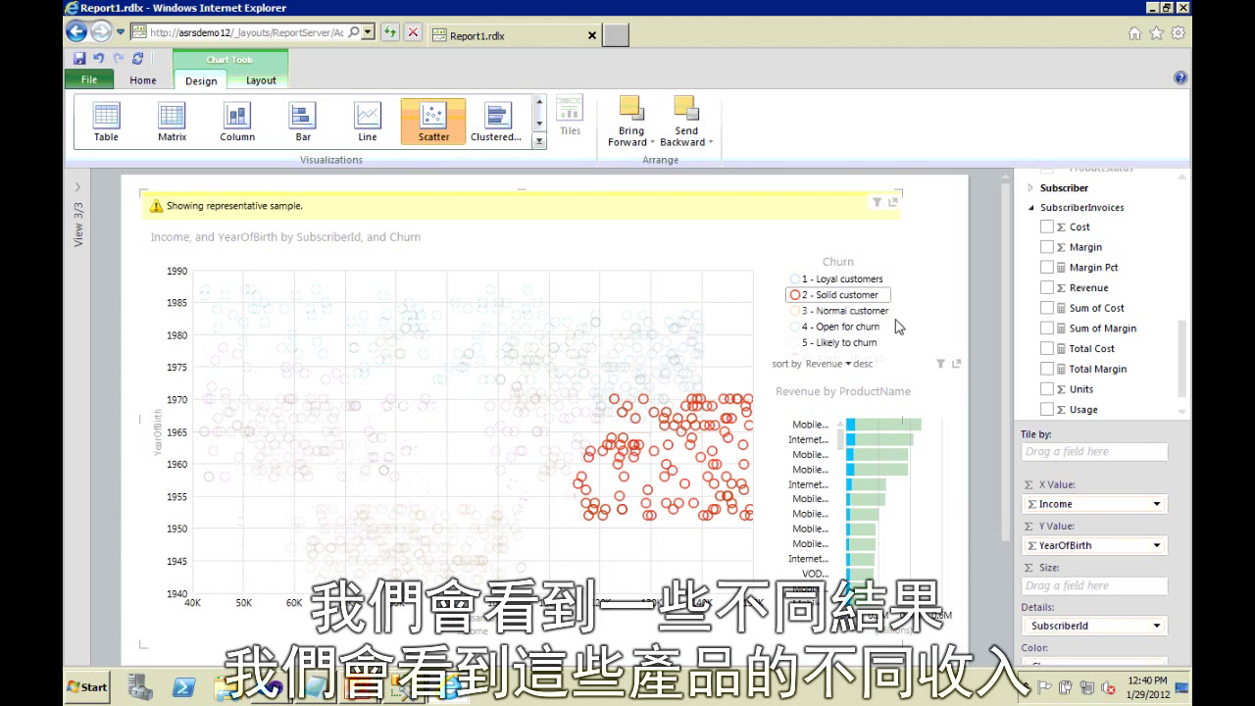
pyautogui.click(719, 293)
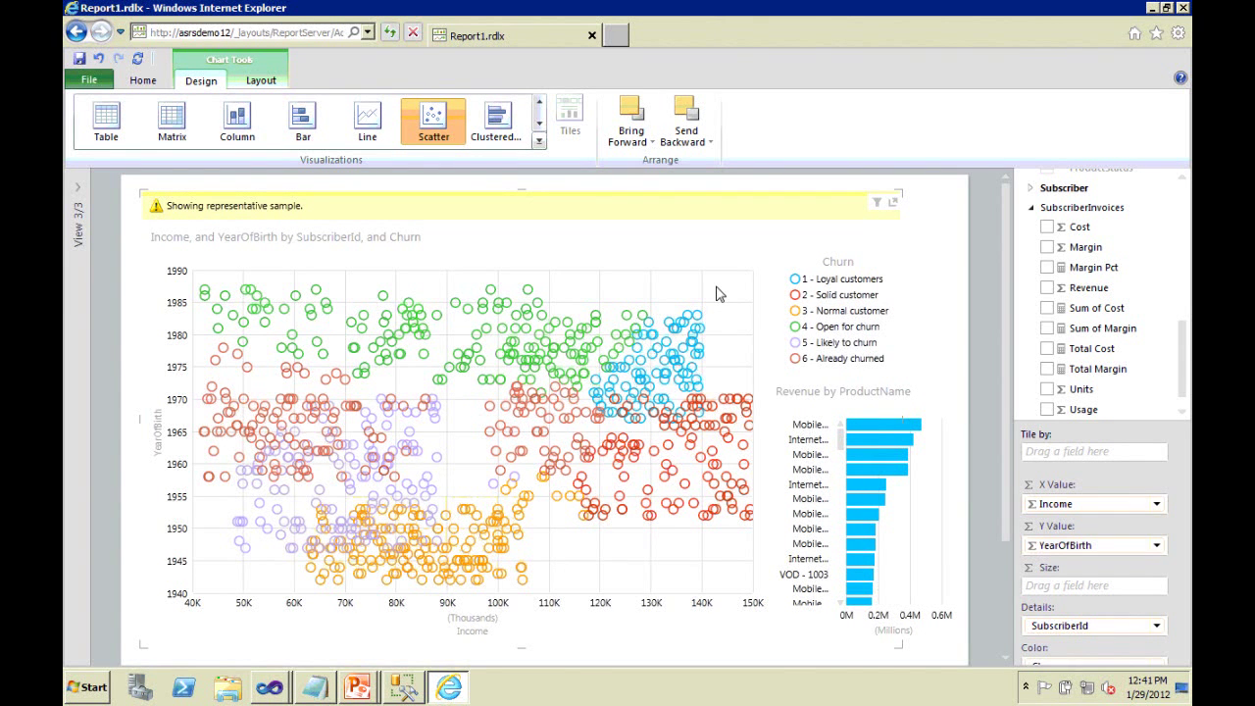
# Leave the report for the Shared Documents library and open the PowerPivot Gallery.
pyautogui.click(74, 34)
pyautogui.click(563, 357)
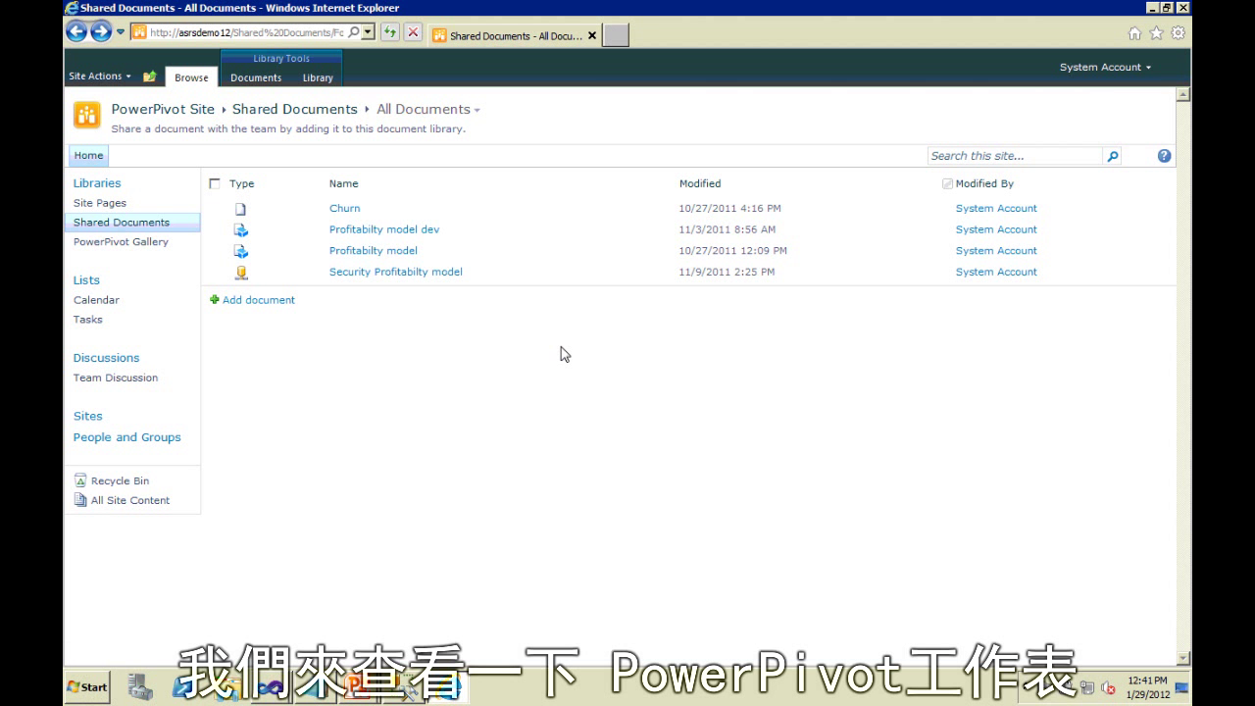
pyautogui.click(162, 242)
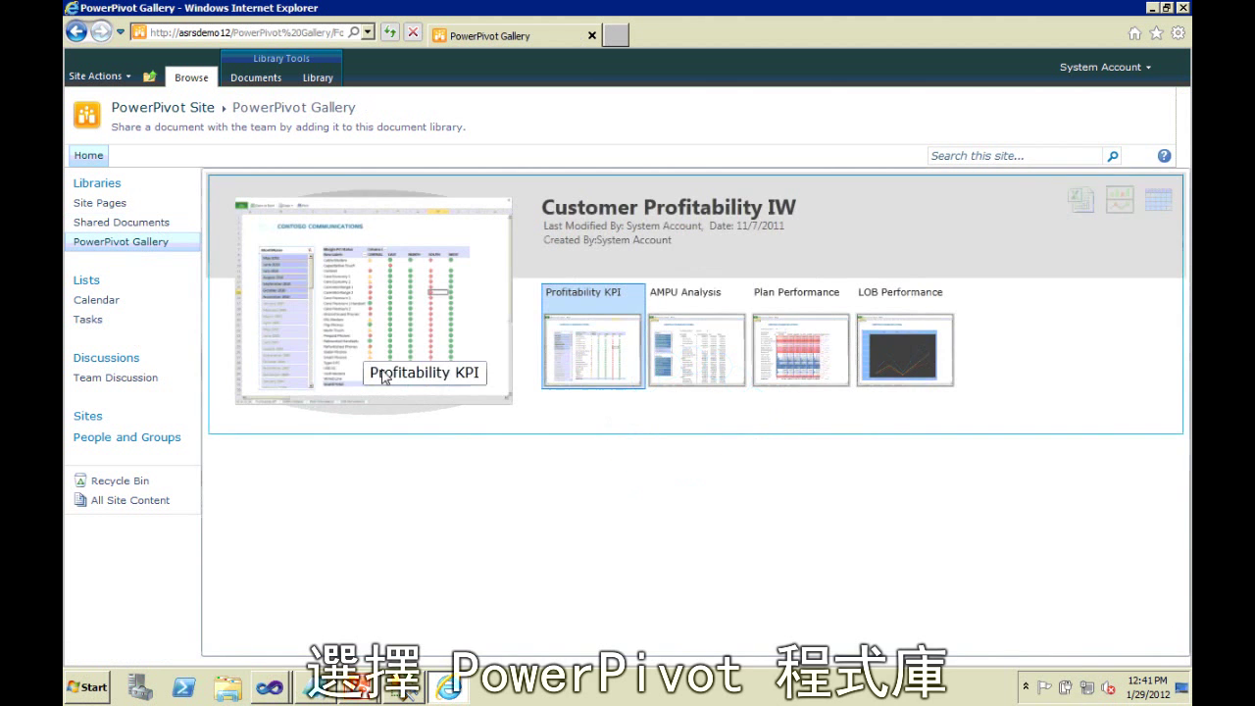
# Open the Customer Profitability IW workbook and view its AMPU Analysis and Plan Performance sheets.
pyautogui.click(367, 294)
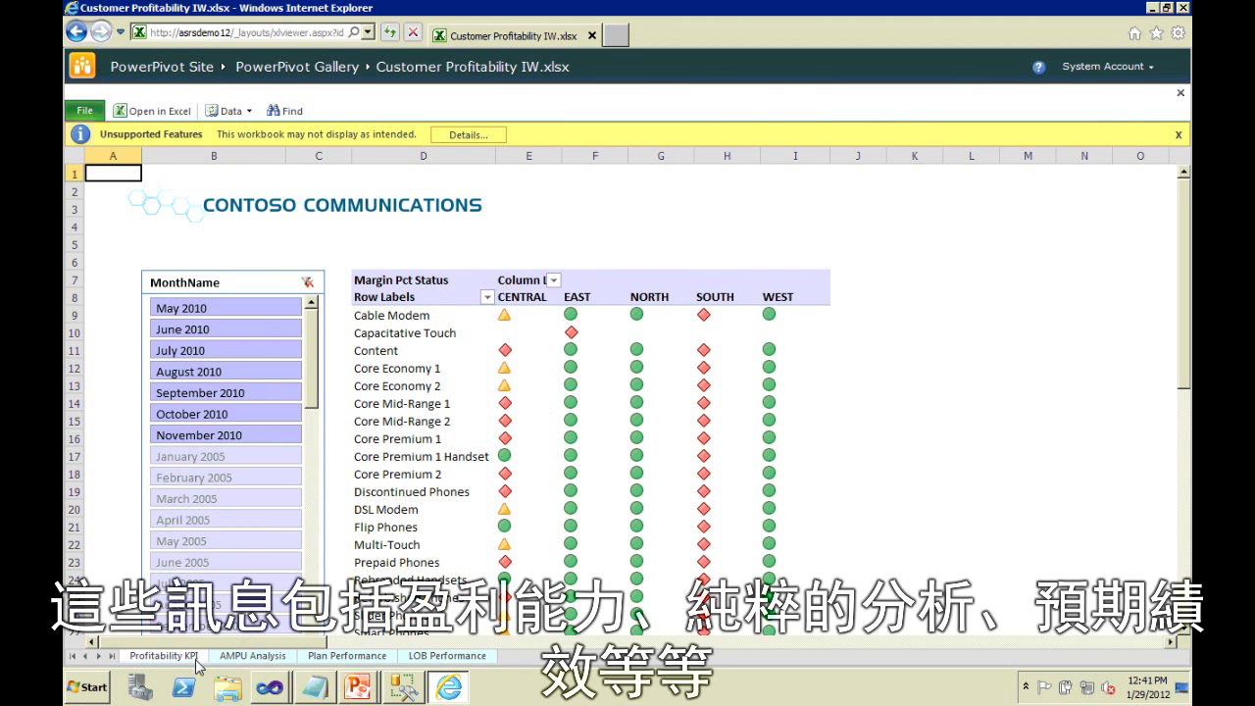
pyautogui.click(247, 657)
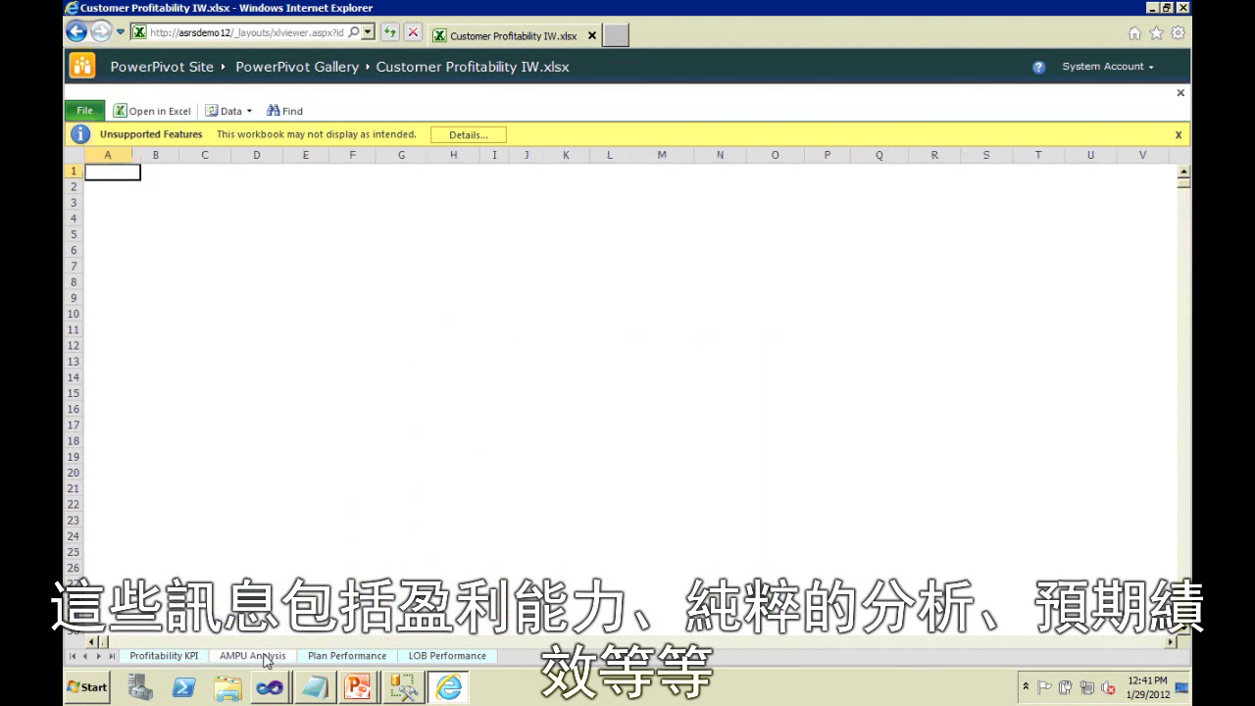
pyautogui.click(335, 657)
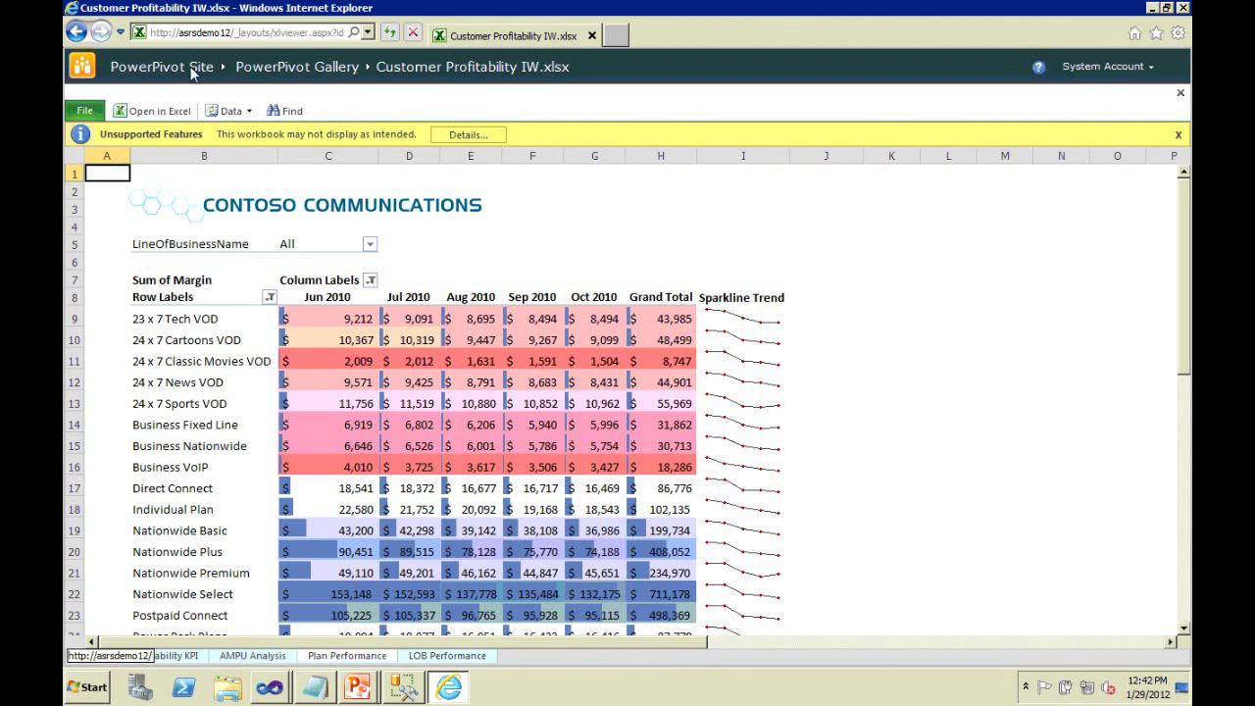
# Return to the PowerPivot Gallery, create a Power View report from the Customer Profitability IW workbook, and turn off Fit To Window.
pyautogui.click(161, 67)
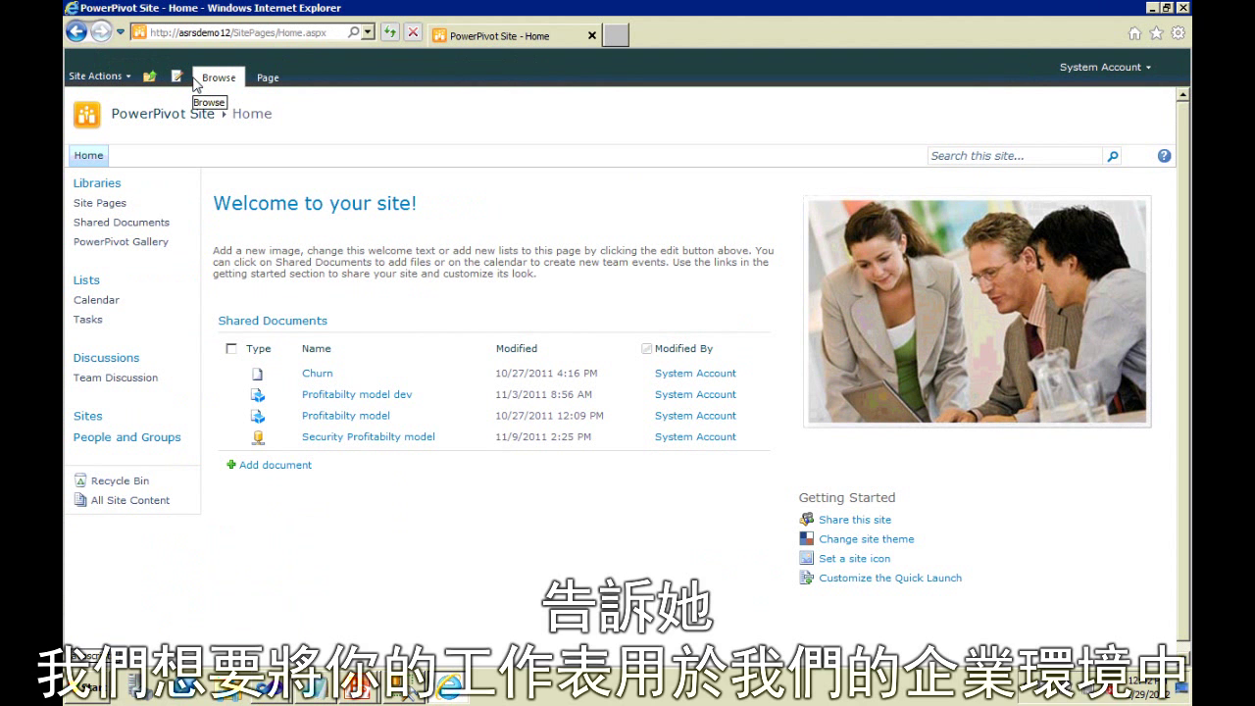
pyautogui.click(171, 243)
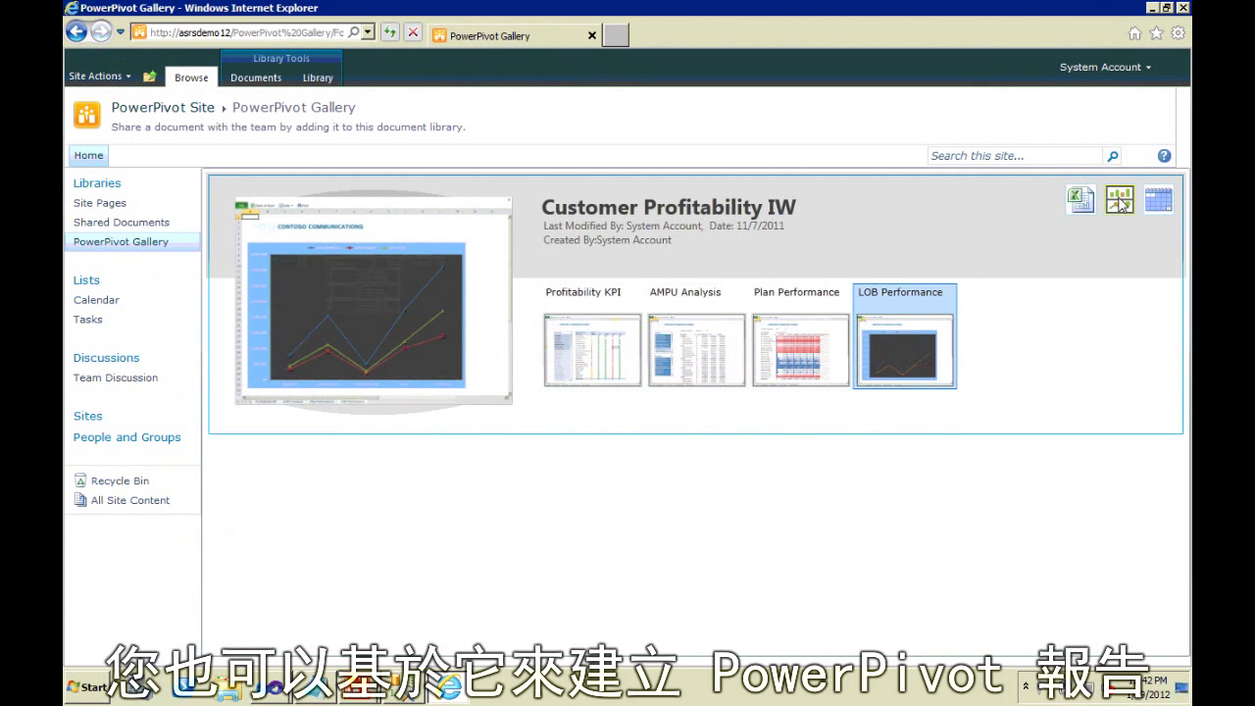
pyautogui.click(1121, 203)
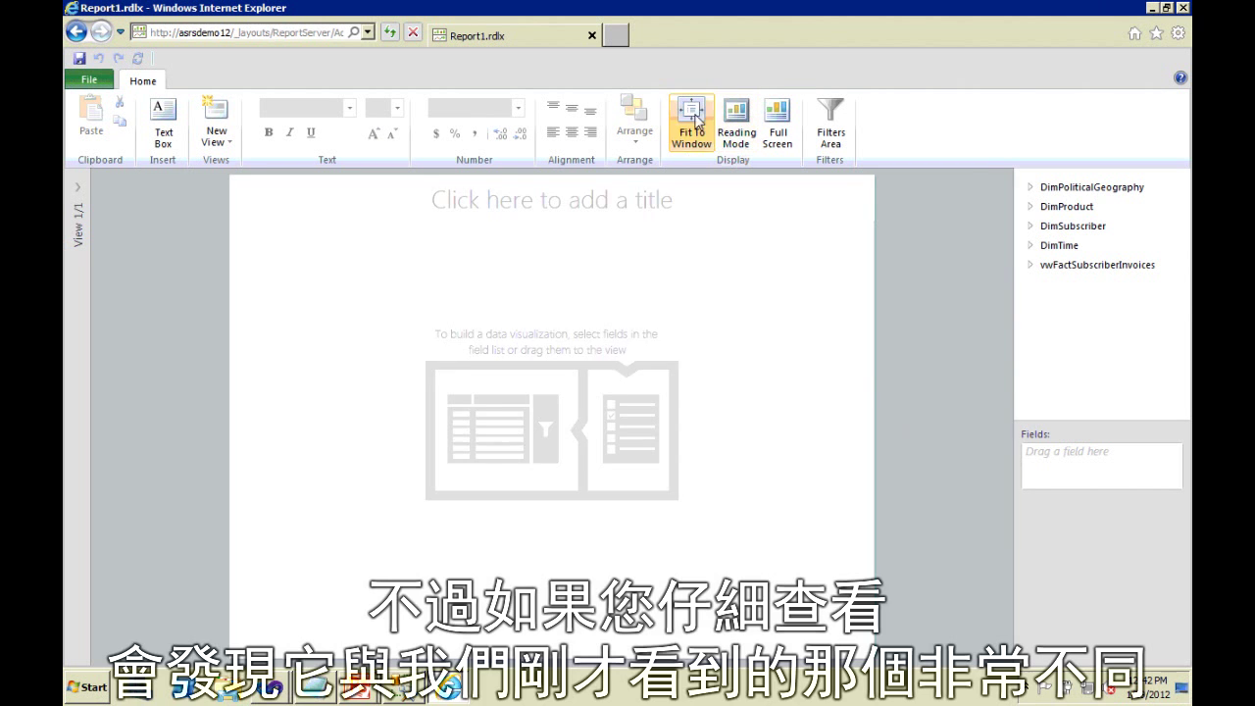
pyautogui.click(700, 123)
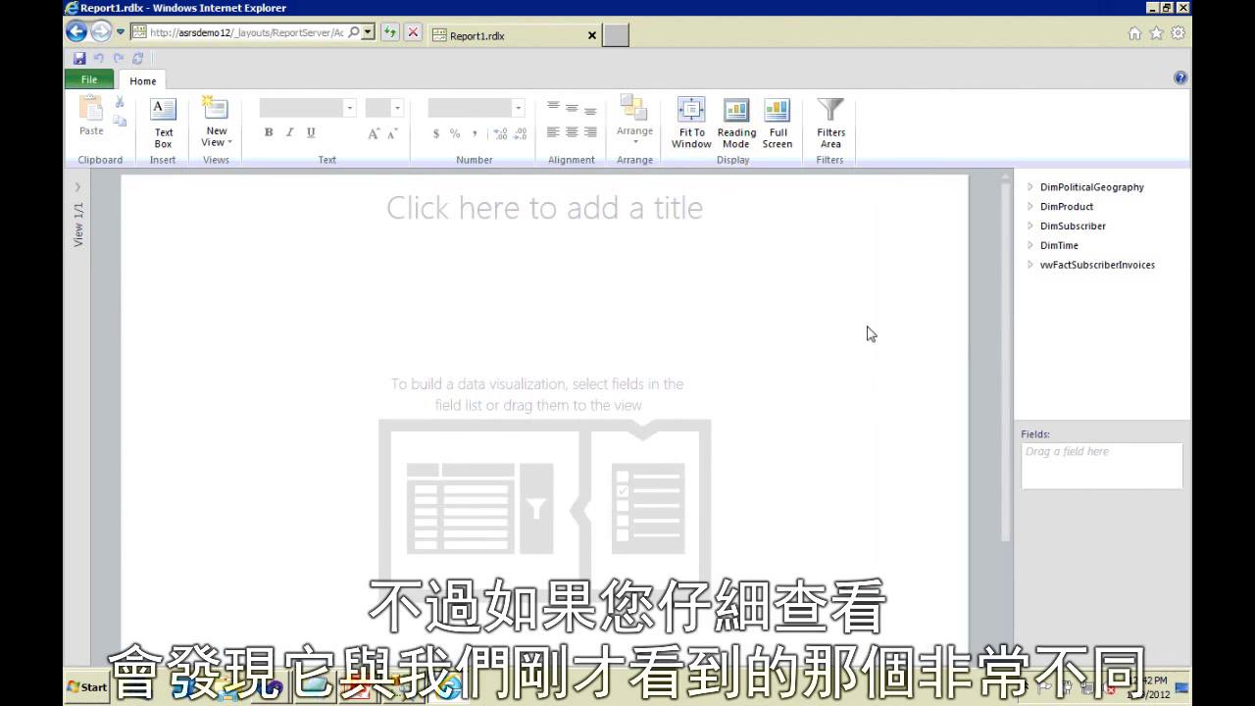
# Build a trial table of ProductName from the DimProduct fields and delete it from the view.
pyautogui.click(1067, 206)
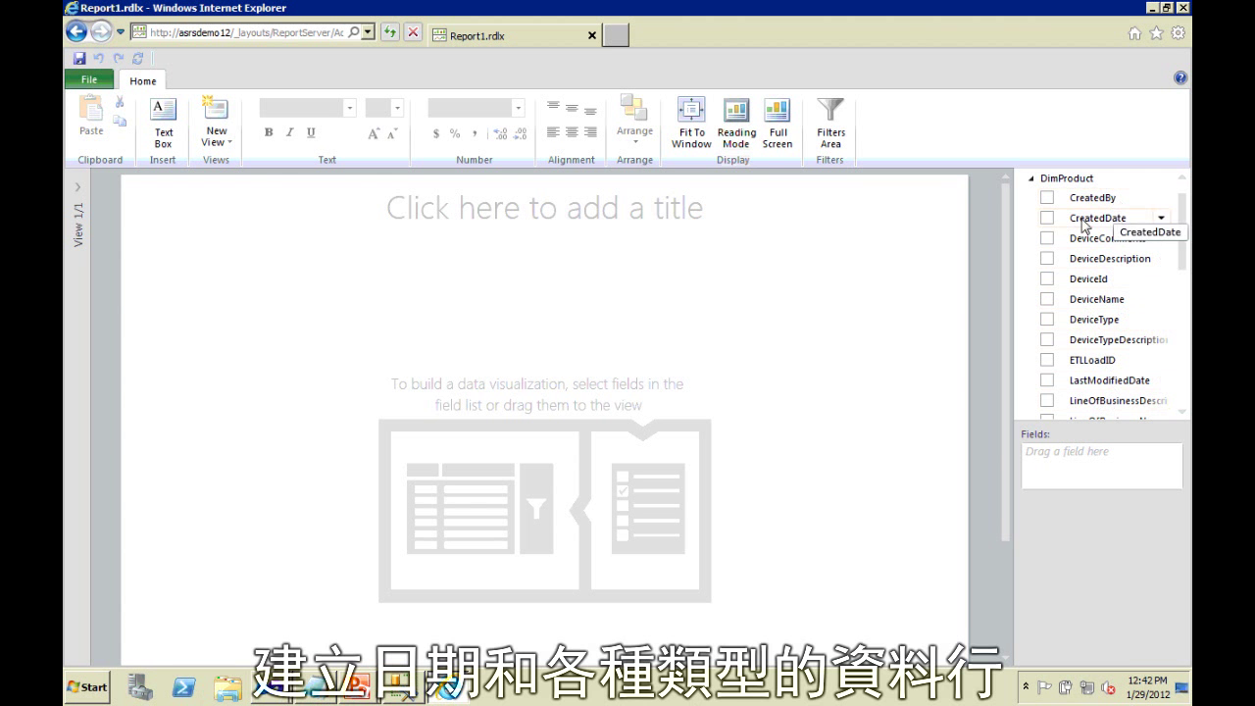
pyautogui.scroll(-4, 1132, 329)
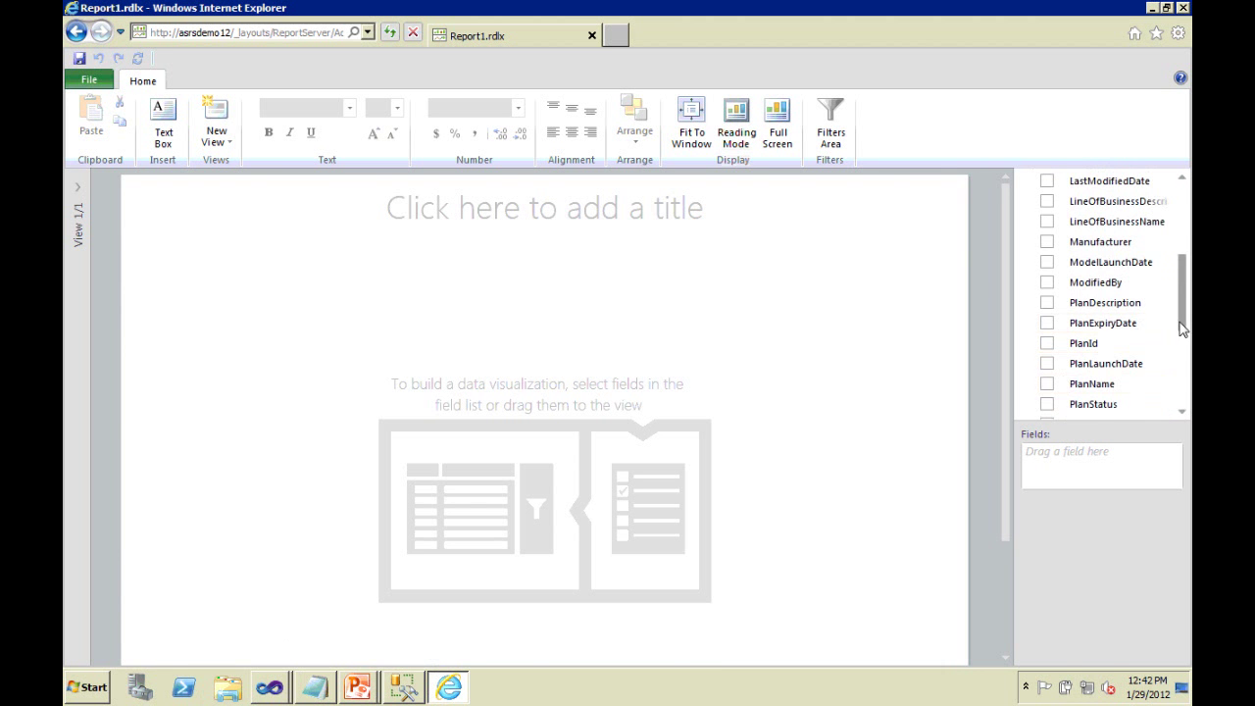
pyautogui.scroll(-2, 1138, 314)
pyautogui.scroll(3, 1158, 243)
pyautogui.scroll(3, 1158, 243)
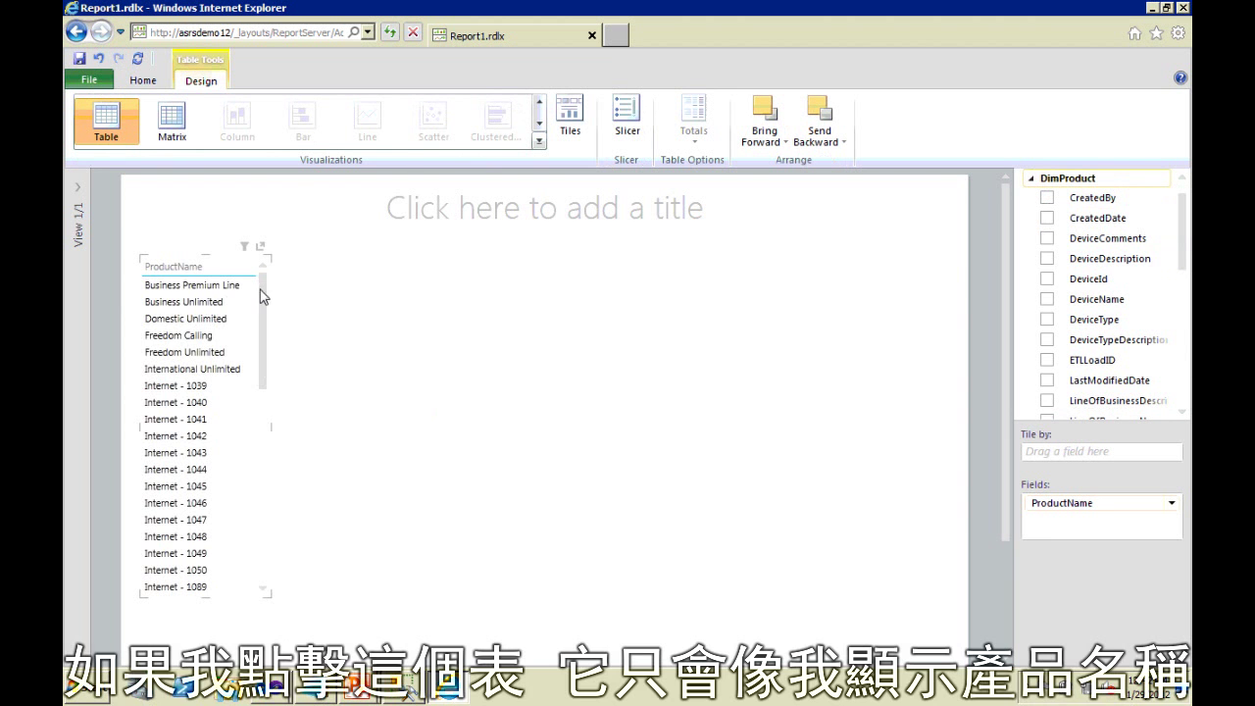
pyautogui.moveTo(261, 291); pyautogui.dragTo(290, 249)
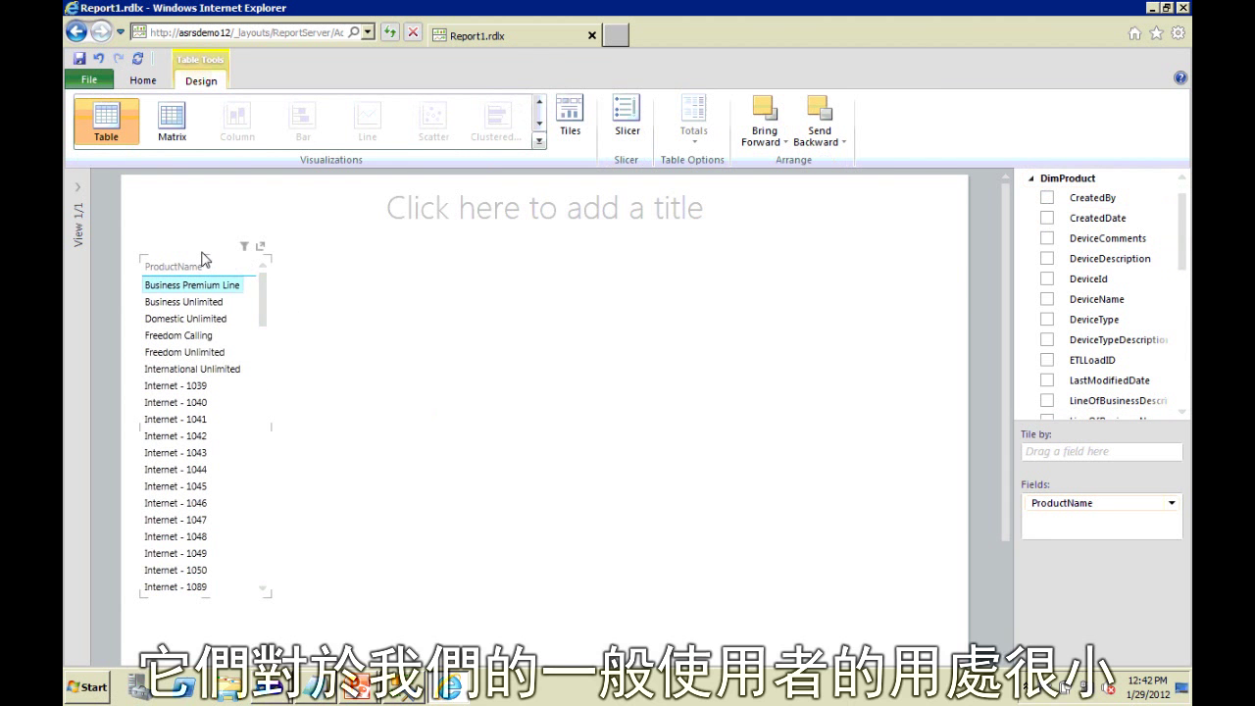
pyautogui.press('Delete')
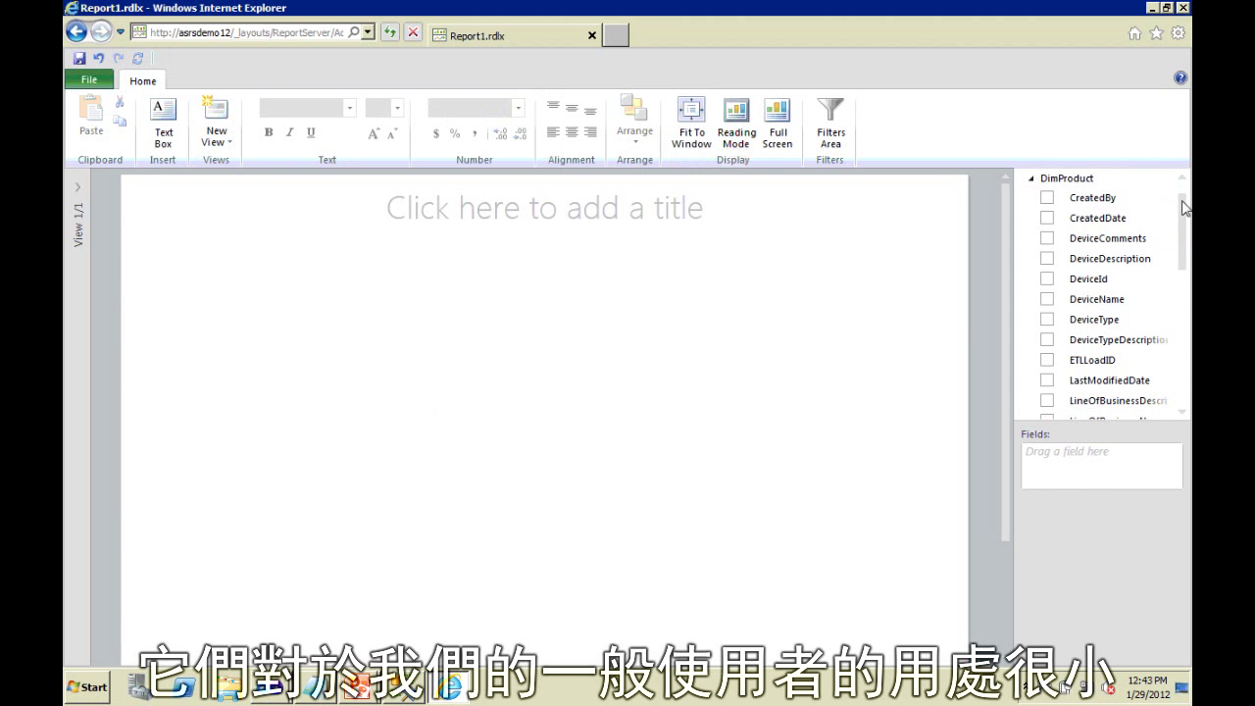
# Collapse the DimProduct fields and leave the report to return to the PowerPivot Gallery.
pyautogui.click(1031, 178)
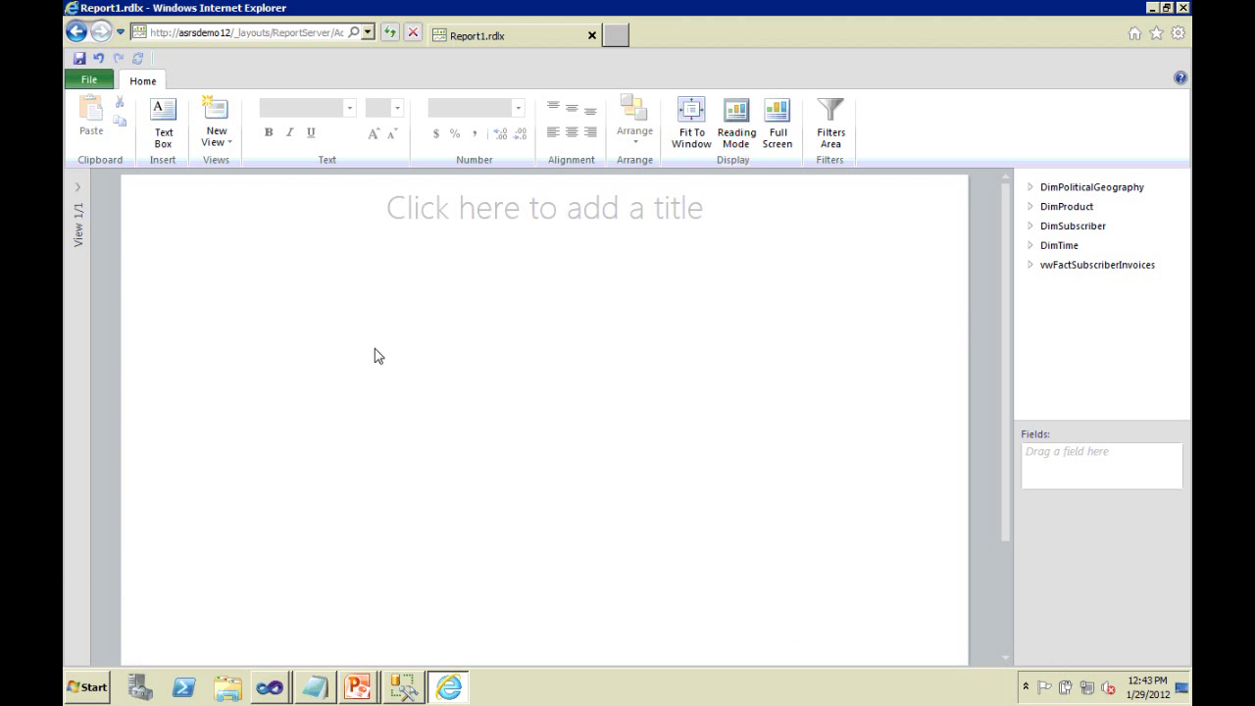
pyautogui.click(77, 31)
pyautogui.click(628, 366)
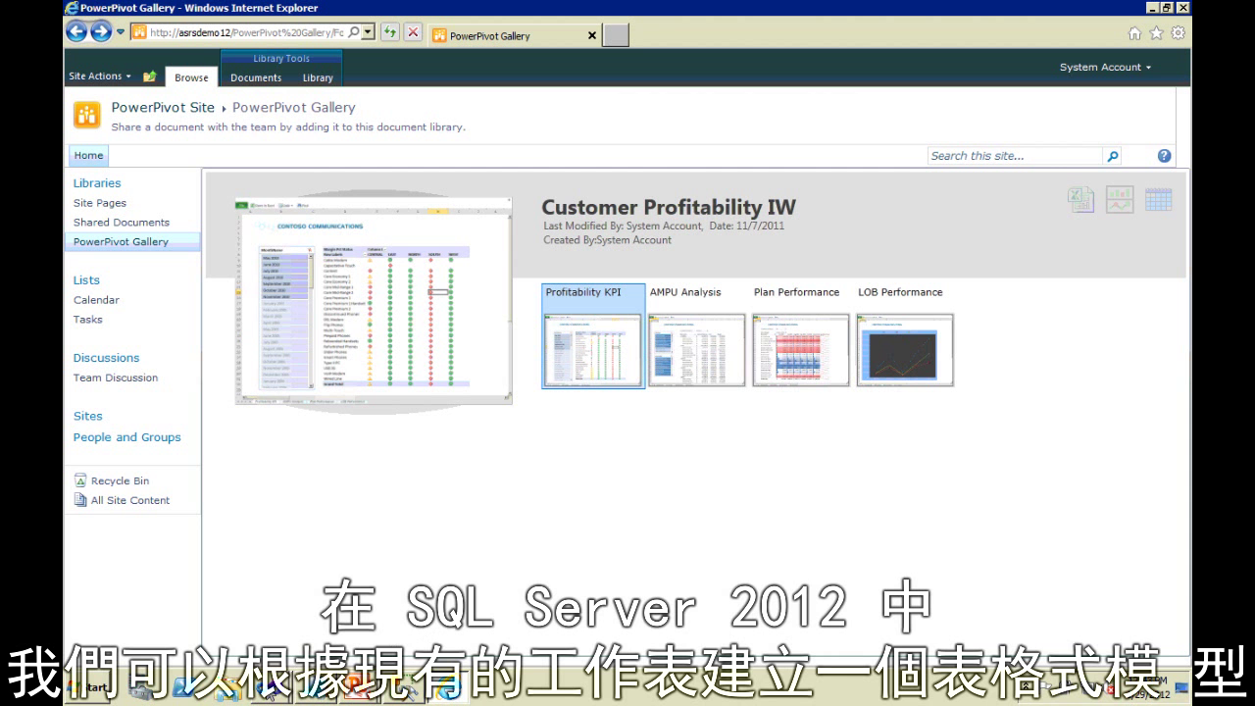
# Launch Visual Studio 2010 and start creating a new project.
pyautogui.click(93, 689)
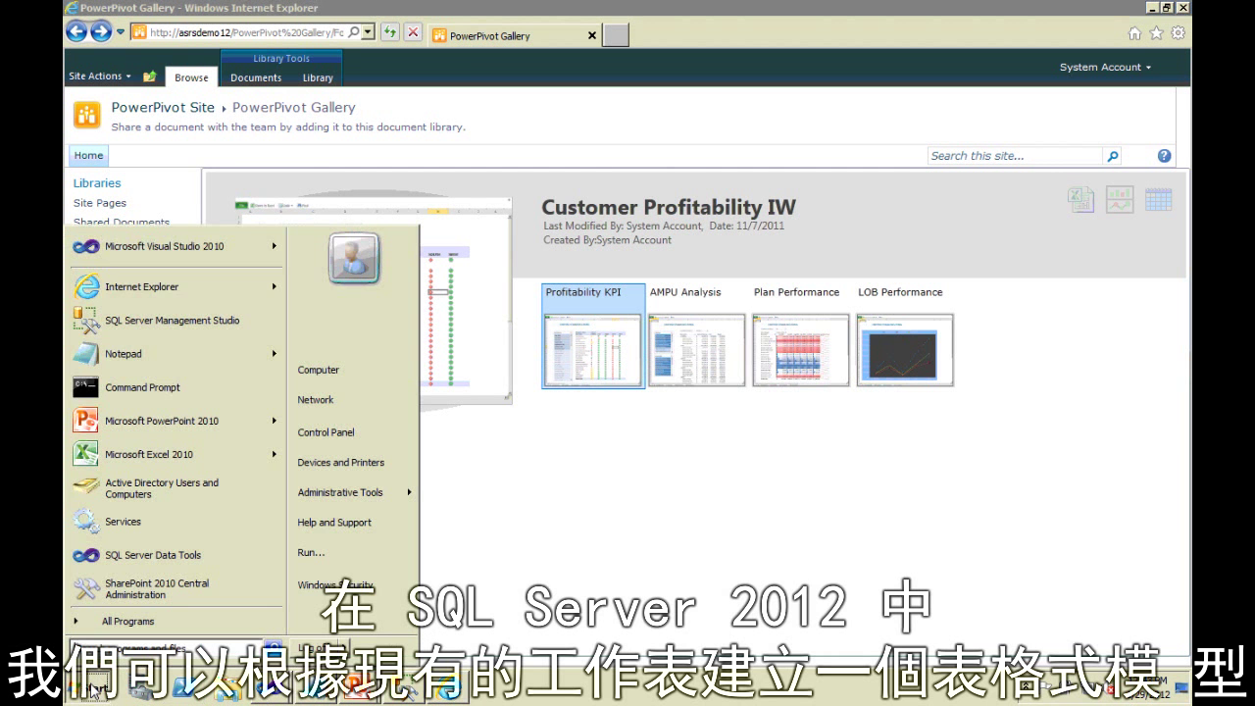
pyautogui.click(145, 253)
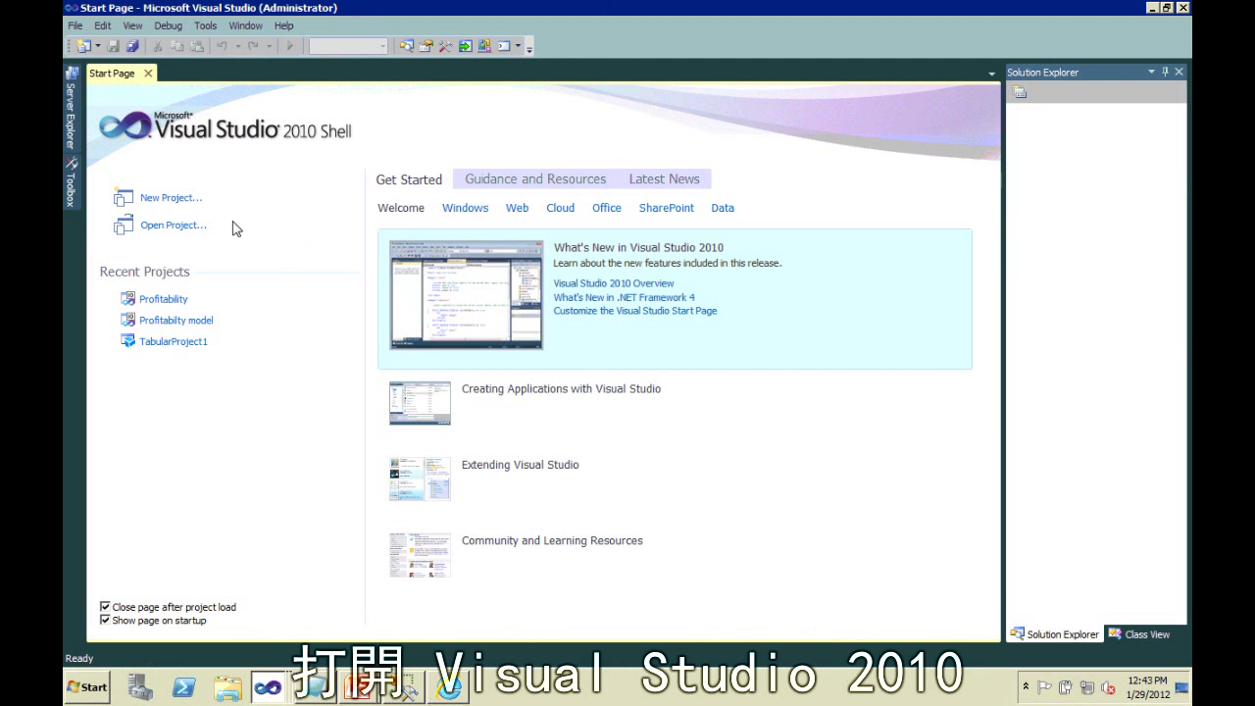
pyautogui.click(160, 200)
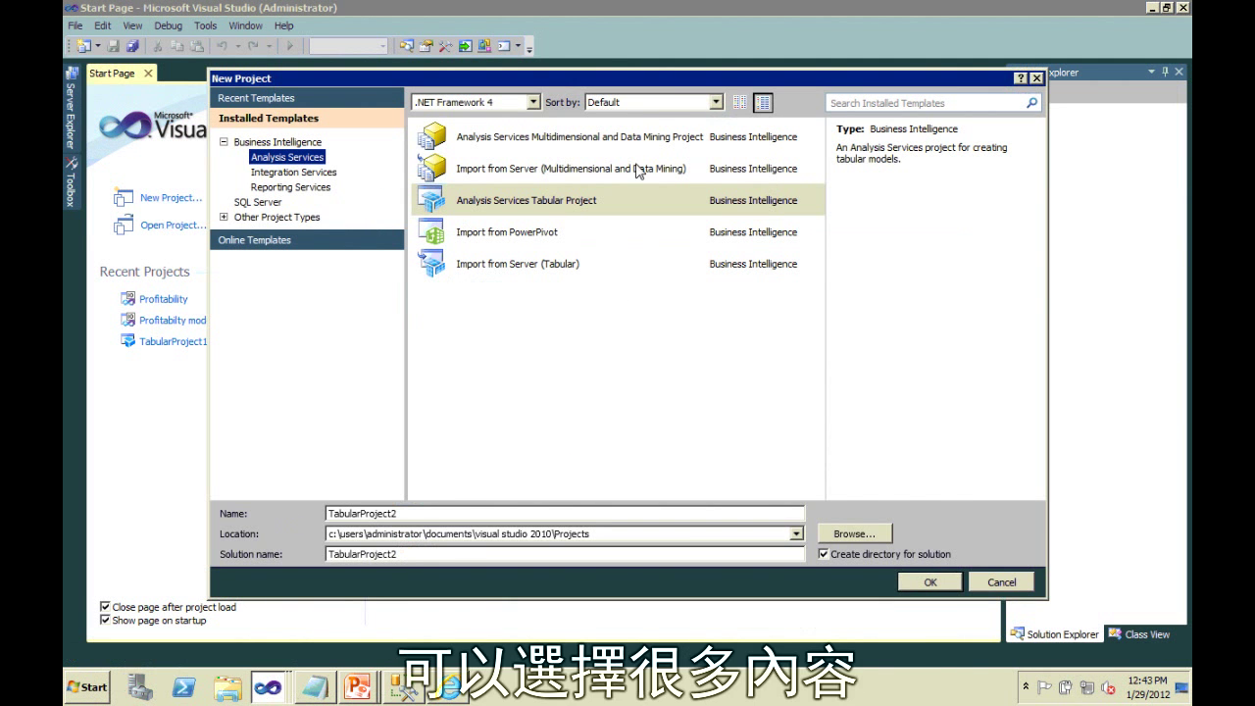
# Review the Analysis Services multidimensional, tabular, server import and PowerPivot import project templates, and close this Visual Studio window without creating a project.
pyautogui.click(520, 145)
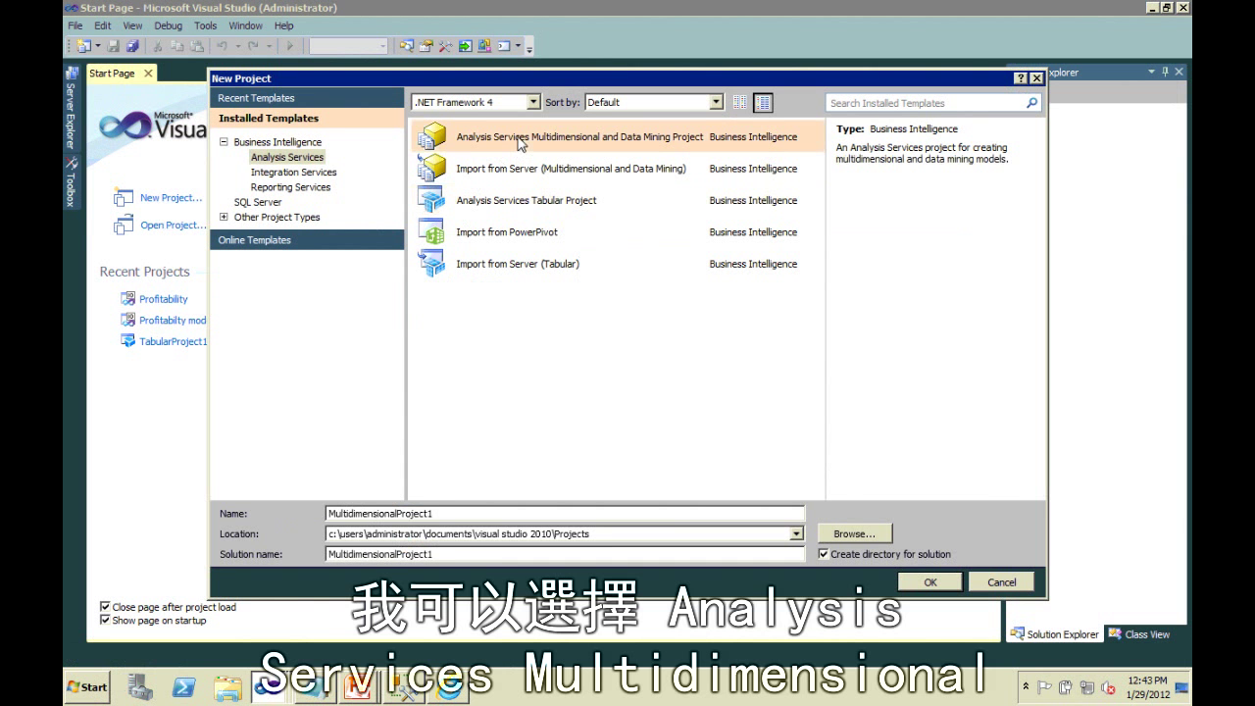
pyautogui.click(556, 177)
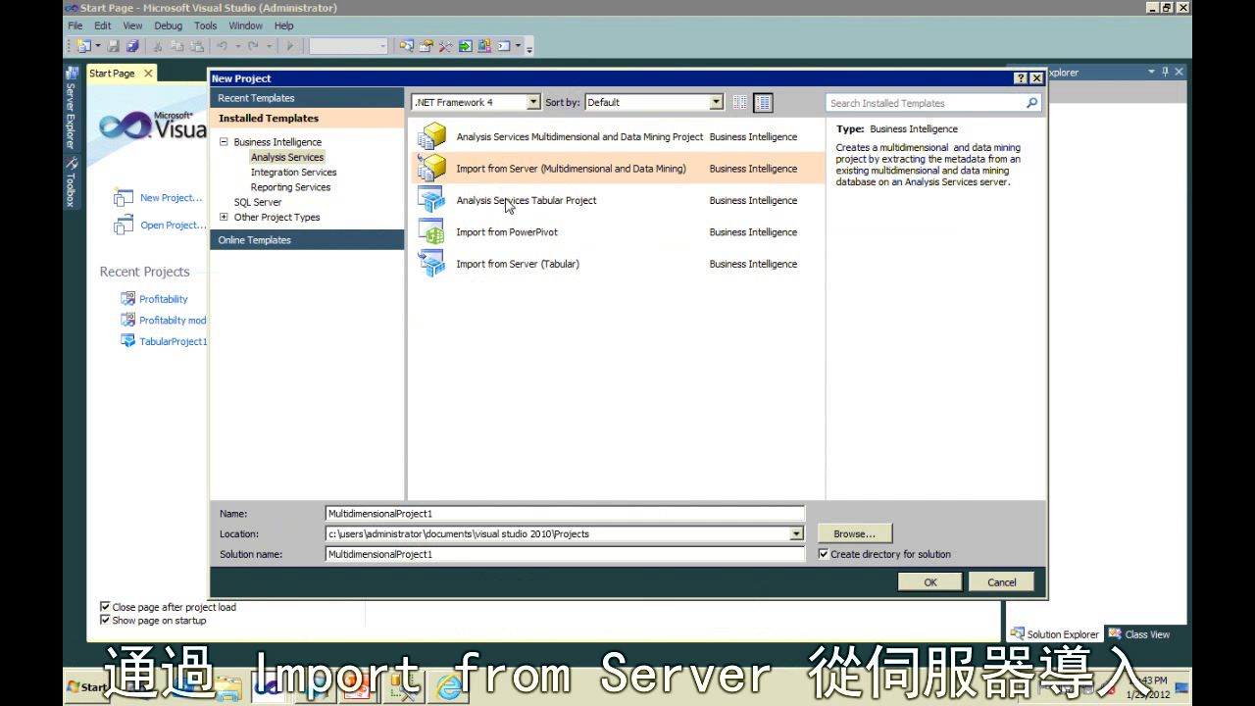
pyautogui.click(530, 201)
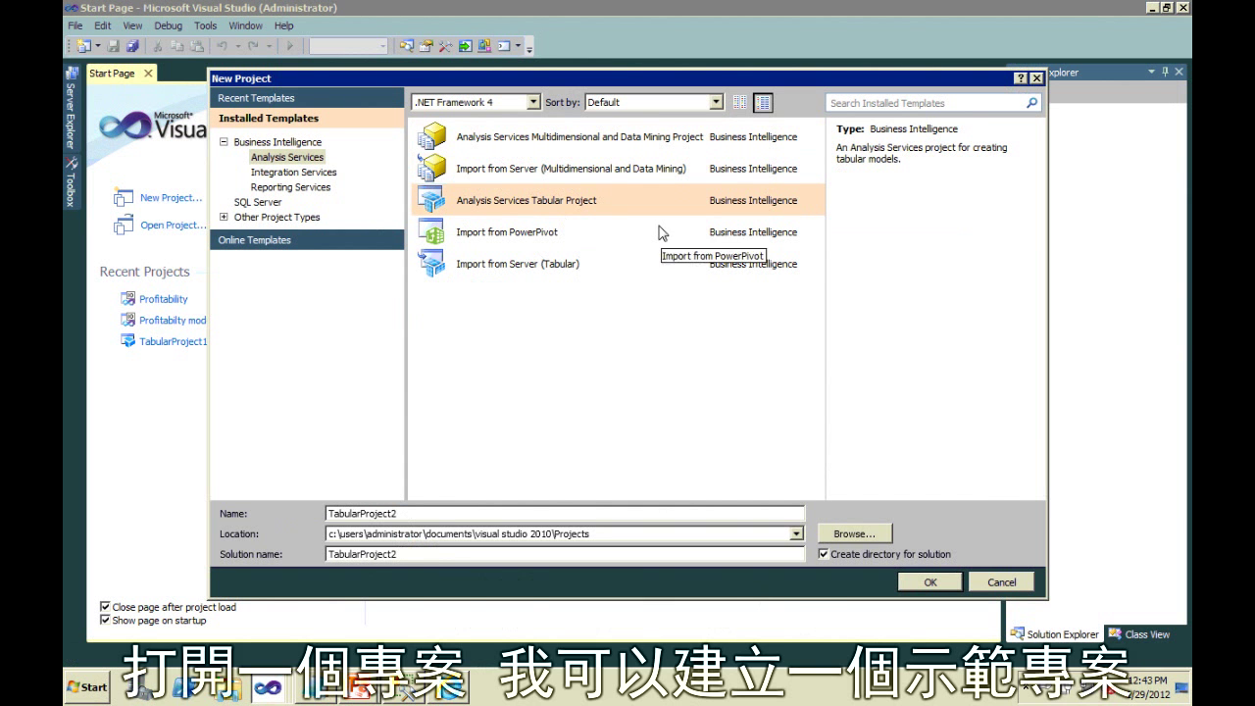
pyautogui.click(490, 266)
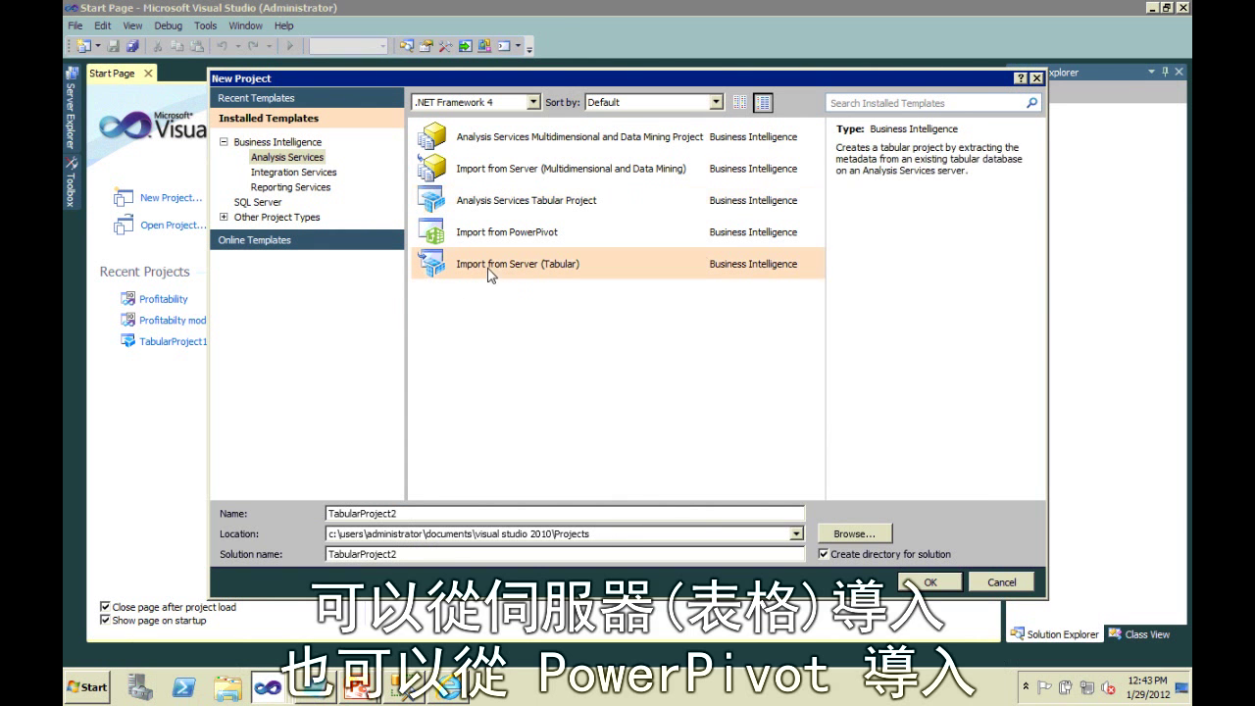
pyautogui.click(564, 236)
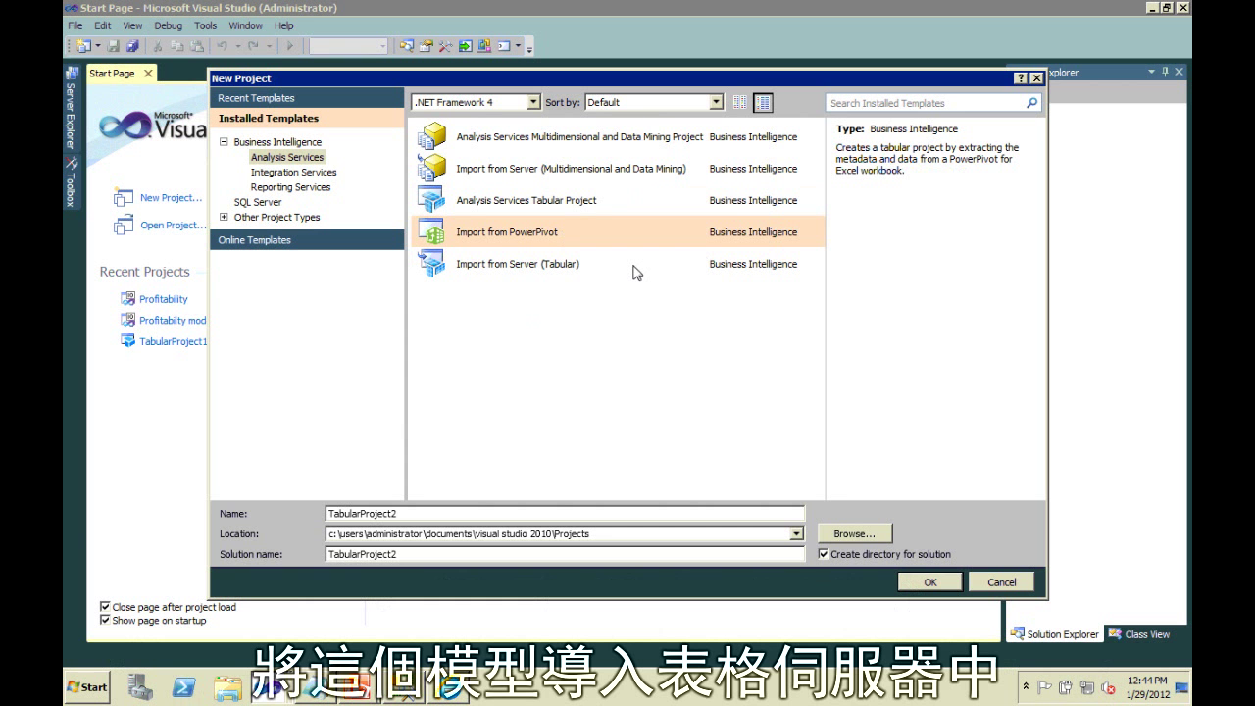
pyautogui.click(991, 583)
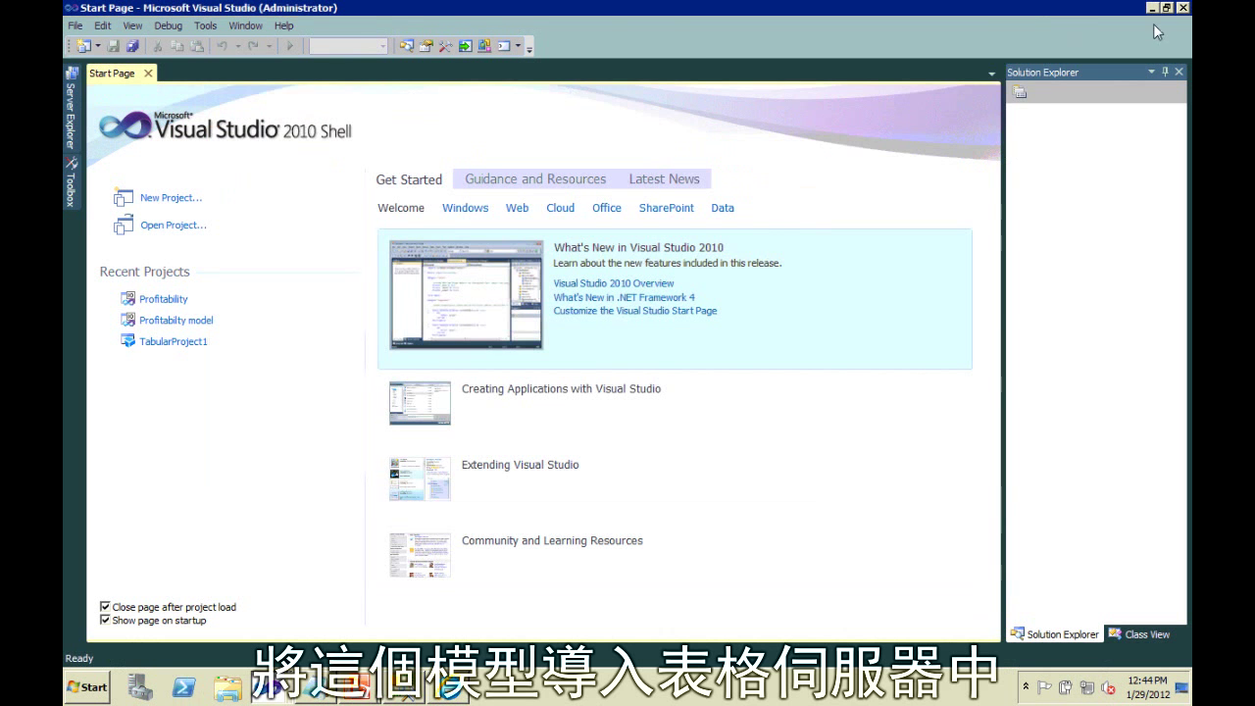
pyautogui.click(1183, 8)
# Switch to the Visual Studio window with the Profitabilty model project and view the DimProduct table's data.
pyautogui.moveTo(269, 687)
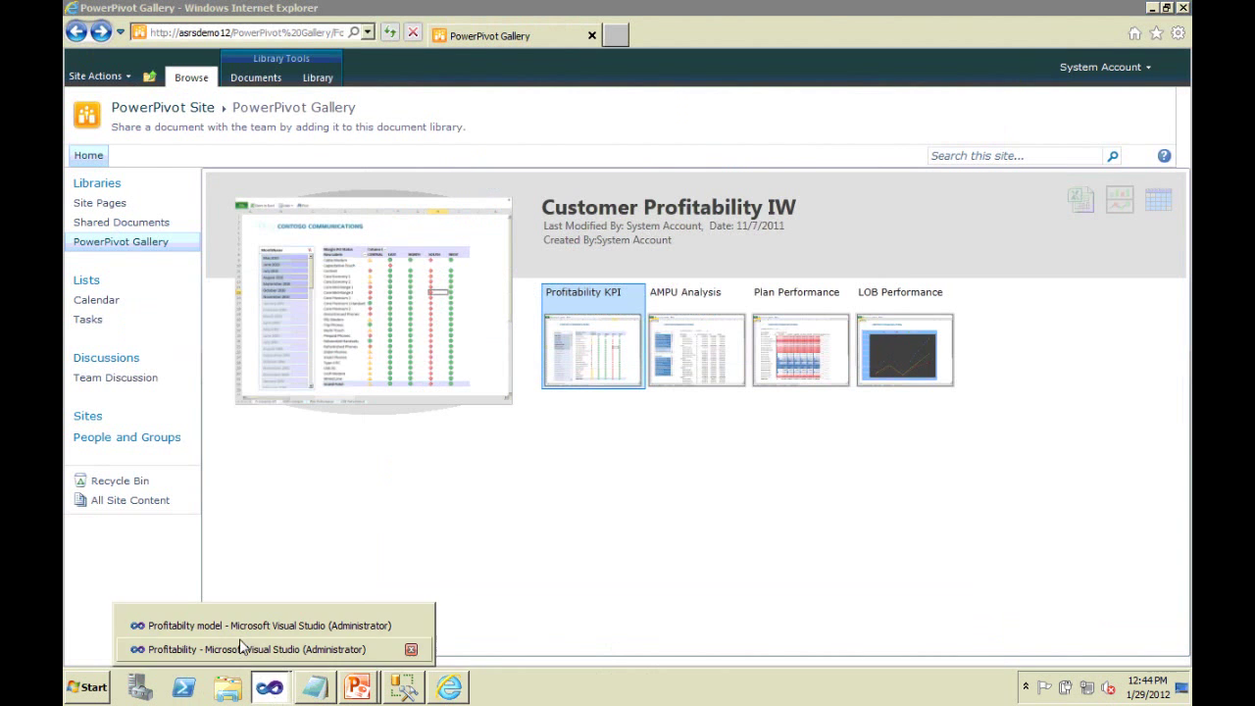
pyautogui.click(241, 626)
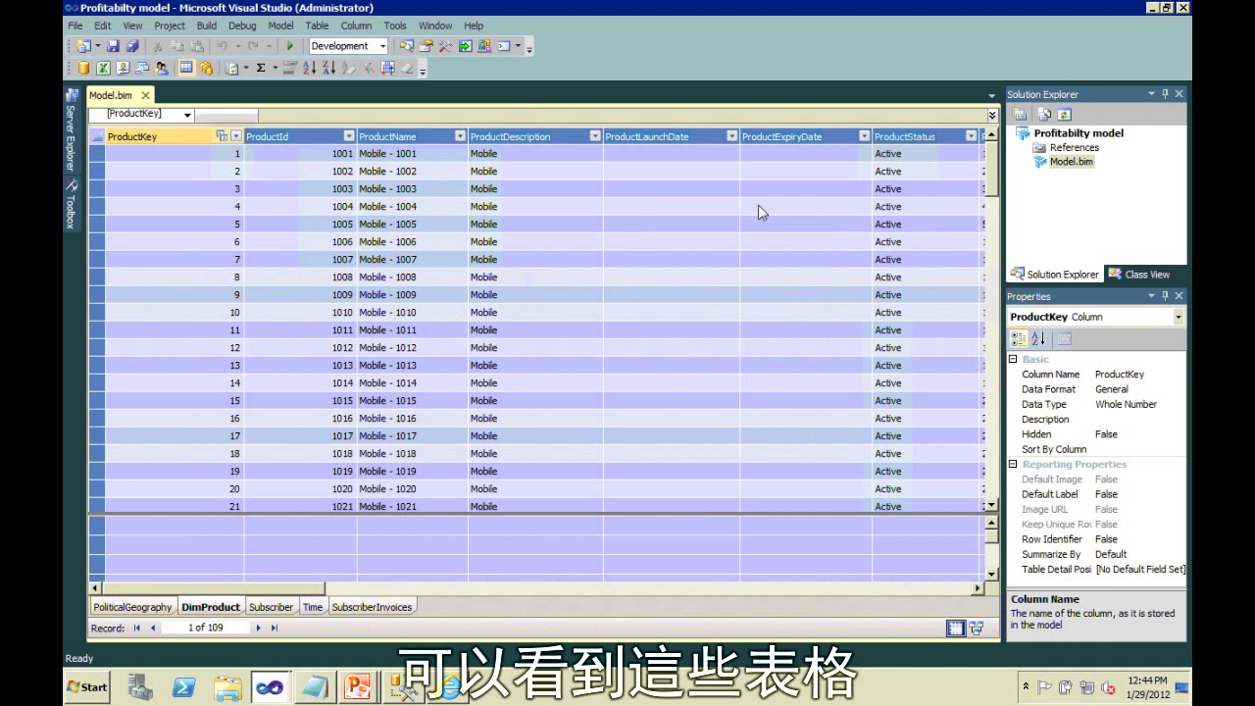
pyautogui.click(269, 607)
pyautogui.click(218, 608)
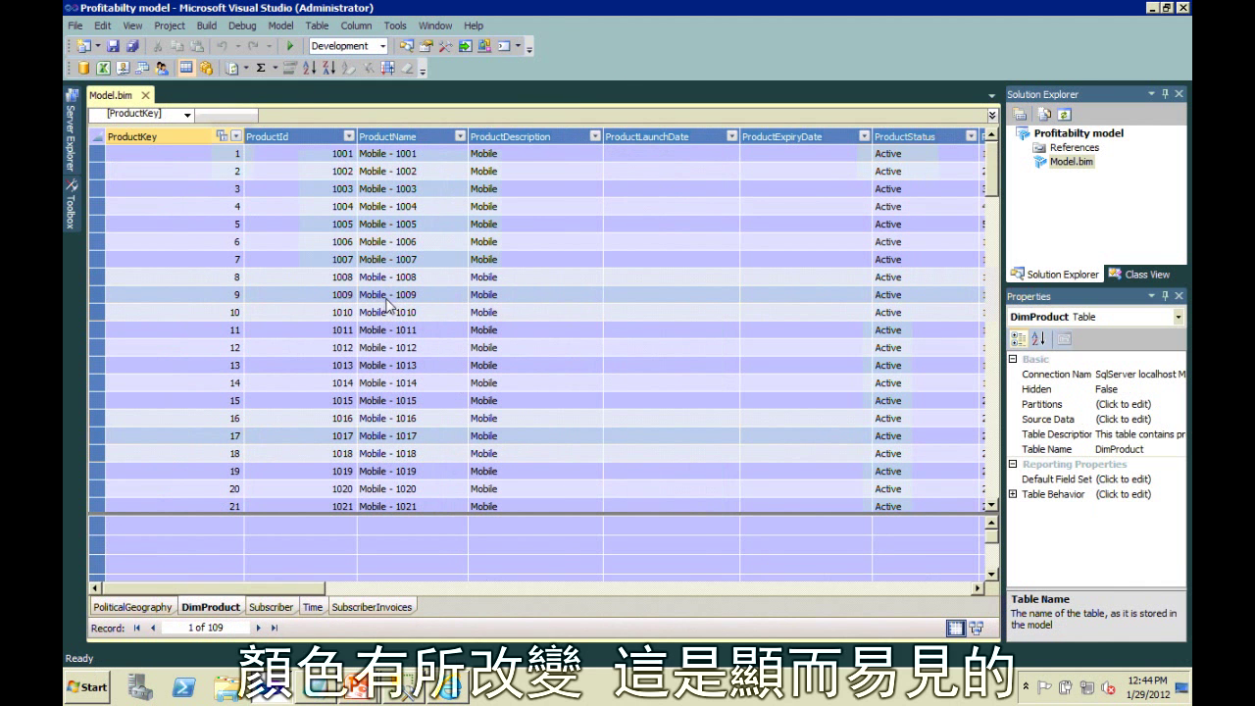
pyautogui.click(516, 368)
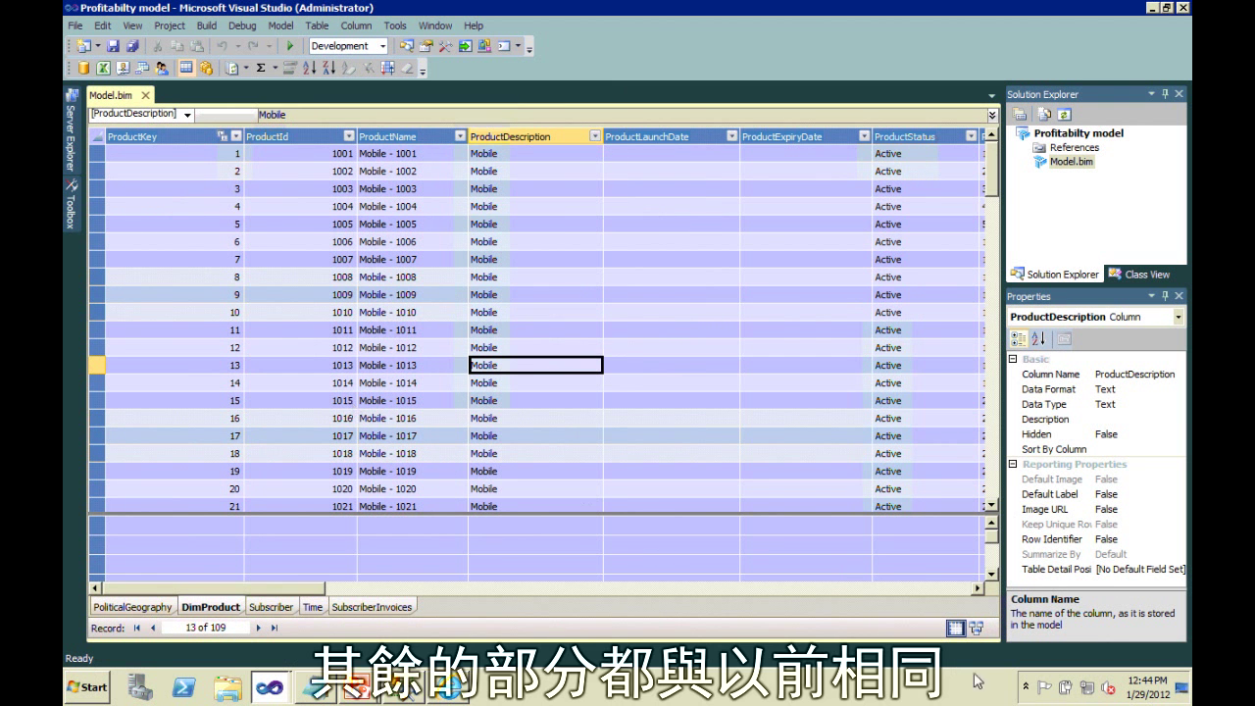
# Examine the model's tables and relationships in the diagram view at 120% zoom, and the Subscriber table in the data view.
pyautogui.click(976, 629)
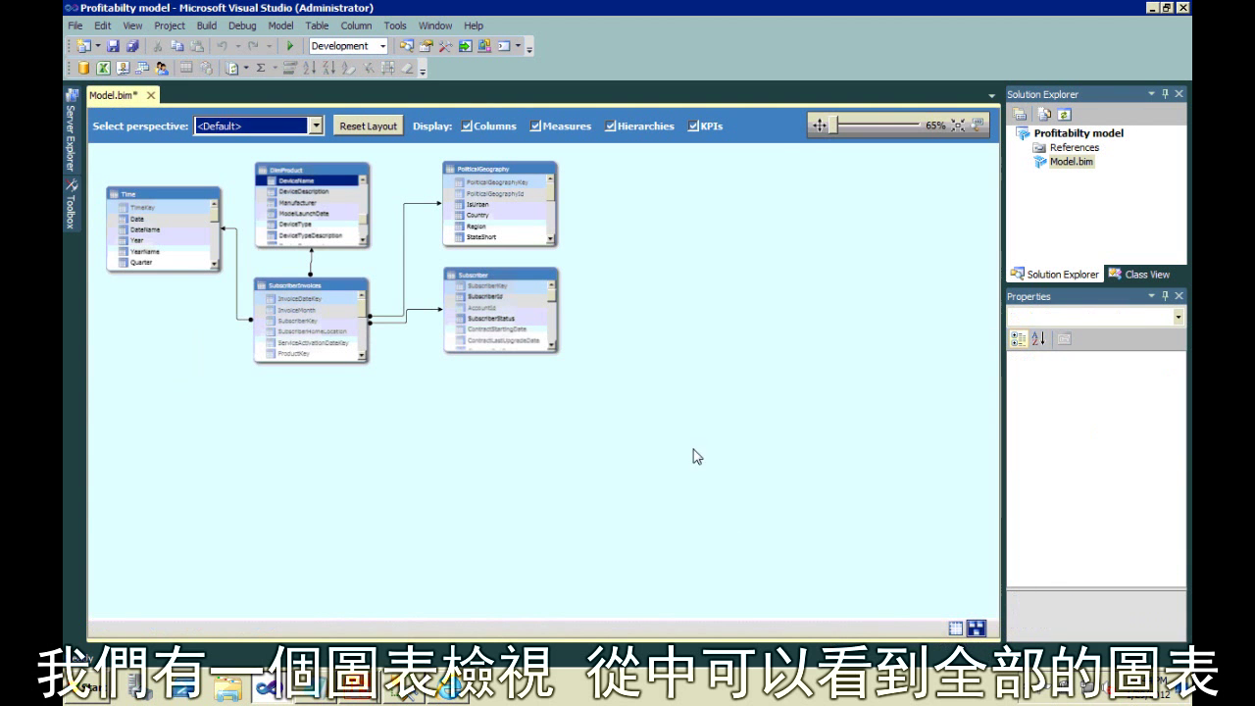
pyautogui.click(819, 126)
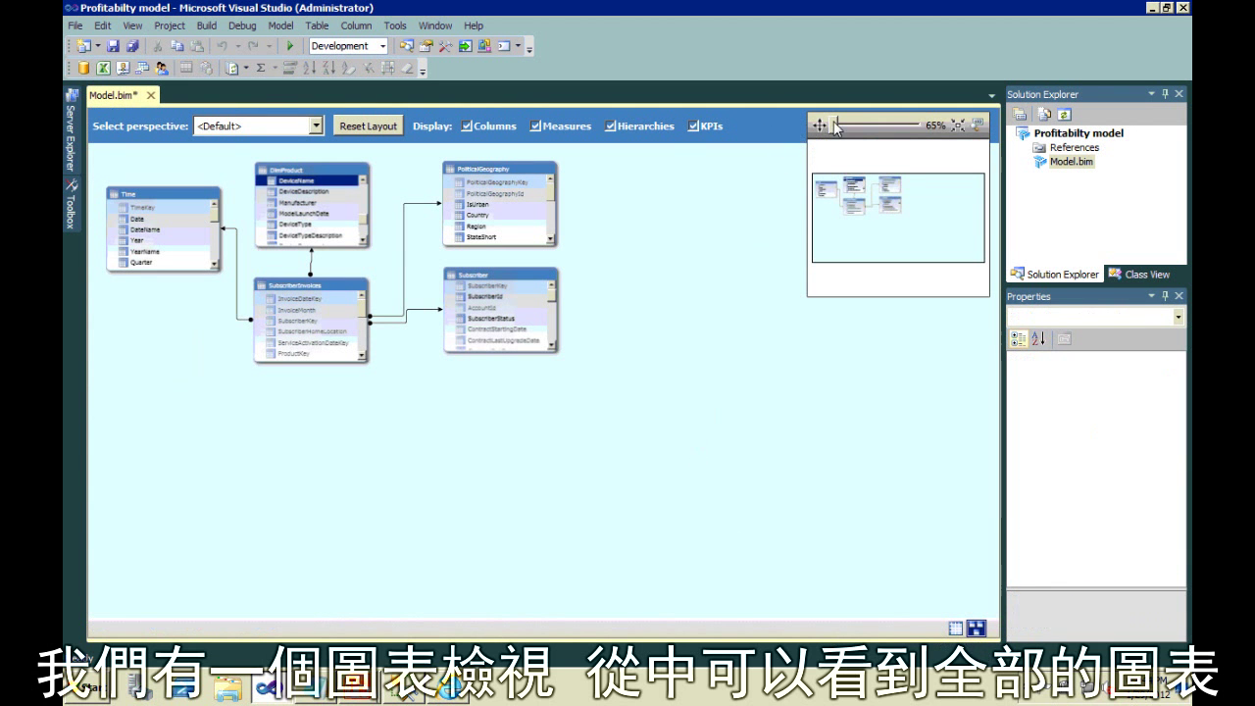
pyautogui.click(958, 124)
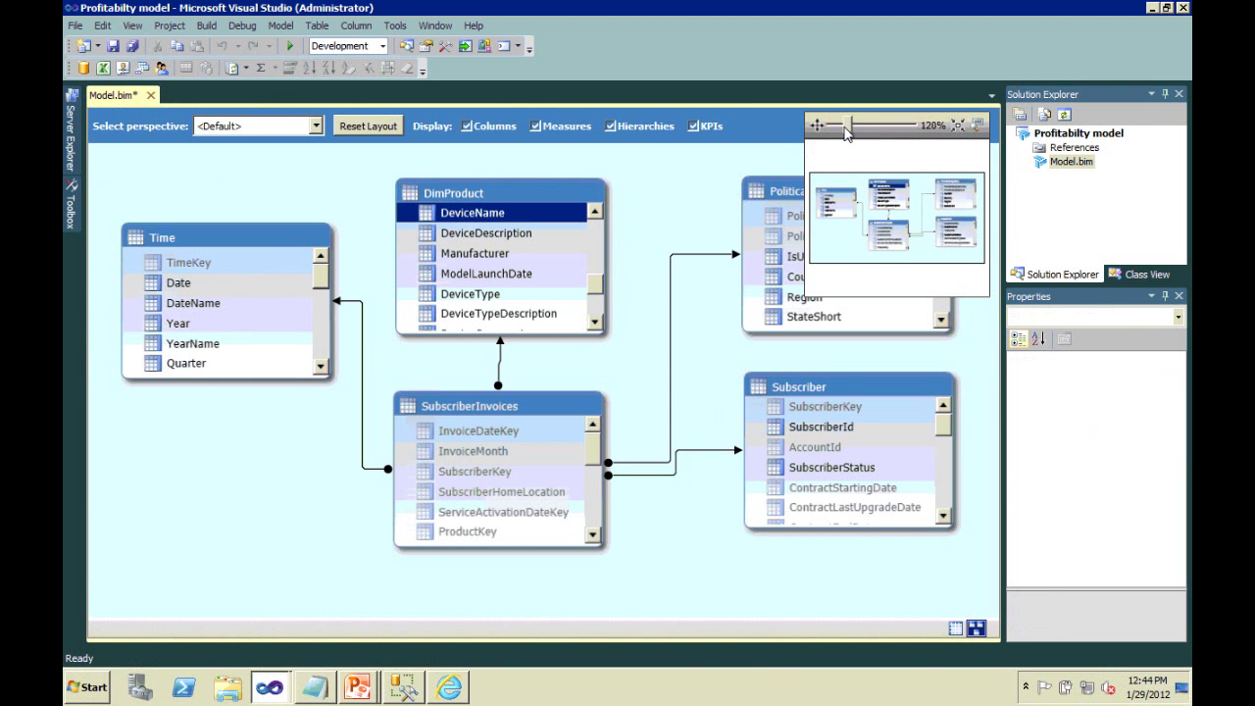
pyautogui.click(752, 177)
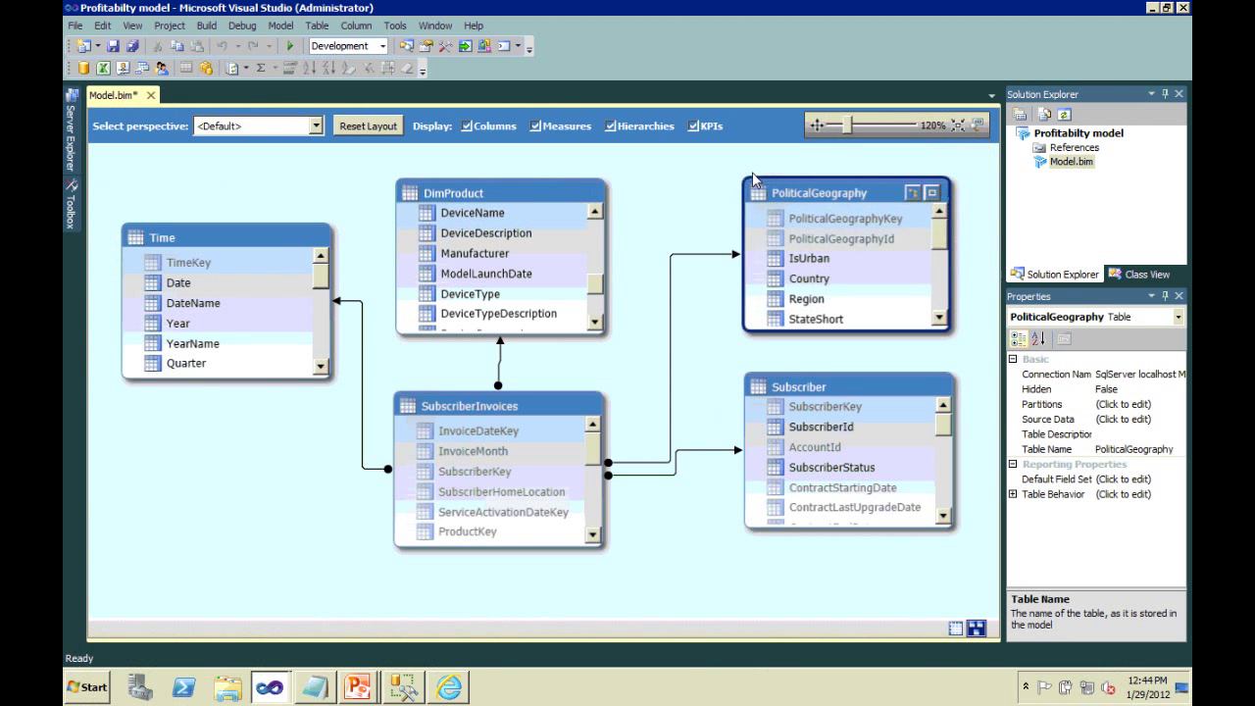
pyautogui.click(956, 627)
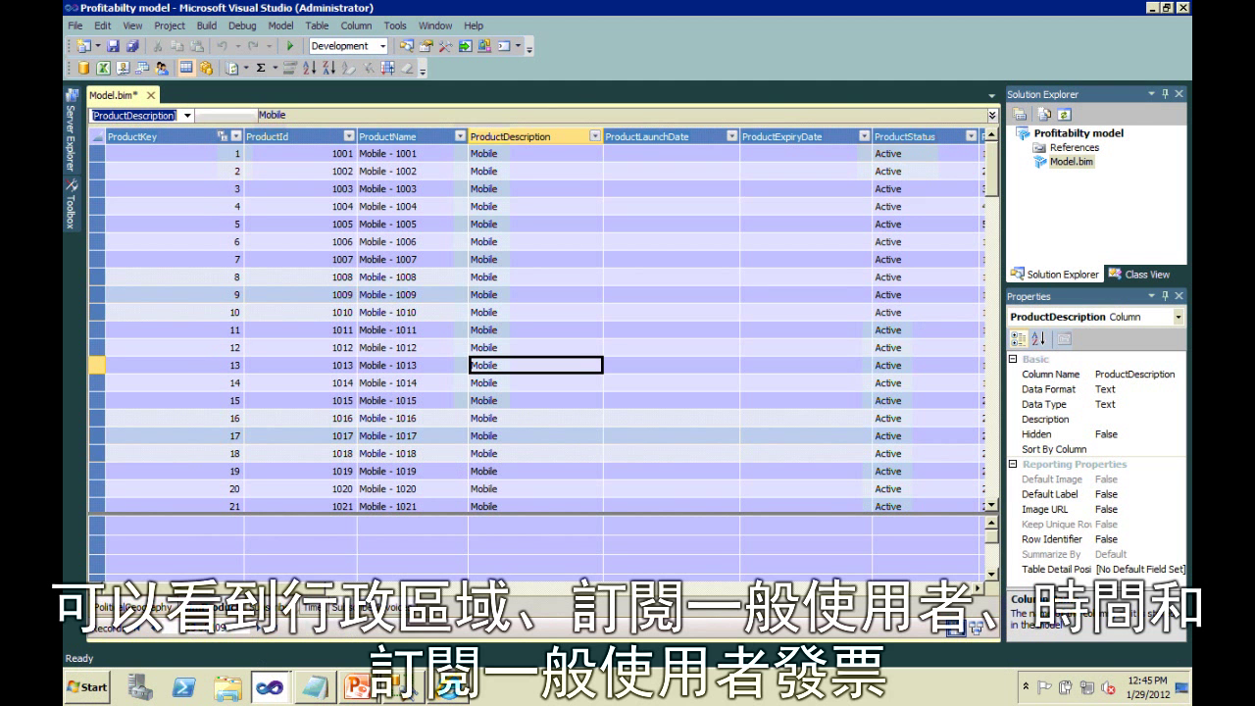
pyautogui.click(274, 610)
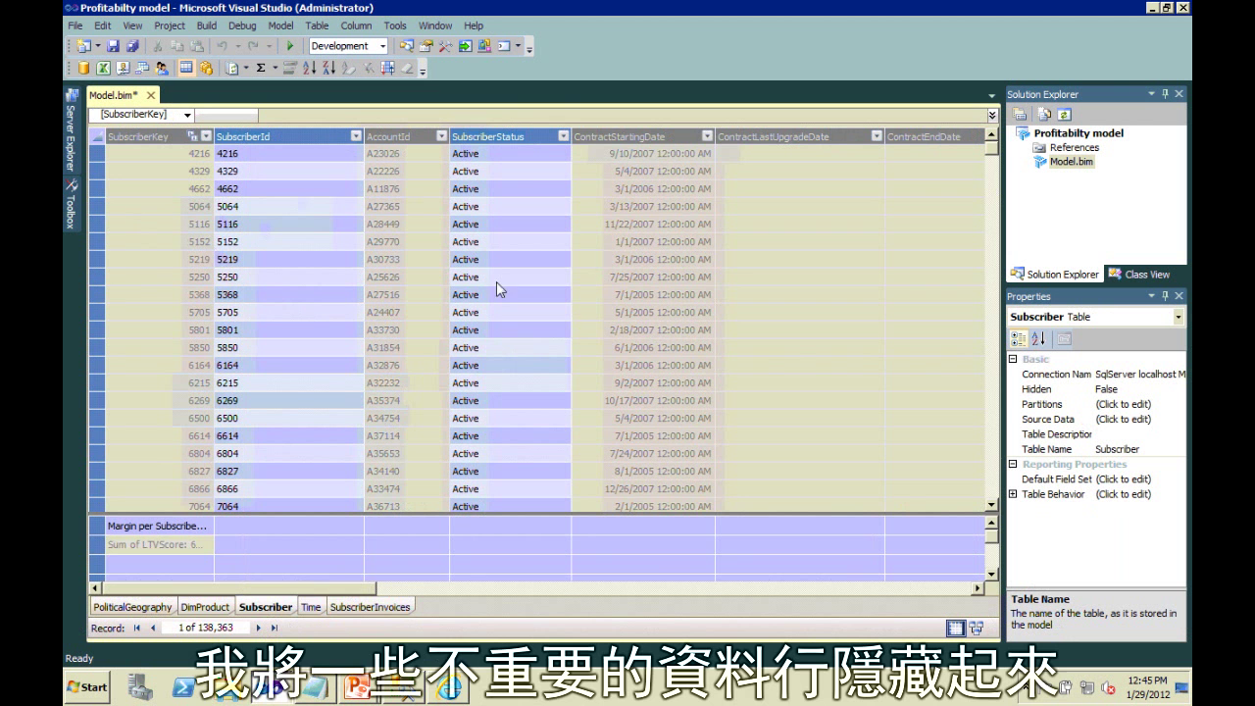
# Rename the DimProduct table as Product in the data view.
pyautogui.click(213, 608)
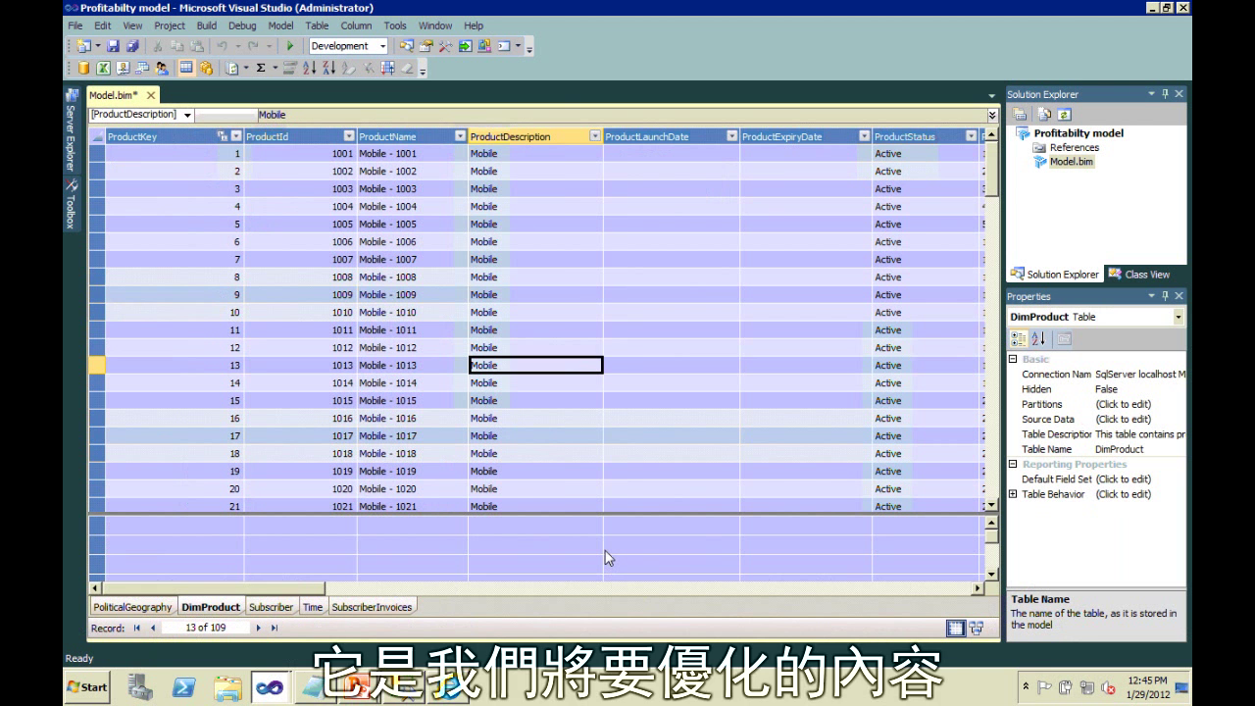
pyautogui.rightClick(209, 612)
pyautogui.click(248, 516)
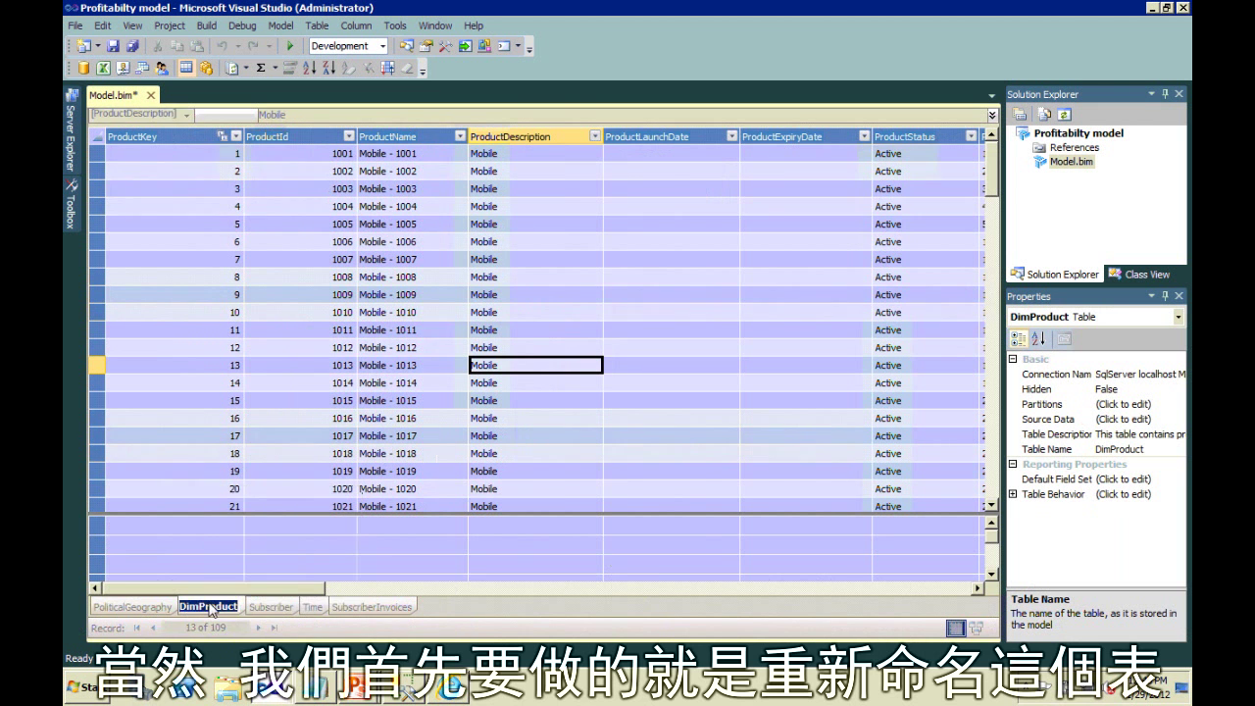
pyautogui.moveTo(200, 607); pyautogui.dragTo(150, 612)
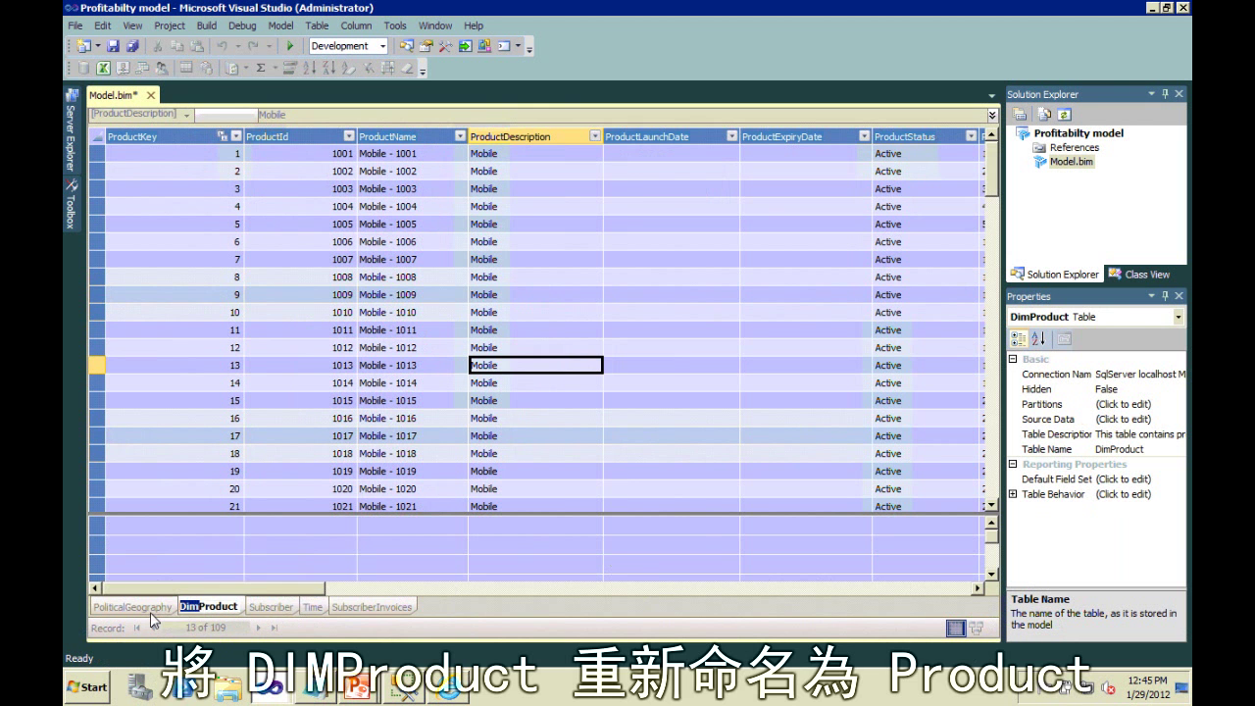
pyautogui.press('Delete')
pyautogui.press('Return')
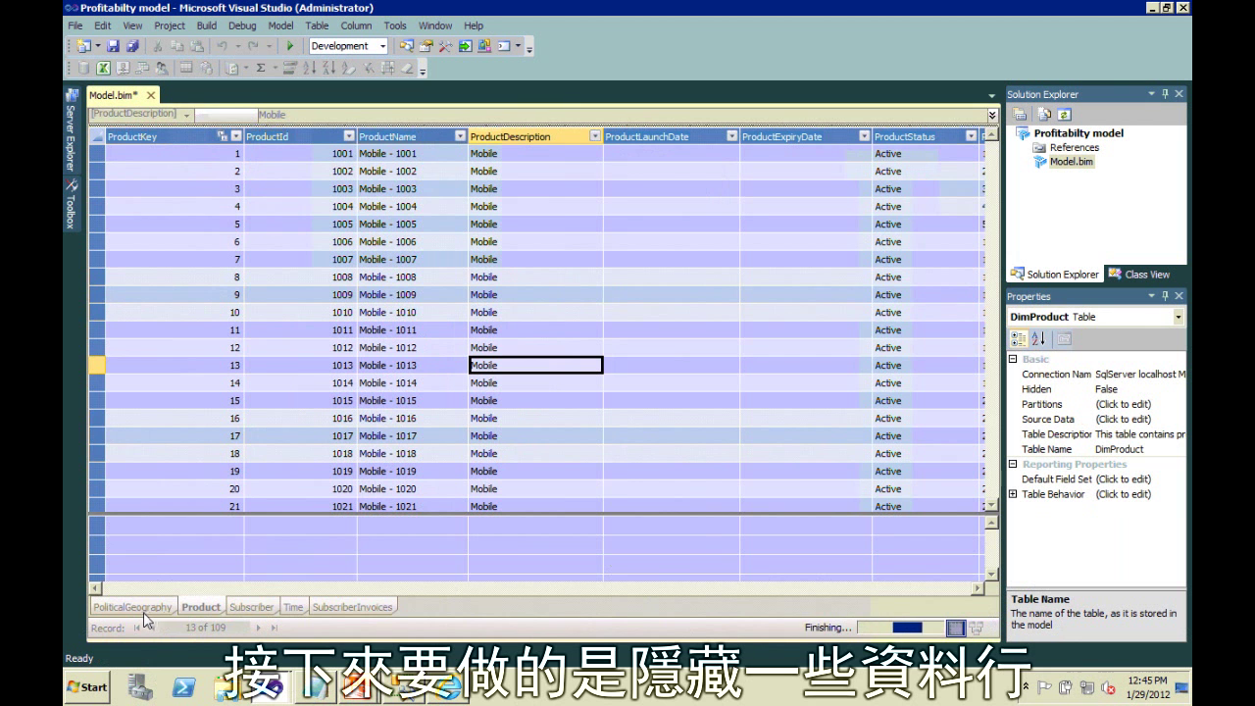
# Return to the diagram view and maximize the Product table to show its full column list.
pyautogui.click(976, 628)
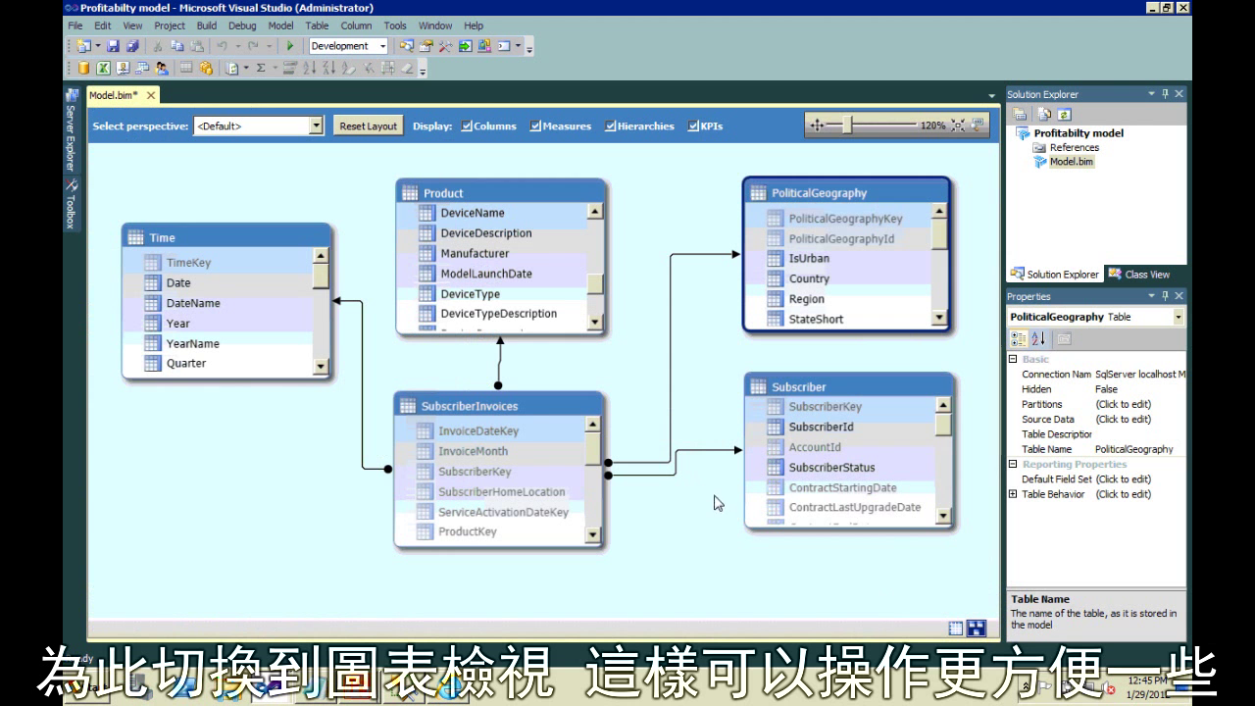
pyautogui.click(748, 496)
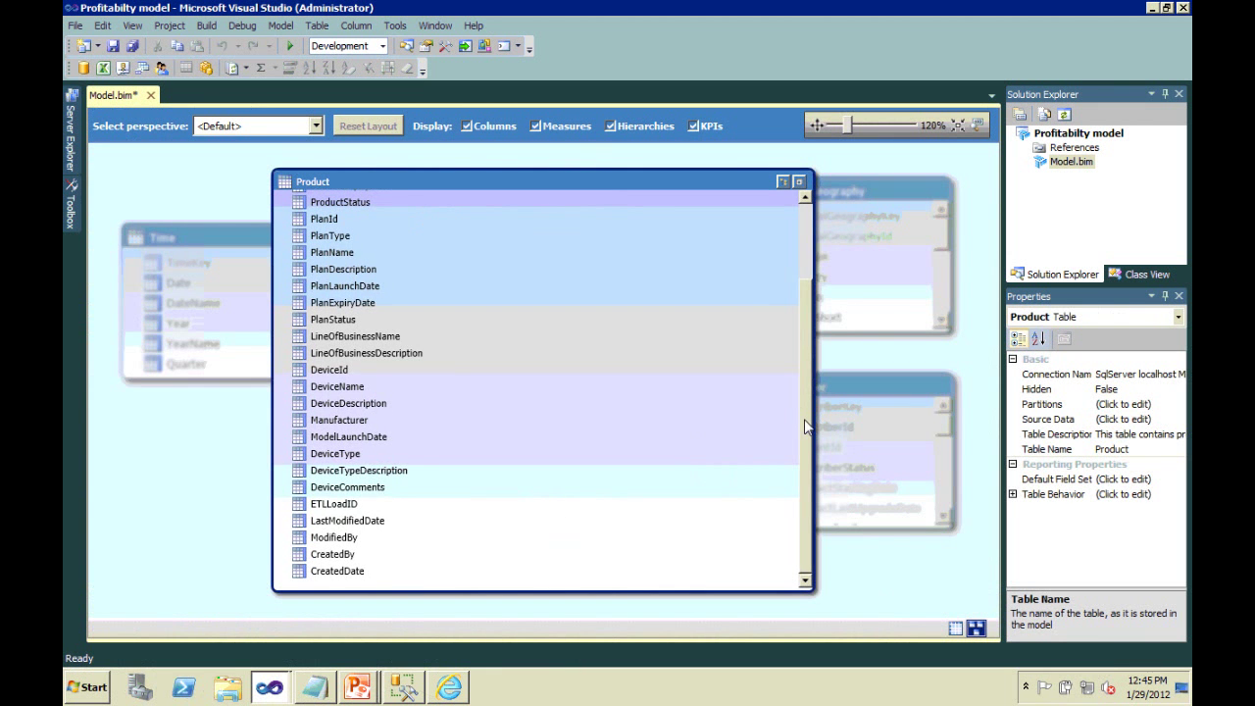
pyautogui.scroll(2, 806, 427)
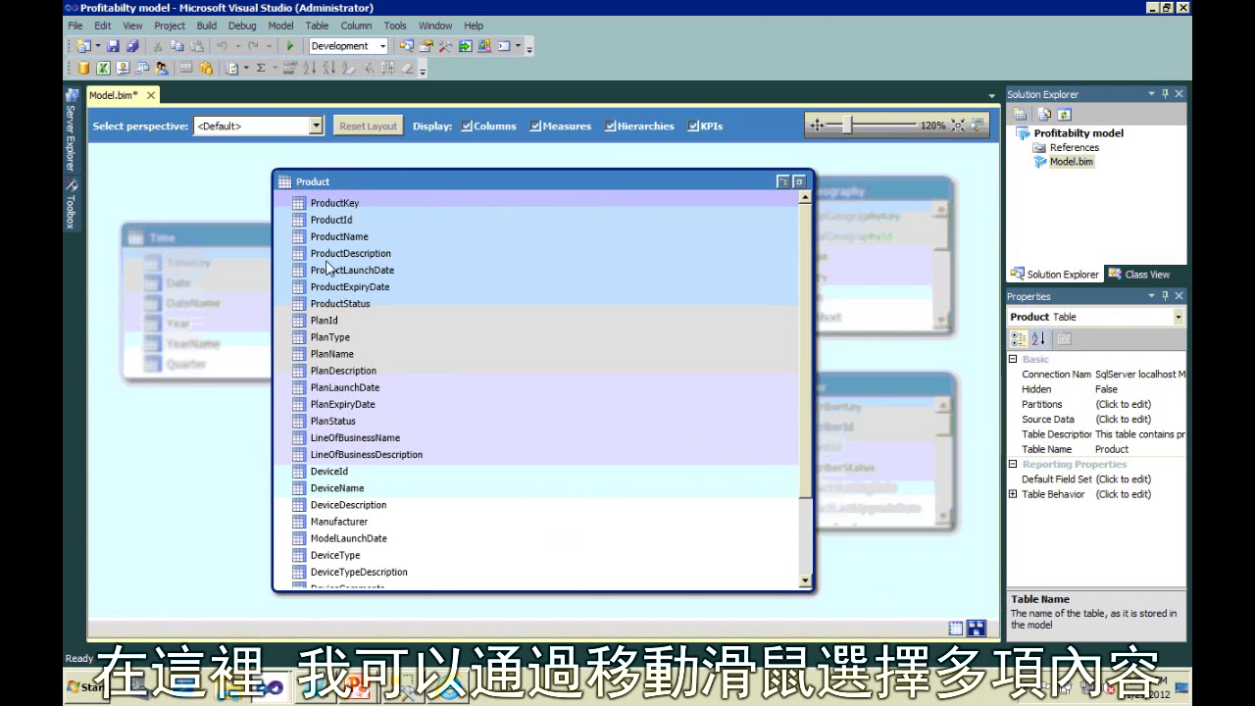
# Hide the Product columns ProductId, ProductLaunchDate, ProductExpiryDate, PlanType, PlanLaunchDate, PlanExpiryDate, DeviceId, ModelLaunchDate, ETLLoadID, LastModifiedDate, ModifiedBy, CreatedBy and CreatedDate.
pyautogui.click(361, 218)
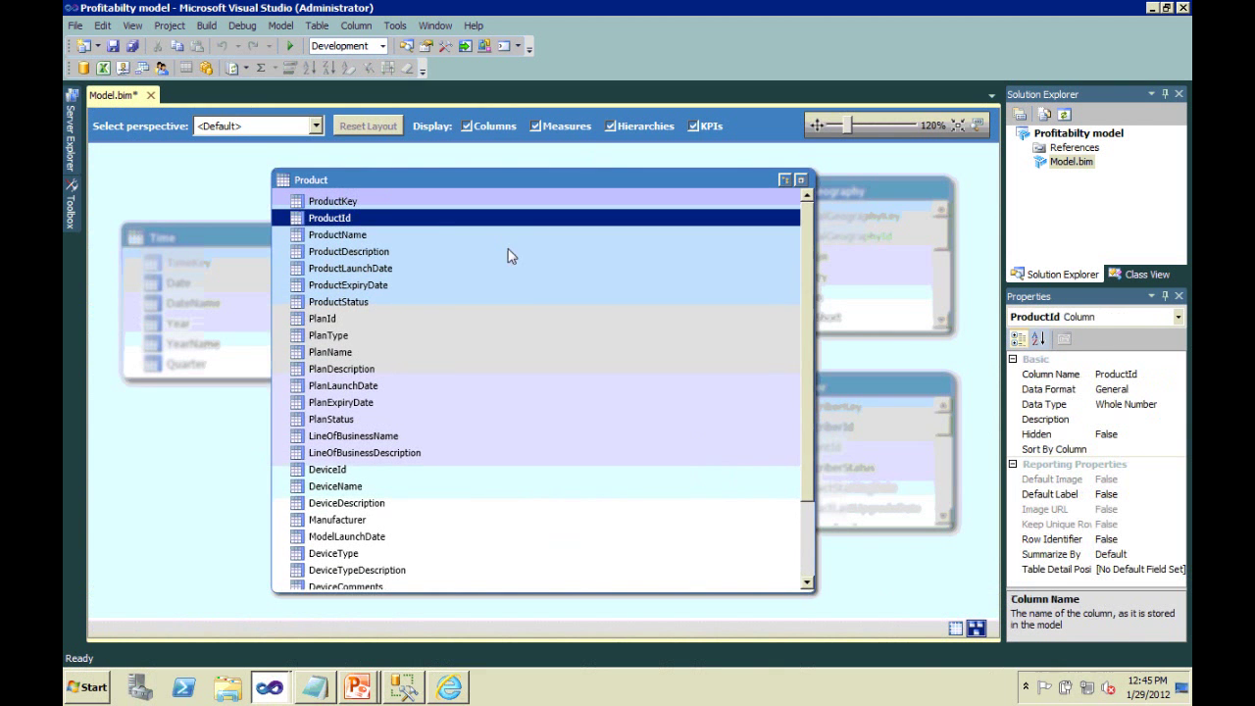
pyautogui.keyDown('ctrl'); pyautogui.click(396, 269); pyautogui.keyUp('ctrl')
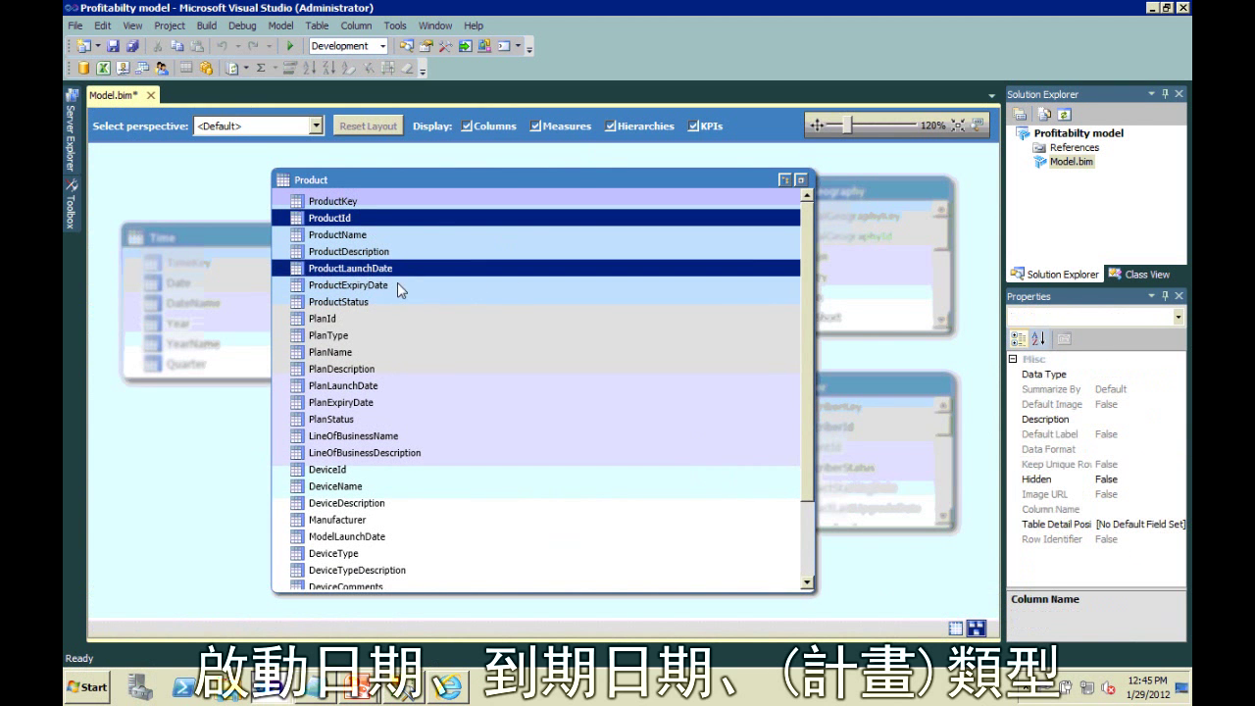
pyautogui.keyDown('ctrl'); pyautogui.click(397, 284); pyautogui.keyUp('ctrl')
pyautogui.keyDown('ctrl'); pyautogui.click(368, 336); pyautogui.keyUp('ctrl')
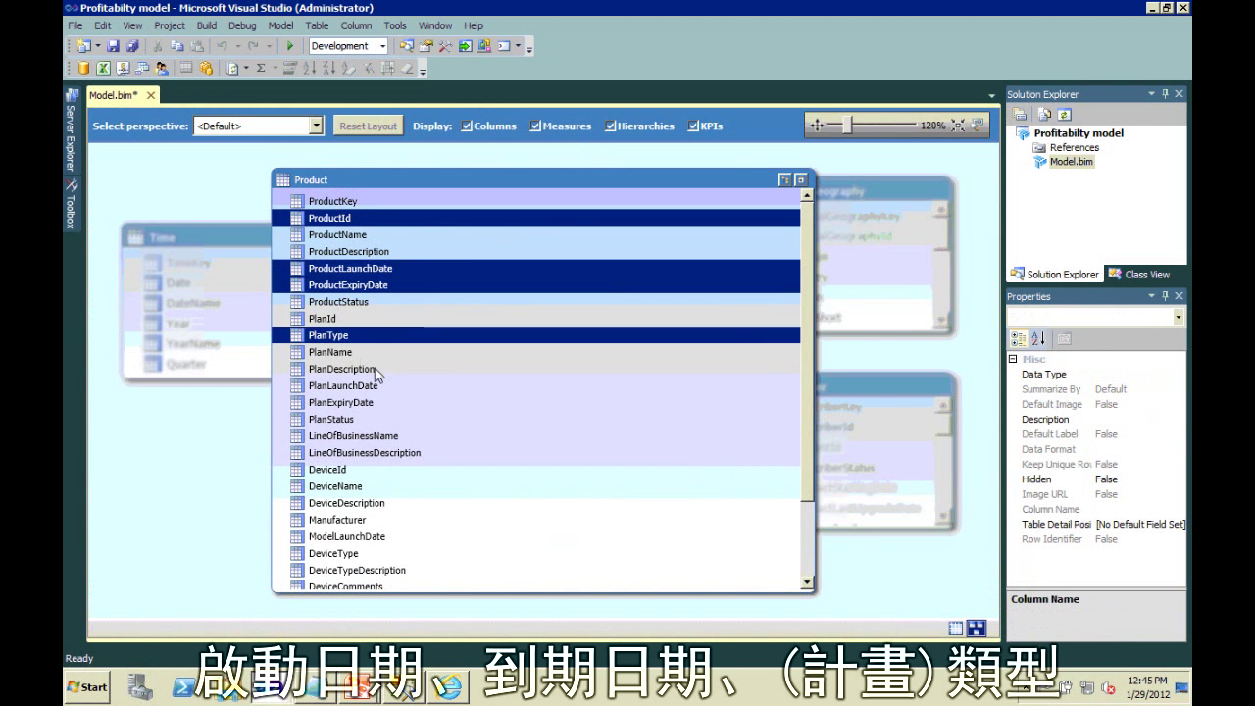
pyautogui.keyDown('ctrl'); pyautogui.click(378, 385); pyautogui.keyUp('ctrl')
pyautogui.keyDown('ctrl'); pyautogui.click(371, 402); pyautogui.keyUp('ctrl')
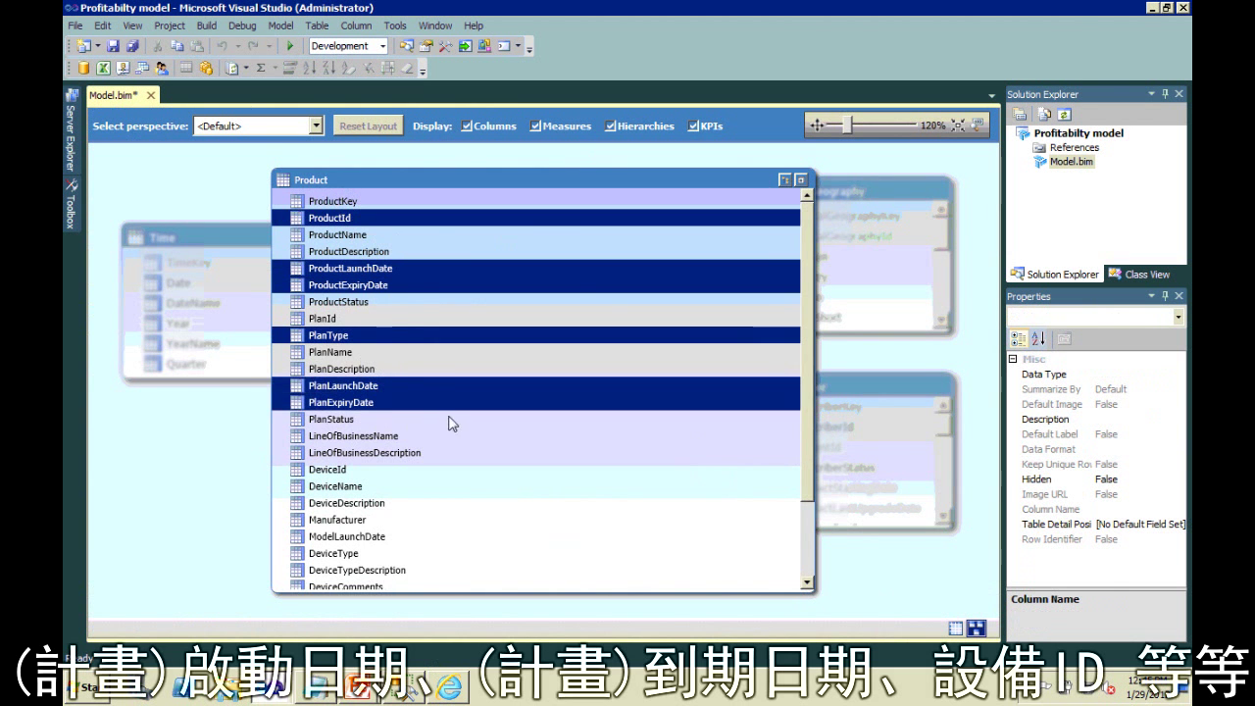
pyautogui.scroll(-2, 449, 423)
pyautogui.keyDown('ctrl'); pyautogui.click(377, 372); pyautogui.keyUp('ctrl')
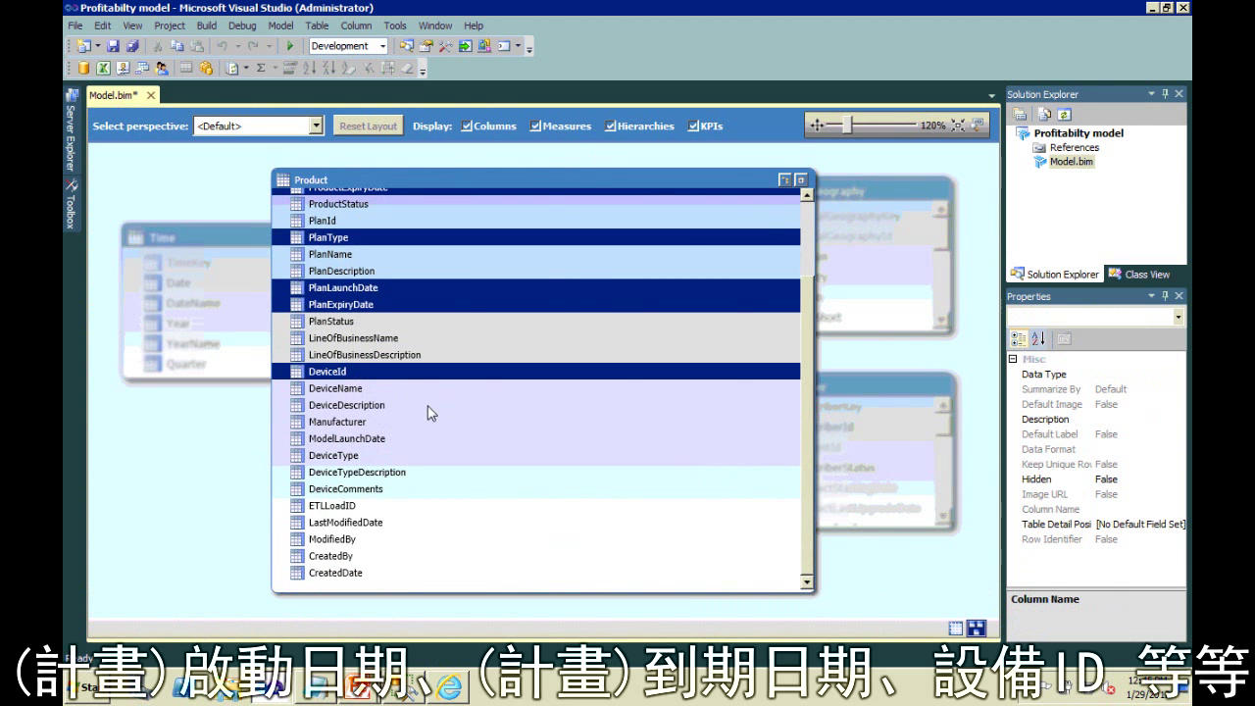
pyautogui.keyDown('ctrl'); pyautogui.click(398, 440); pyautogui.keyUp('ctrl')
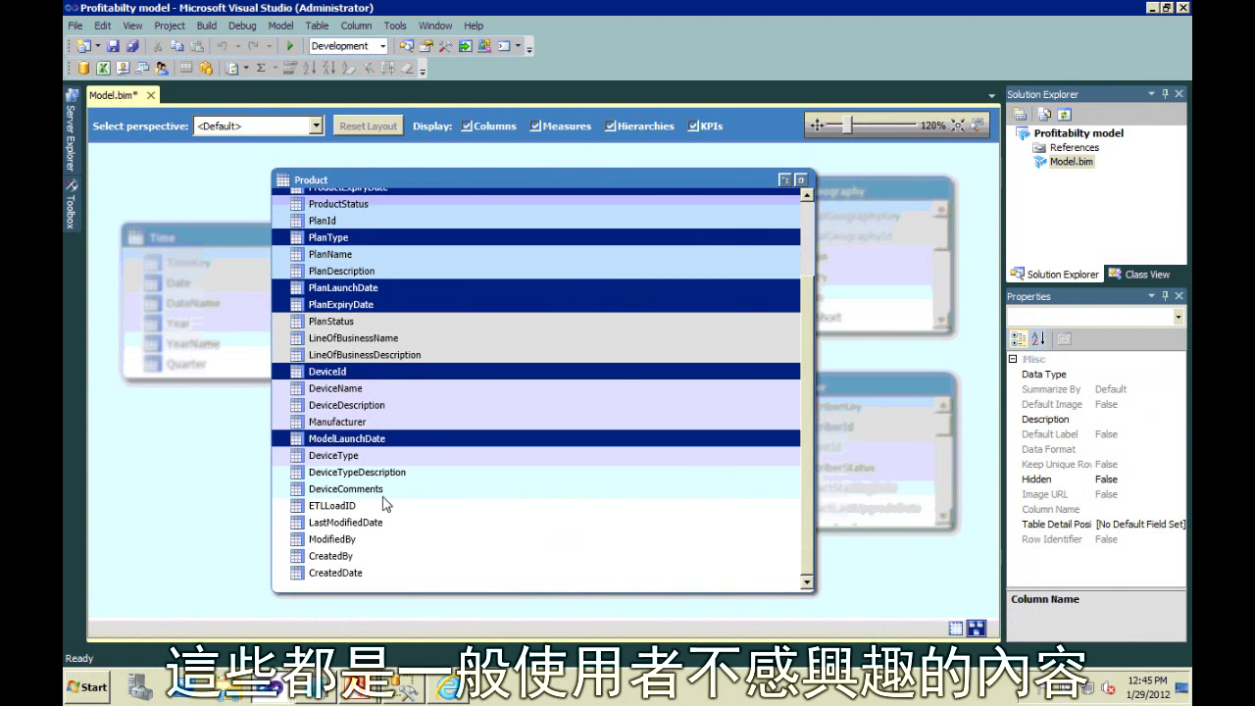
pyautogui.keyDown('ctrl'); pyautogui.click(374, 507); pyautogui.keyUp('ctrl')
pyautogui.keyDown('ctrl'); pyautogui.click(367, 523); pyautogui.keyUp('ctrl')
pyautogui.keyDown('ctrl'); pyautogui.click(361, 540); pyautogui.keyUp('ctrl')
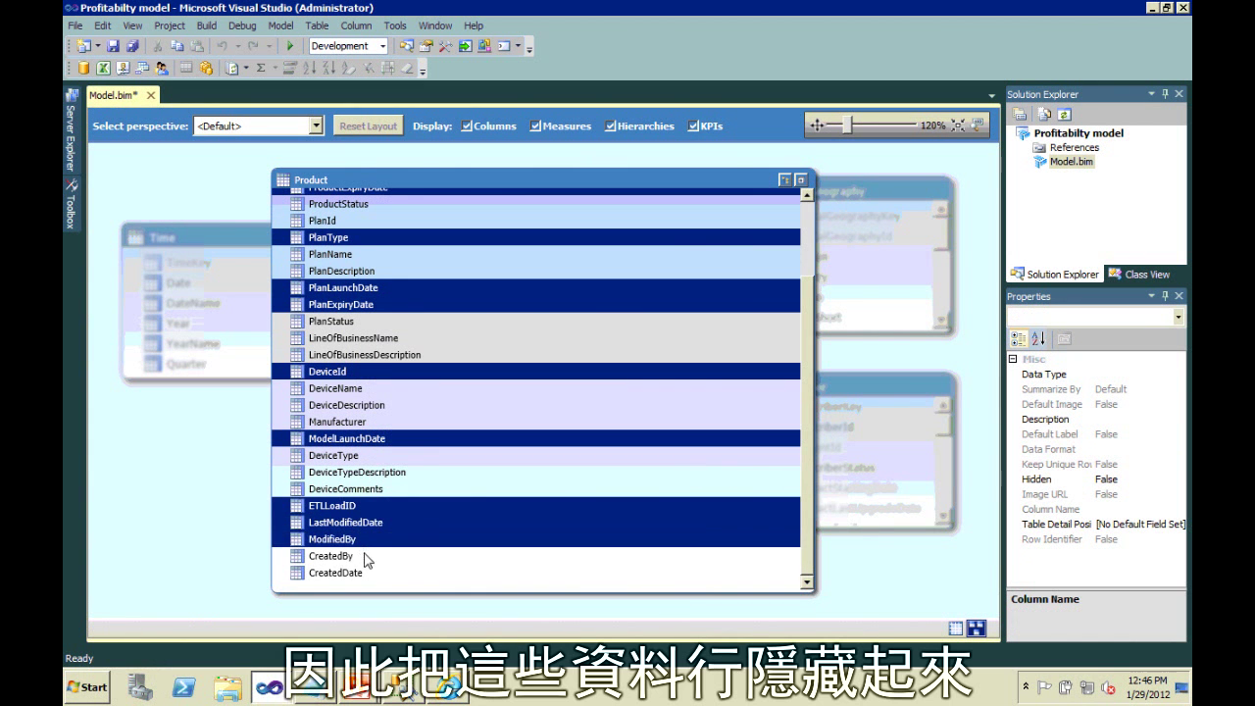
pyautogui.keyDown('ctrl'); pyautogui.click(365, 556); pyautogui.keyUp('ctrl')
pyautogui.keyDown('ctrl'); pyautogui.click(373, 573); pyautogui.keyUp('ctrl')
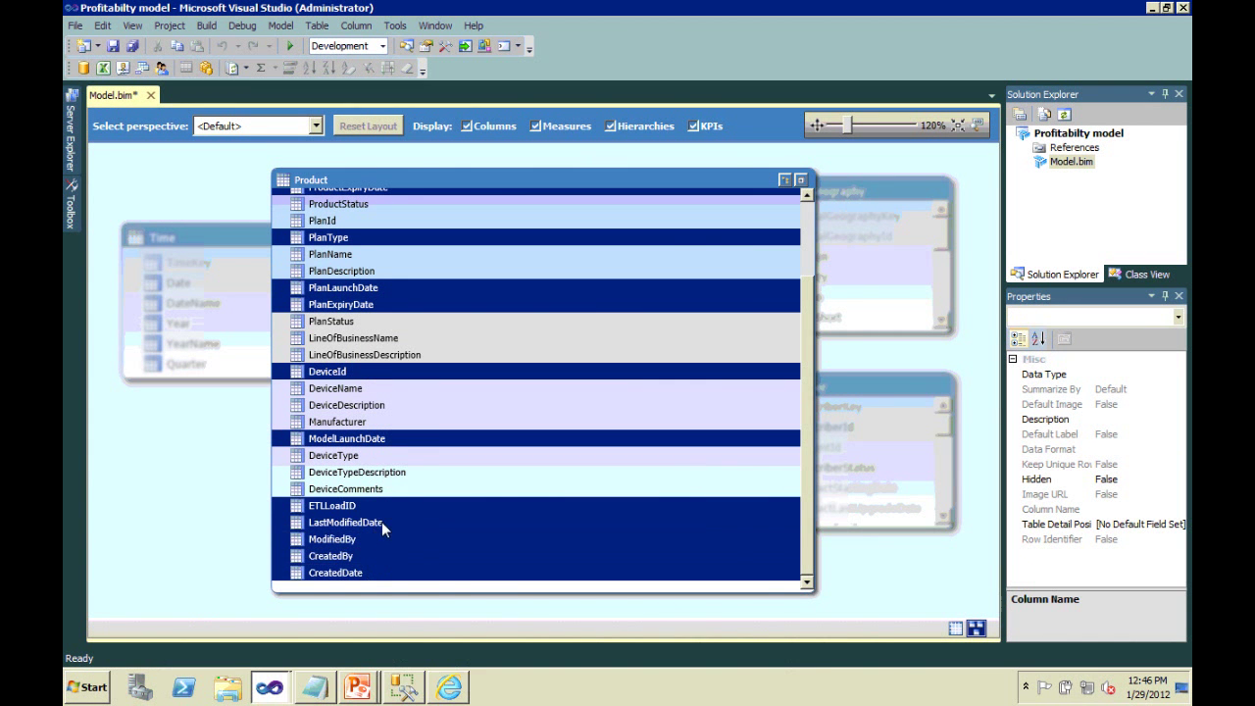
pyautogui.rightClick(382, 523)
pyautogui.click(469, 582)
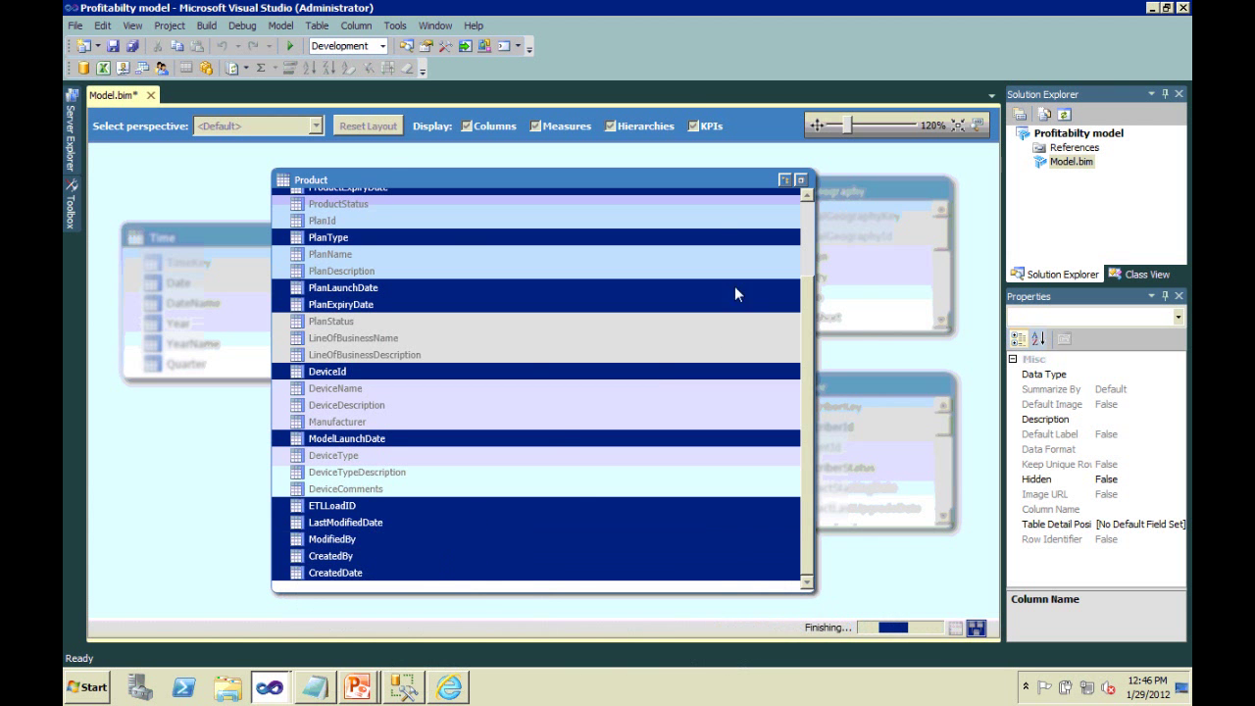
# Restore the Product table to normal size, review its column list in the diagram, and show the Subscriber table in the data view.
pyautogui.click(803, 183)
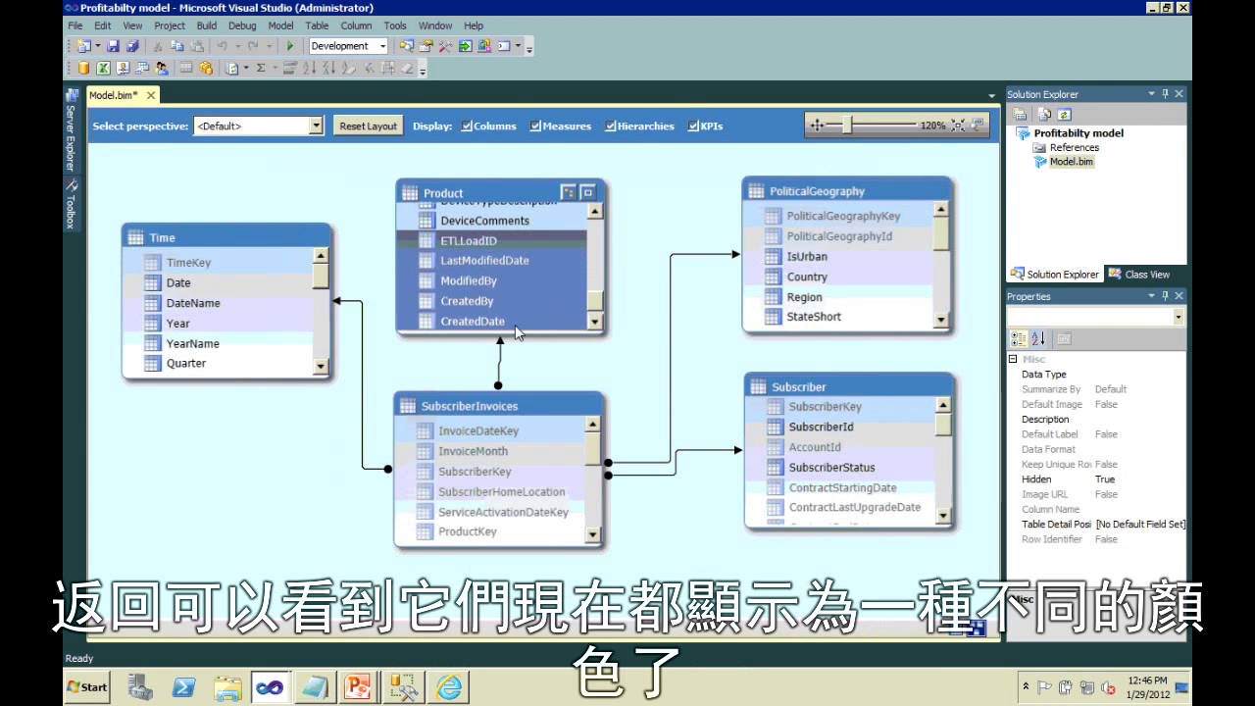
pyautogui.click(529, 261)
pyautogui.moveTo(597, 310); pyautogui.dragTo(598, 222)
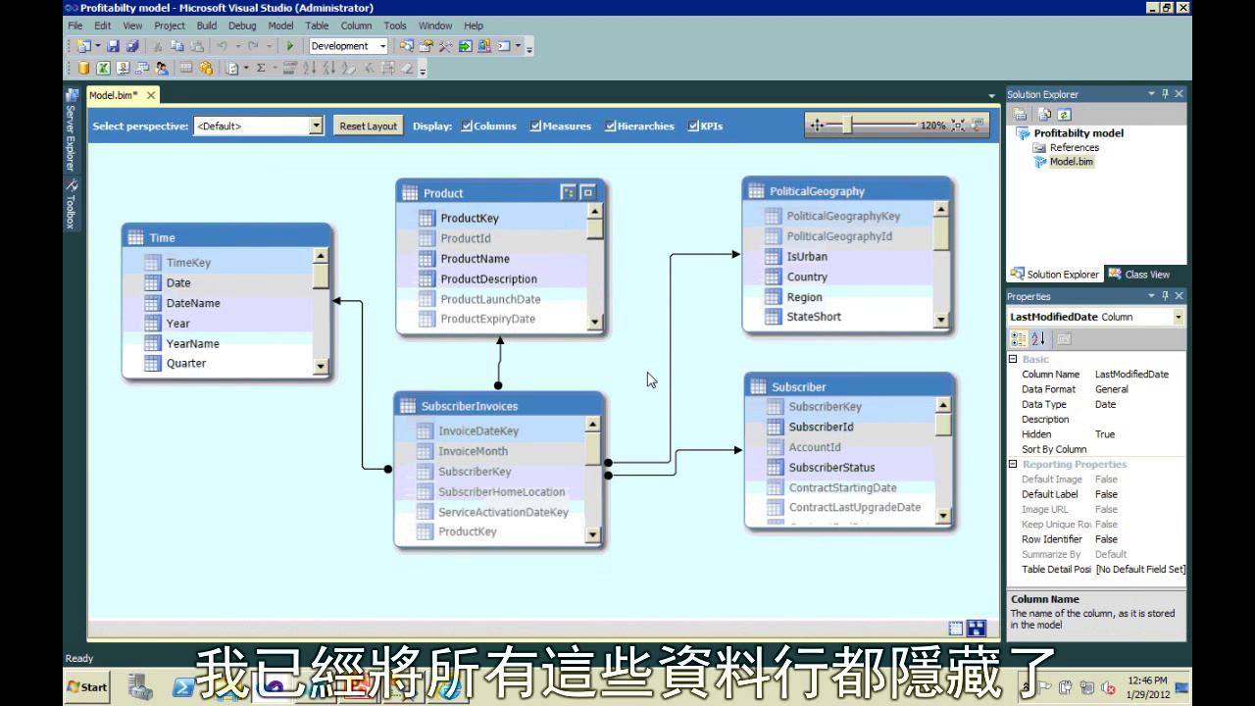
pyautogui.click(957, 629)
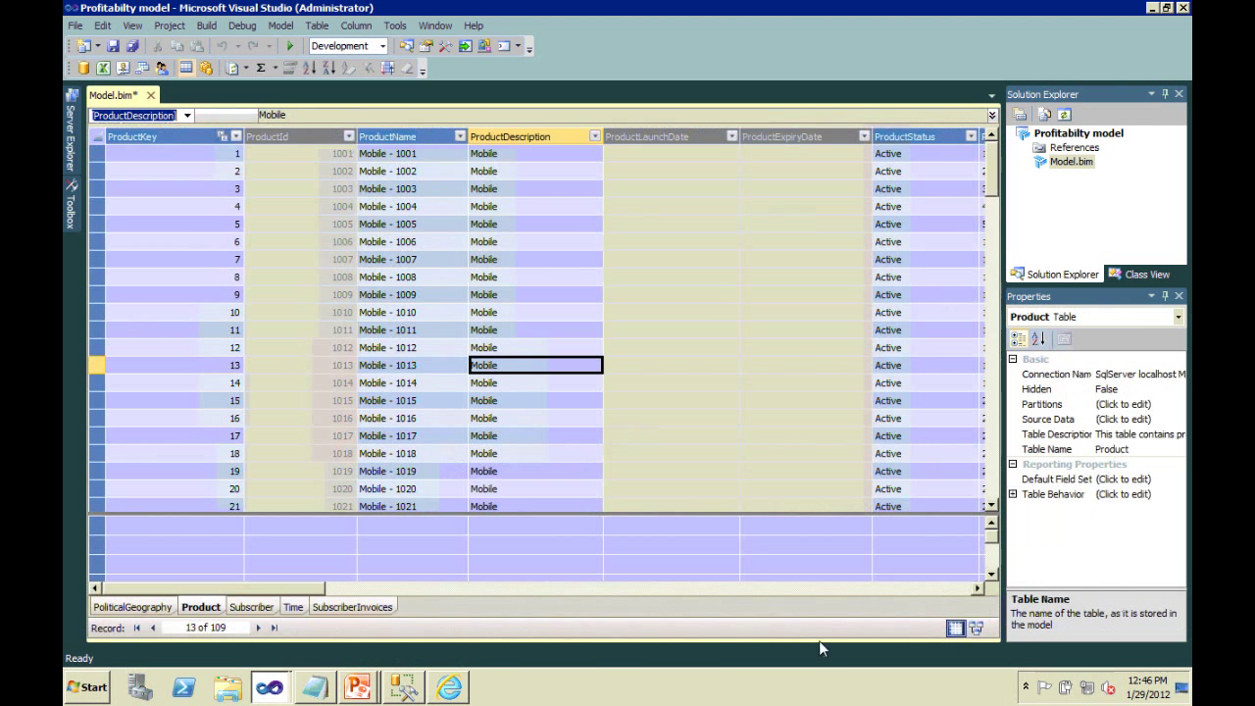
pyautogui.click(271, 608)
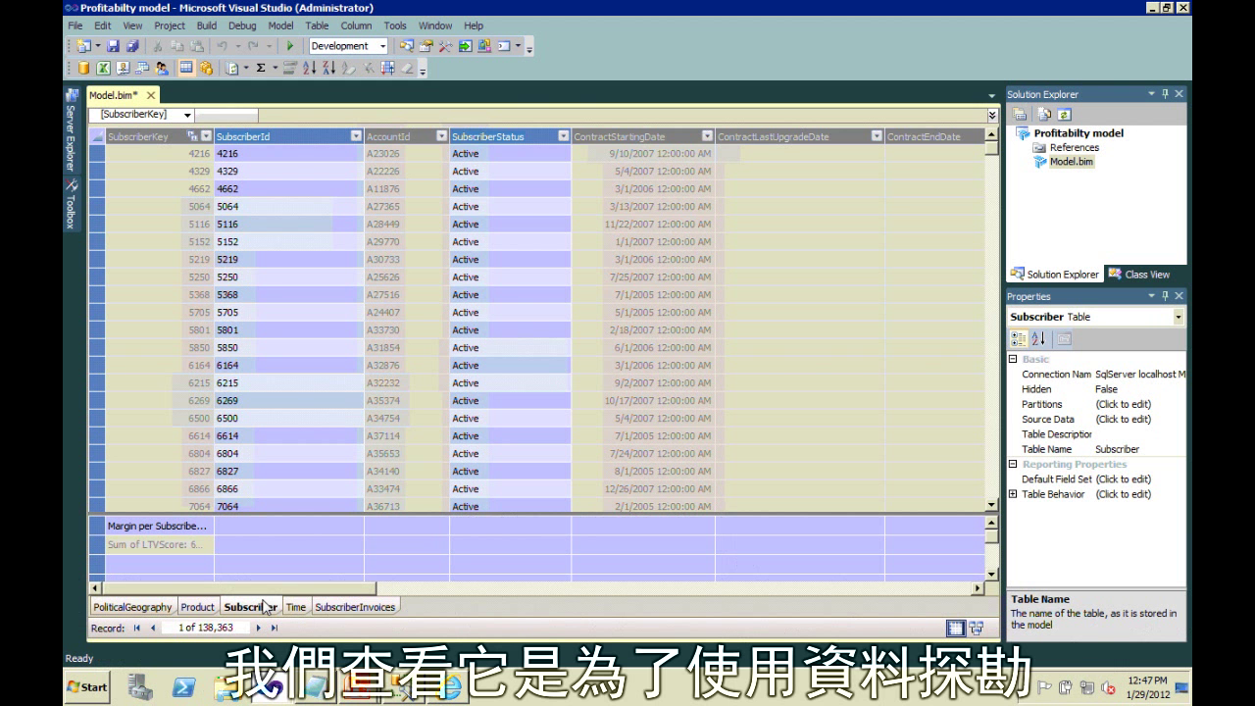
# Examine the Dim Subscriber 2 cluster diagram in the Profitability mining project, and return to the Profitabilty tabular model.
pyautogui.click(275, 686)
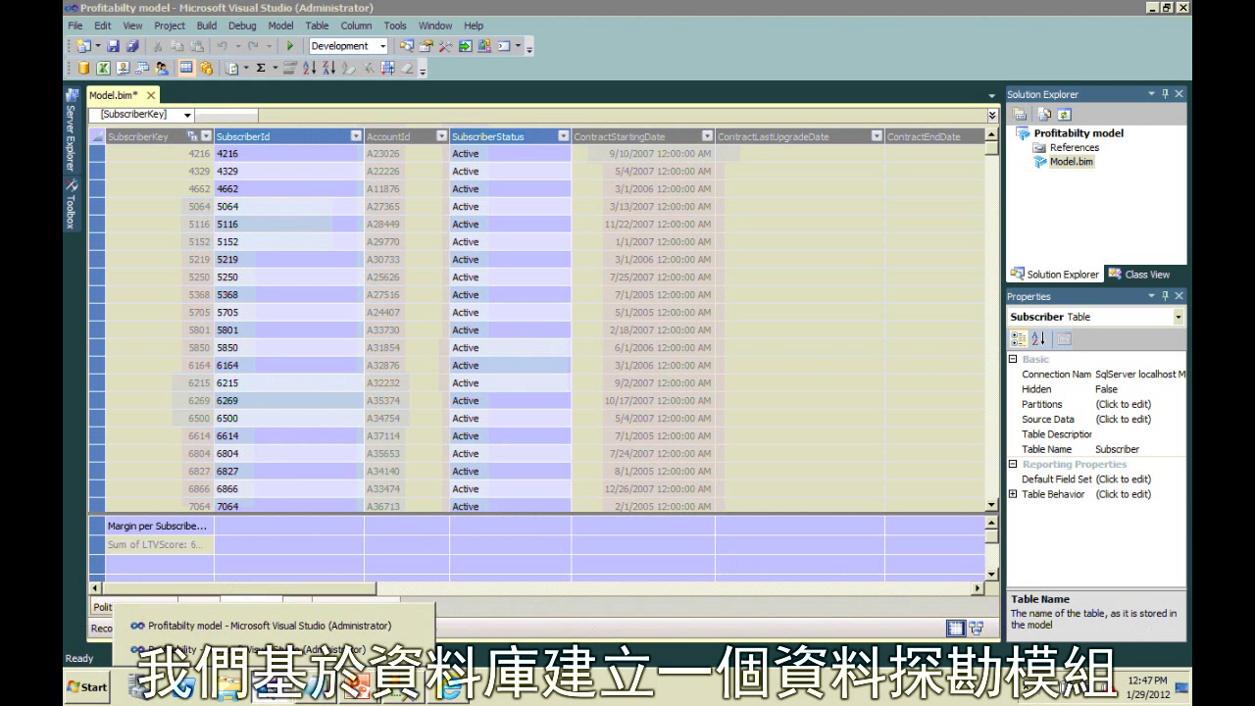
pyautogui.click(206, 649)
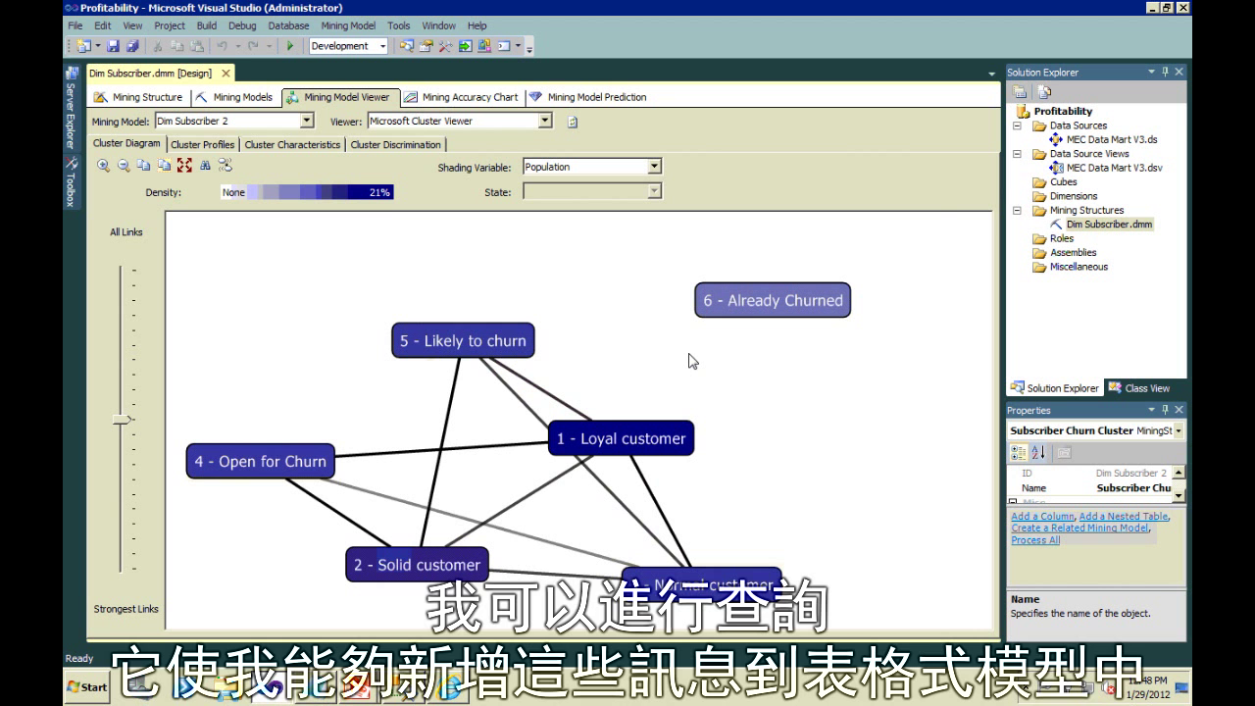
pyautogui.moveTo(269, 686)
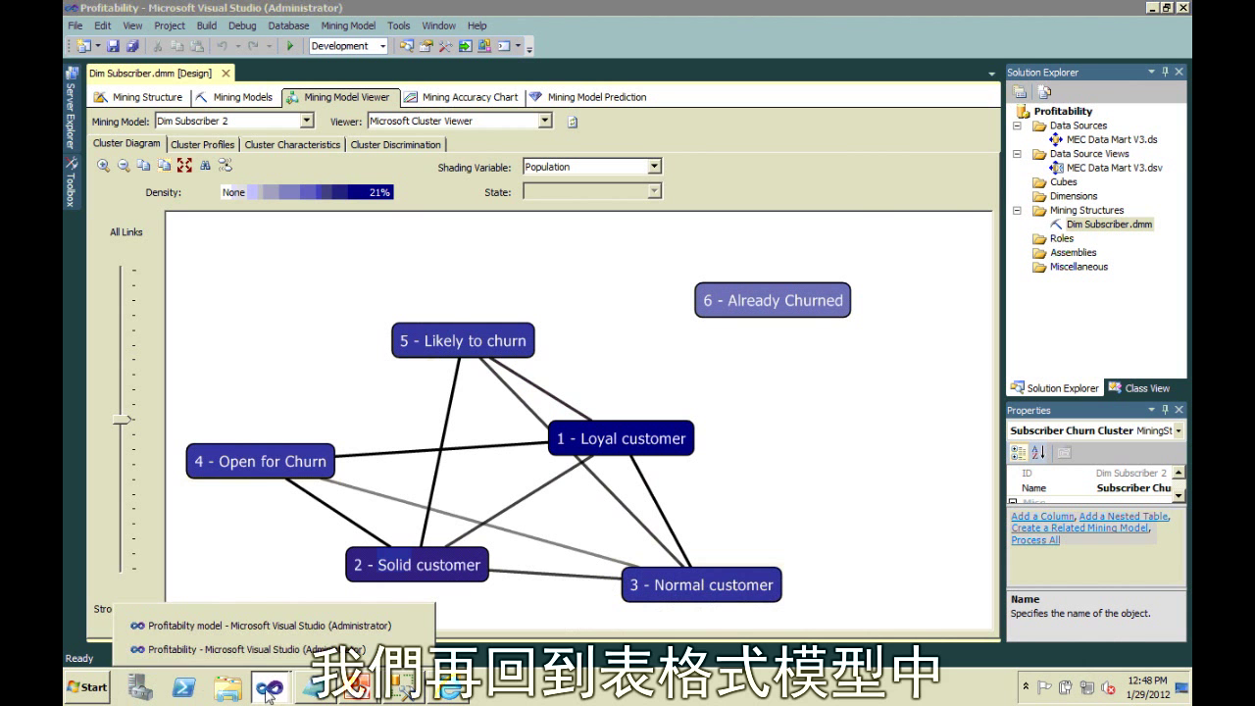
pyautogui.click(245, 629)
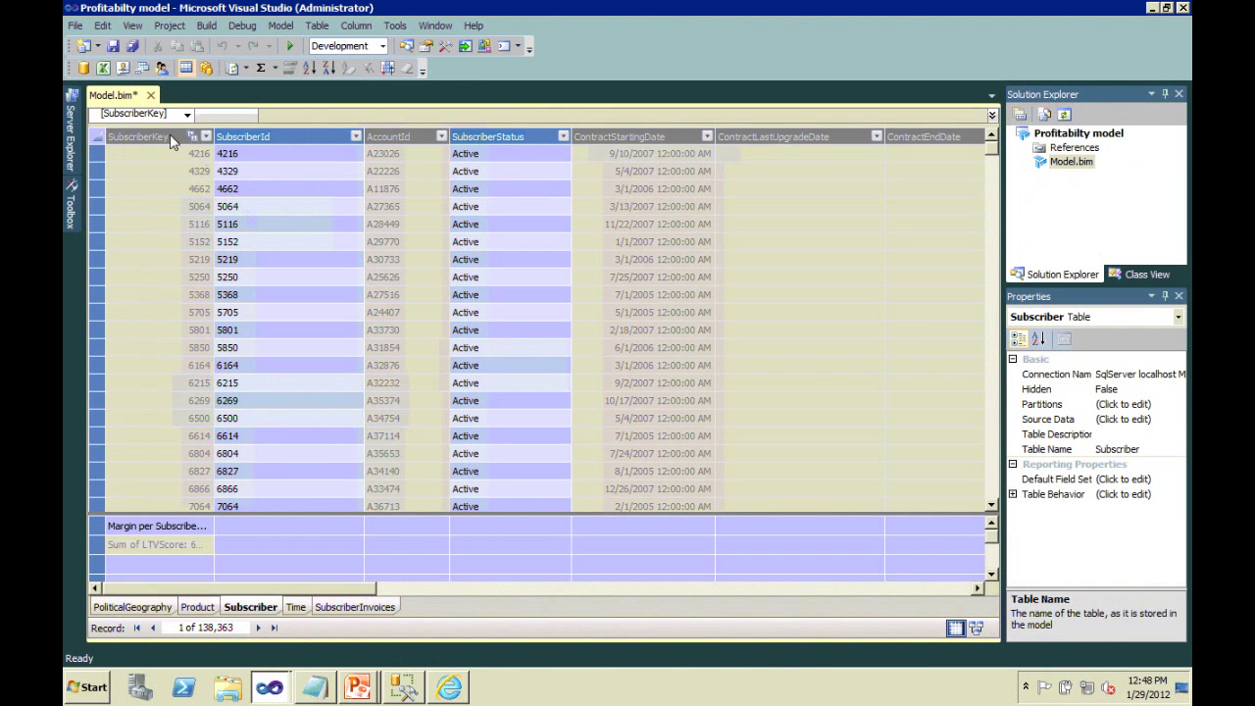
# Start a table import into the model with Microsoft Analysis Services as the data source.
pyautogui.click(87, 71)
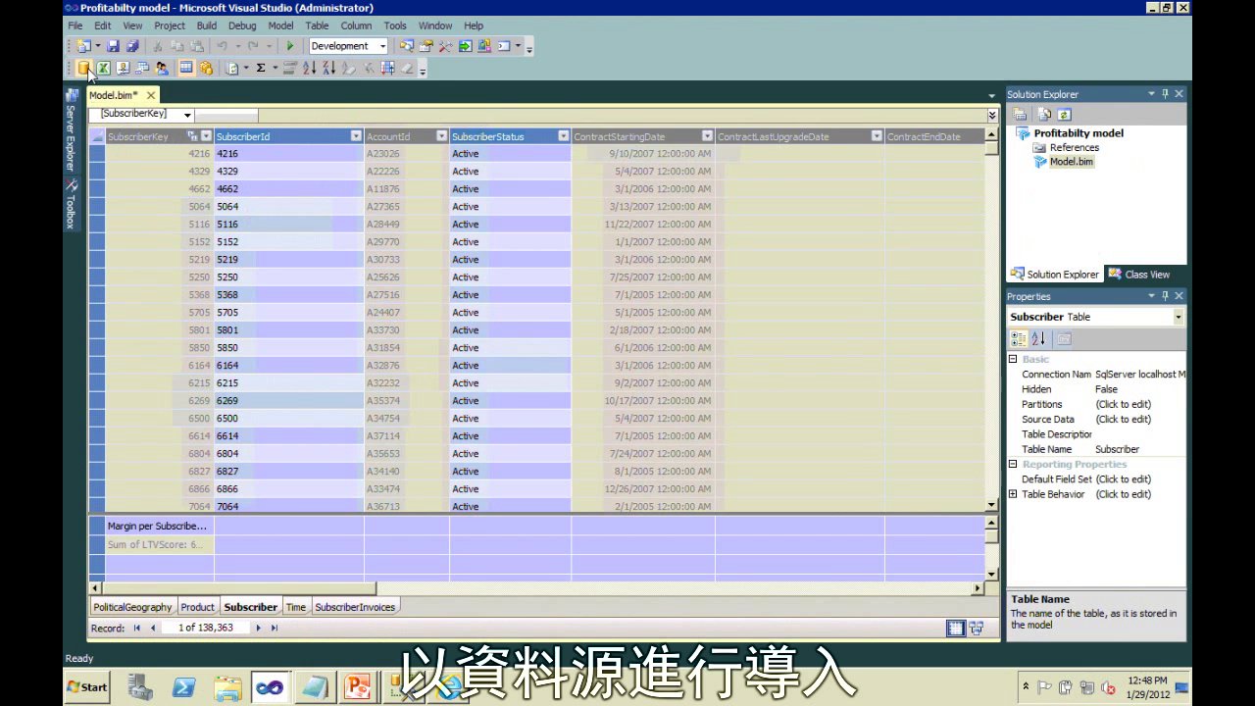
pyautogui.moveTo(838, 283); pyautogui.dragTo(849, 457)
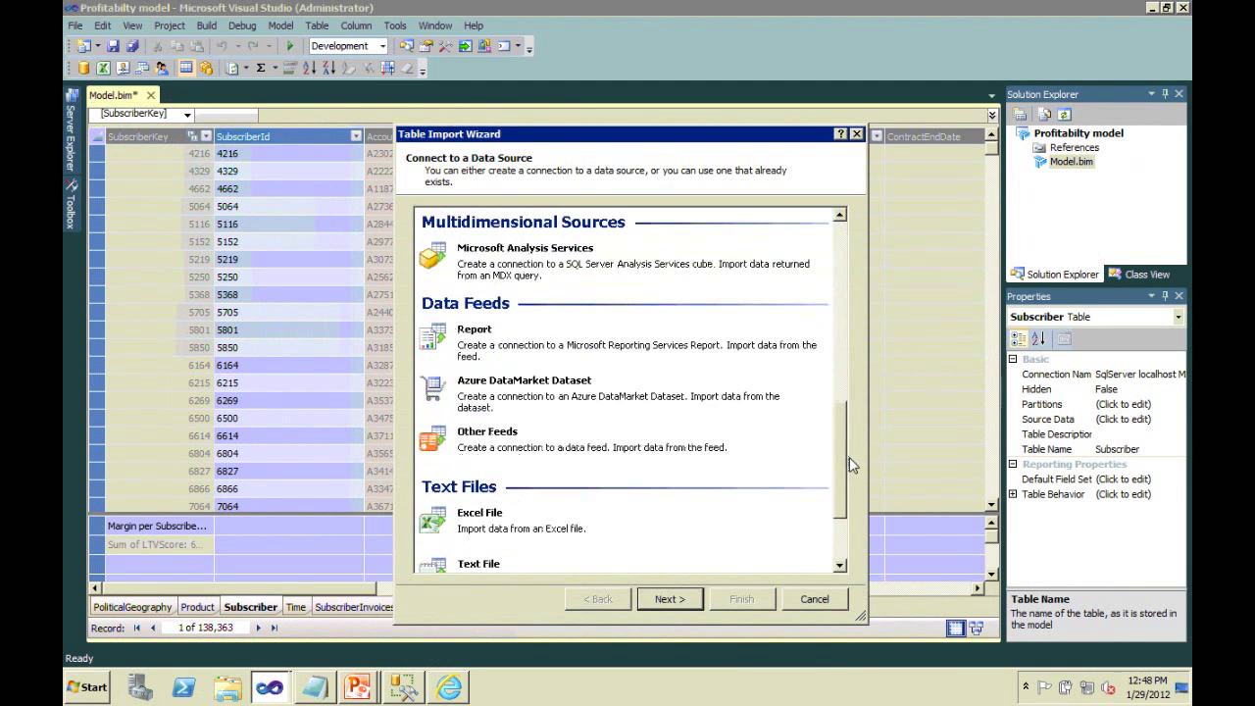
pyautogui.click(591, 257)
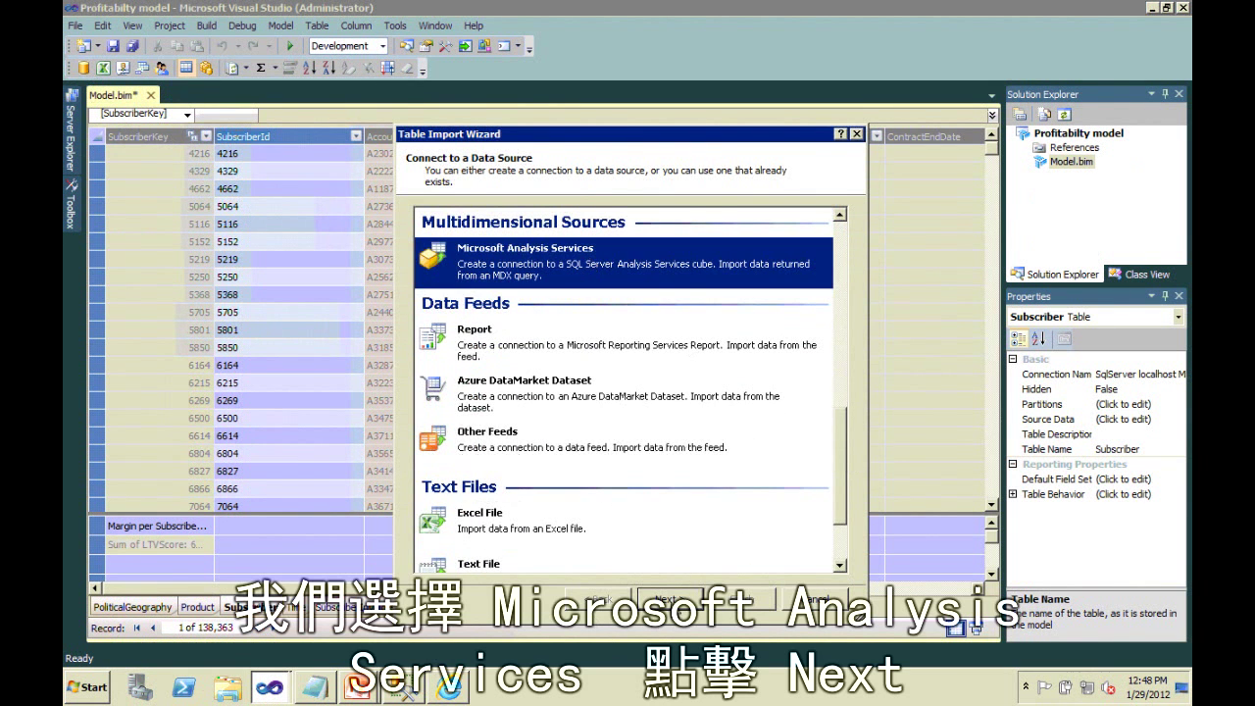
pyautogui.click(670, 599)
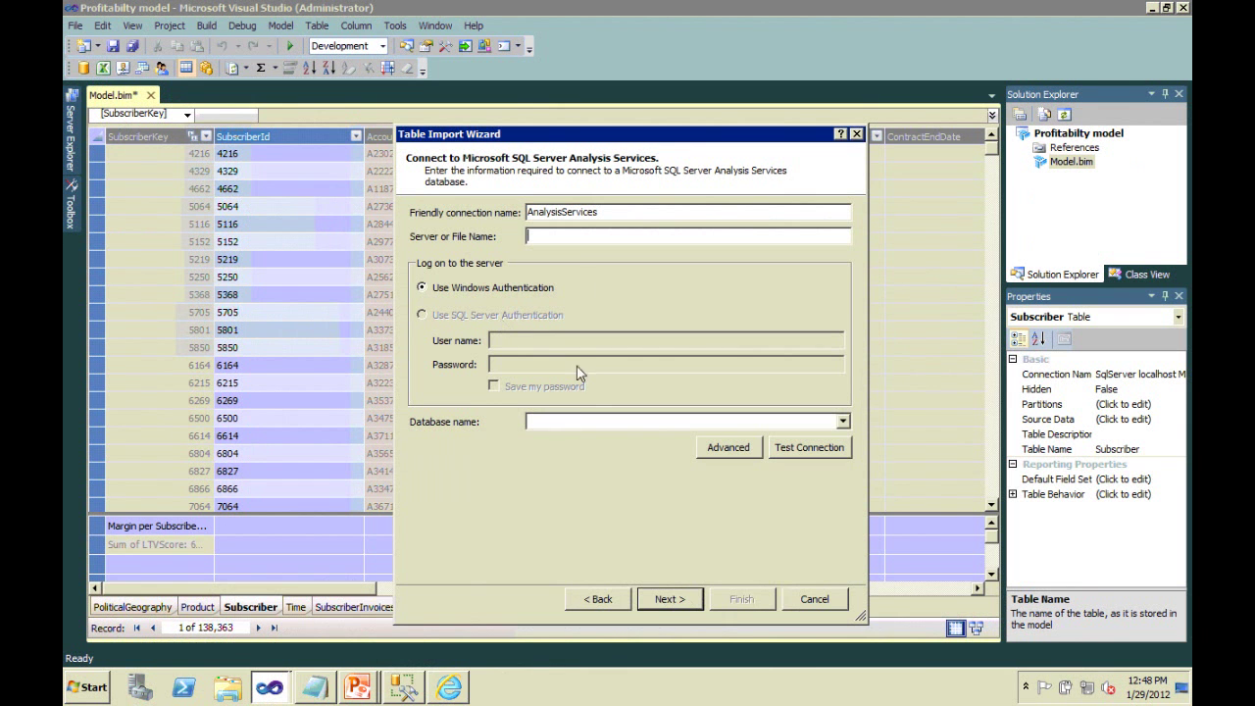
# Connect the import to the server .\multidim and its Profitability database, using the Service Account for impersonation.
pyautogui.write('.\\')
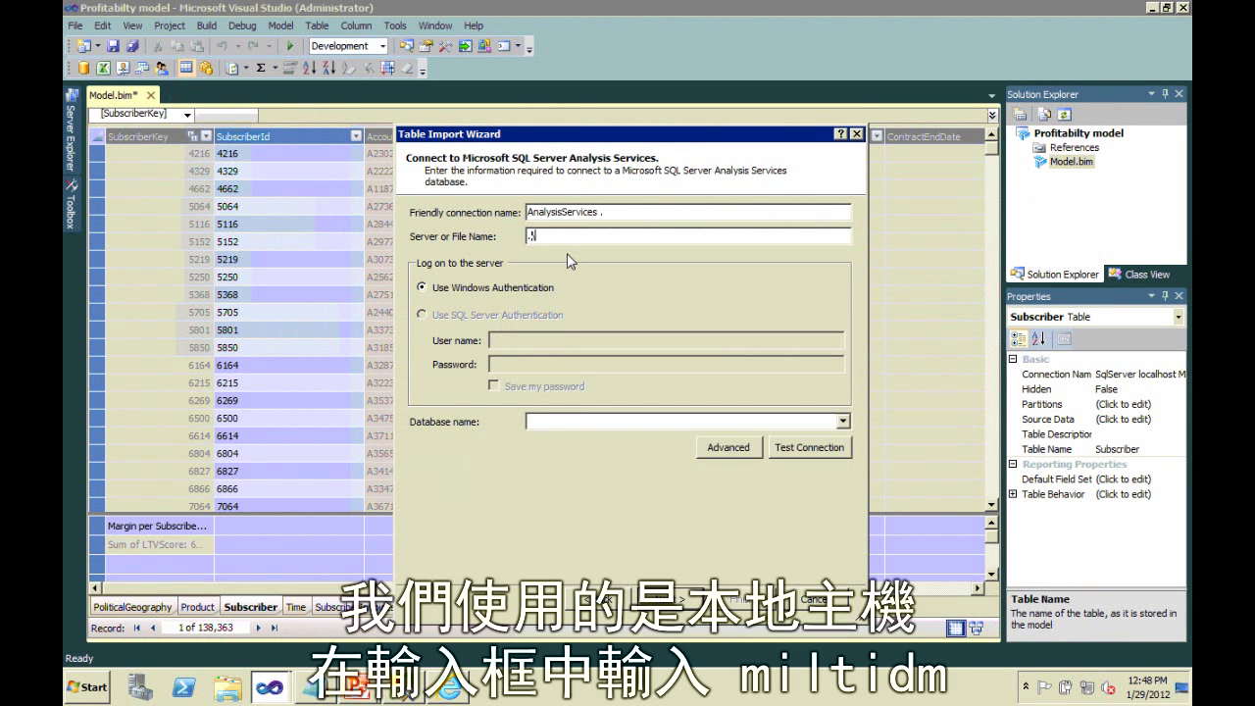
pyautogui.write('mu;lt')
pyautogui.write('lt')
pyautogui.write('ido')
pyautogui.write('m')
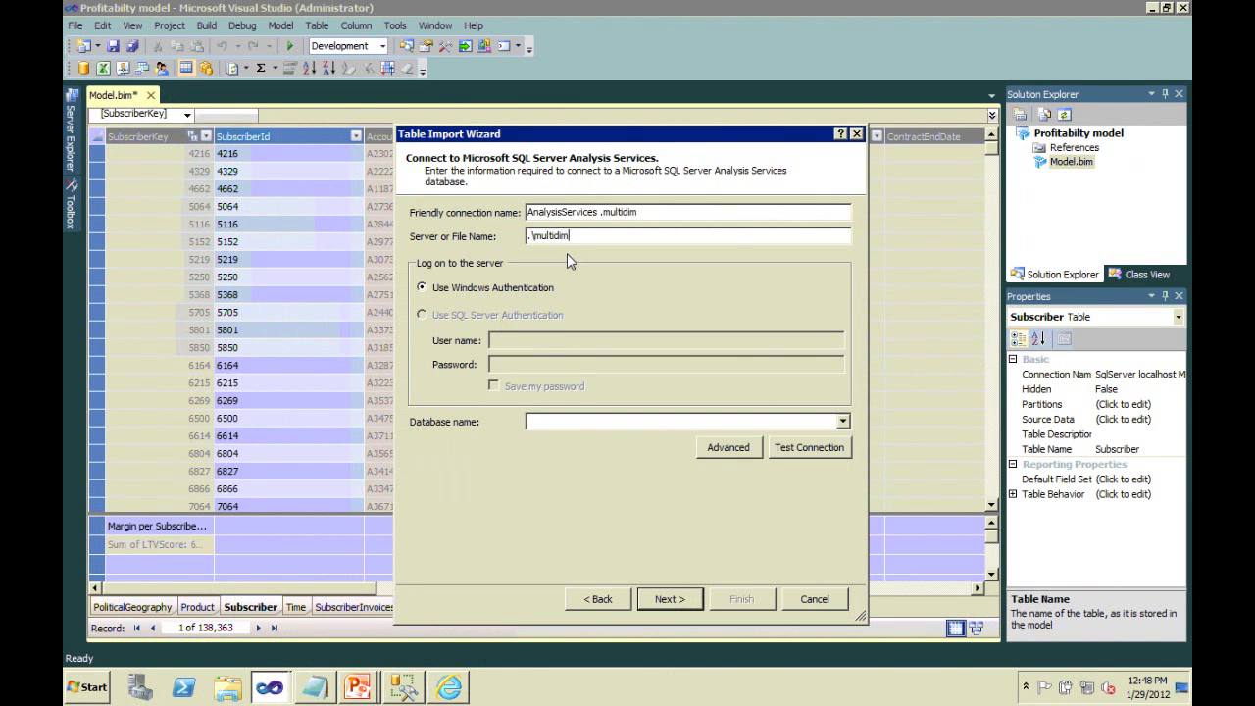
pyautogui.click(842, 421)
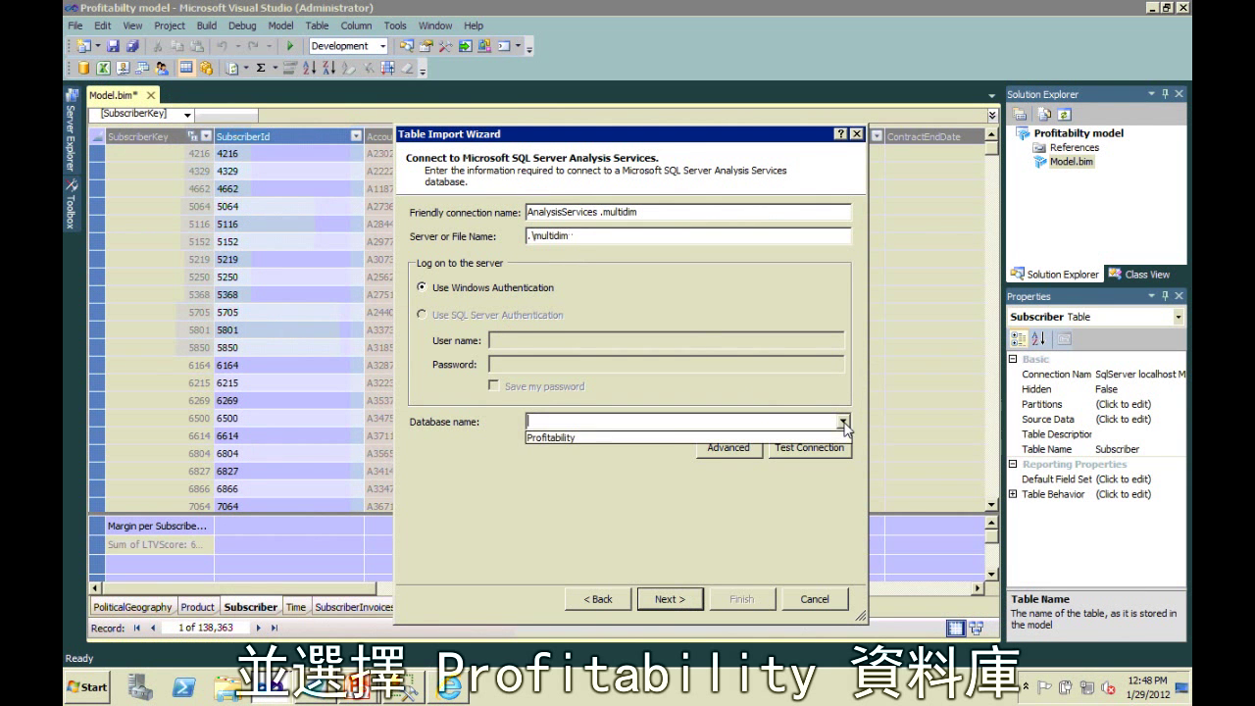
pyautogui.click(667, 439)
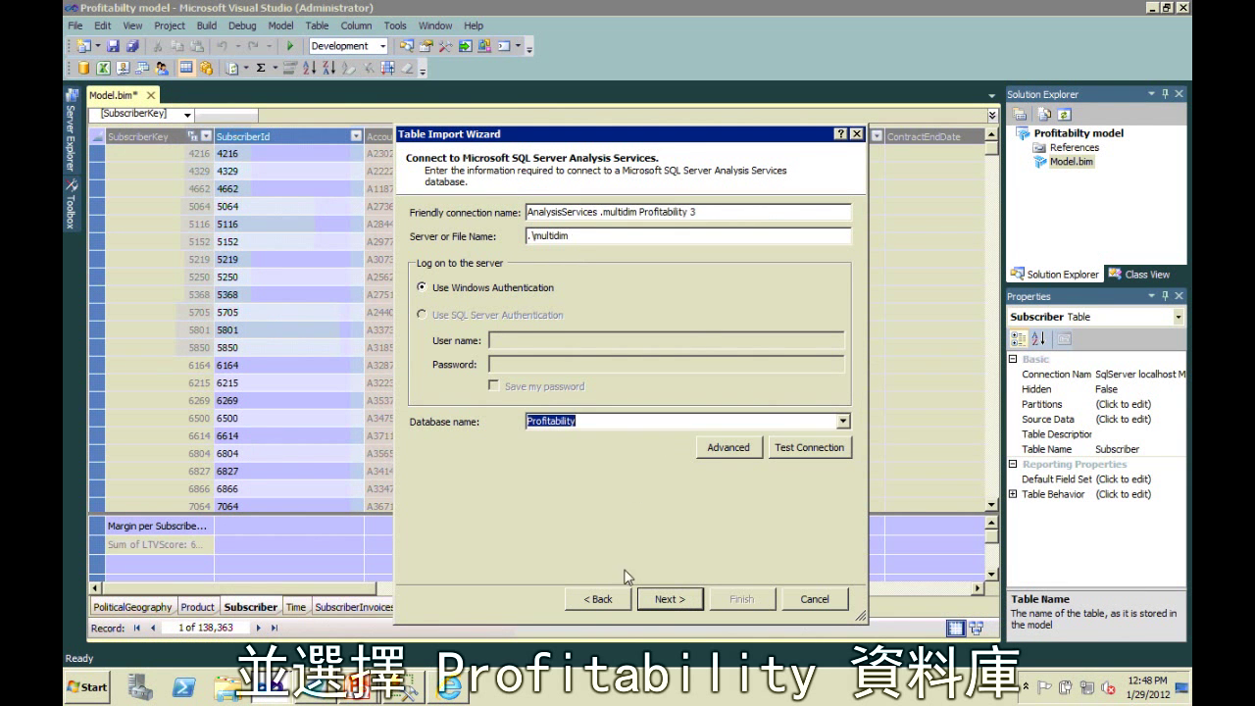
pyautogui.click(670, 599)
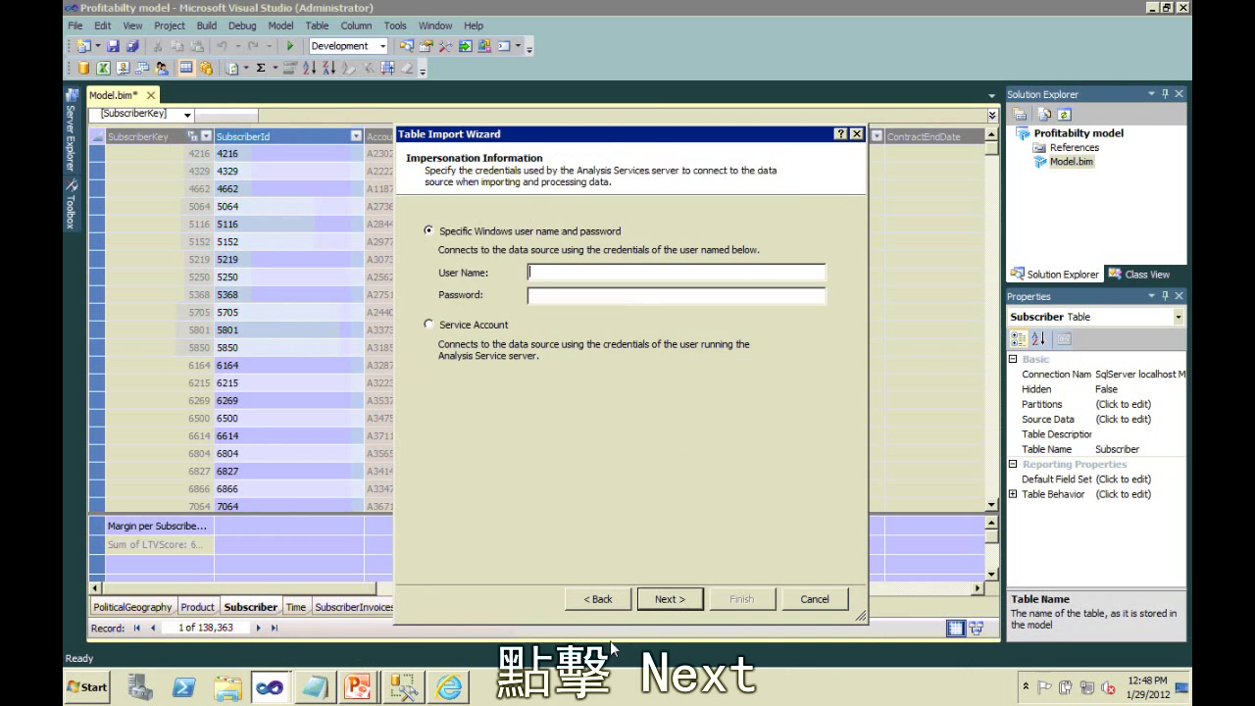
pyautogui.click(670, 600)
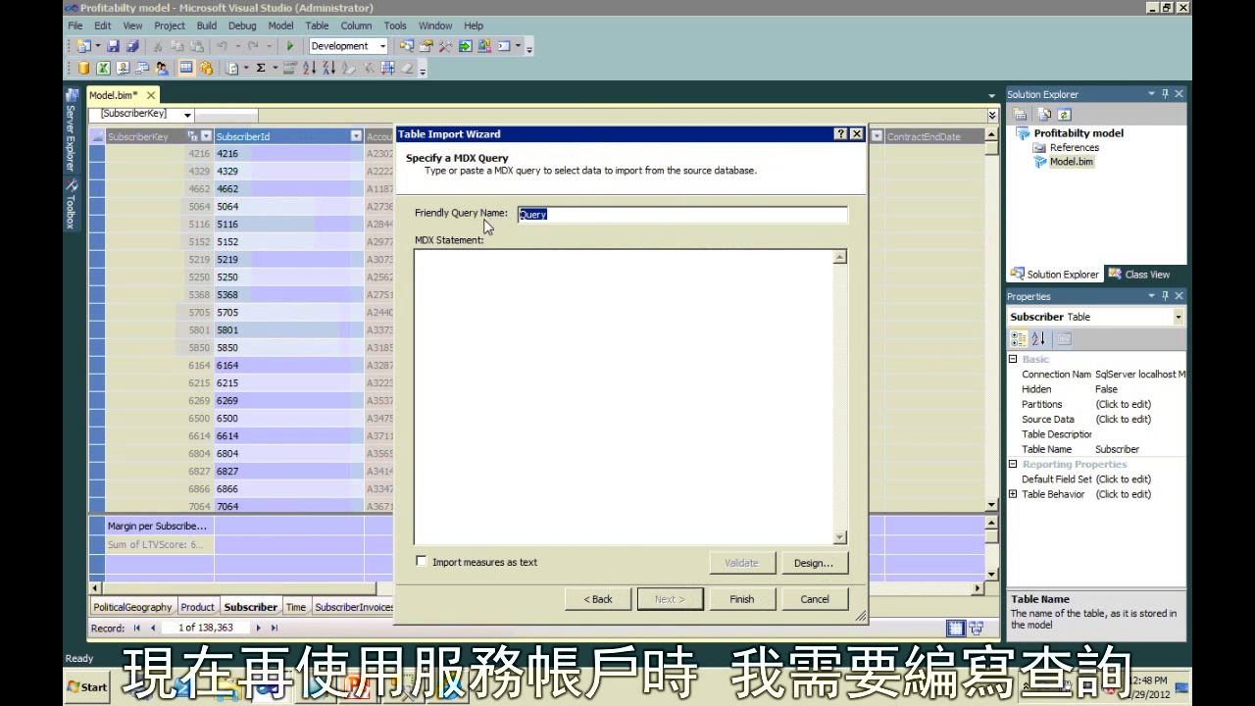
# Name the query Churn and fill its MDX statement with the cluster prediction query copied from the Notepad file named cluster.
pyautogui.write('Churn')
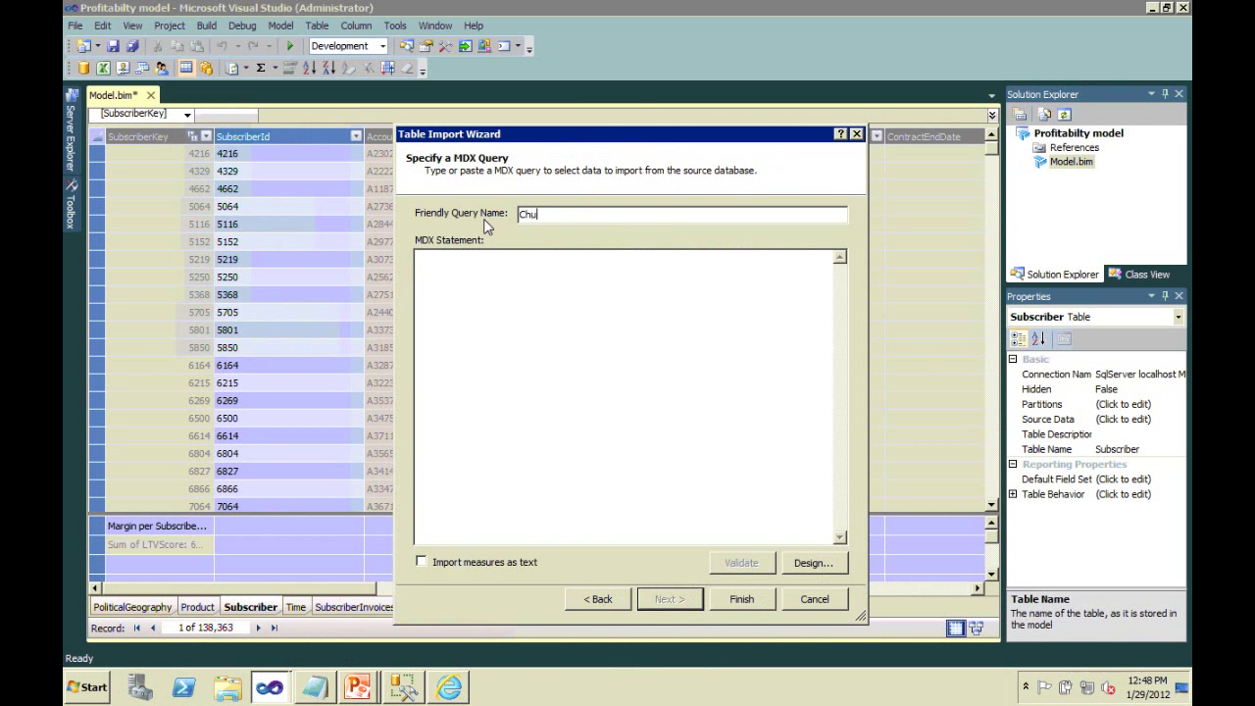
pyautogui.click(316, 687)
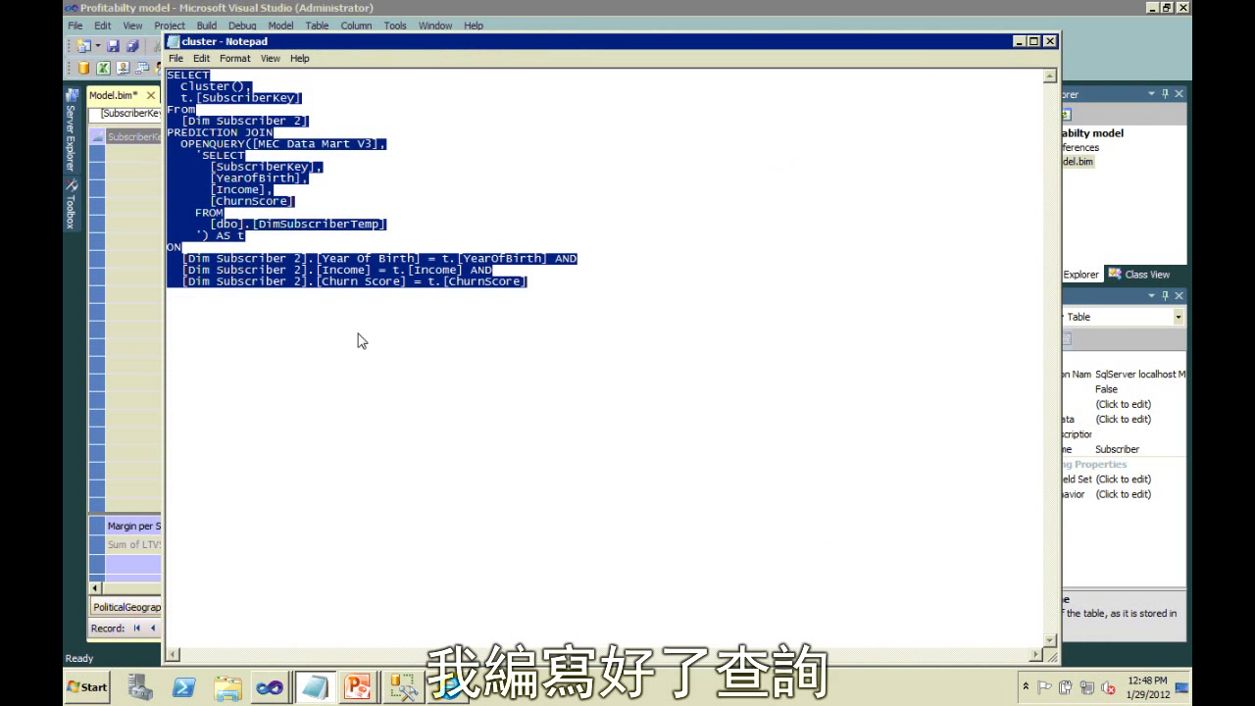
pyautogui.click(1018, 43)
pyautogui.click(631, 324)
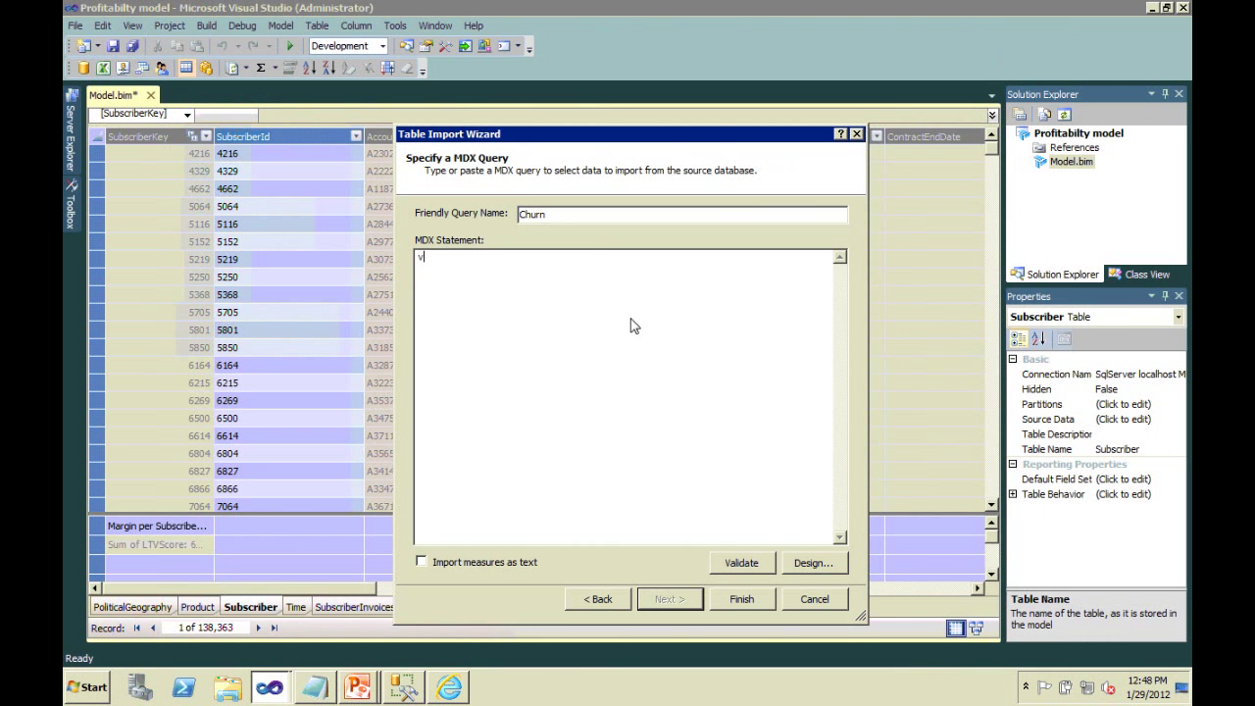
pyautogui.write("SELECT   Cluster(),   t.[SubscriberKey] From   [Dim Subscriber 2] PREDICTION JOIN   OPENQUERY([MEC Data Mart V3],     'SELECT       [SubscriberKey],       [YearOfBirth],       [Income],       [ChurnScore]     FROM       [dbo].[DimSubscriberTemp]     ') AS t ON   [Dim Subscriber 2].[Year Of Birth] = t.[YearOfBirth] AND   [Dim Subscriber 2].[Income] = t.[Income] AND   [Dim Subscriber 2].[Churn Score] = t.[ChurnScore]")
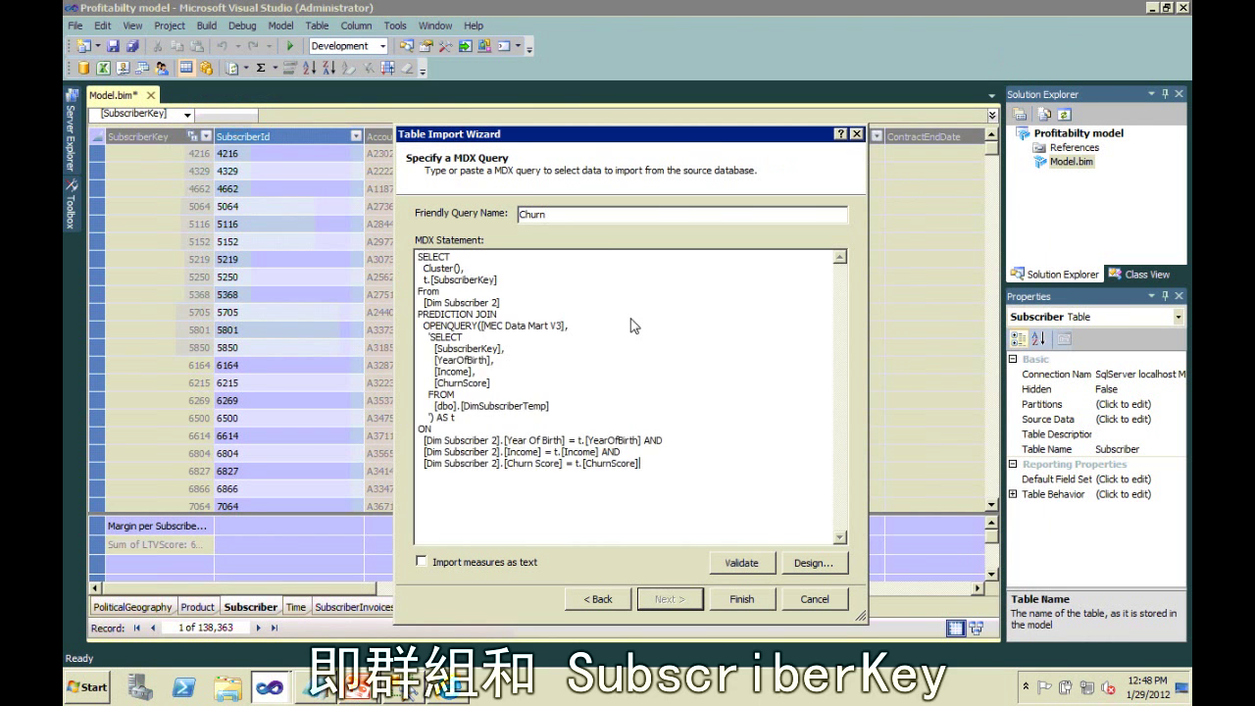
# Check the Cluster() and t.[SubscriberKey] outputs in the statement, and import the Churn query as a table.
pyautogui.click(463, 269)
pyautogui.moveTo(465, 269); pyautogui.dragTo(421, 269)
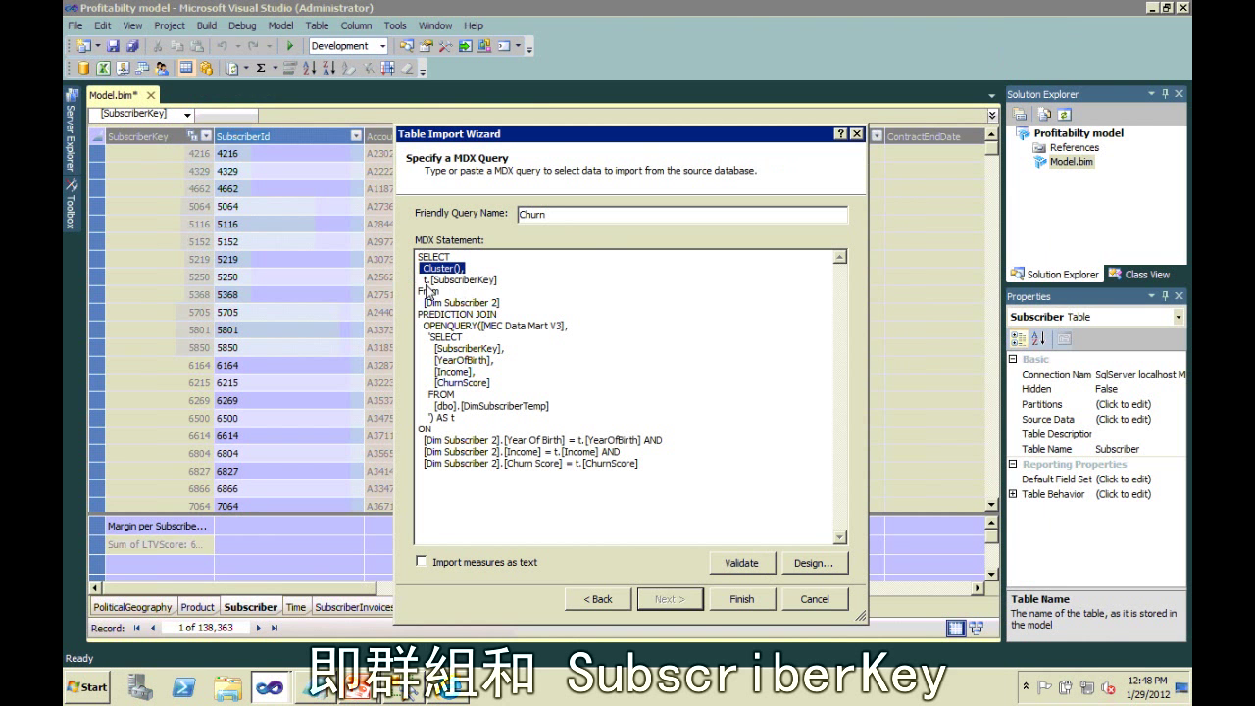
pyautogui.moveTo(500, 280); pyautogui.dragTo(404, 286)
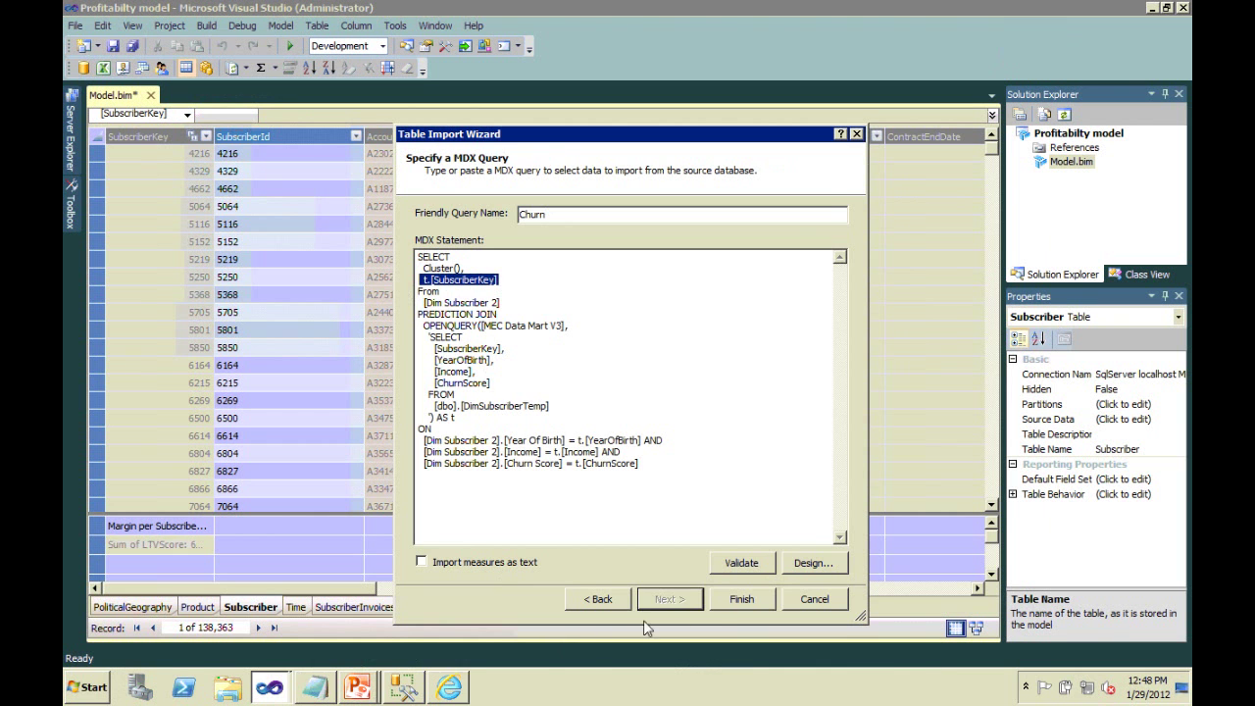
pyautogui.click(741, 599)
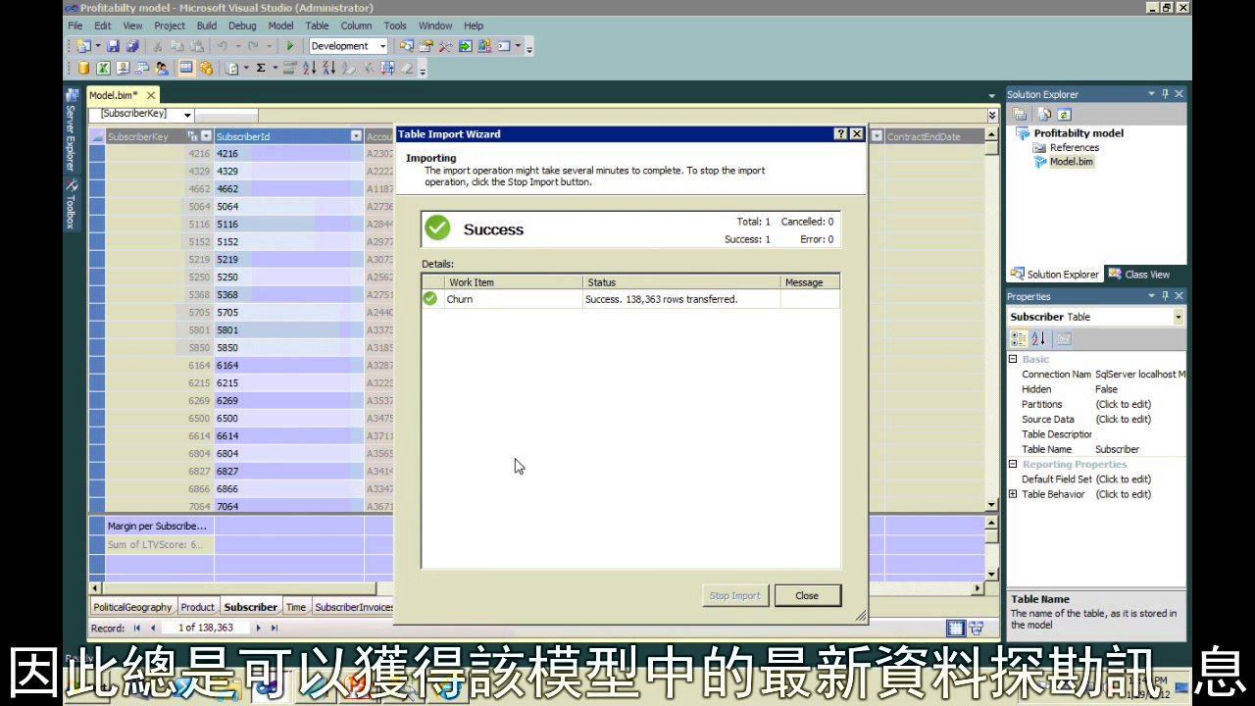
pyautogui.click(804, 594)
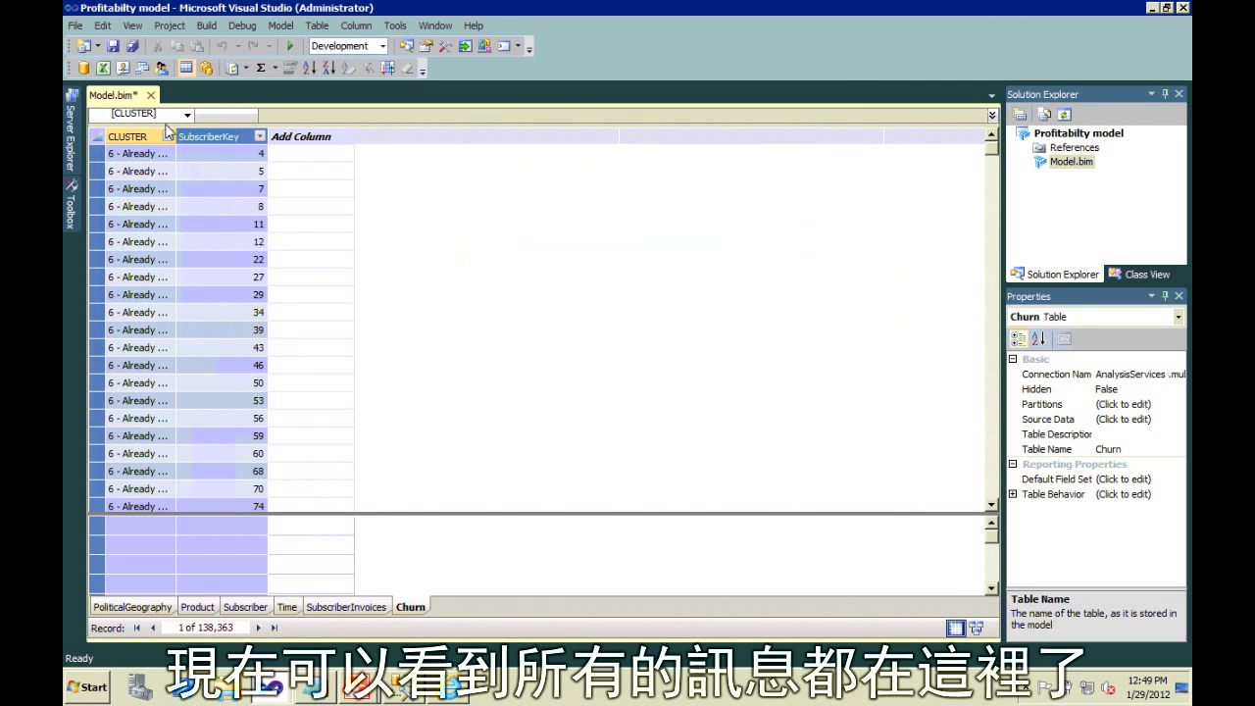
# Review the distinct values of the CLUSTER column without filtering, and hide the Churn table from client tools.
pyautogui.click(167, 137)
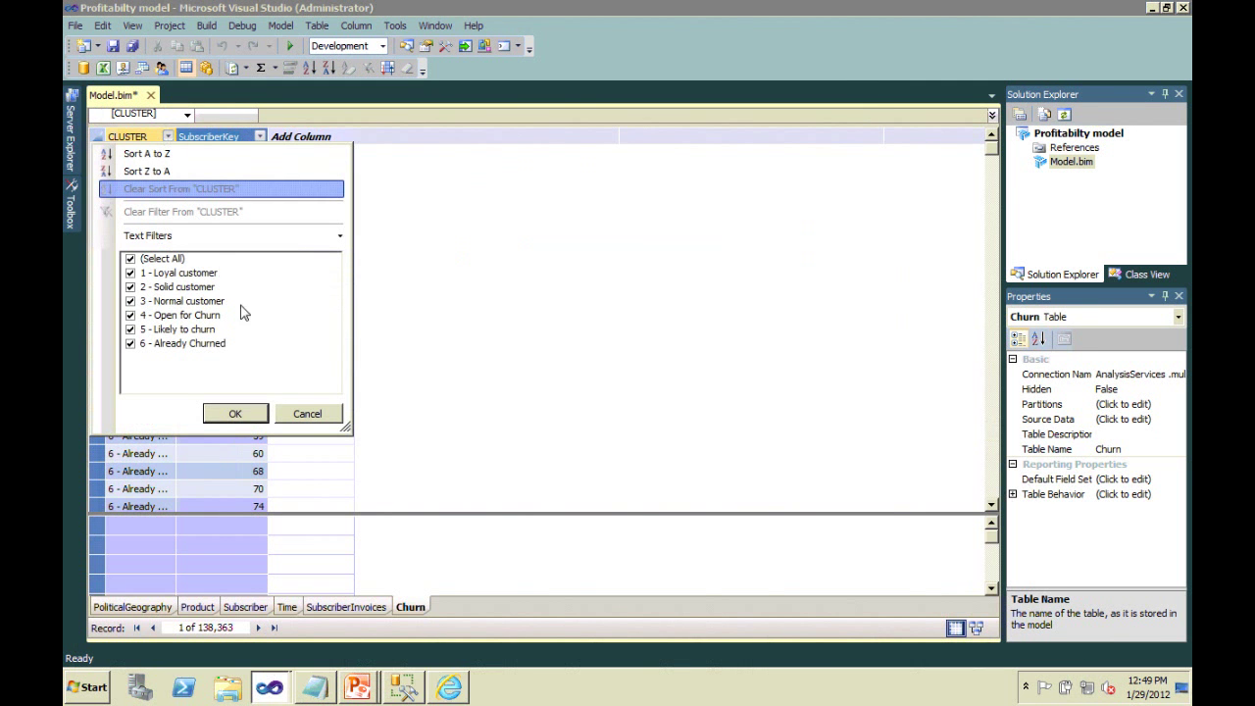
pyautogui.click(324, 417)
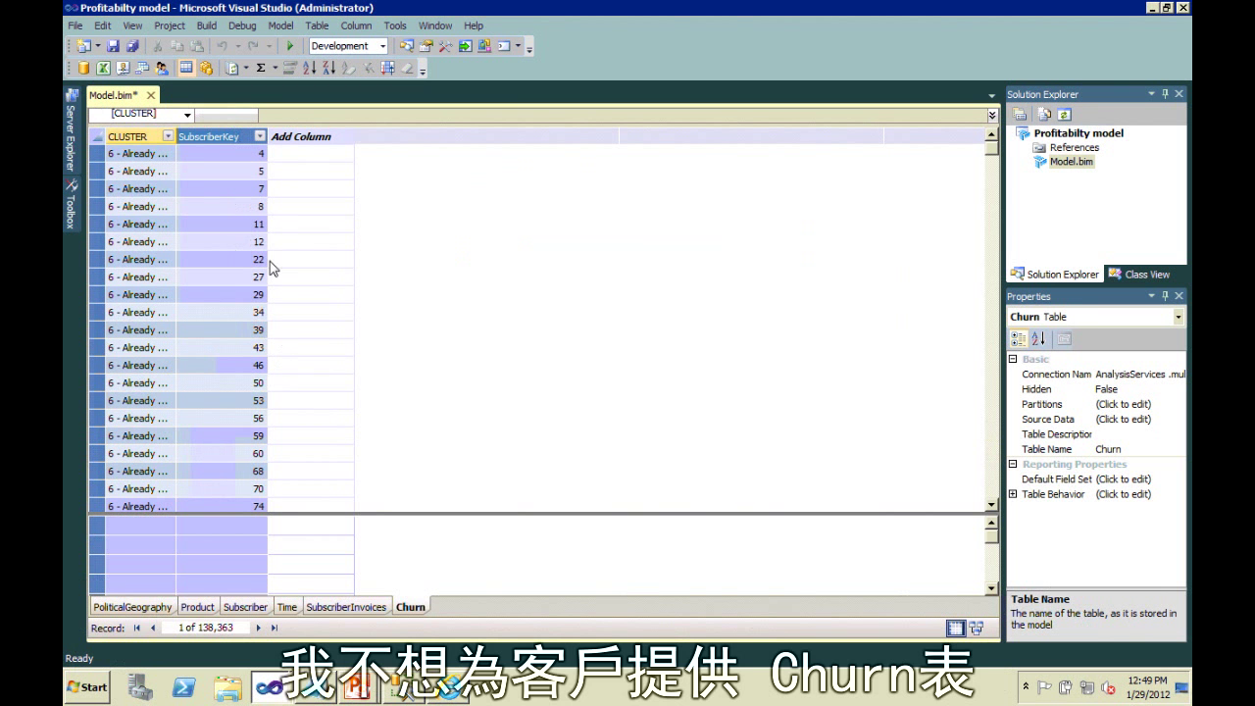
pyautogui.rightClick(419, 610)
pyautogui.click(450, 579)
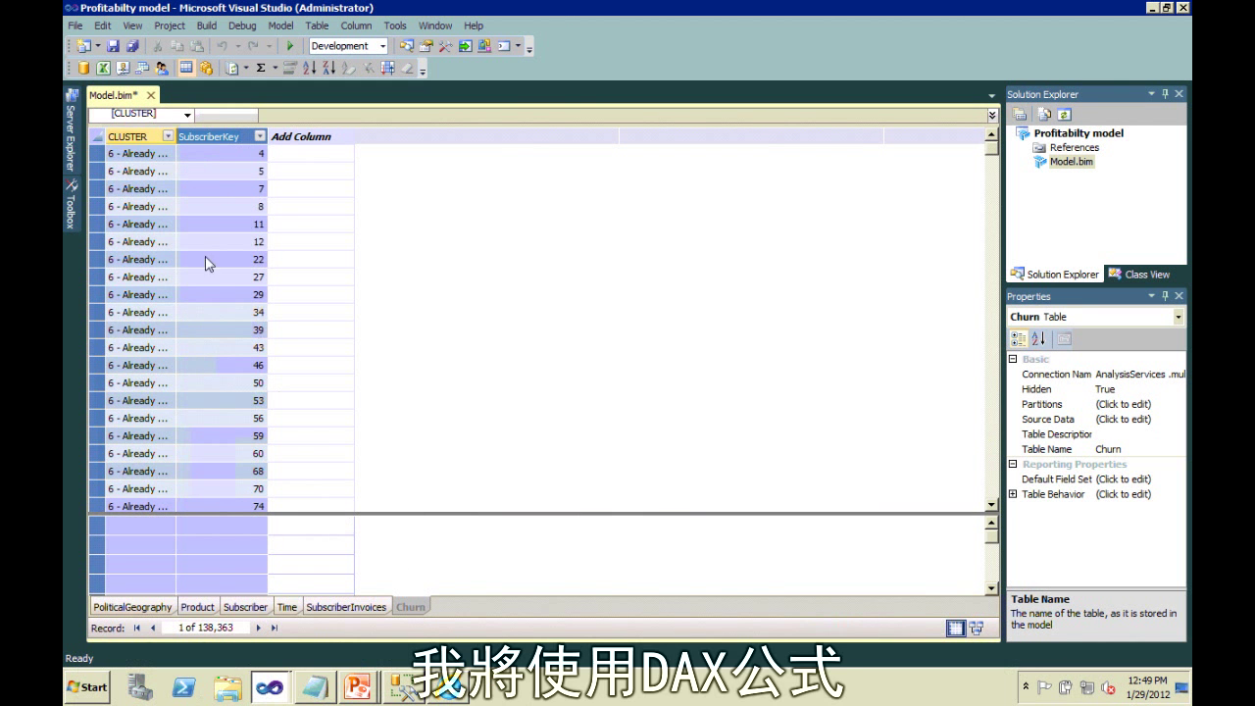
# Create a relationship from the Subscriber table's SubscriberKey column to the SubscriberKey column of the Churn lookup table.
pyautogui.rightClick(128, 137)
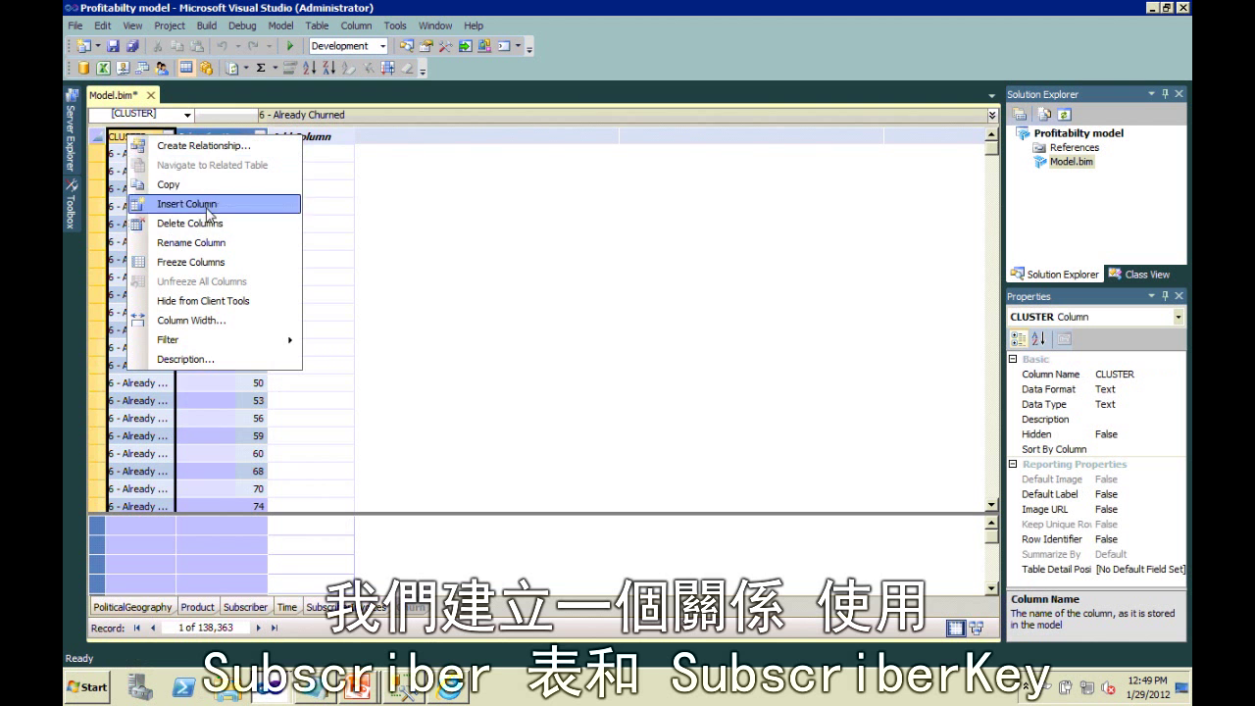
pyautogui.click(201, 147)
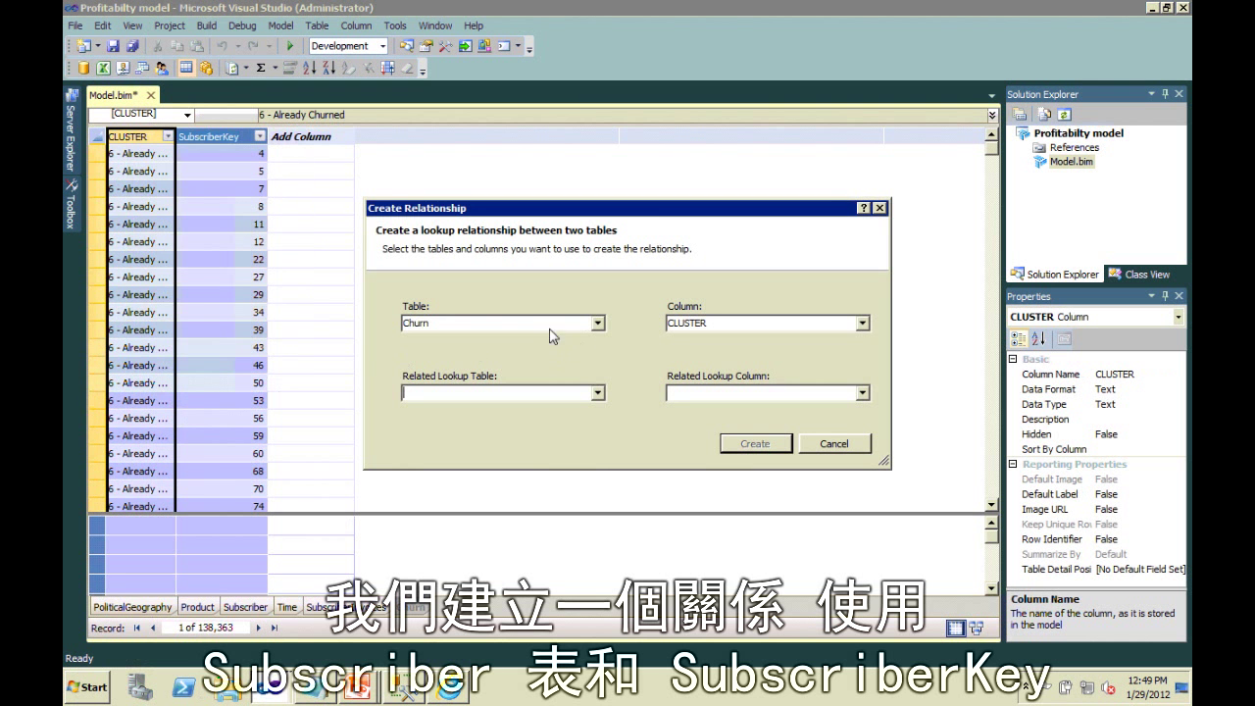
pyautogui.click(597, 324)
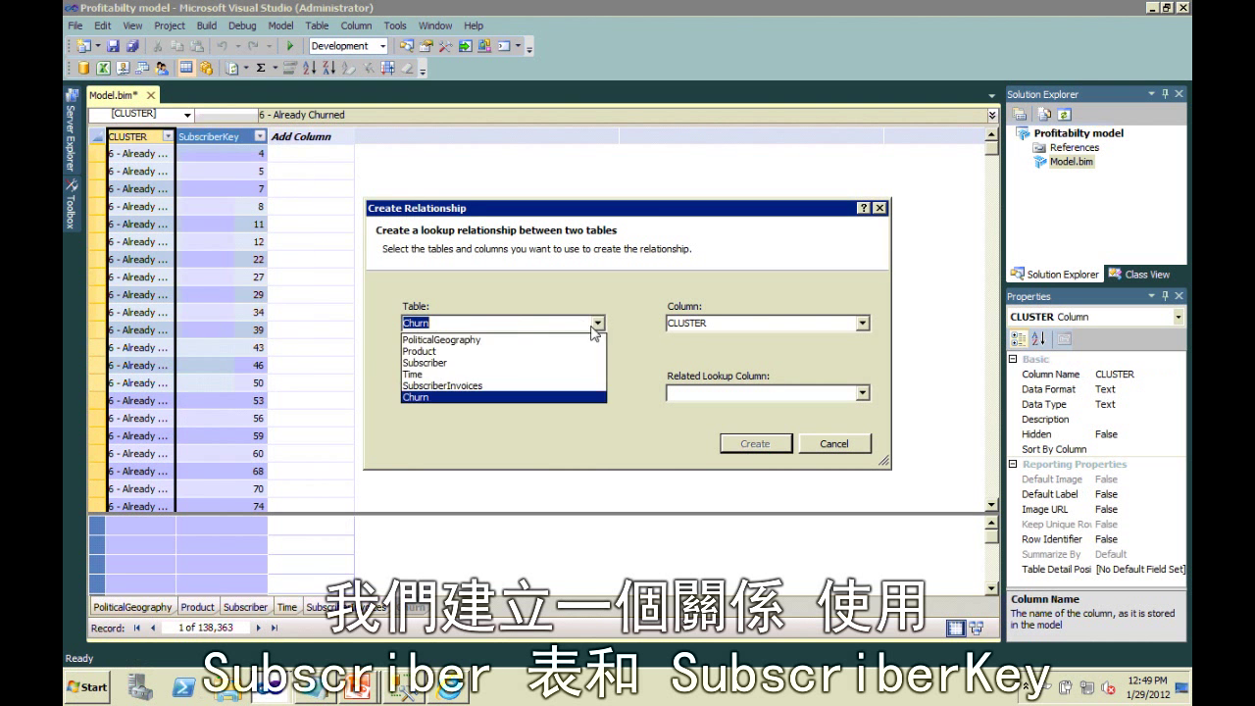
pyautogui.click(505, 363)
pyautogui.click(863, 323)
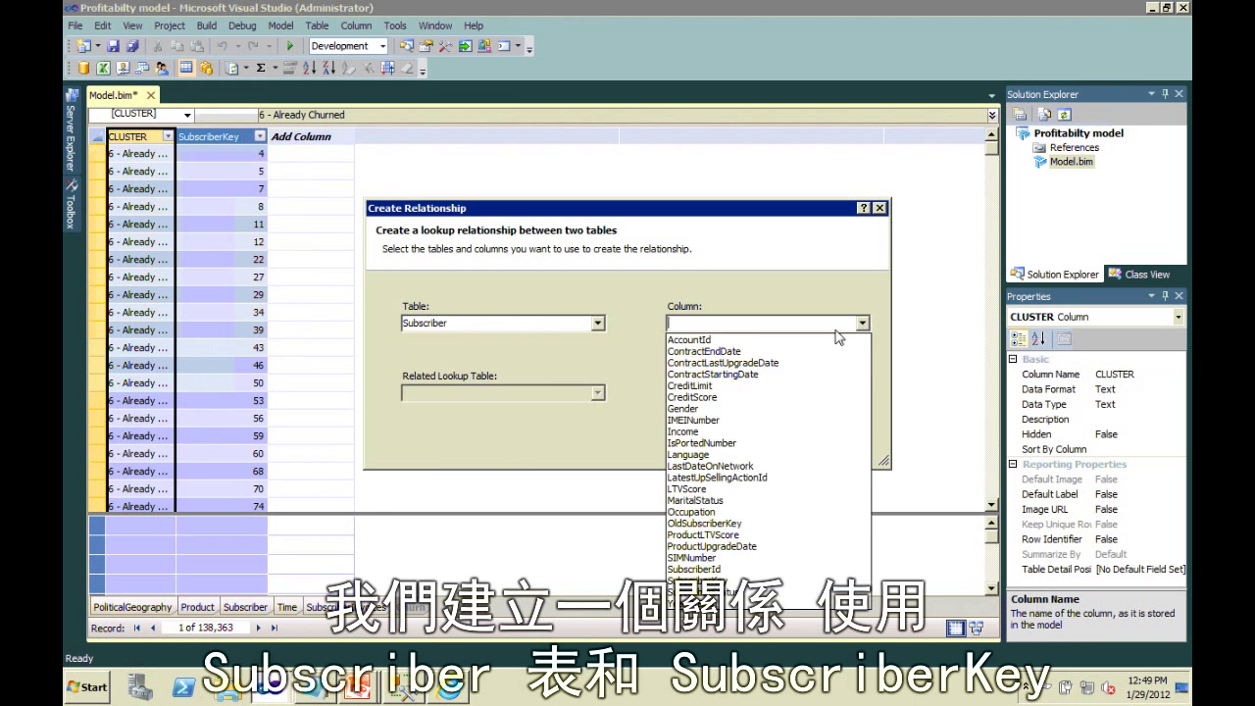
pyautogui.click(706, 581)
pyautogui.click(597, 392)
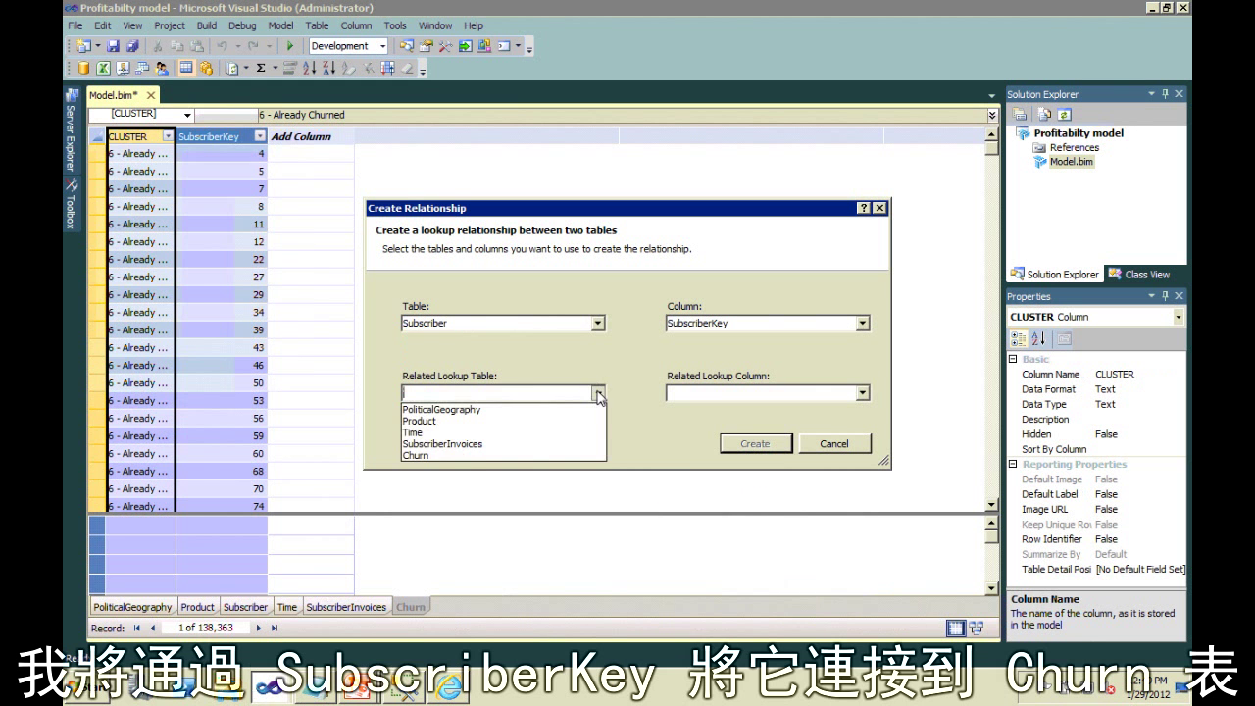
pyautogui.click(474, 456)
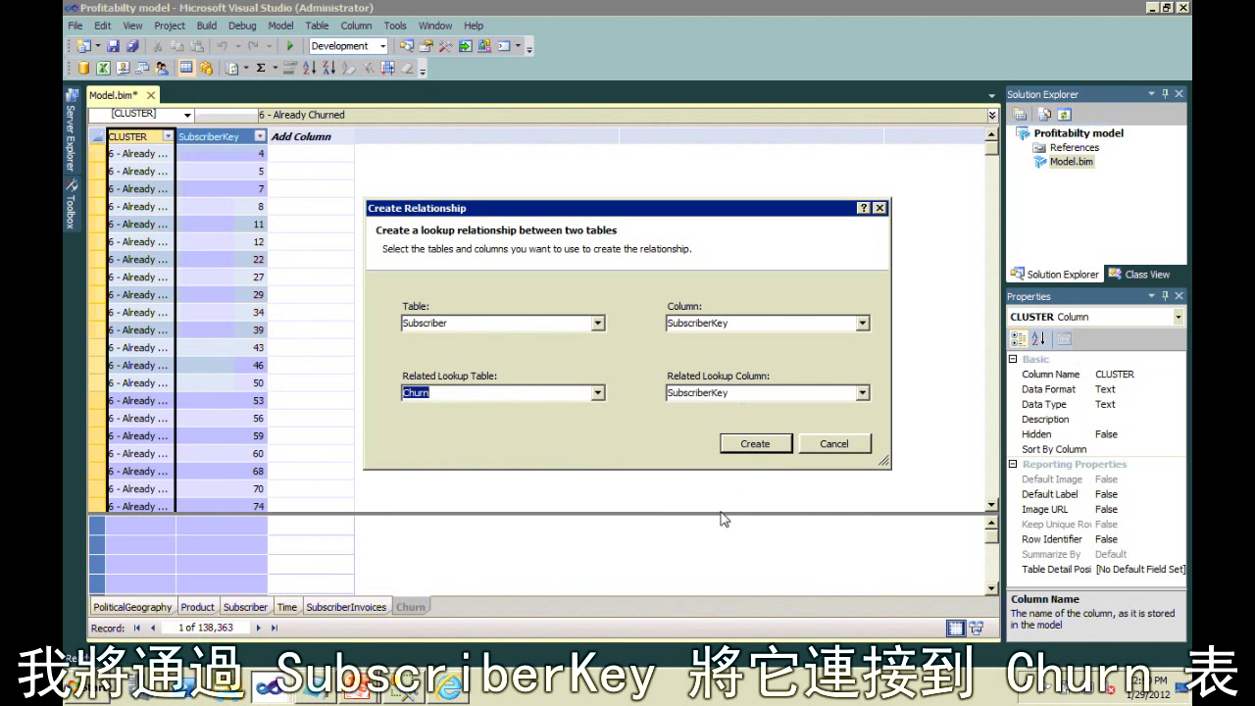
pyautogui.click(773, 447)
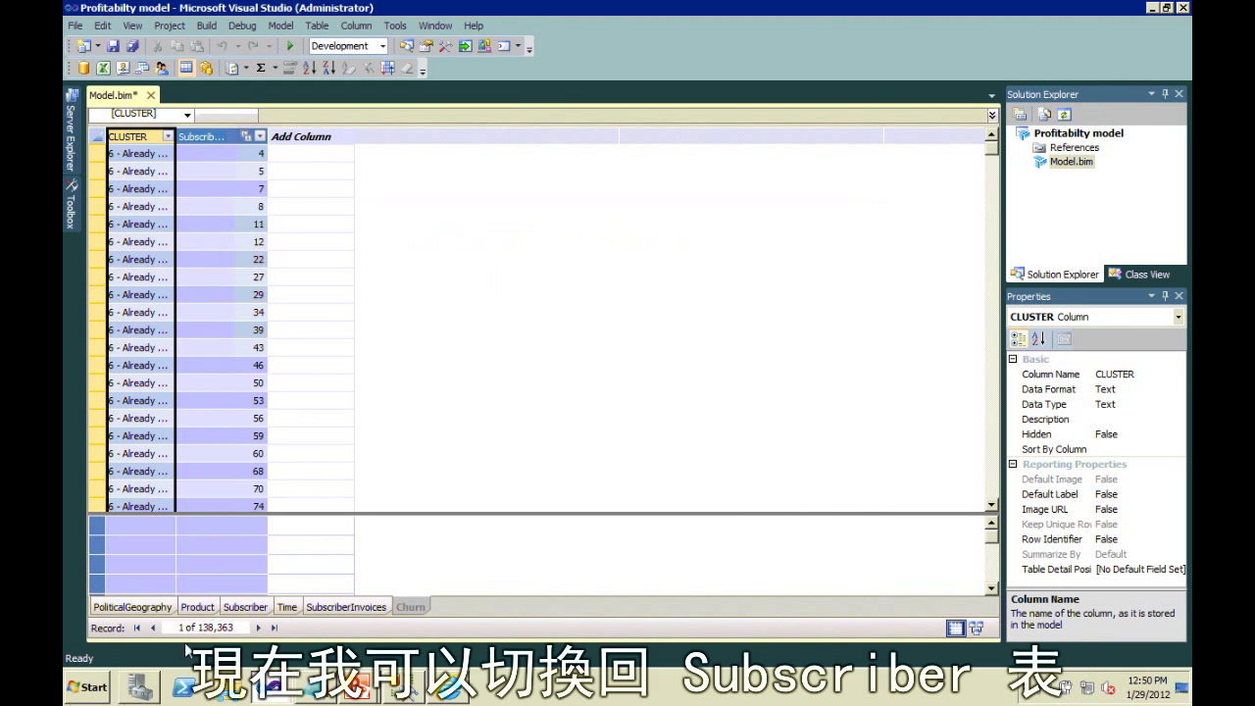
# Insert a calculated column before AccountId in the Subscriber table with the formula =RELATED(Churn[CLUSTER]).
pyautogui.click(245, 607)
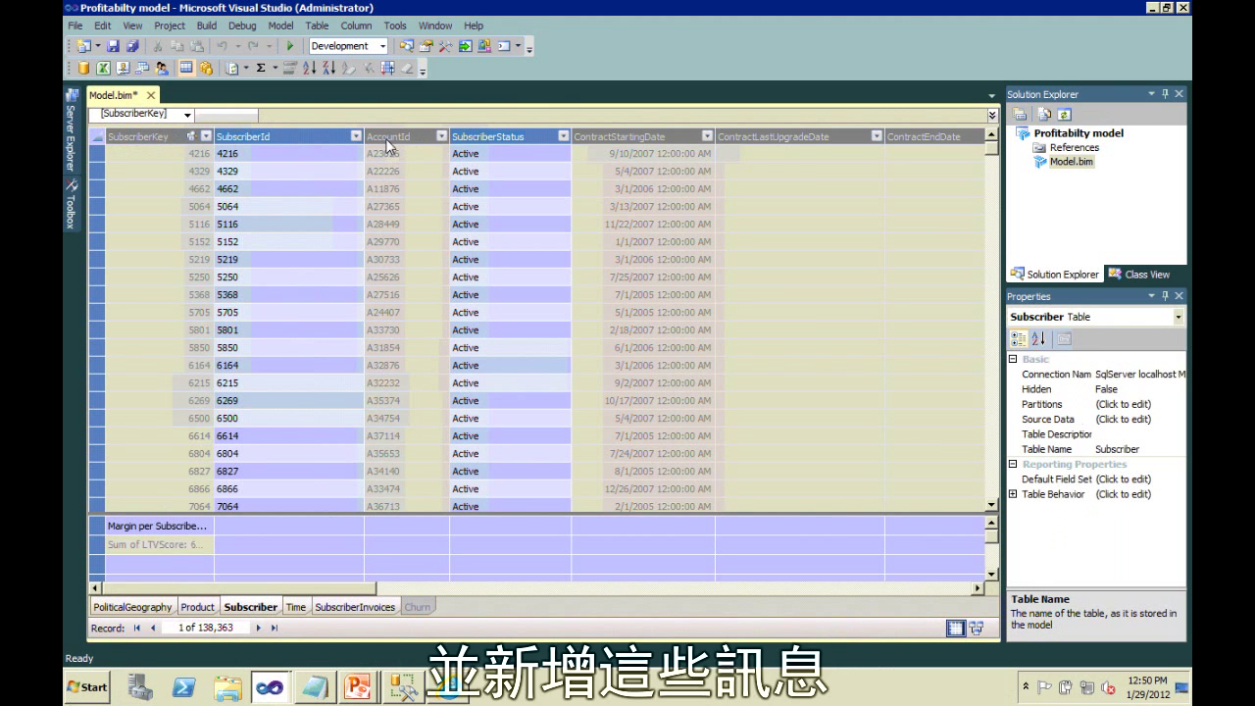
pyautogui.rightClick(388, 146)
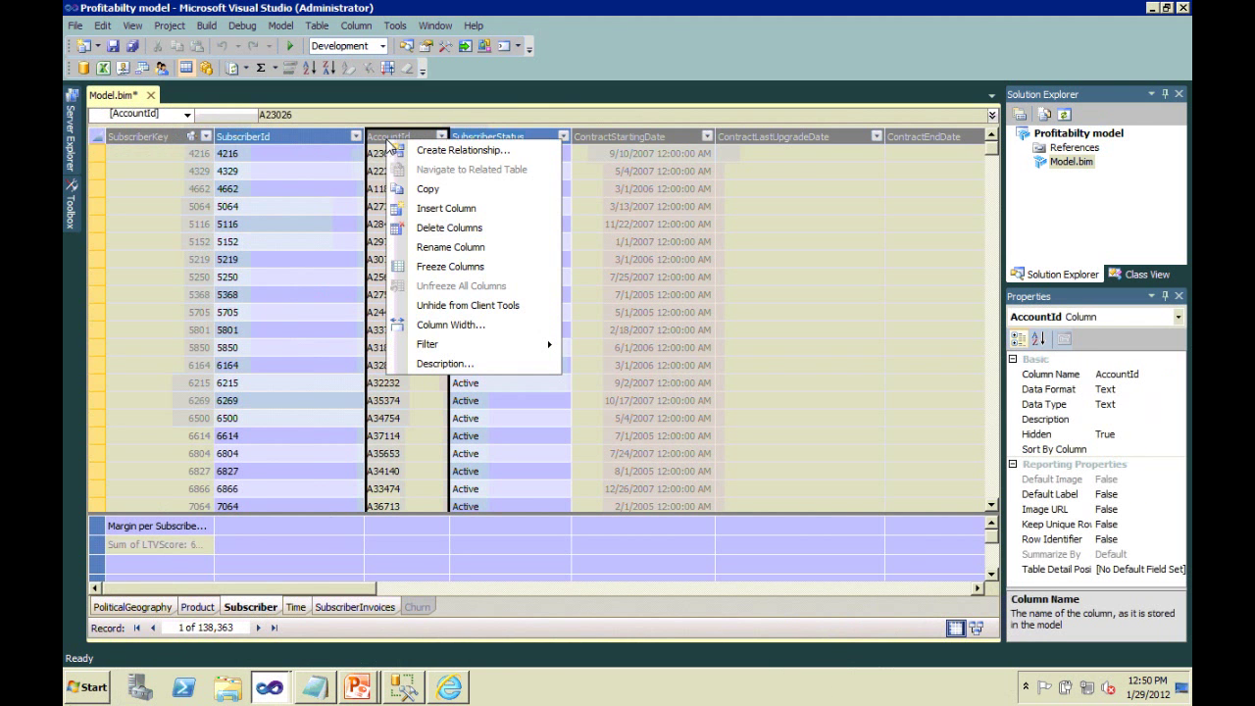
pyautogui.click(457, 209)
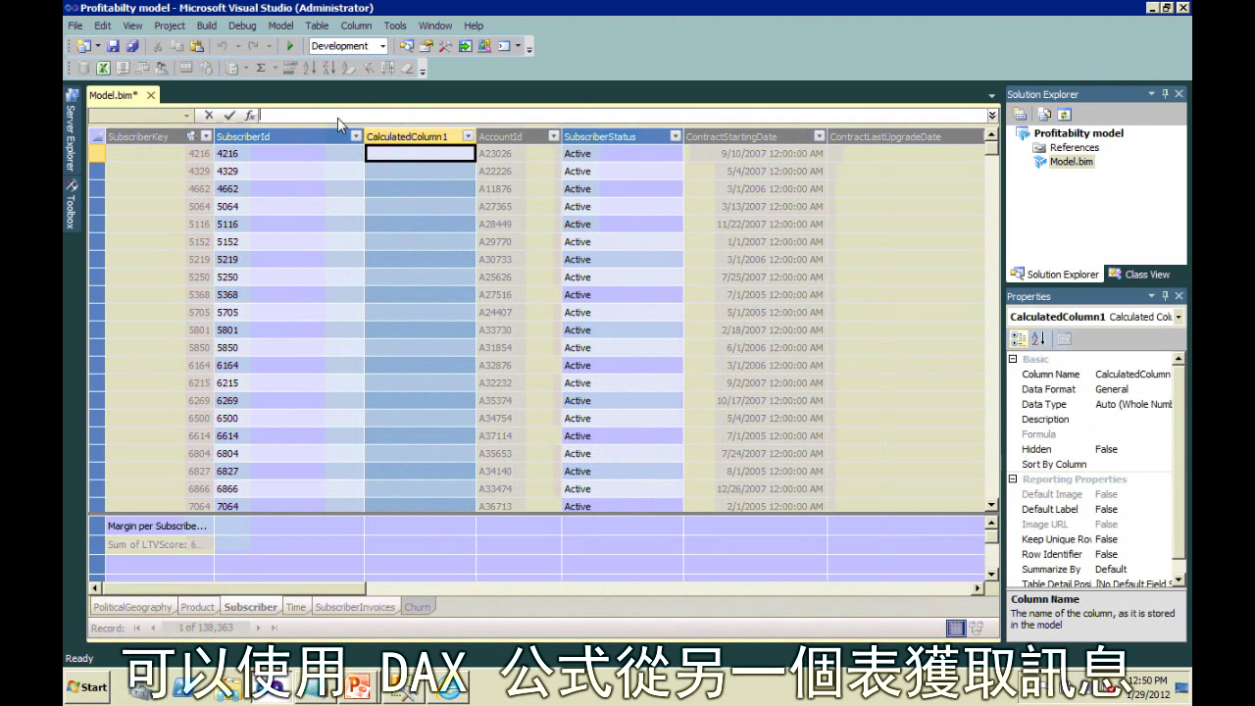
pyautogui.write('=')
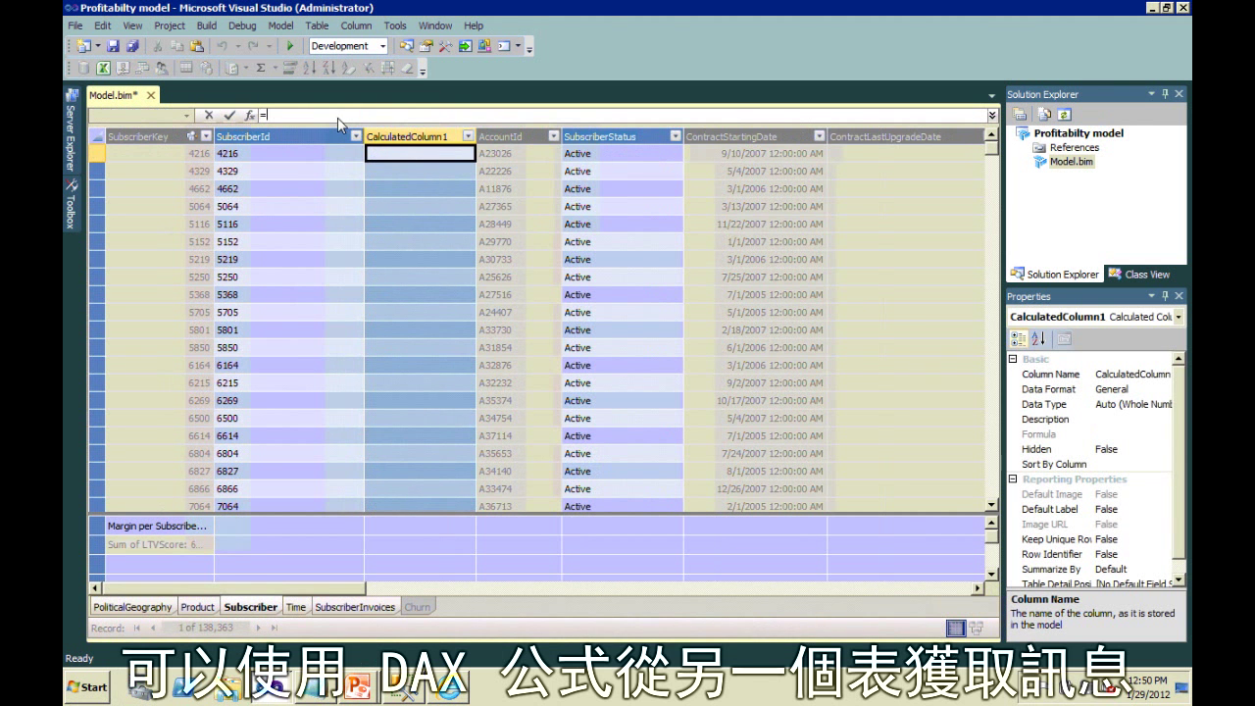
pyautogui.write('RELATED(')
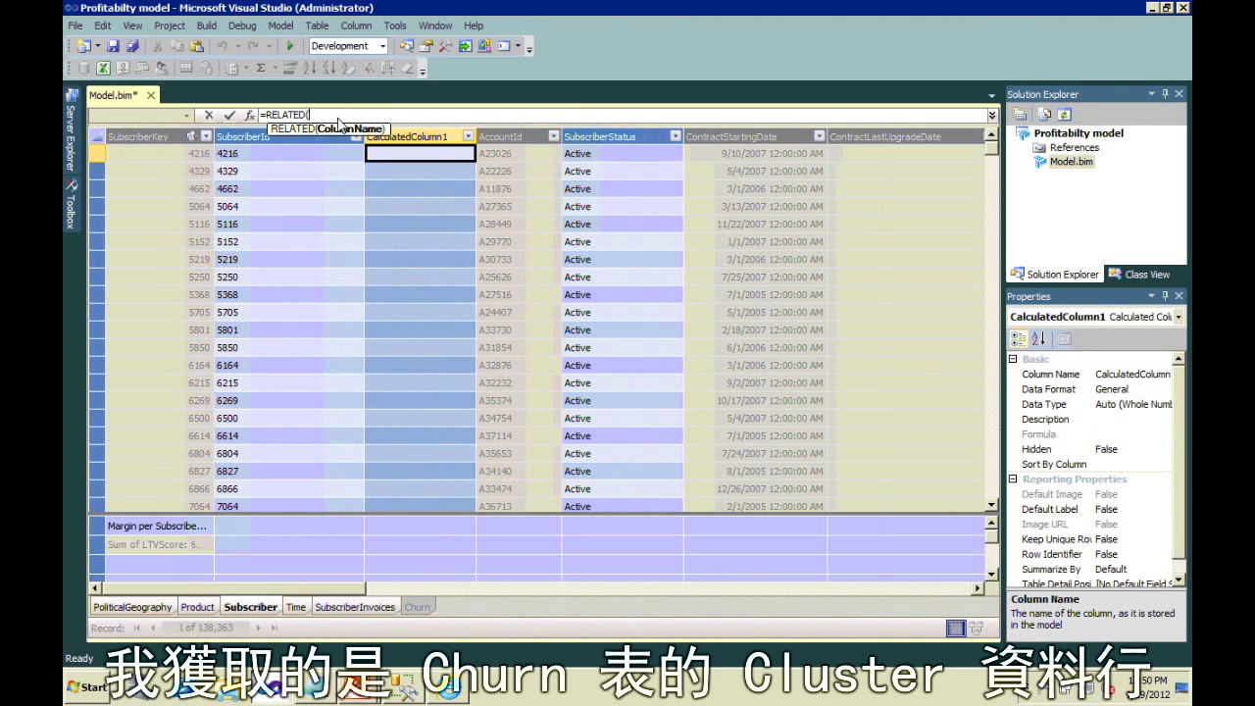
pyautogui.write('Churn[CLUSTER]')
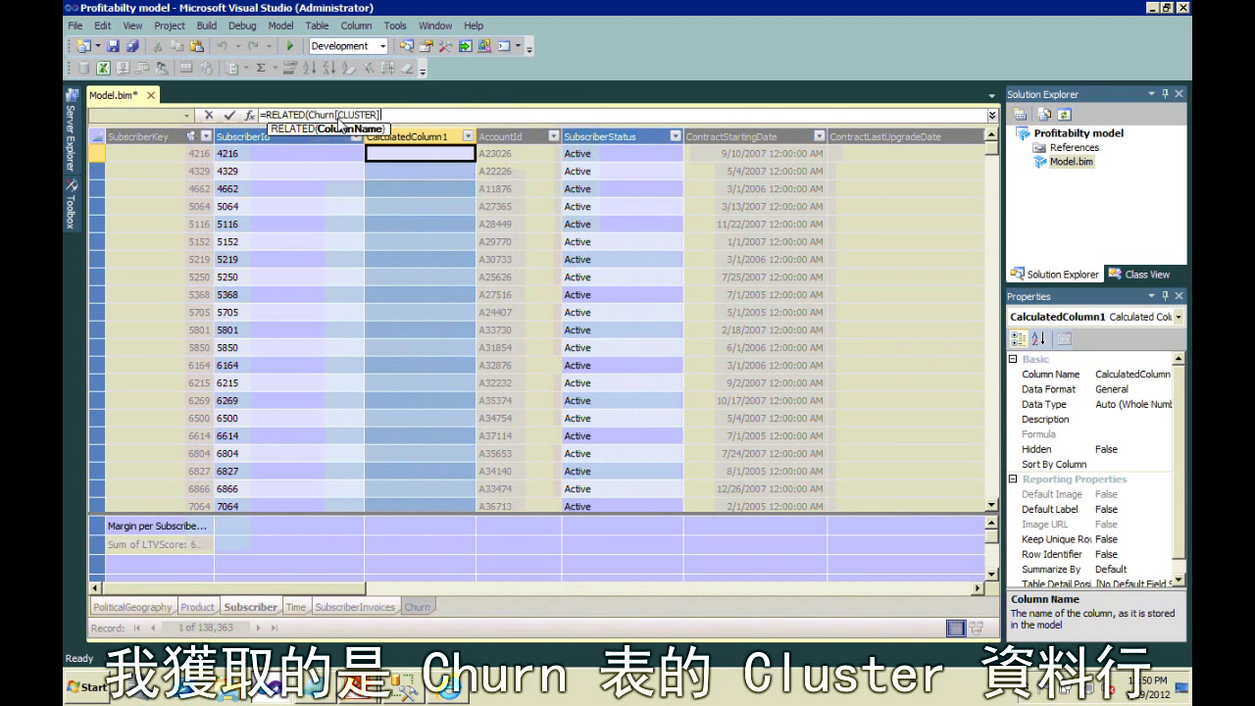
pyautogui.write(')')
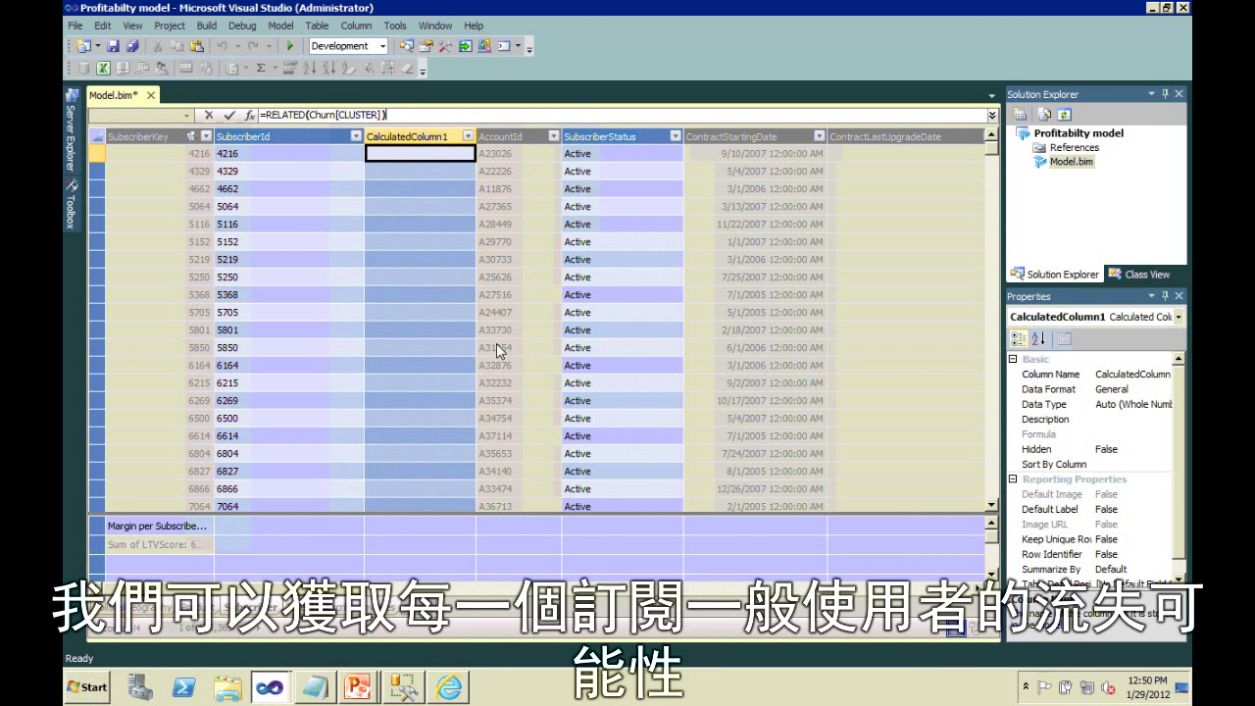
pyautogui.press('Return')
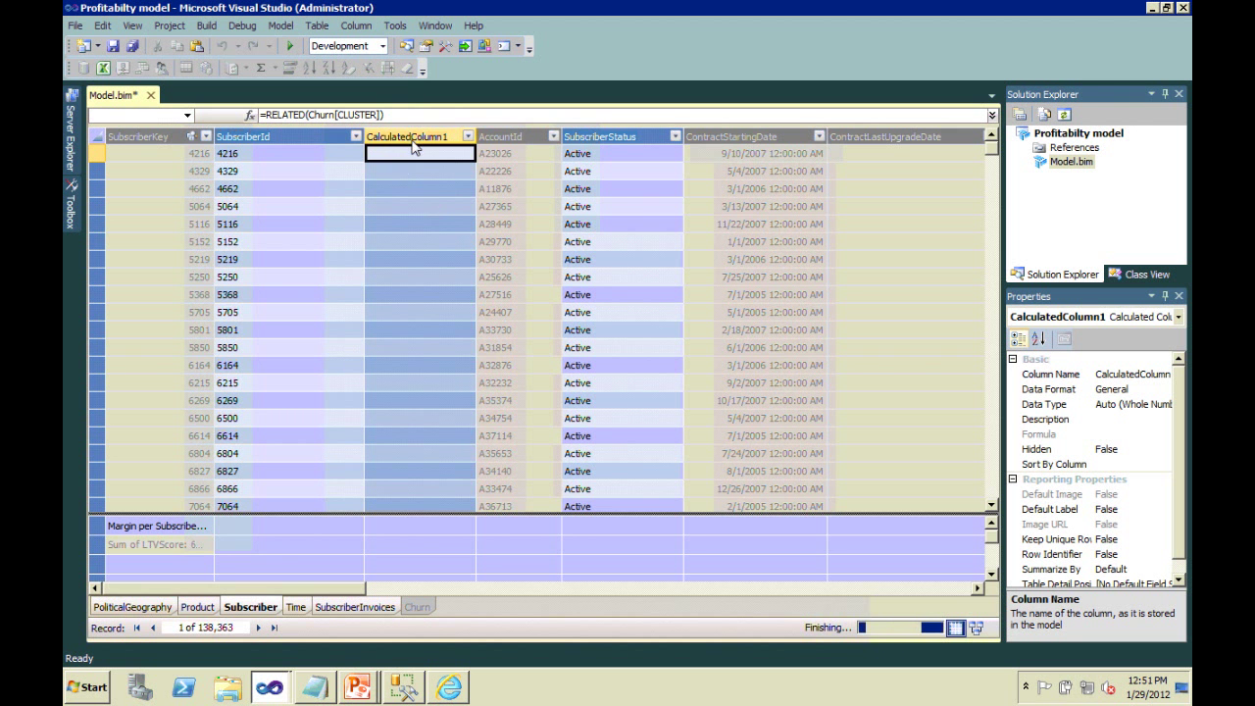
# Rename the new calculated column in the Subscriber table to Churn.
pyautogui.rightClick(412, 144)
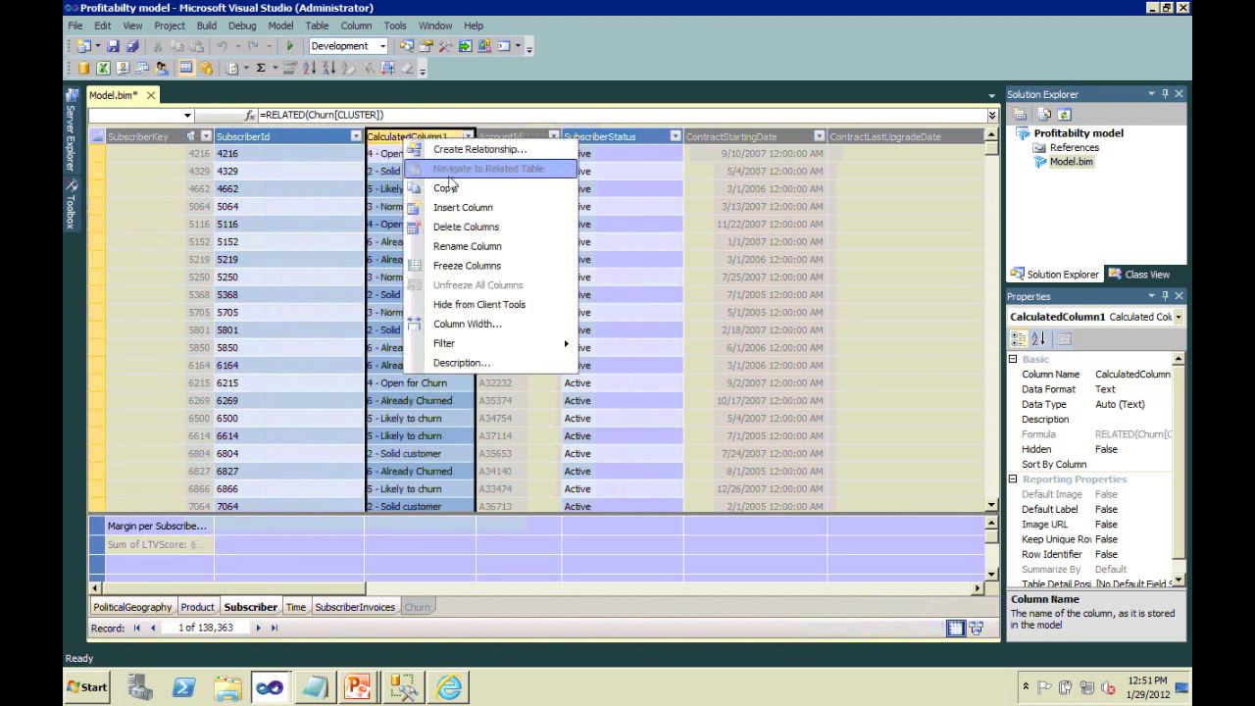
pyautogui.click(471, 246)
pyautogui.write('Churn')
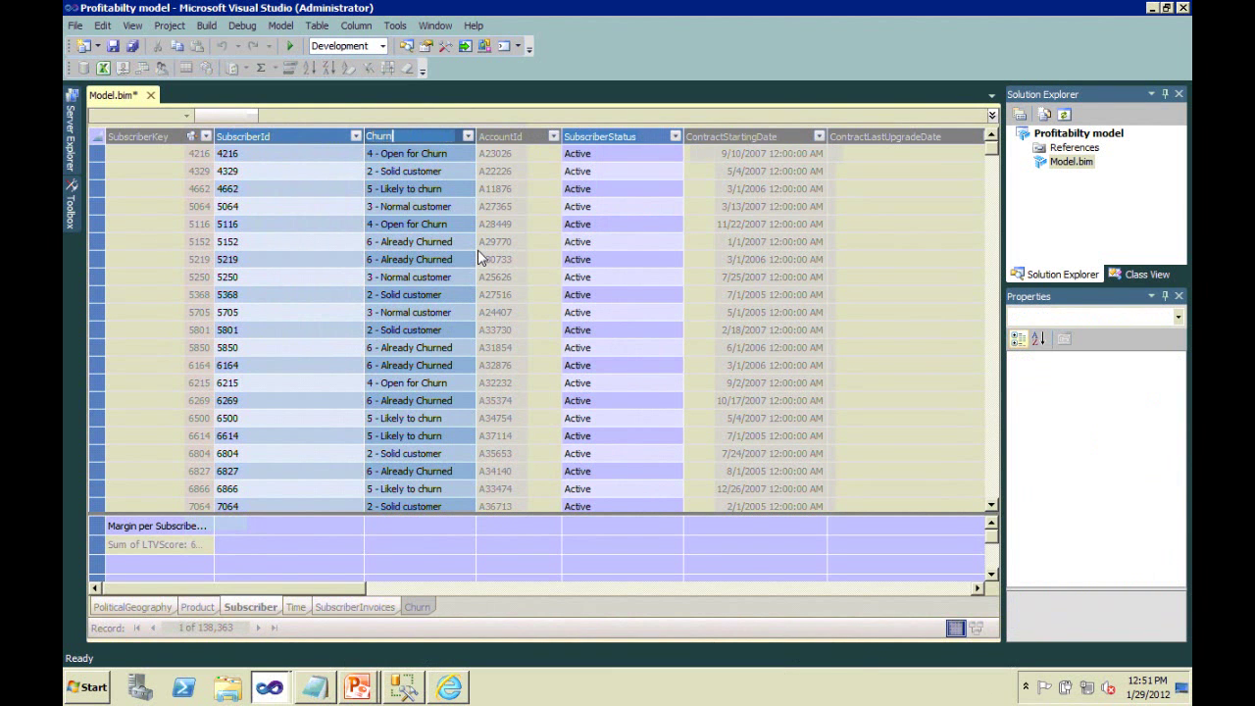
pyautogui.press('Return')
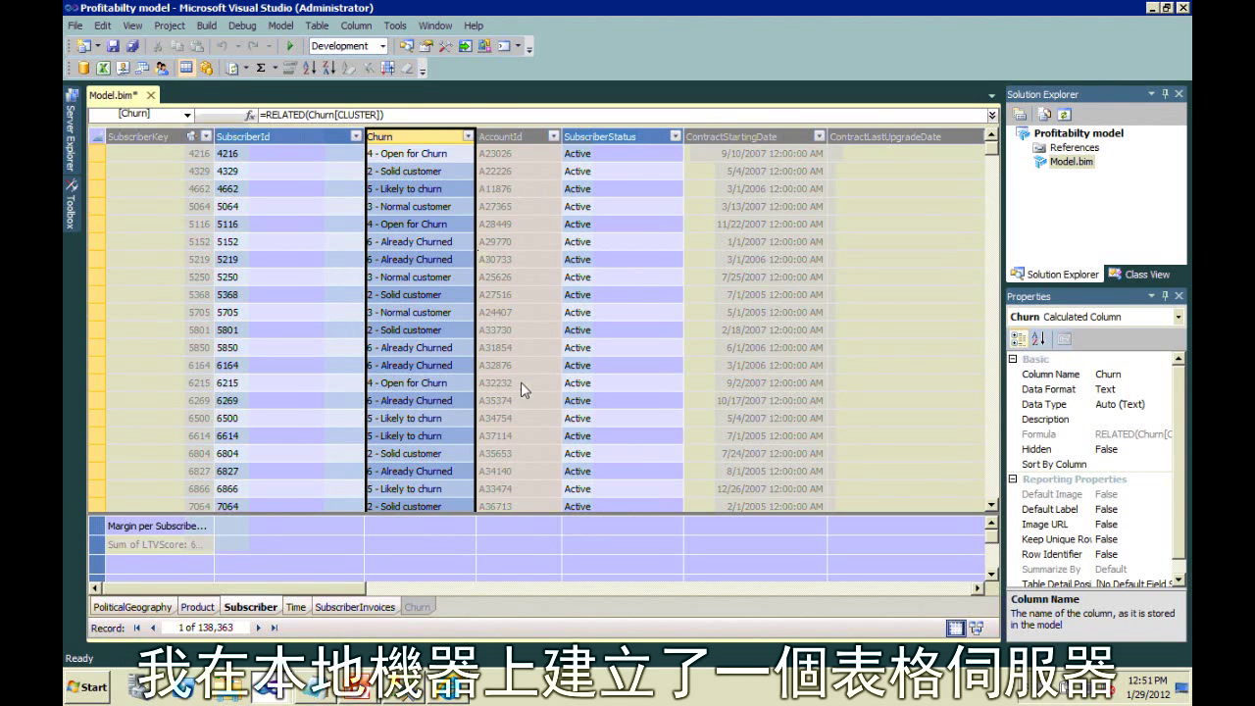
# In SQL Server Management Studio, examine the Profitabilty model database and its temporary workspace database, comparing with the open model in Visual Studio.
pyautogui.click(402, 691)
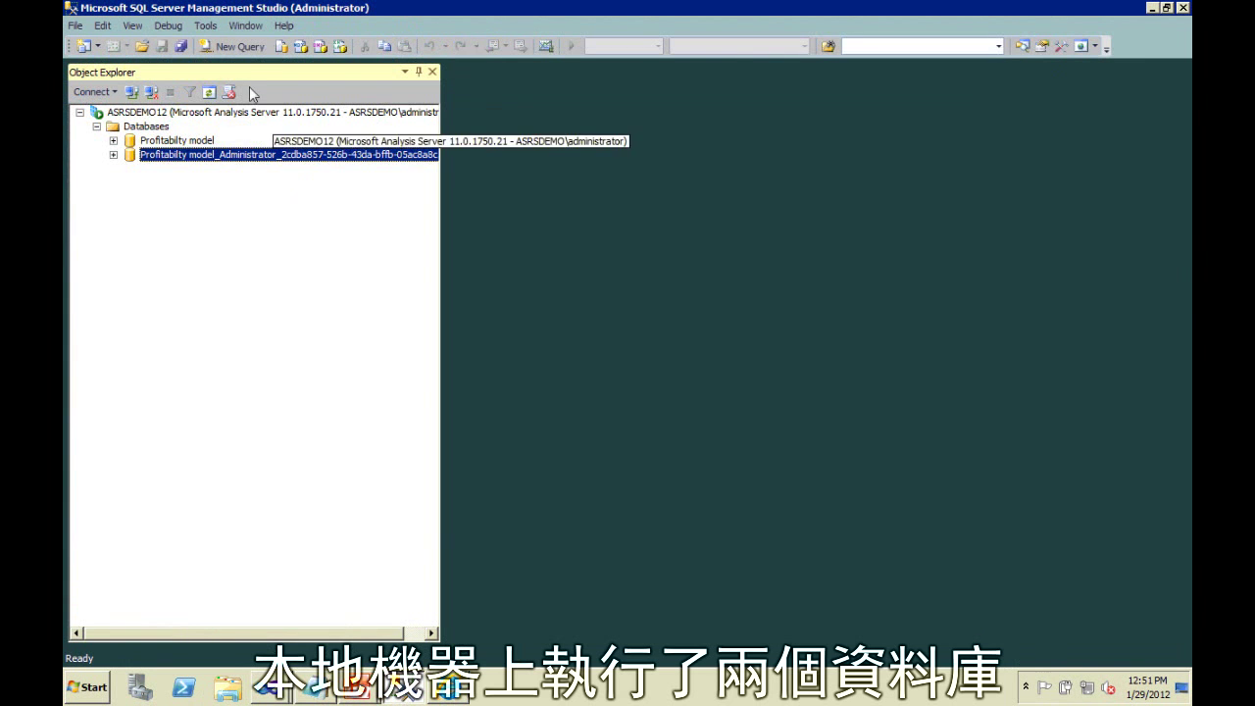
pyautogui.click(157, 127)
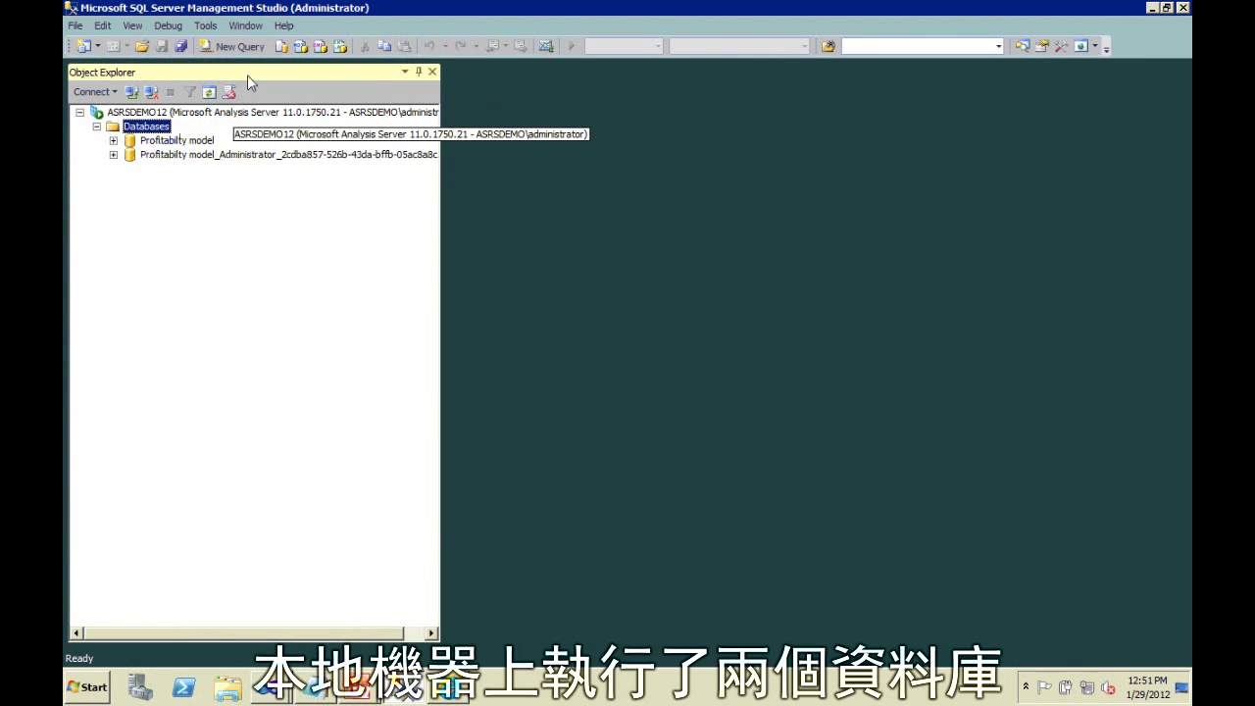
pyautogui.click(194, 143)
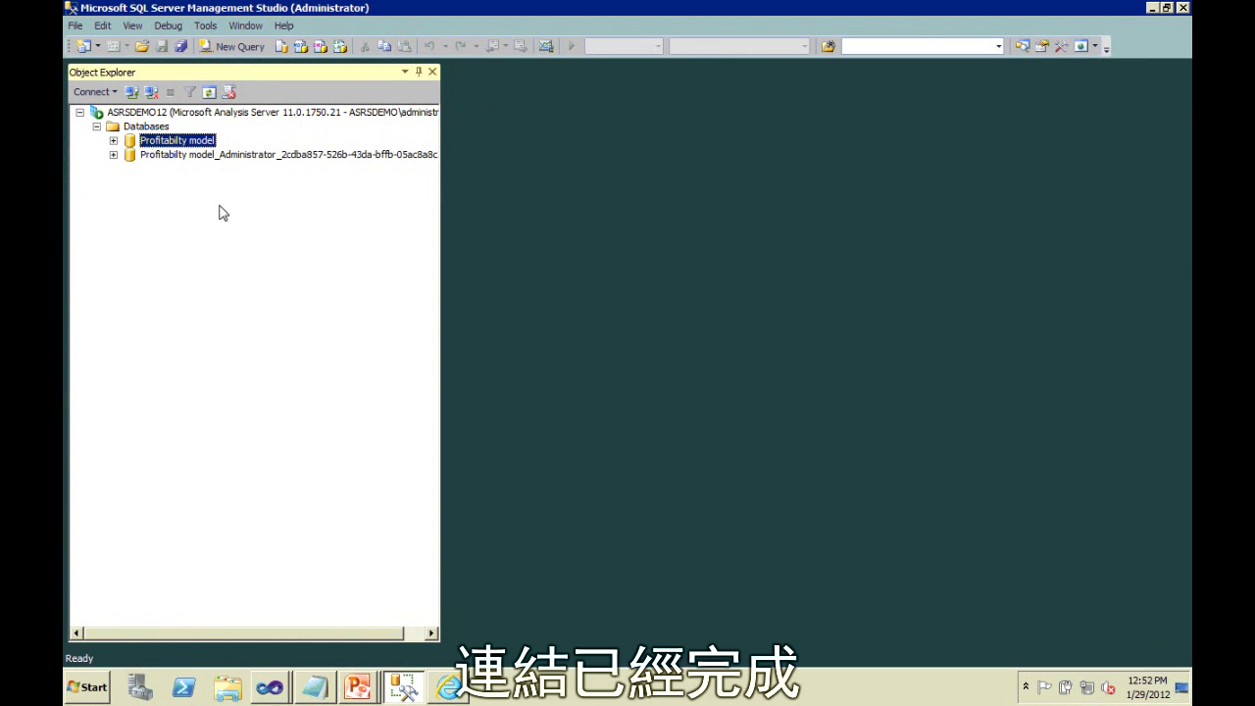
pyautogui.click(235, 155)
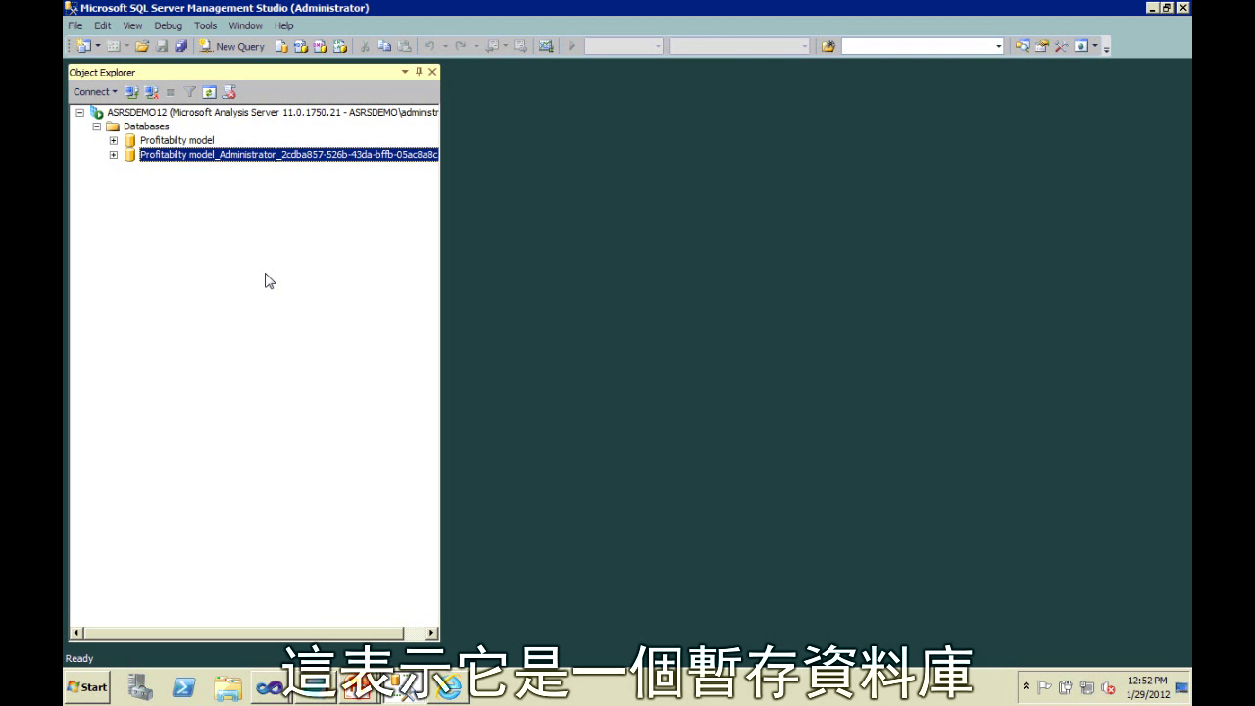
pyautogui.moveTo(270, 686)
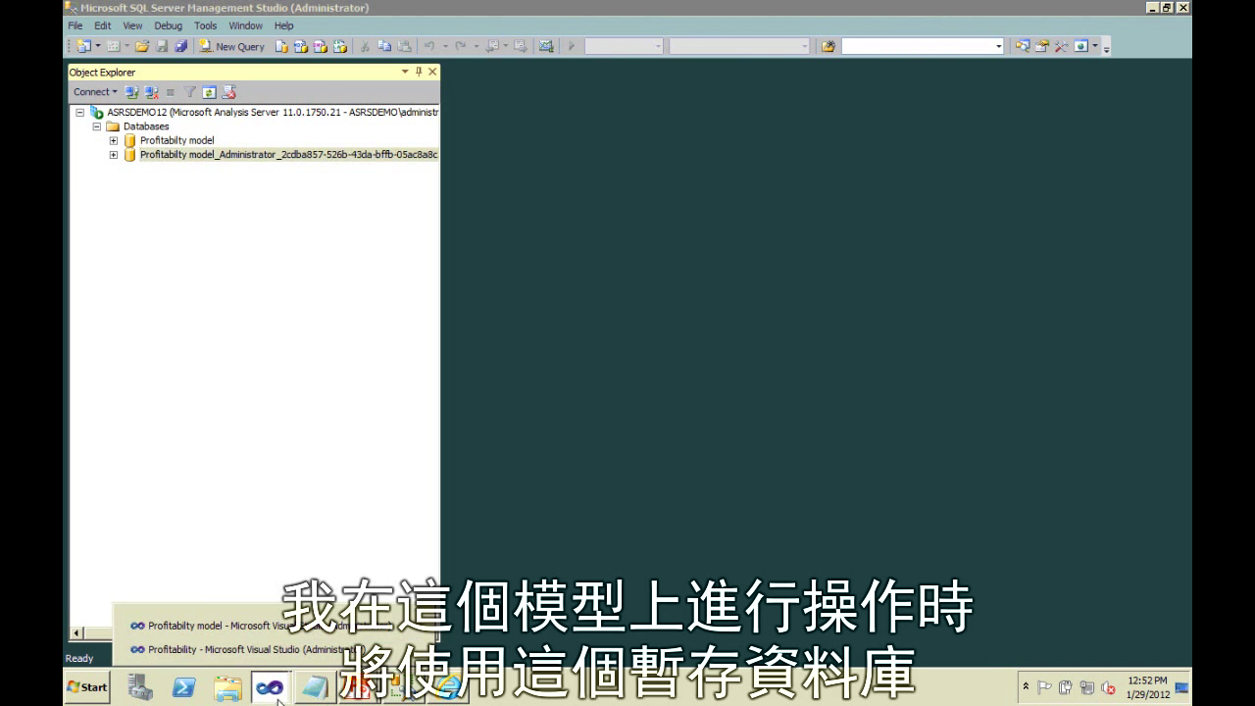
pyautogui.click(222, 637)
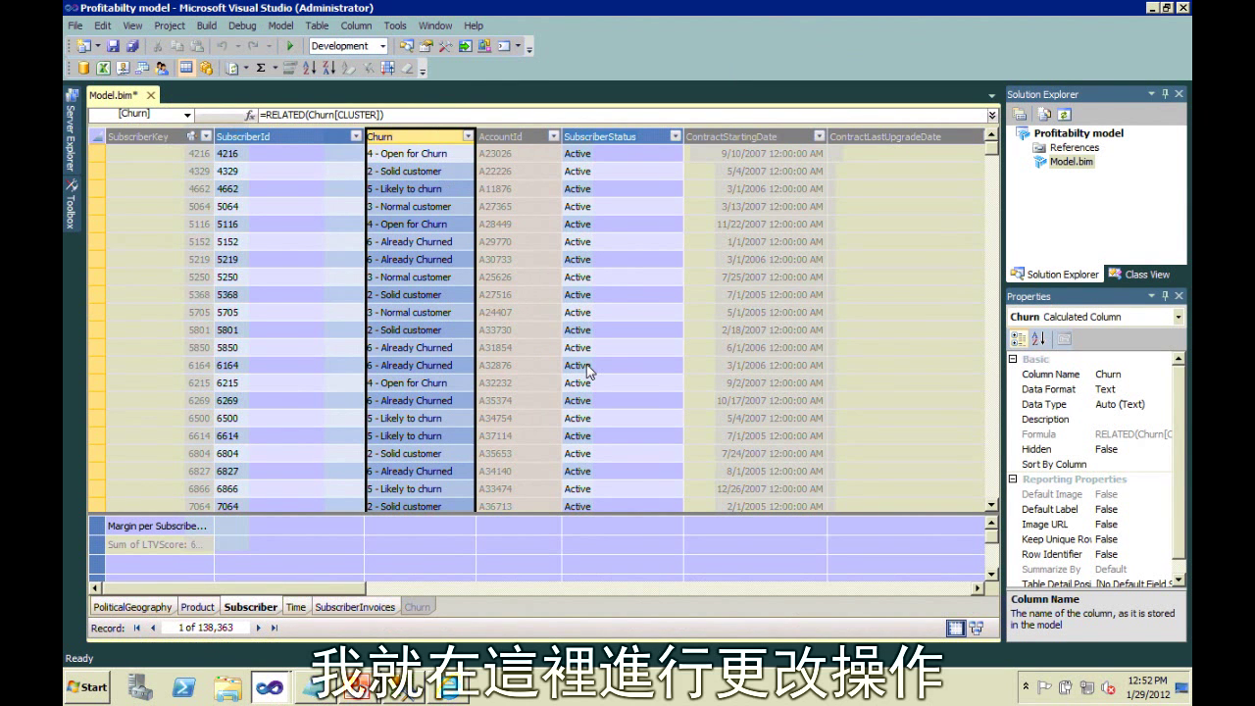
pyautogui.click(402, 686)
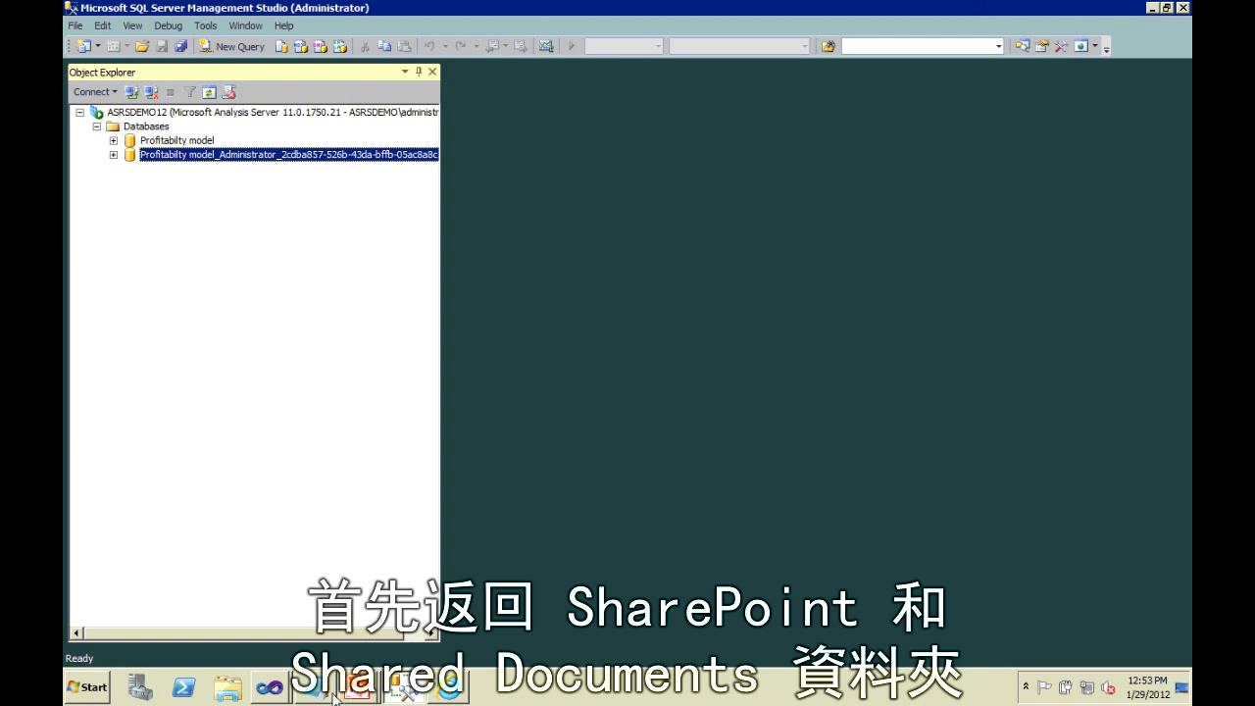
# Switch to the PowerPivot site in Internet Explorer and open the Shared Documents library.
pyautogui.click(451, 692)
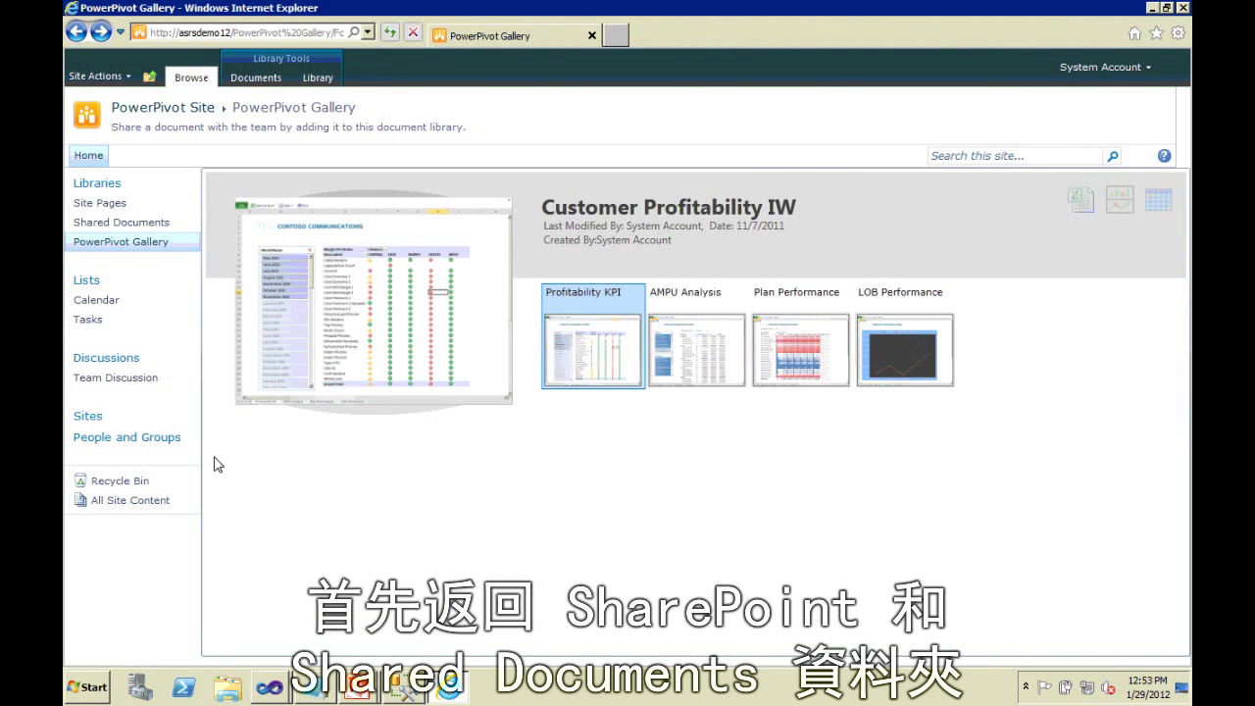
pyautogui.click(121, 226)
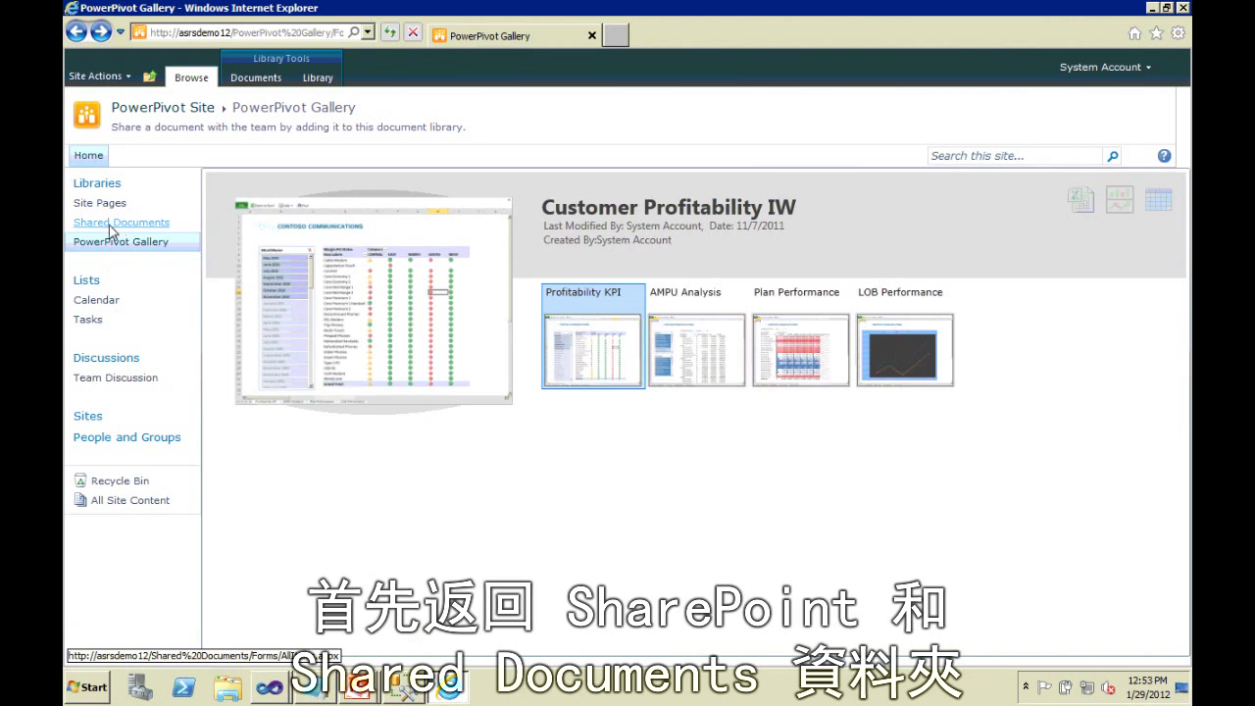